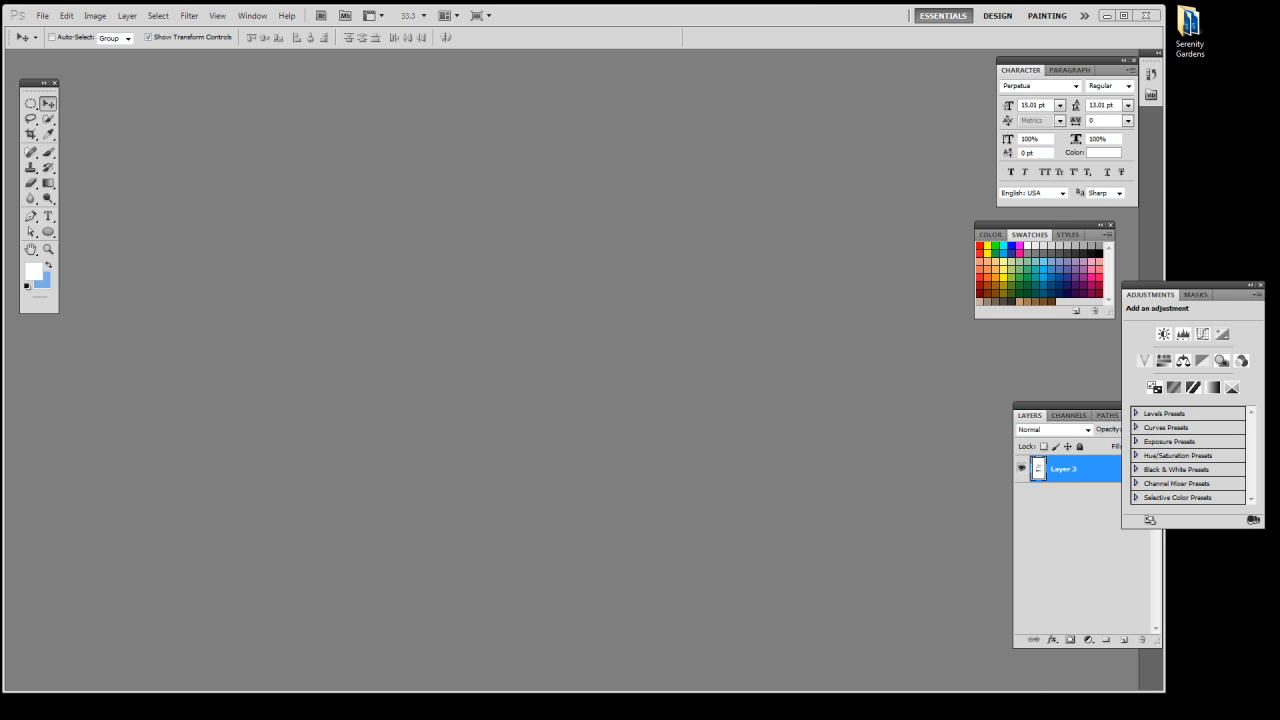
Bring the Template-BC TALL.psd document into the middle of the workspace and inspect its border lines up close
{"action": "left_click_drag", "start_coordinate": [888, 166], "coordinate": [592, 134]}
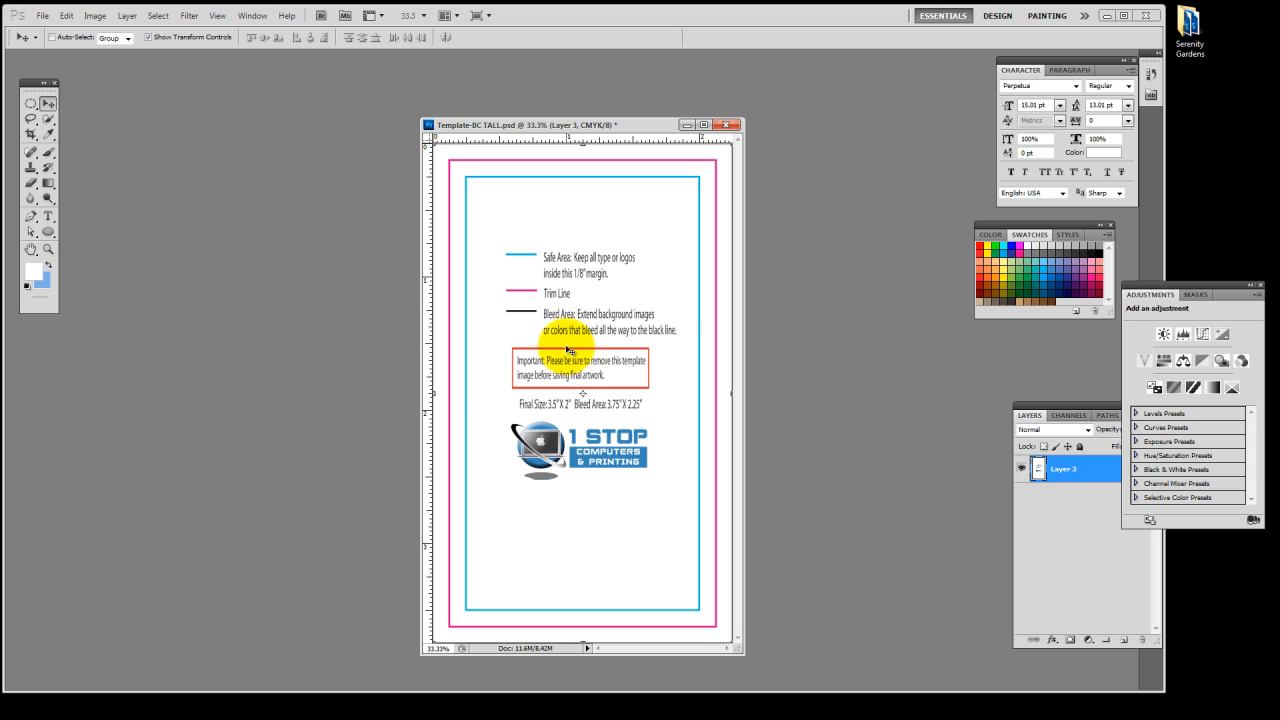
{"action": "scroll", "coordinate": [568, 350], "scroll_direction": "up", "scroll_amount": 5}
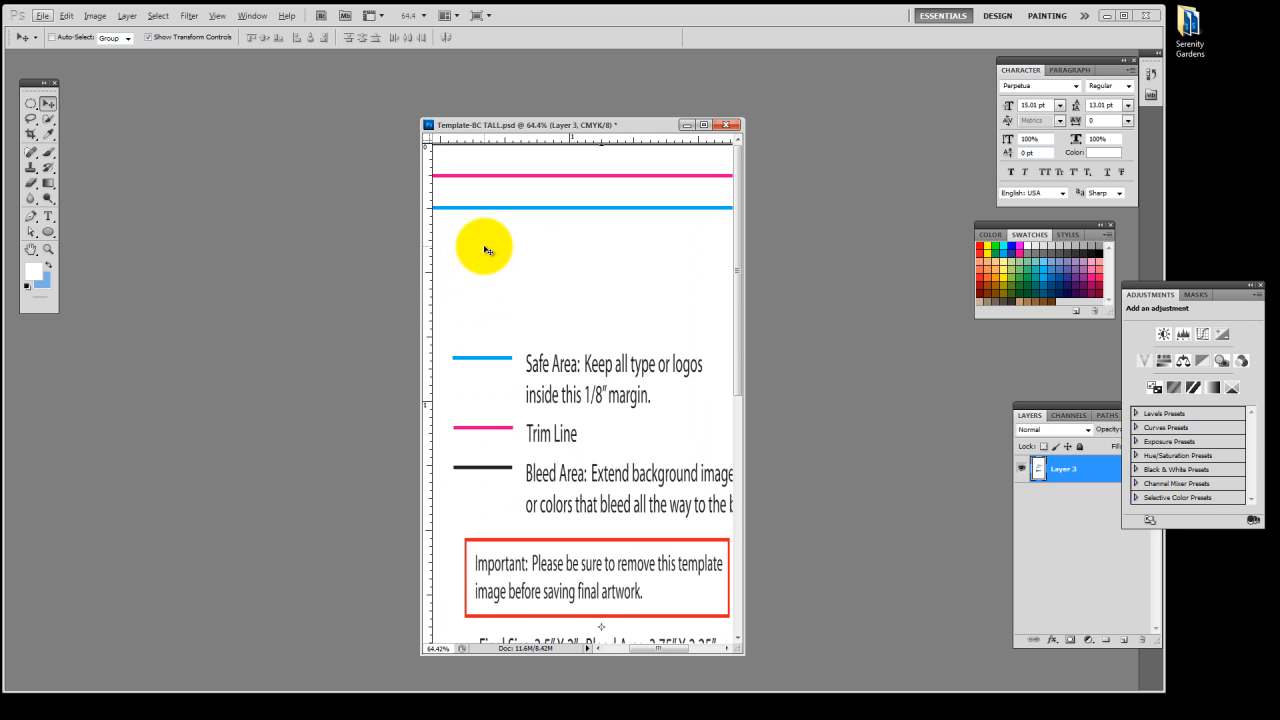
{"action": "scroll", "coordinate": [690, 280], "scroll_direction": "left", "scroll_amount": 3}
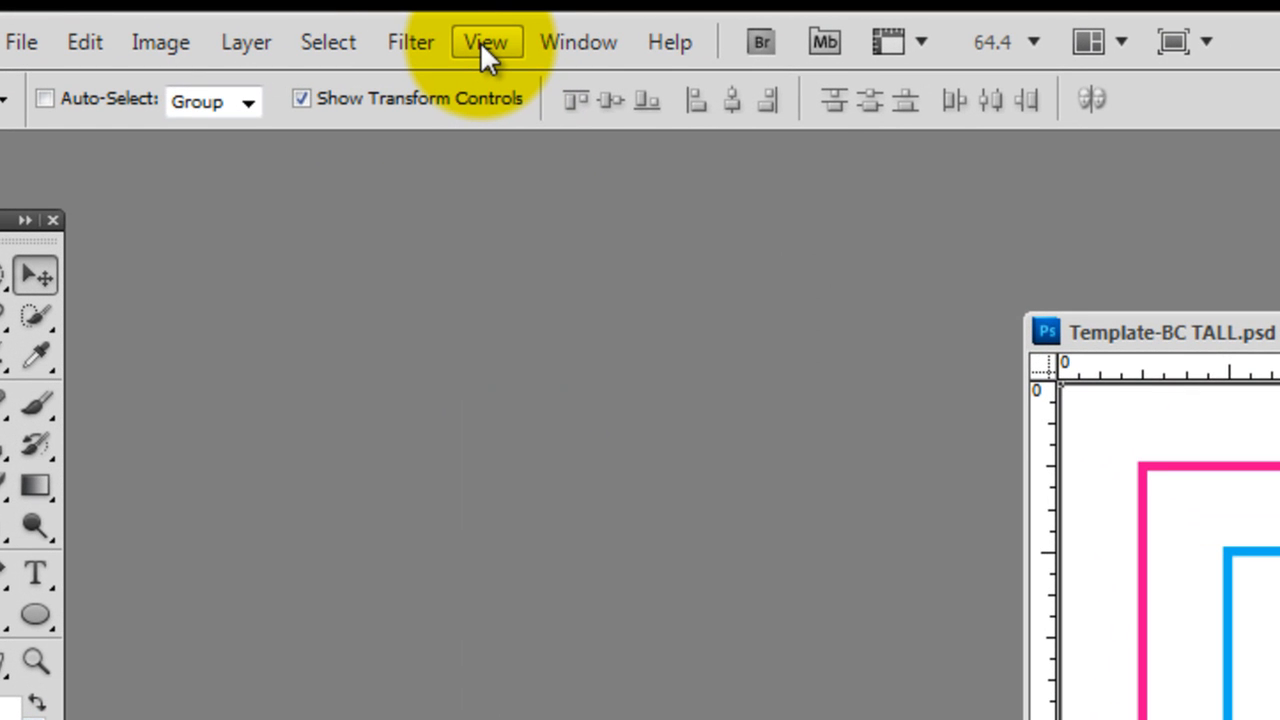
Turn the document rulers off and back on
{"action": "left_click", "coordinate": [480, 41]}
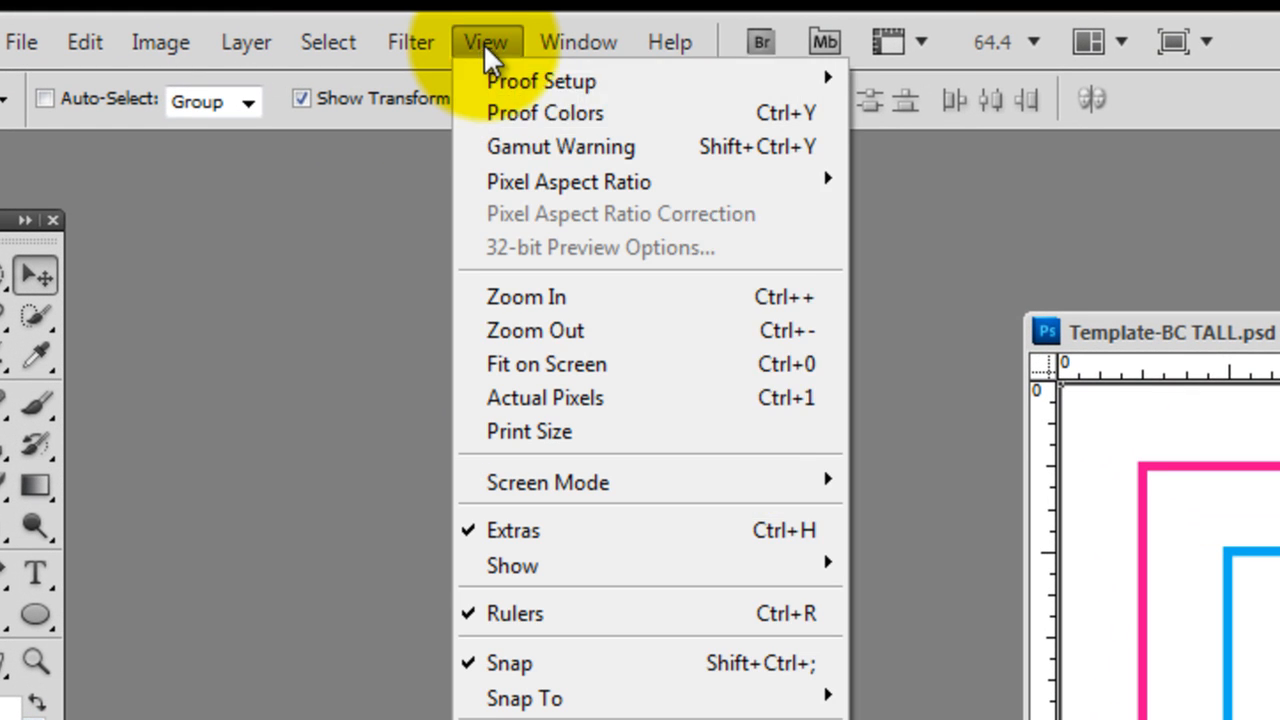
{"action": "left_click", "coordinate": [657, 613]}
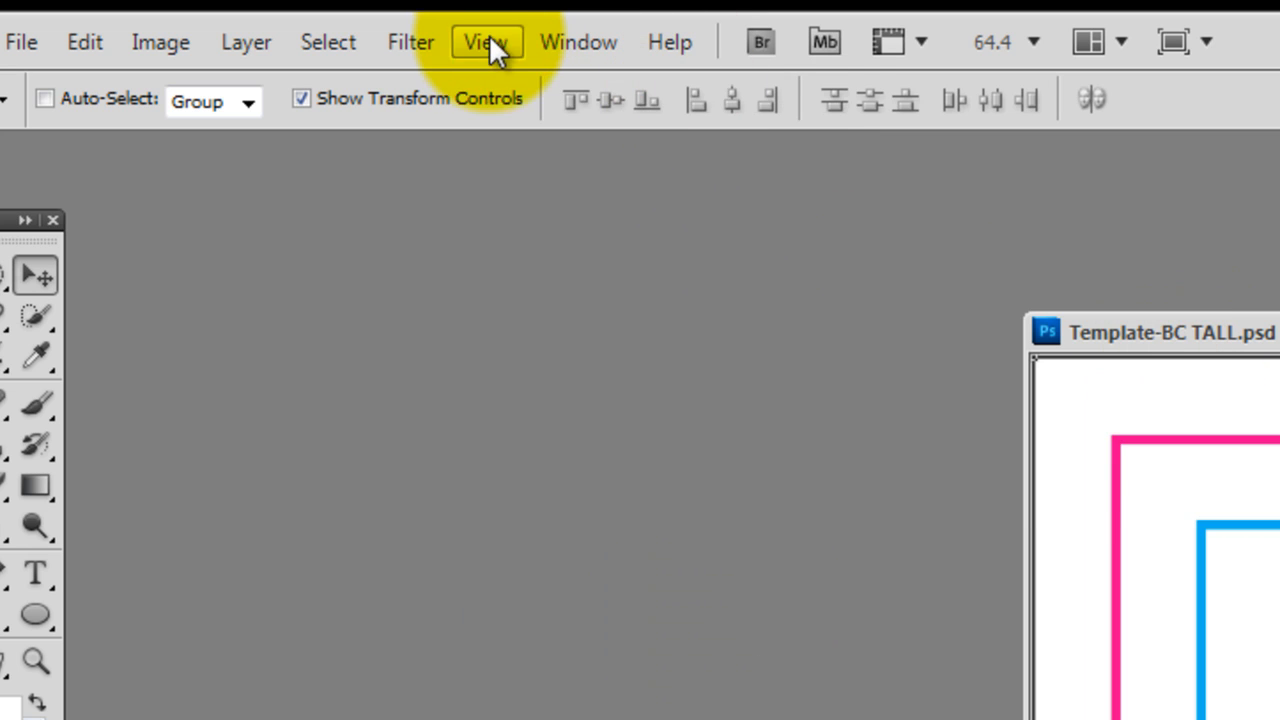
{"action": "left_click", "coordinate": [490, 42]}
{"action": "left_click", "coordinate": [600, 611]}
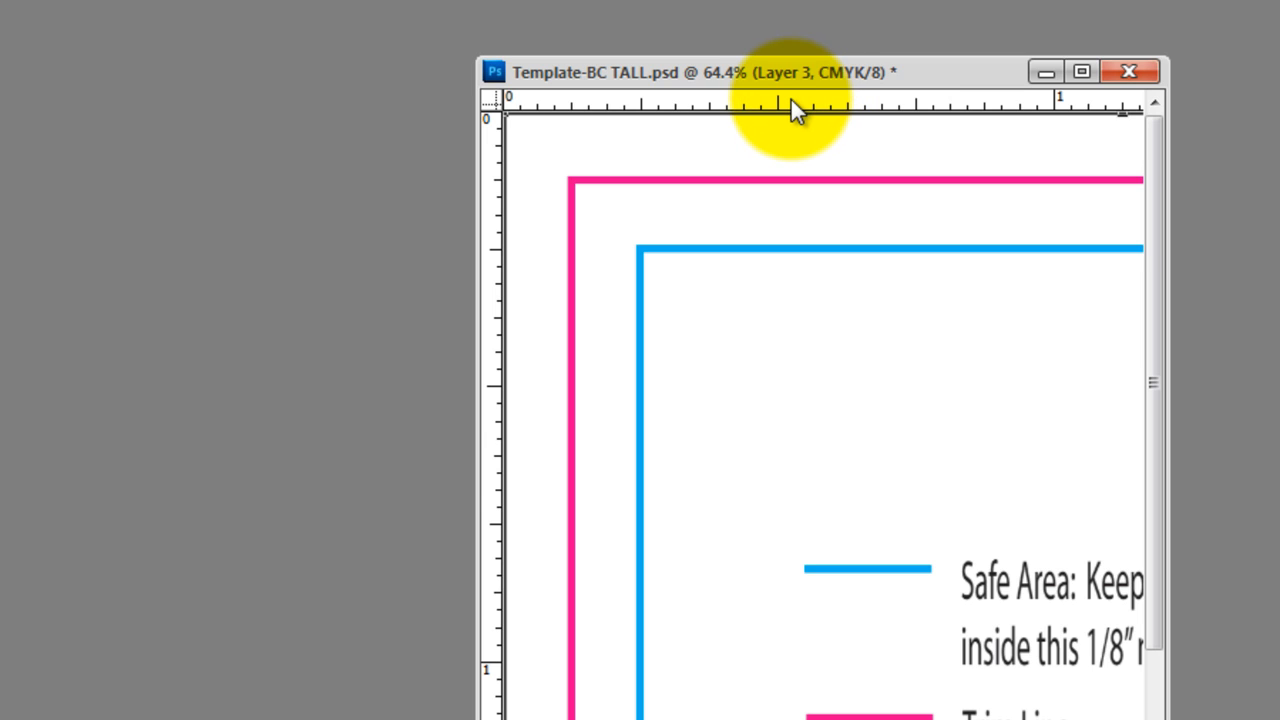
Place two horizontal guides and two vertical guides along the card's upper and left blue safe lines and pink trim lines
{"action": "left_click_drag", "start_coordinate": [790, 99], "coordinate": [770, 253]}
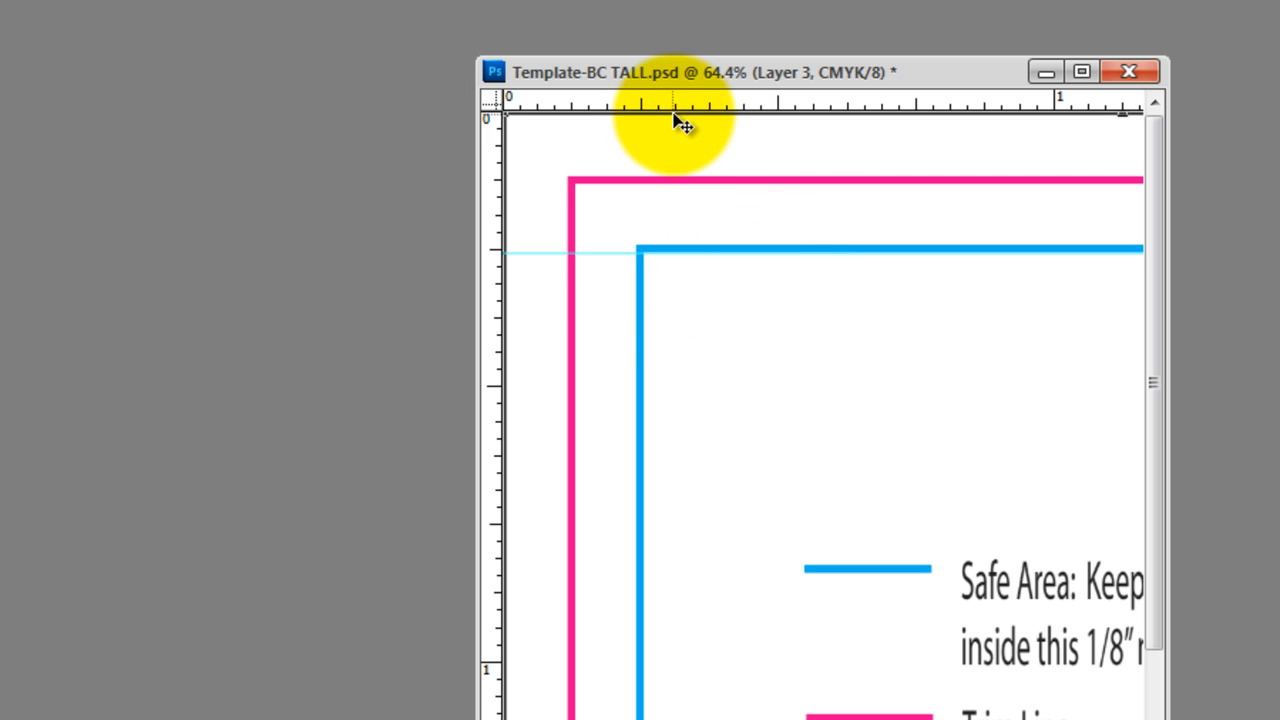
{"action": "left_click_drag", "start_coordinate": [678, 110], "coordinate": [686, 184]}
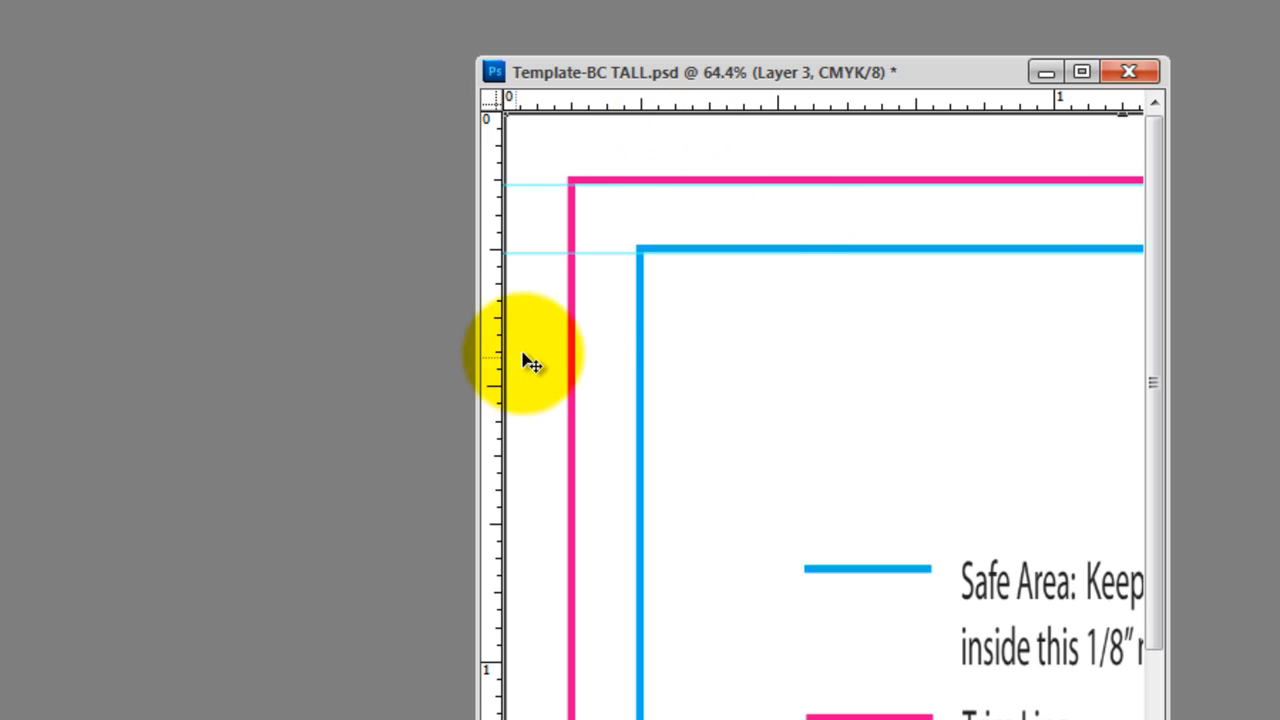
{"action": "left_click_drag", "start_coordinate": [503, 437], "coordinate": [643, 459]}
{"action": "left_click_drag", "start_coordinate": [504, 491], "coordinate": [571, 497]}
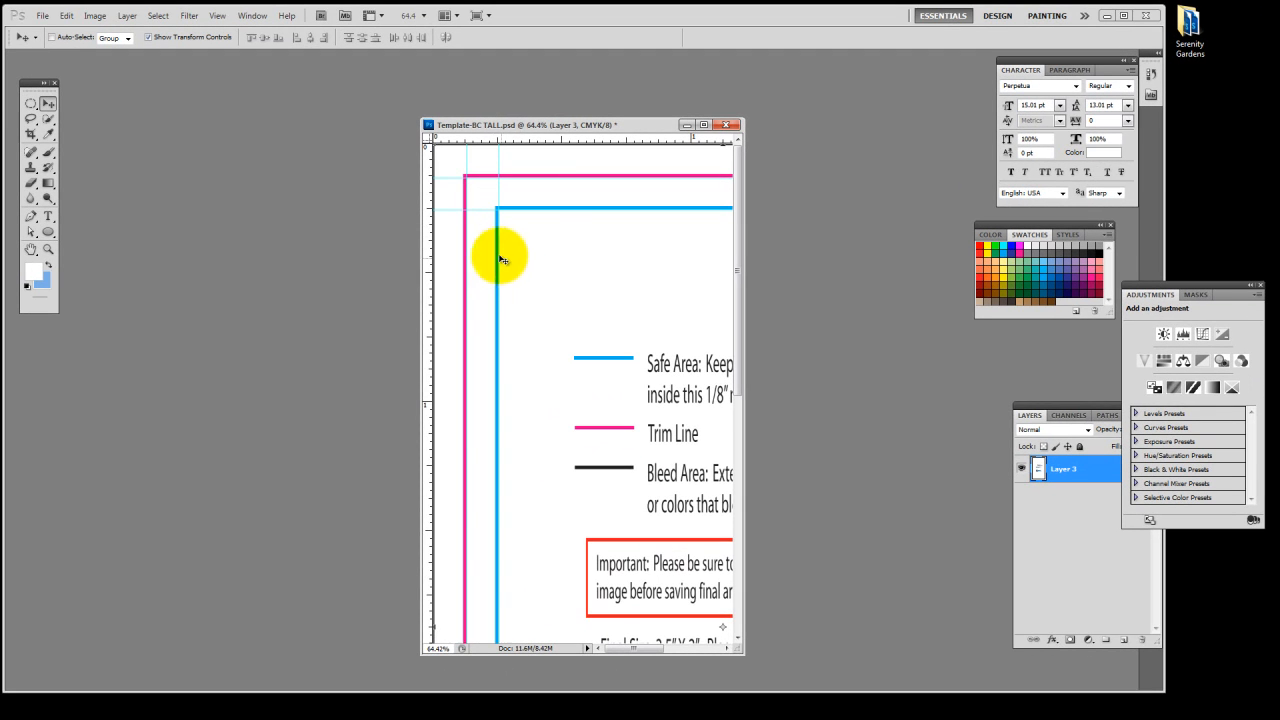
Place two vertical guides along the blue safe line and the pink trim line on the card's right side
{"action": "scroll", "coordinate": [587, 275], "scroll_direction": "down", "scroll_amount": 3}
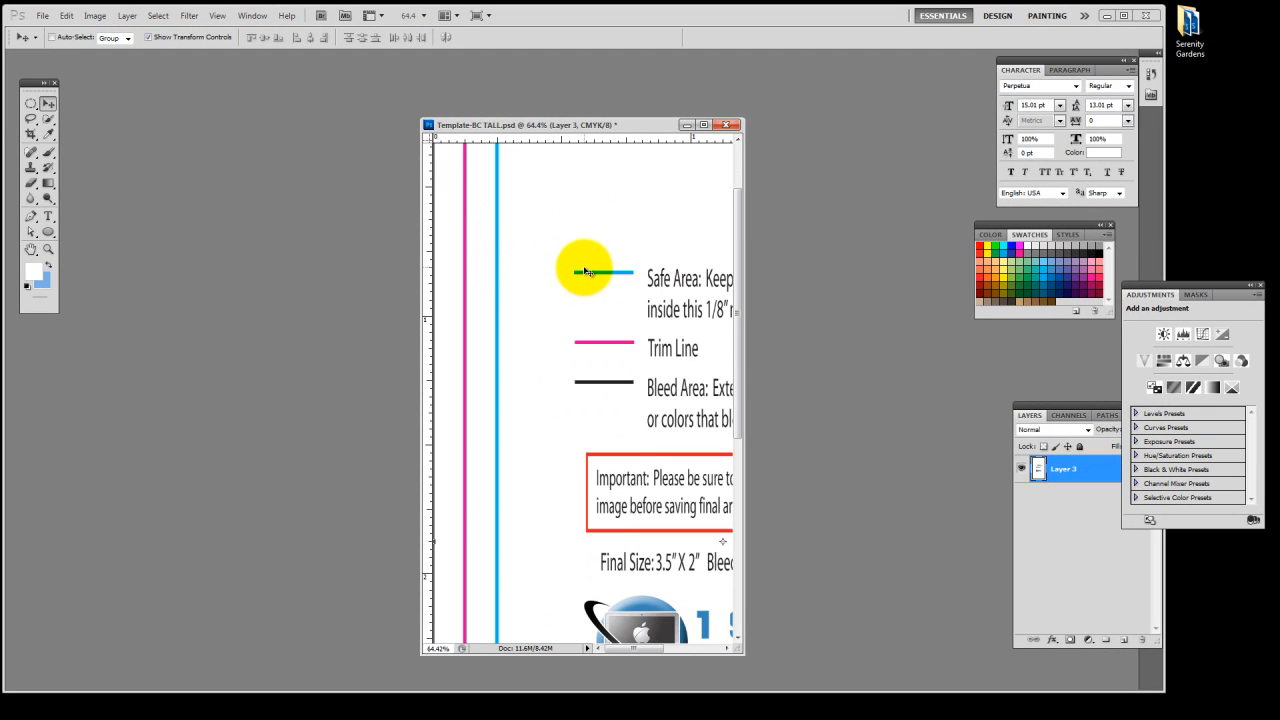
{"action": "scroll", "coordinate": [585, 270], "scroll_direction": "down", "scroll_amount": 3}
{"action": "left_click_drag", "start_coordinate": [662, 239], "coordinate": [562, 279]}
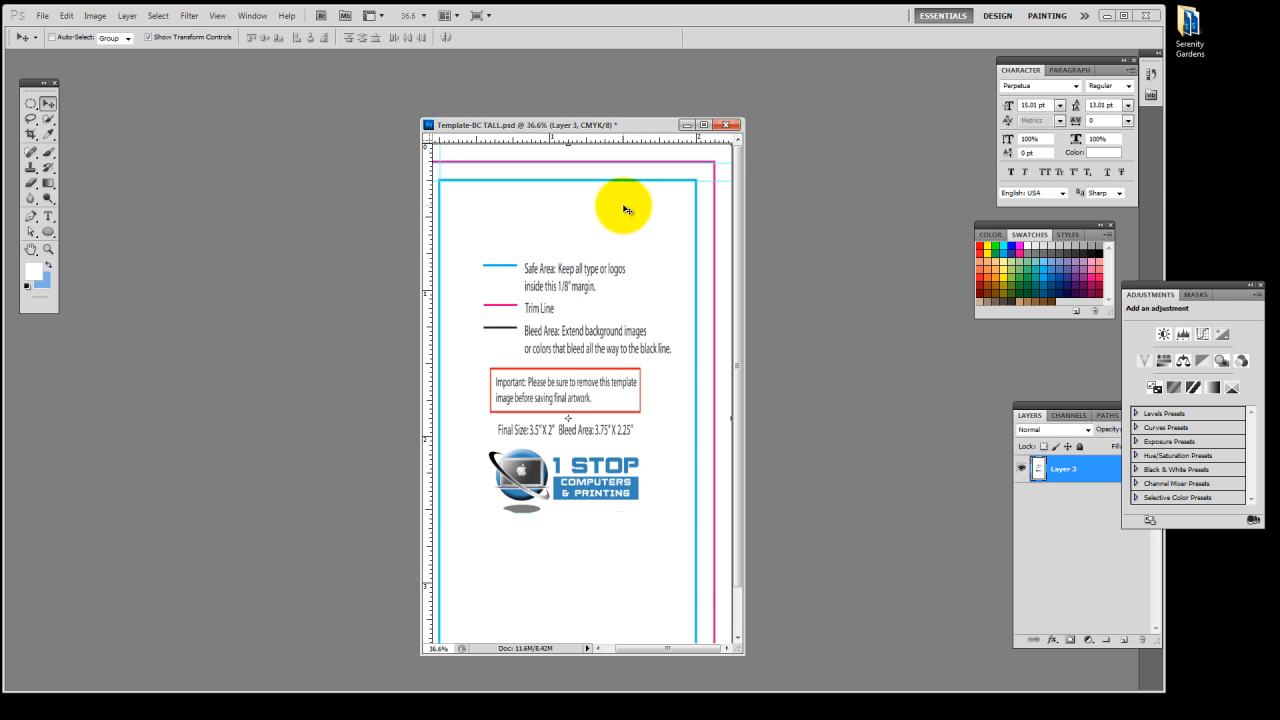
{"action": "scroll", "coordinate": [623, 209], "scroll_direction": "up", "scroll_amount": 5}
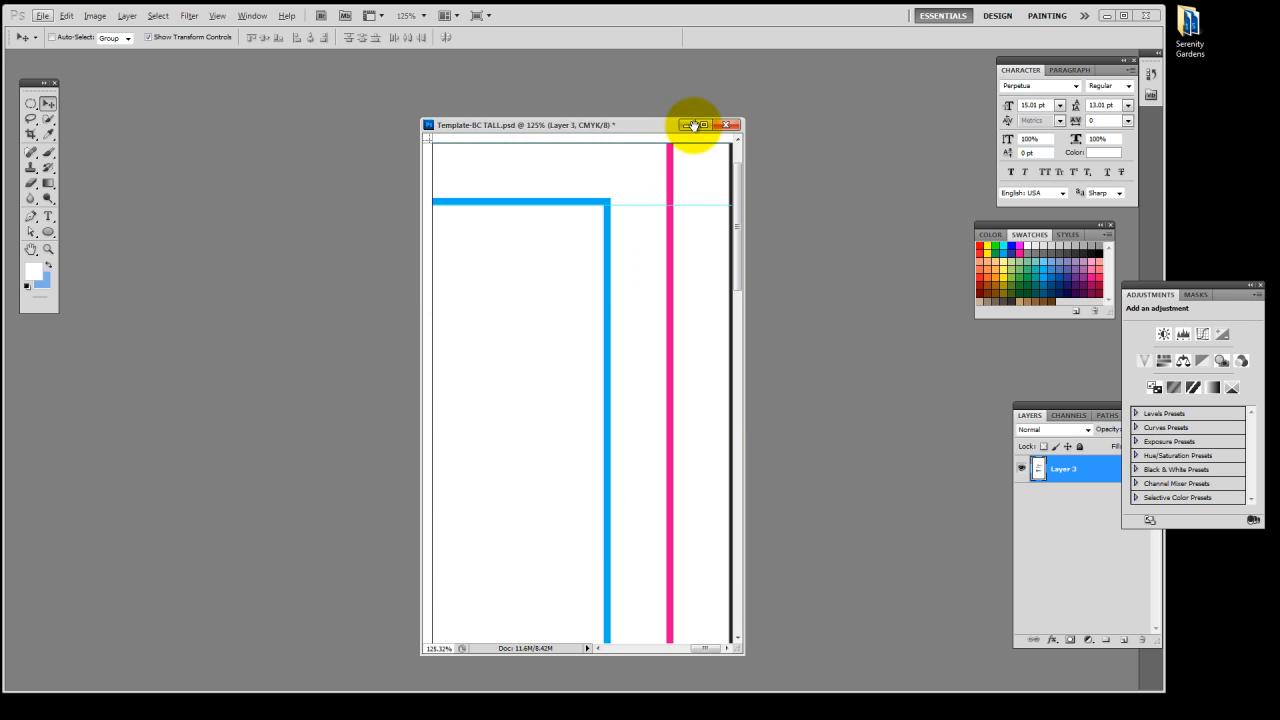
{"action": "key", "text": "ctrl+r"}
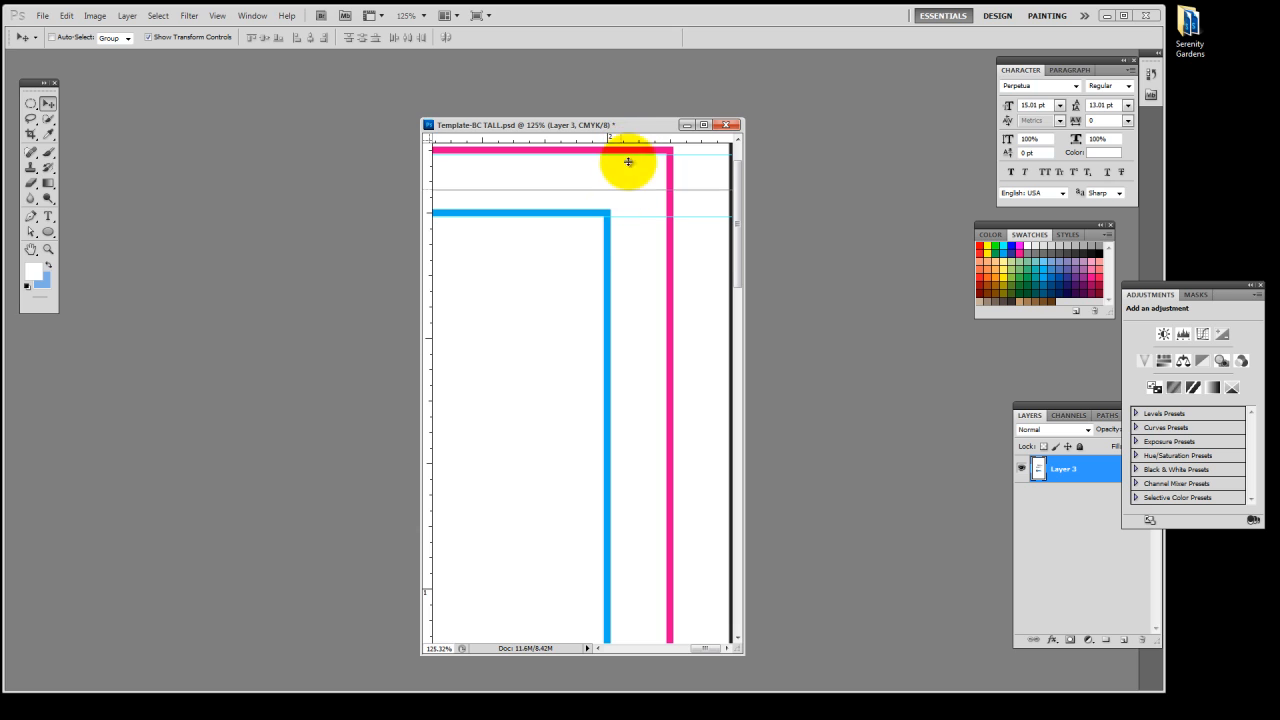
{"action": "left_click_drag", "start_coordinate": [628, 162], "coordinate": [638, 129]}
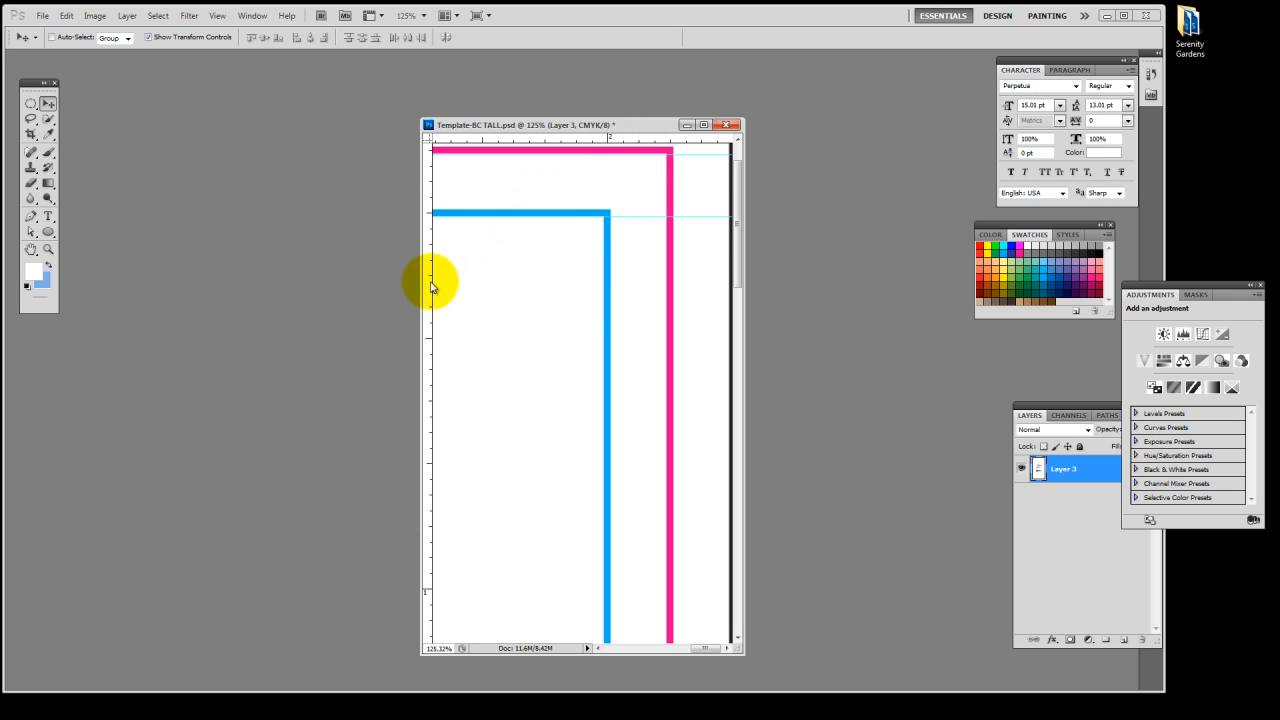
{"action": "left_click_drag", "start_coordinate": [431, 287], "coordinate": [608, 309]}
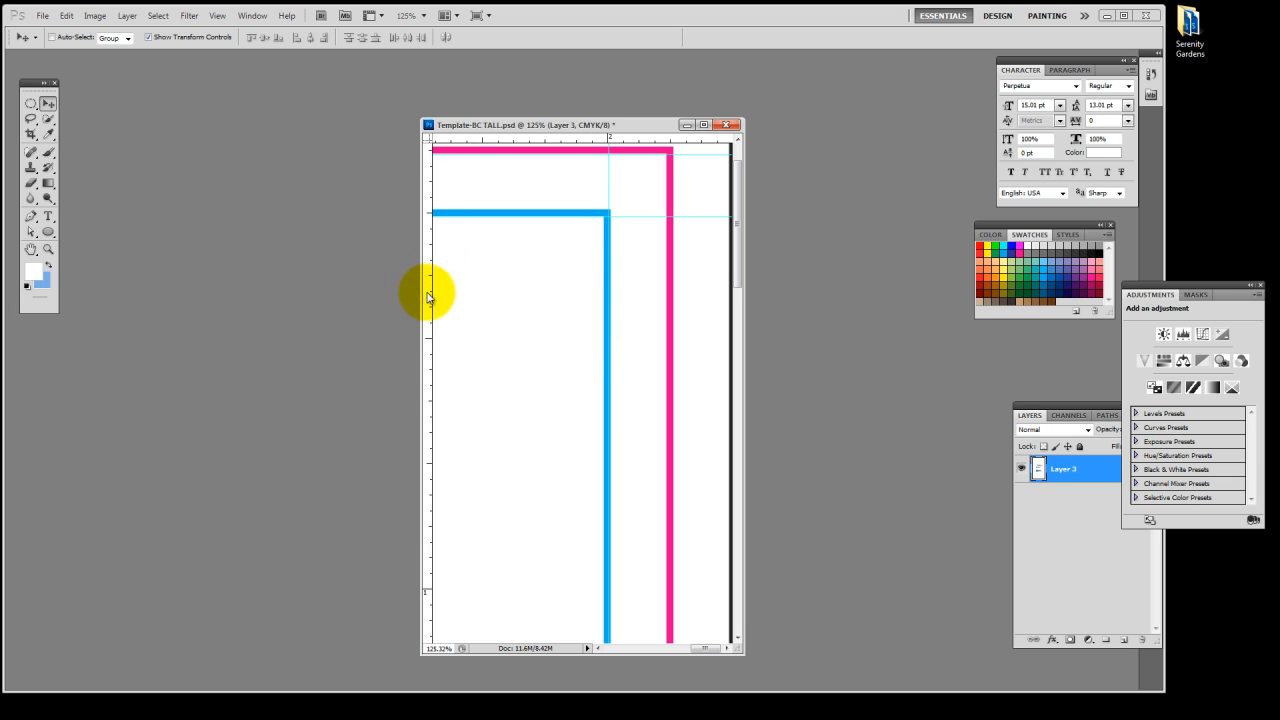
{"action": "left_click_drag", "start_coordinate": [428, 297], "coordinate": [665, 329]}
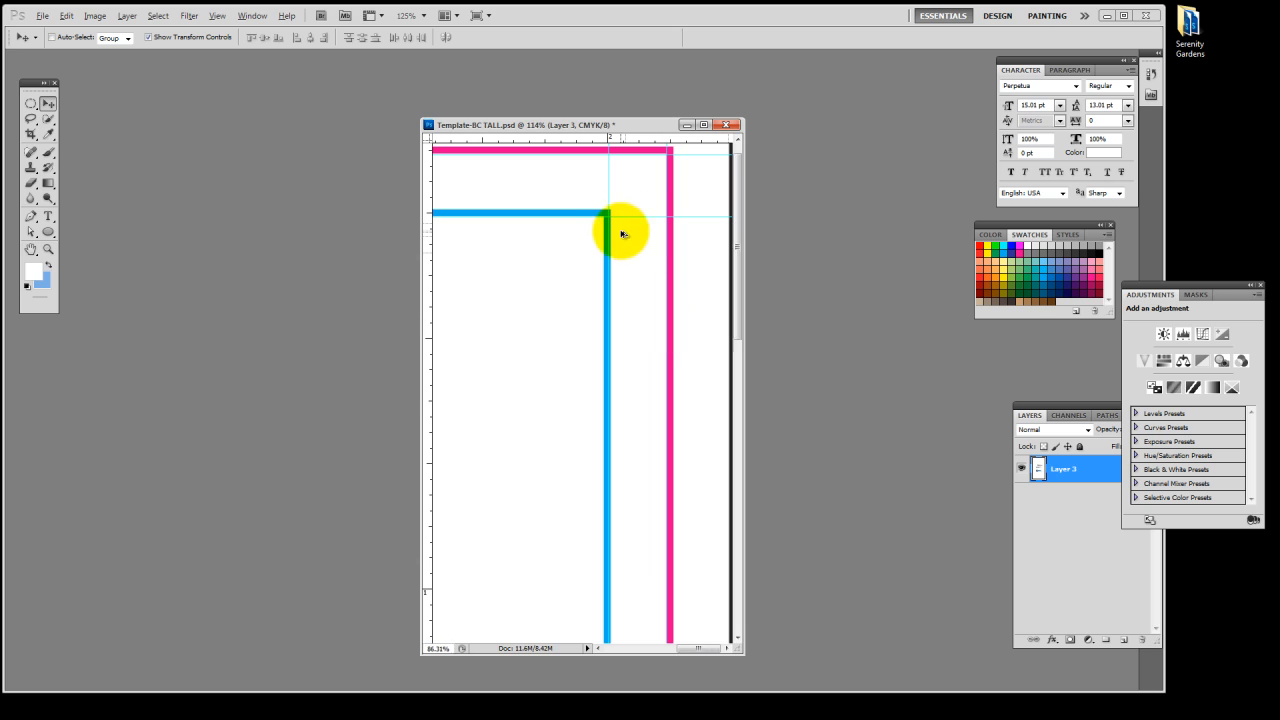
Place horizontal guides along the card's lower trim and safe lines, and hide the template layer Layer 3
{"action": "key", "text": "ctrl+0"}
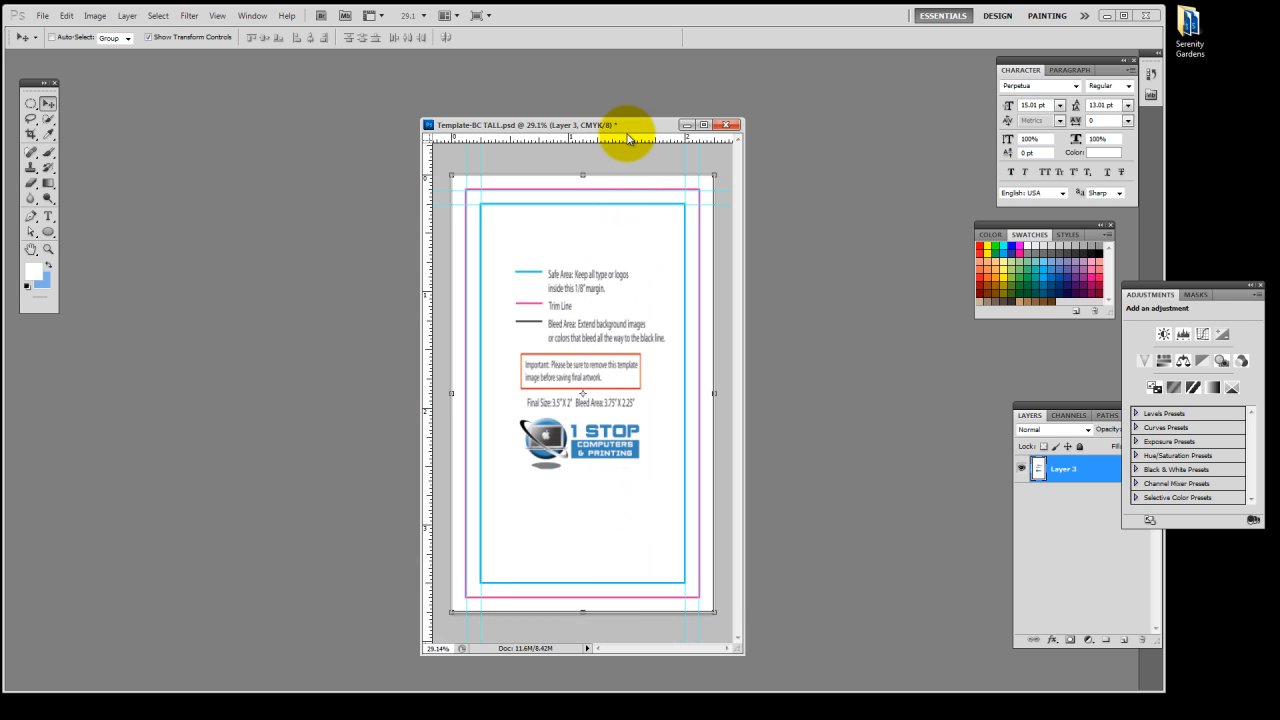
{"action": "left_click_drag", "start_coordinate": [626, 142], "coordinate": [610, 598]}
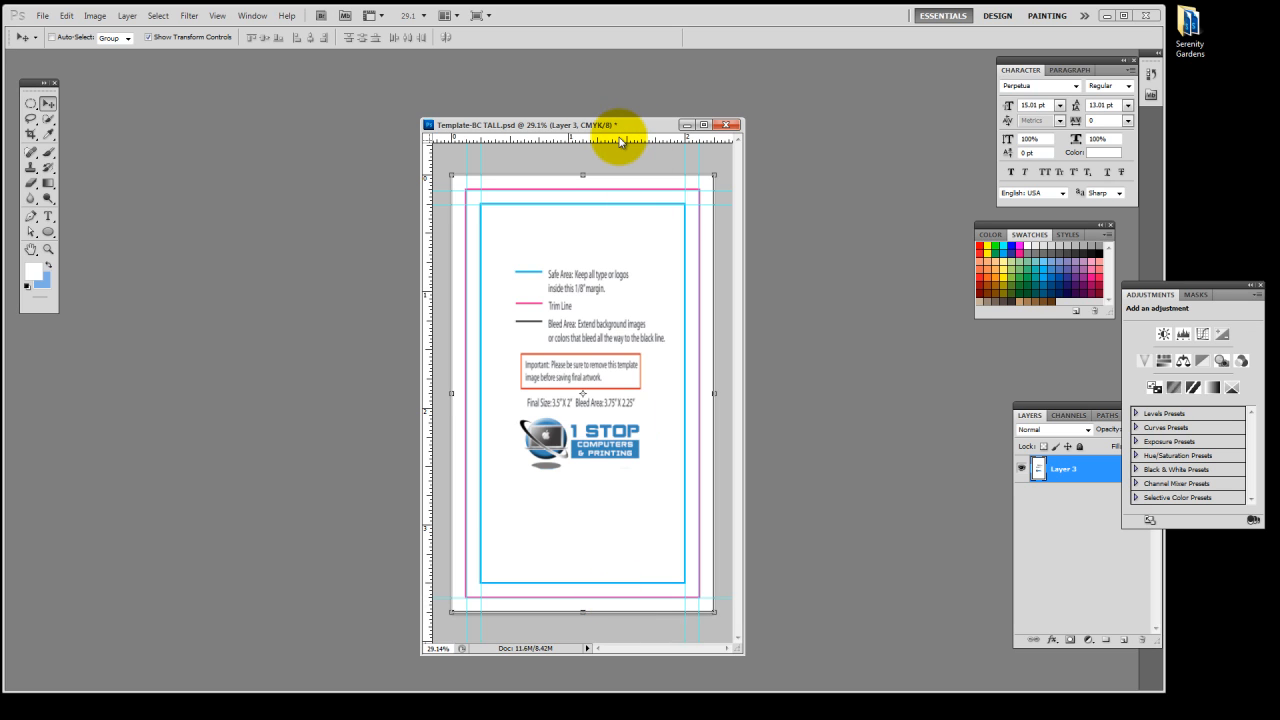
{"action": "left_click_drag", "start_coordinate": [609, 137], "coordinate": [628, 583]}
{"action": "scroll", "coordinate": [595, 472], "scroll_direction": "up", "scroll_amount": 3}
{"action": "scroll", "coordinate": [594, 461], "scroll_direction": "down", "scroll_amount": 3}
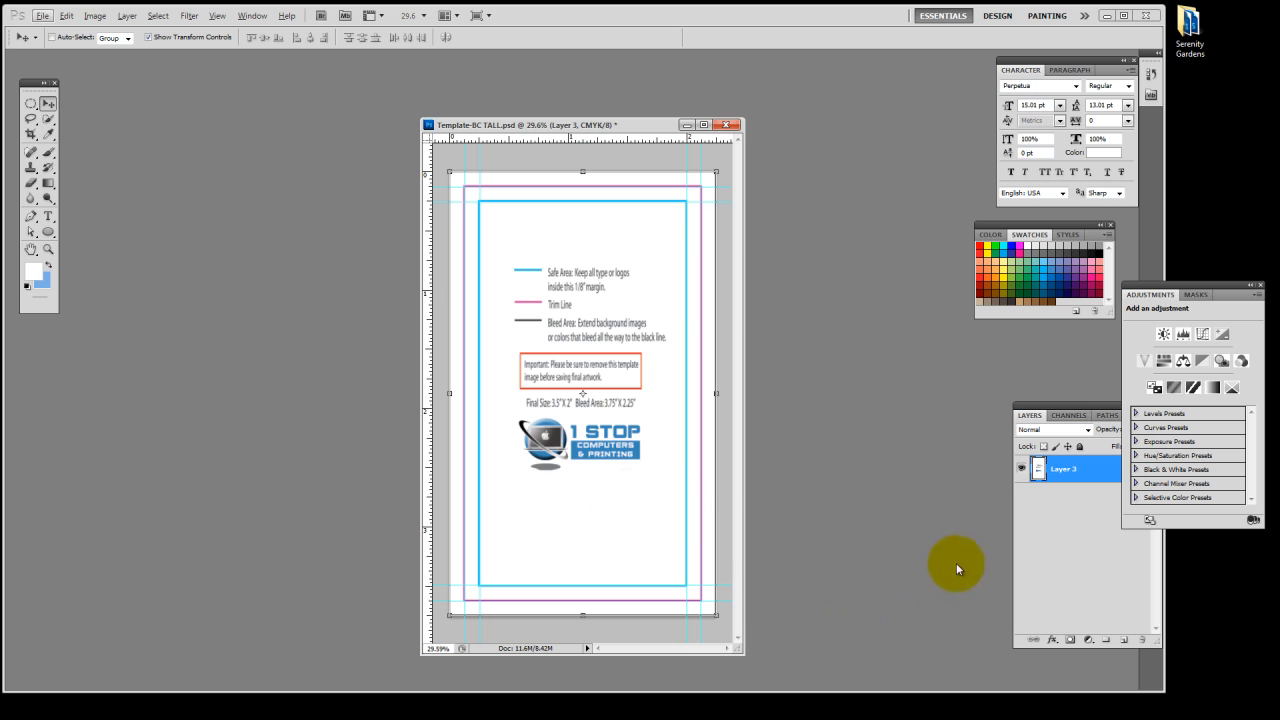
{"action": "left_click", "coordinate": [1020, 465]}
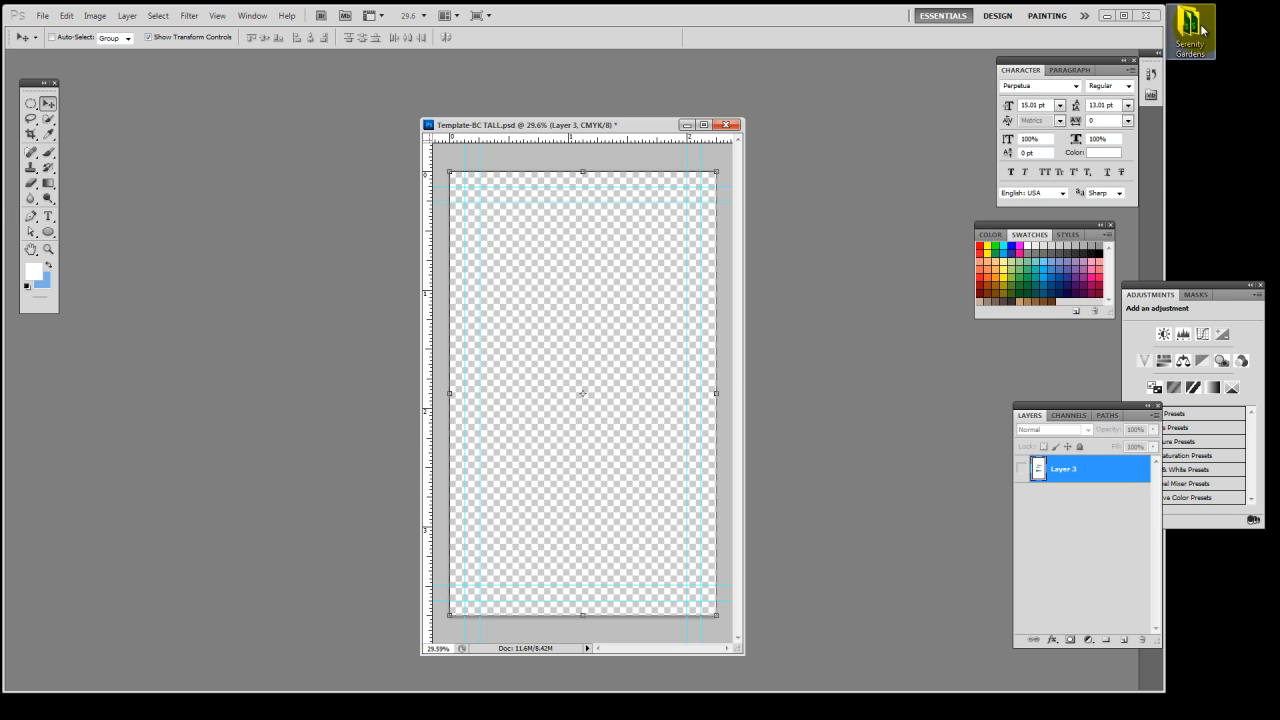
Switch to the Serenity Gardens folder on the desktop and open its Serenity Gardens Word document
{"action": "left_click_drag", "start_coordinate": [1202, 30], "coordinate": [1204, 137]}
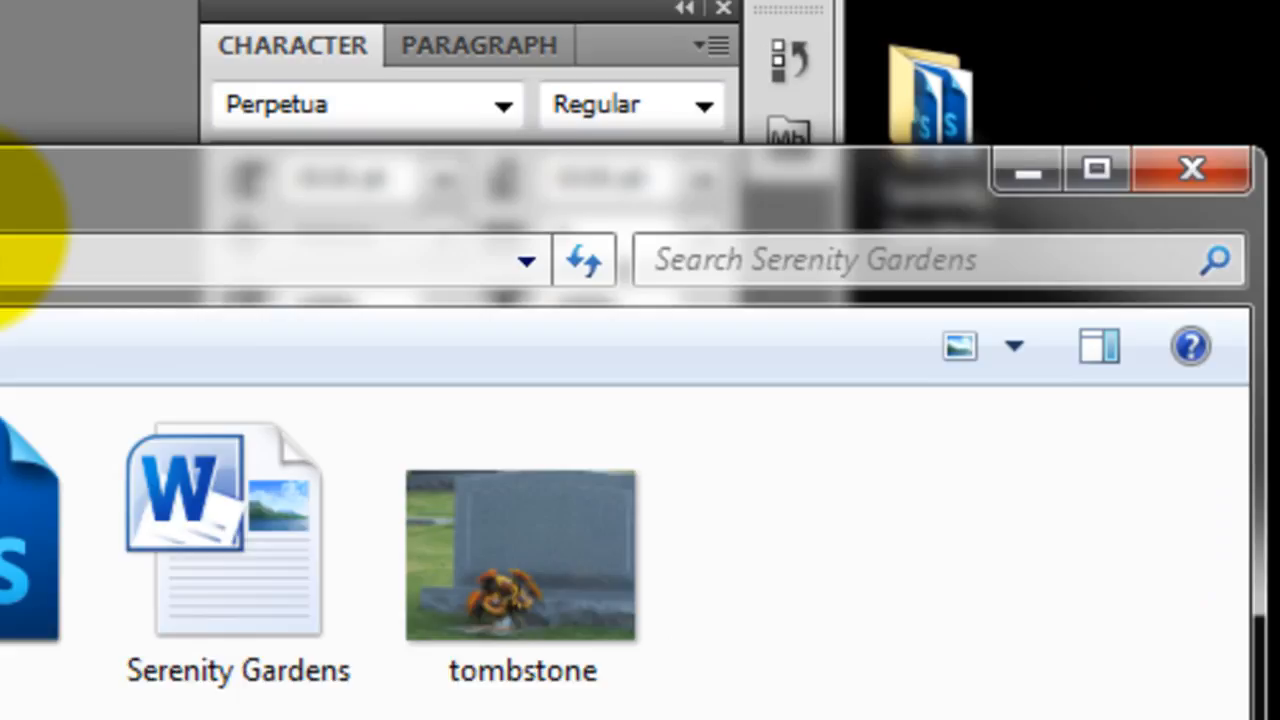
{"action": "left_click_drag", "start_coordinate": [2, 243], "coordinate": [709, 166]}
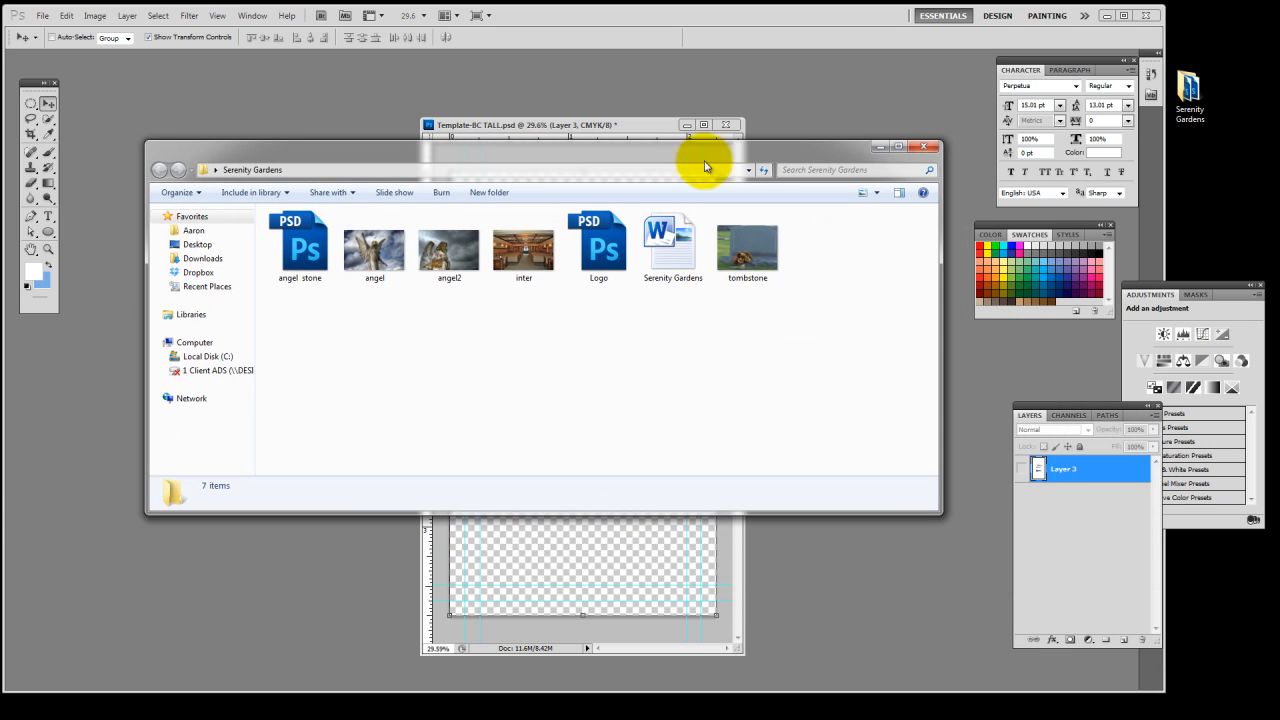
{"action": "left_click", "coordinate": [673, 259]}
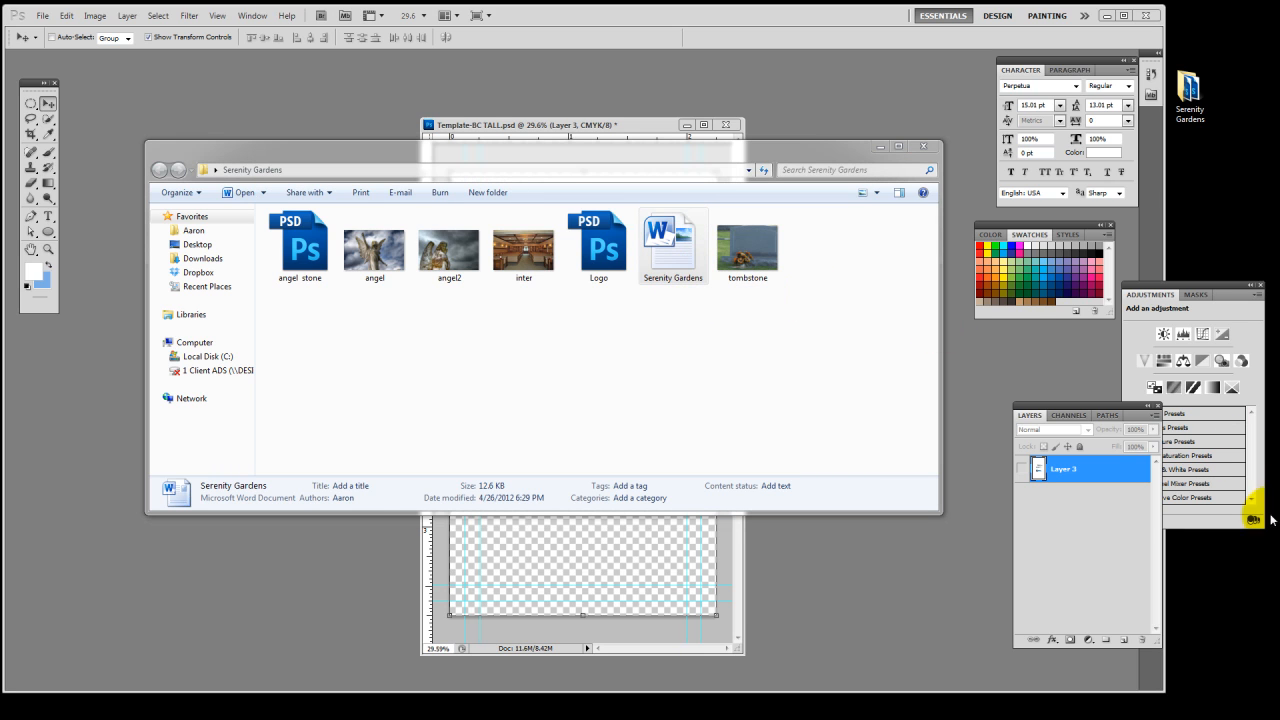
{"action": "left_click_drag", "start_coordinate": [768, 66], "coordinate": [657, 100]}
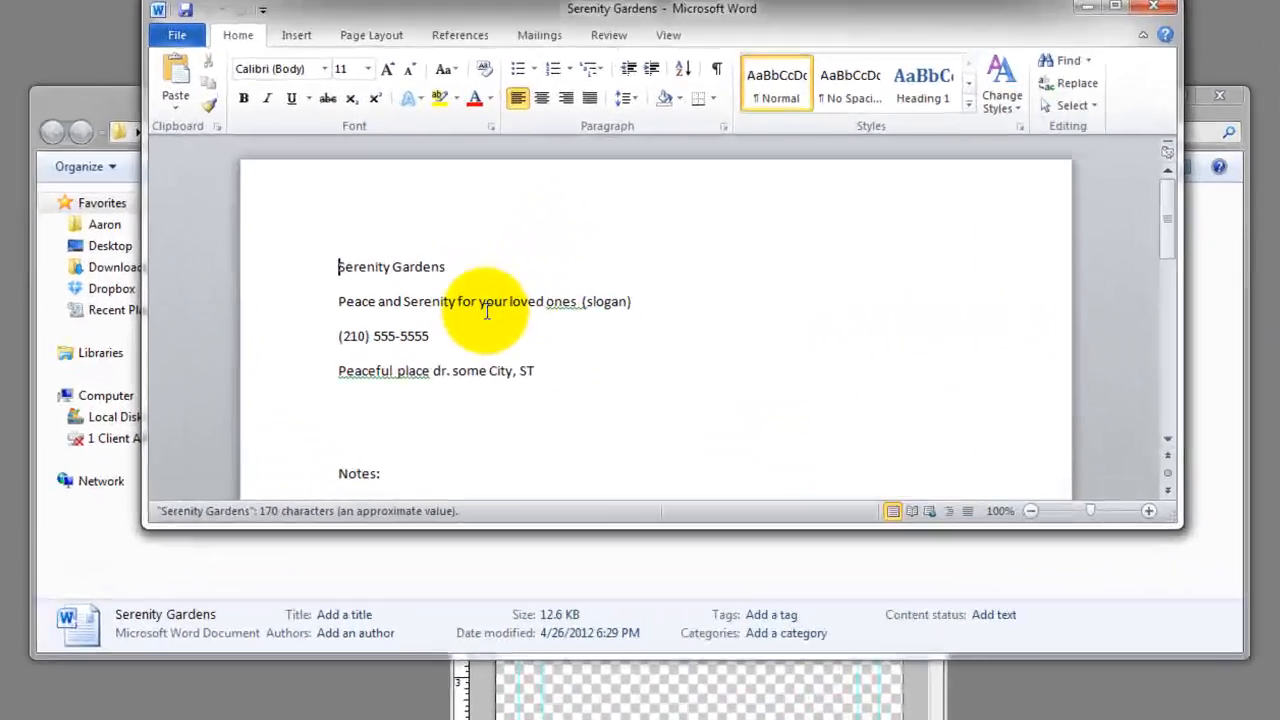
Review the client's business name, slogan, contact details and design notes in the Word document
{"action": "scroll", "coordinate": [513, 394], "scroll_direction": "down", "scroll_amount": 4}
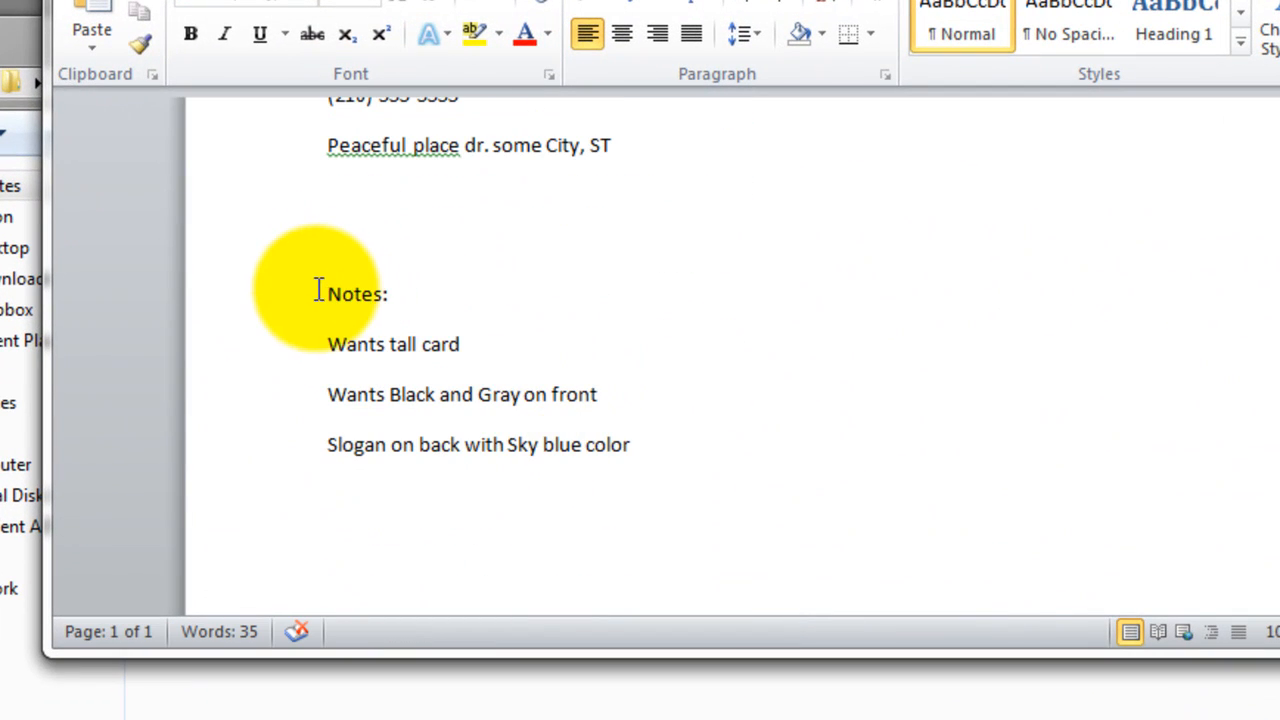
{"action": "left_click_drag", "start_coordinate": [318, 290], "coordinate": [737, 489]}
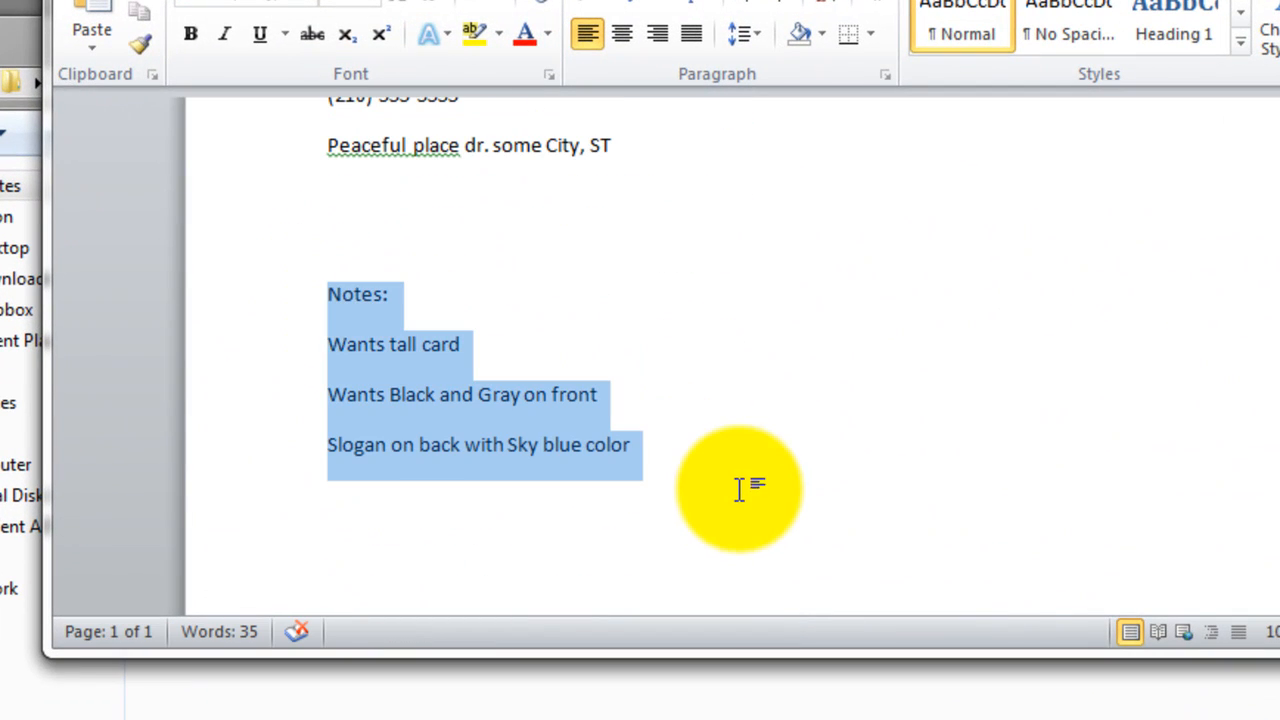
{"action": "left_click", "coordinate": [666, 517]}
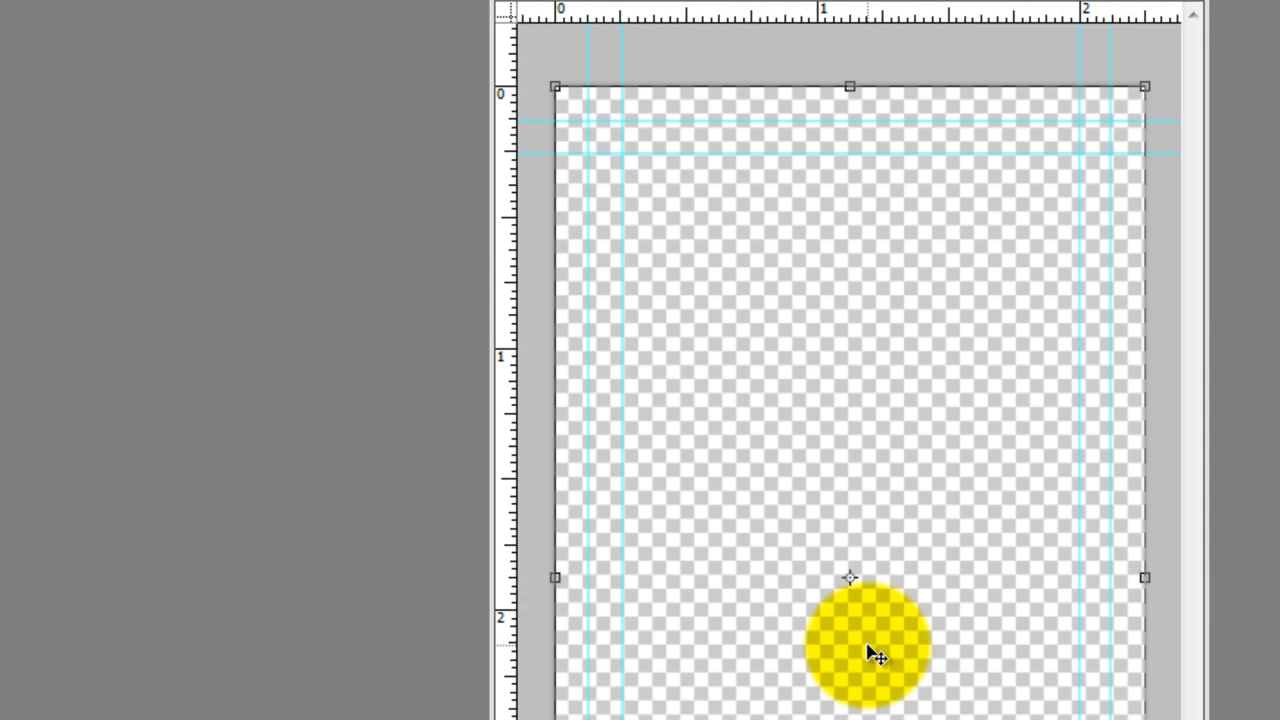
{"action": "left_click", "coordinate": [867, 719]}
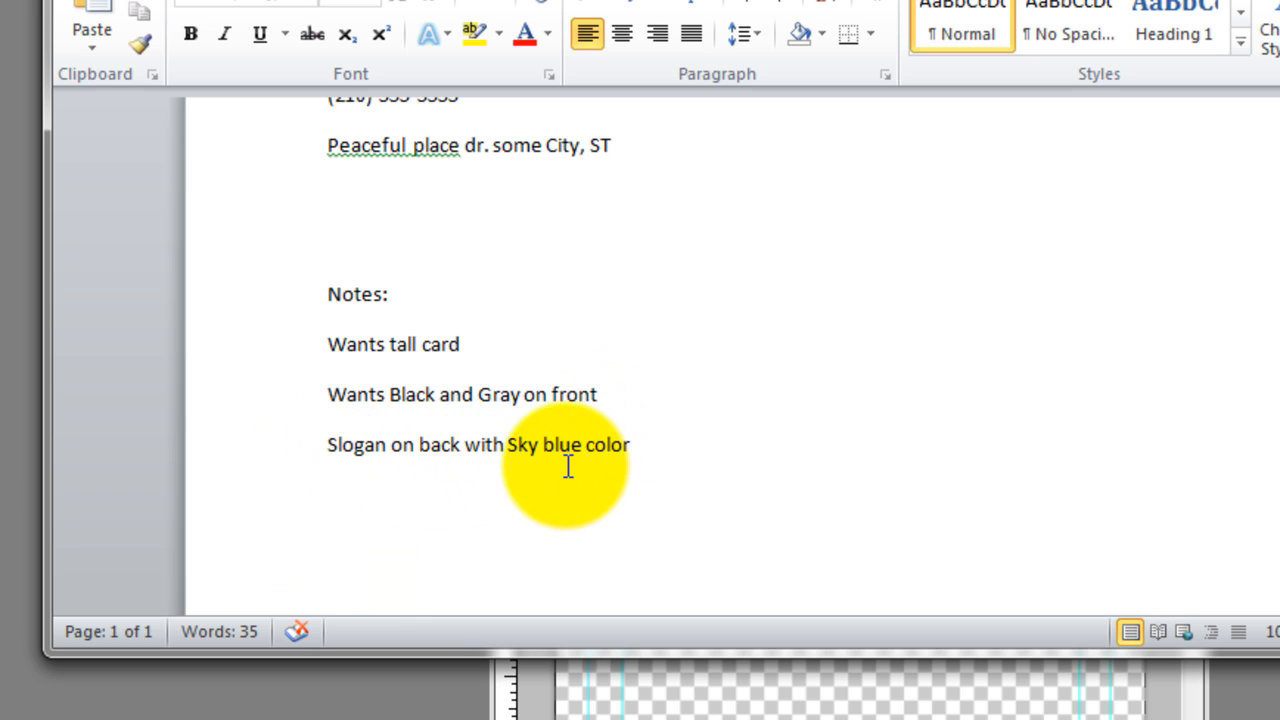
{"action": "scroll", "coordinate": [410, 330], "scroll_direction": "up", "scroll_amount": 3}
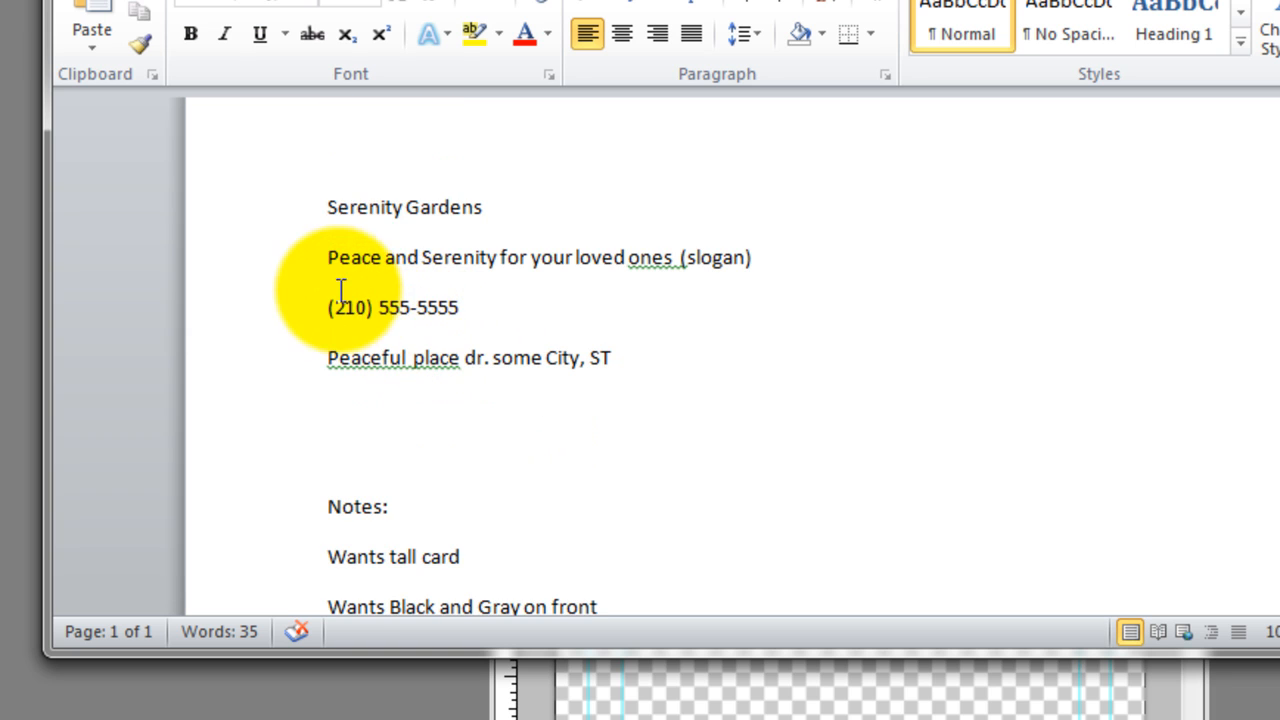
{"action": "scroll", "coordinate": [491, 551], "scroll_direction": "down", "scroll_amount": 1}
{"action": "scroll", "coordinate": [480, 554], "scroll_direction": "up", "scroll_amount": 2}
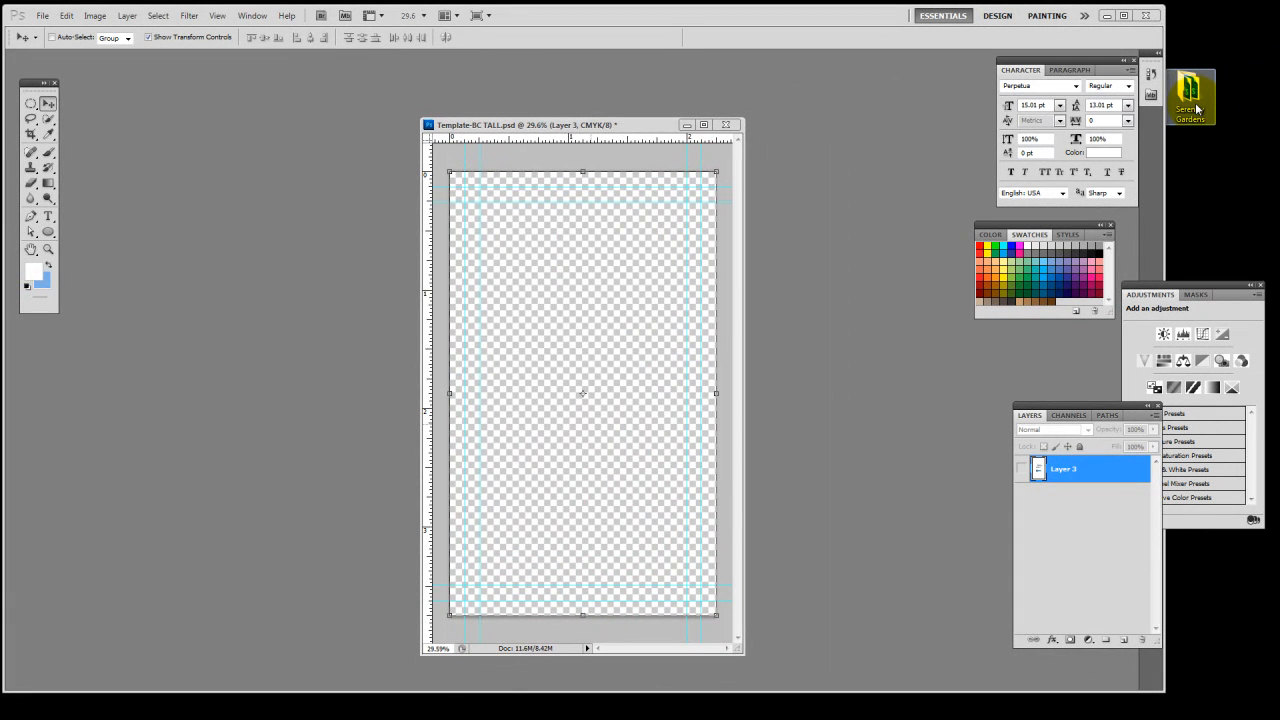
Reopen the Serenity Gardens folder, look over the supplied angel stone and Logo artwork files, and move the folder window aside
{"action": "double_click", "coordinate": [1197, 108]}
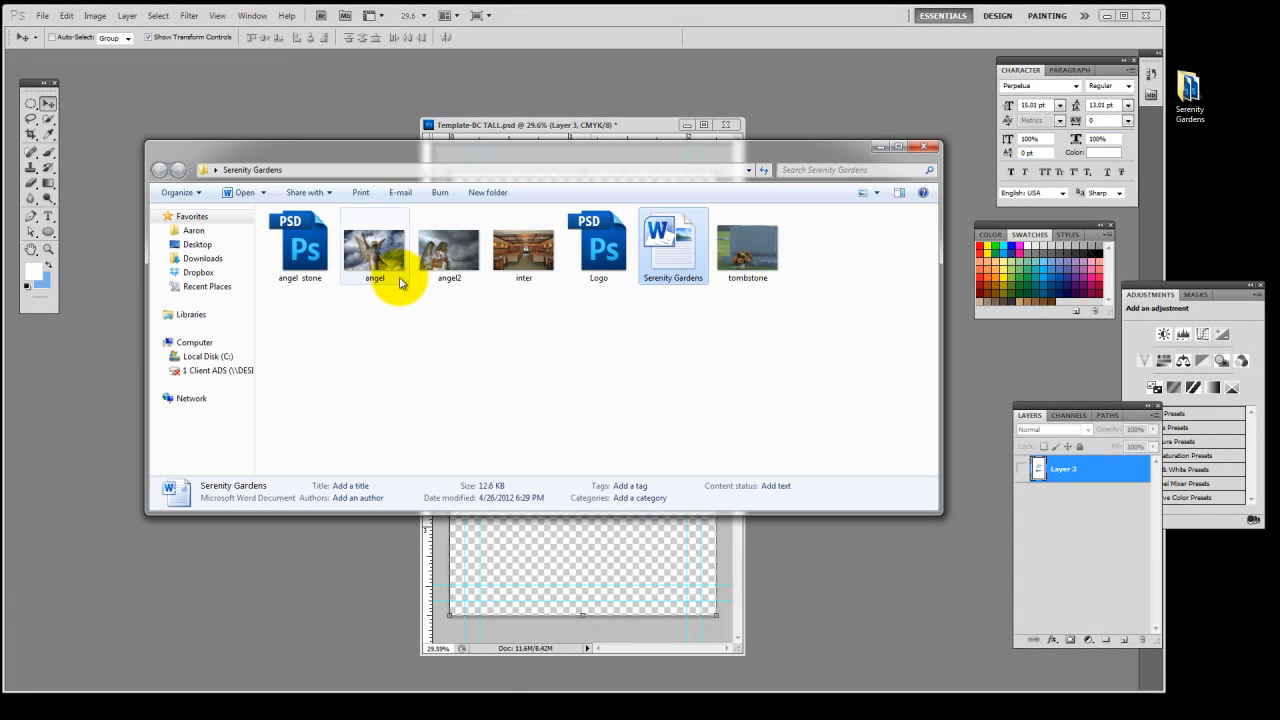
{"action": "left_click", "coordinate": [582, 287]}
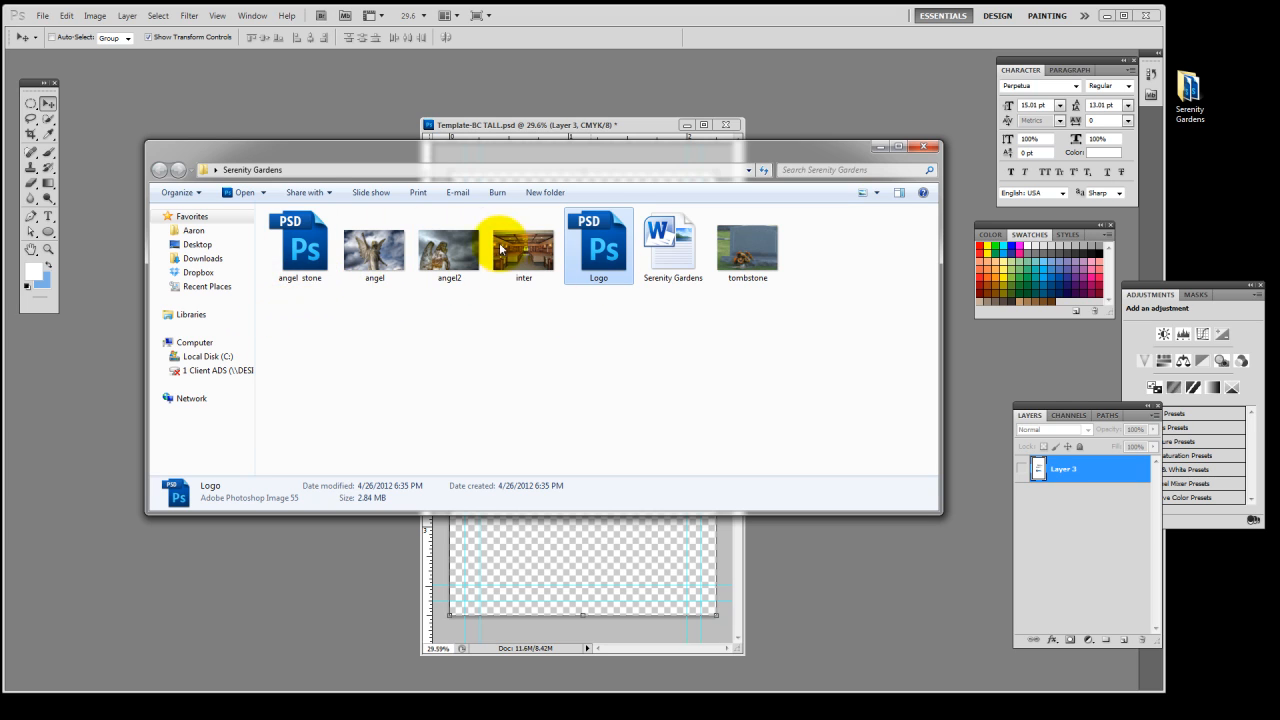
{"action": "left_click", "coordinate": [307, 264]}
{"action": "left_click", "coordinate": [598, 248]}
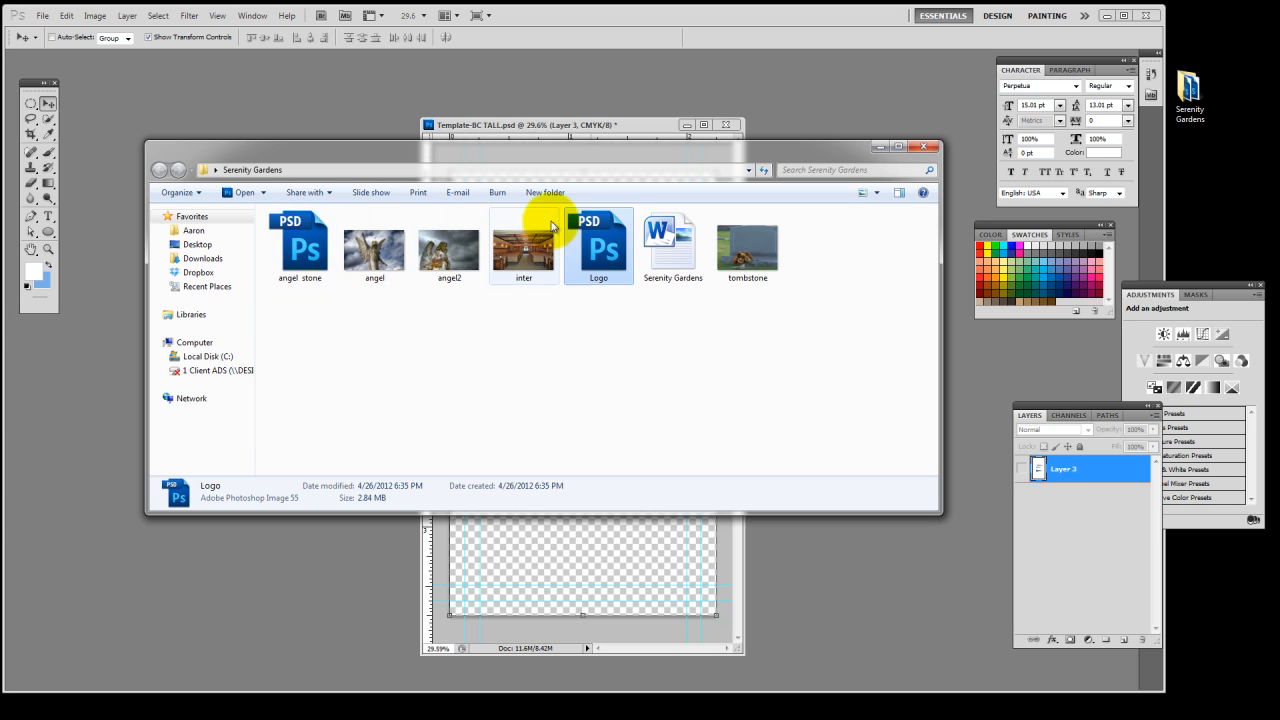
{"action": "left_click_drag", "start_coordinate": [572, 150], "coordinate": [1279, 328]}
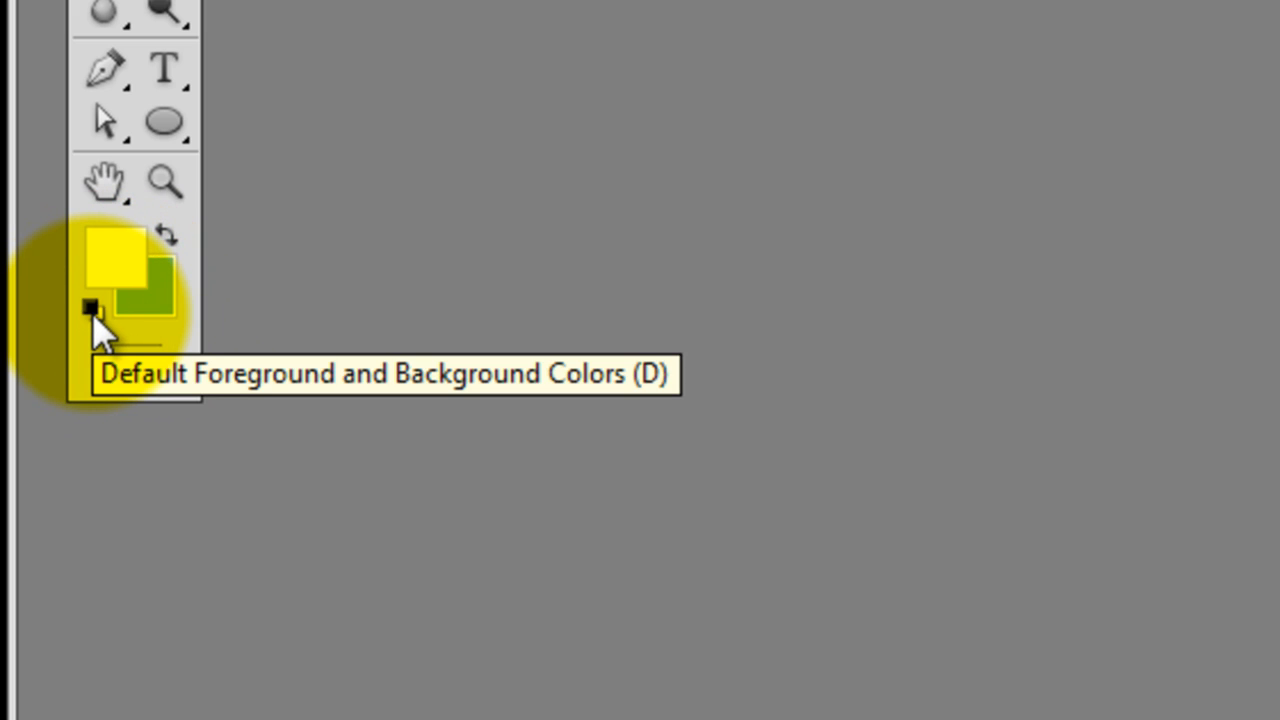
Reset the foreground and background colours to their defaults and set the background colour to grey a3a3a3
{"action": "left_click", "coordinate": [92, 313]}
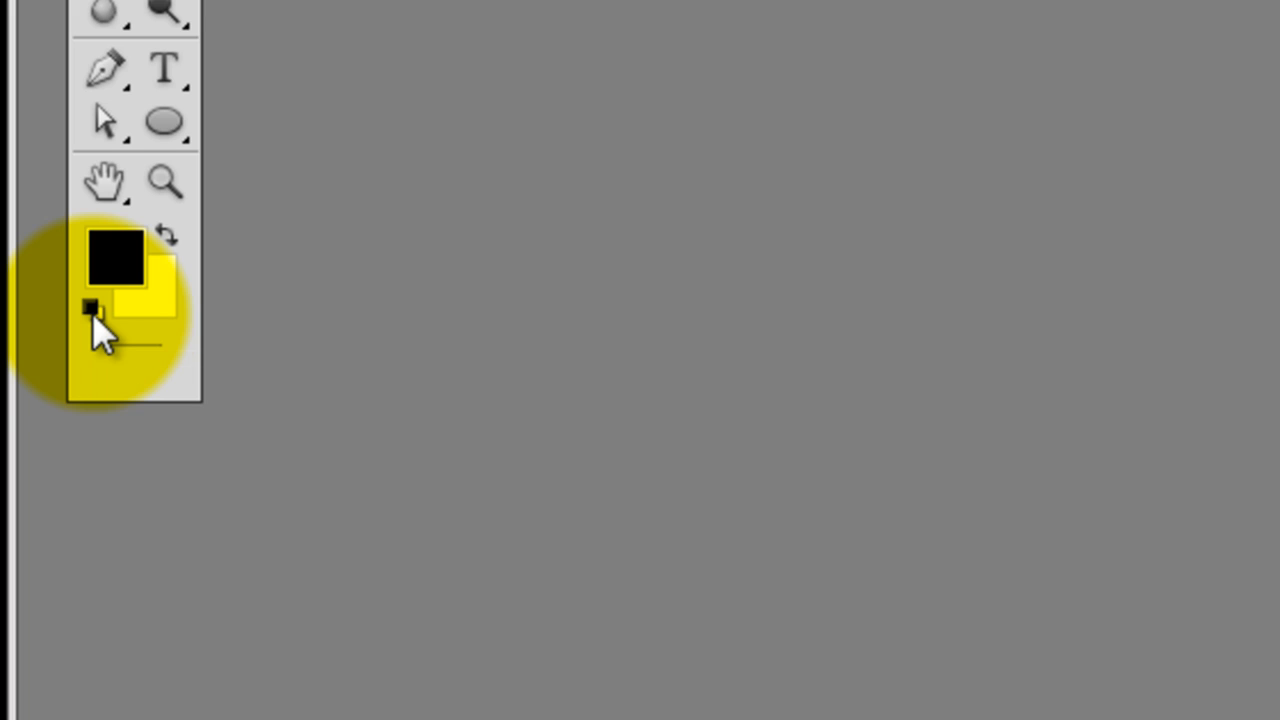
{"action": "left_click", "coordinate": [156, 295]}
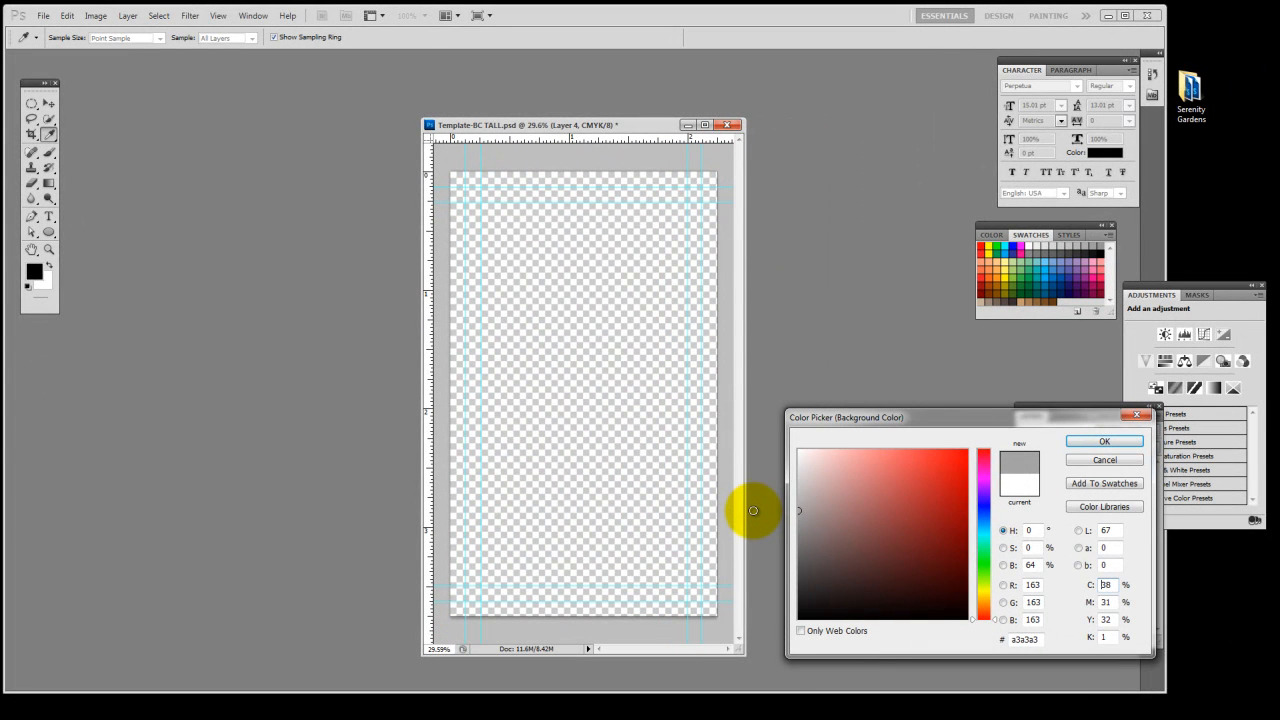
{"action": "left_click", "coordinate": [1108, 442]}
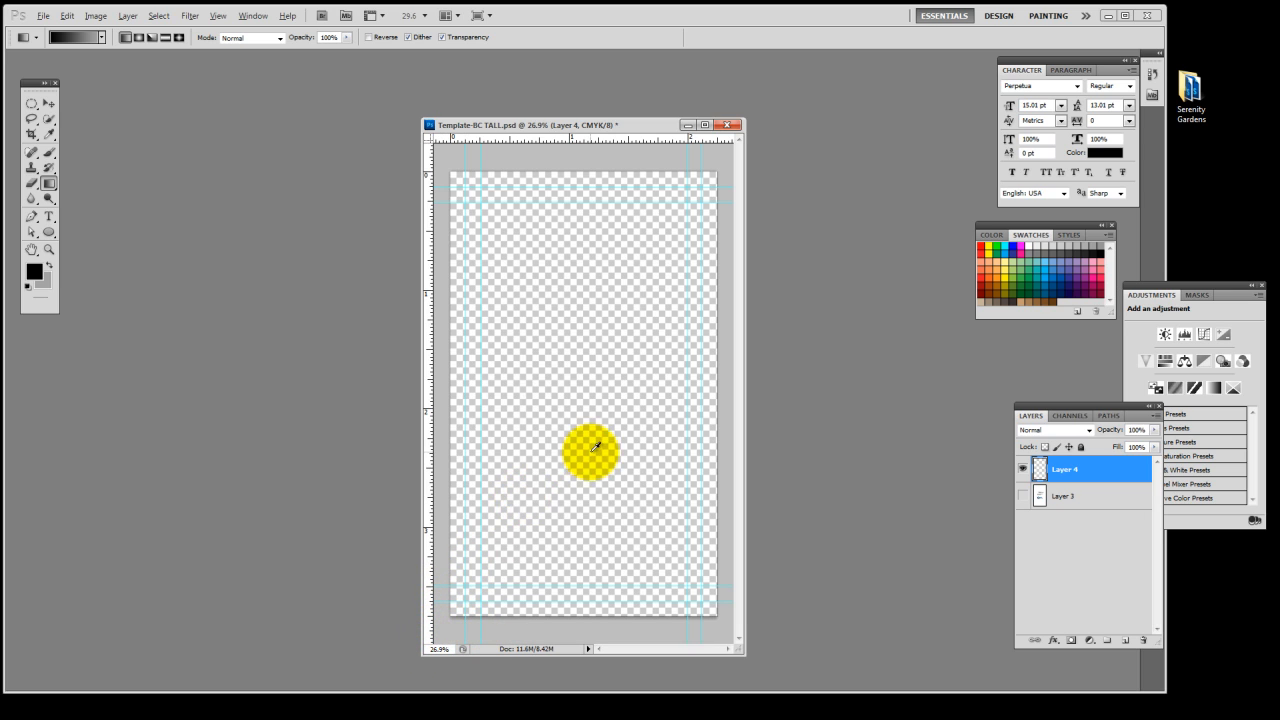
Reposition the Template-BC TALL window and enlarge it so there is empty canvas area around the whole card
{"action": "key", "text": "ctrl+minus"}
{"action": "left_click_drag", "start_coordinate": [614, 123], "coordinate": [451, 82]}
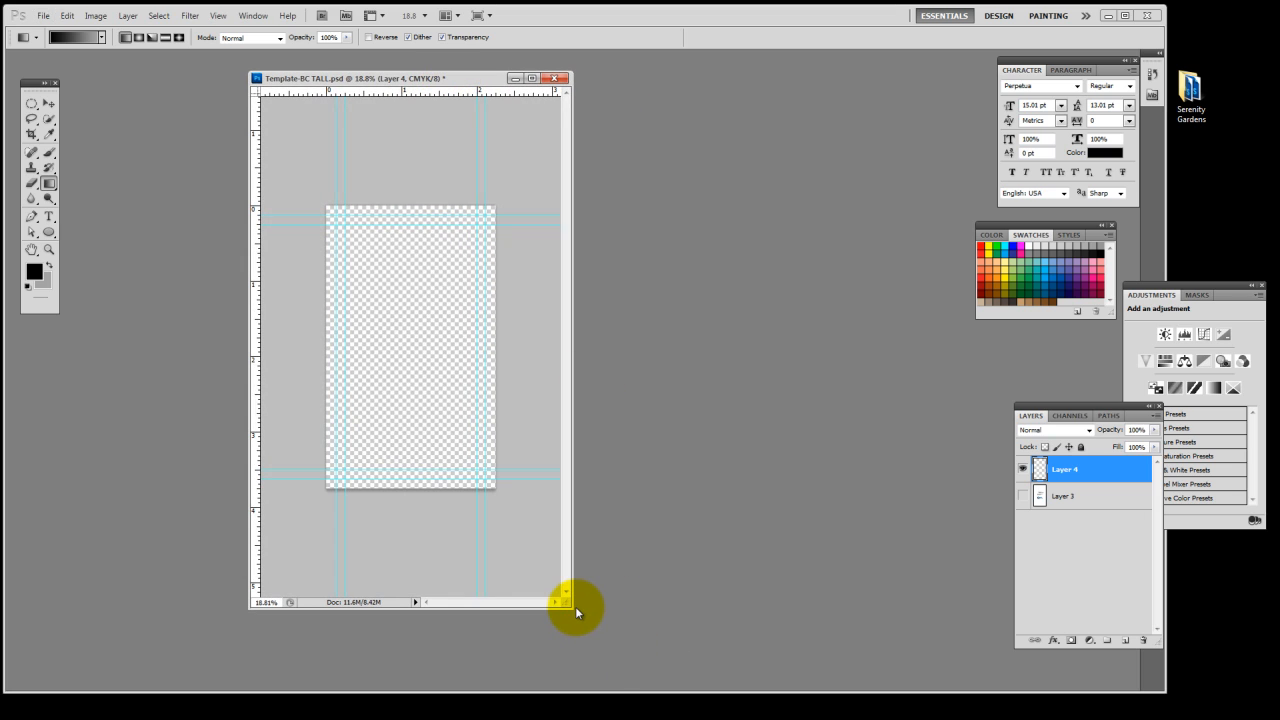
{"action": "left_click_drag", "start_coordinate": [575, 606], "coordinate": [891, 694]}
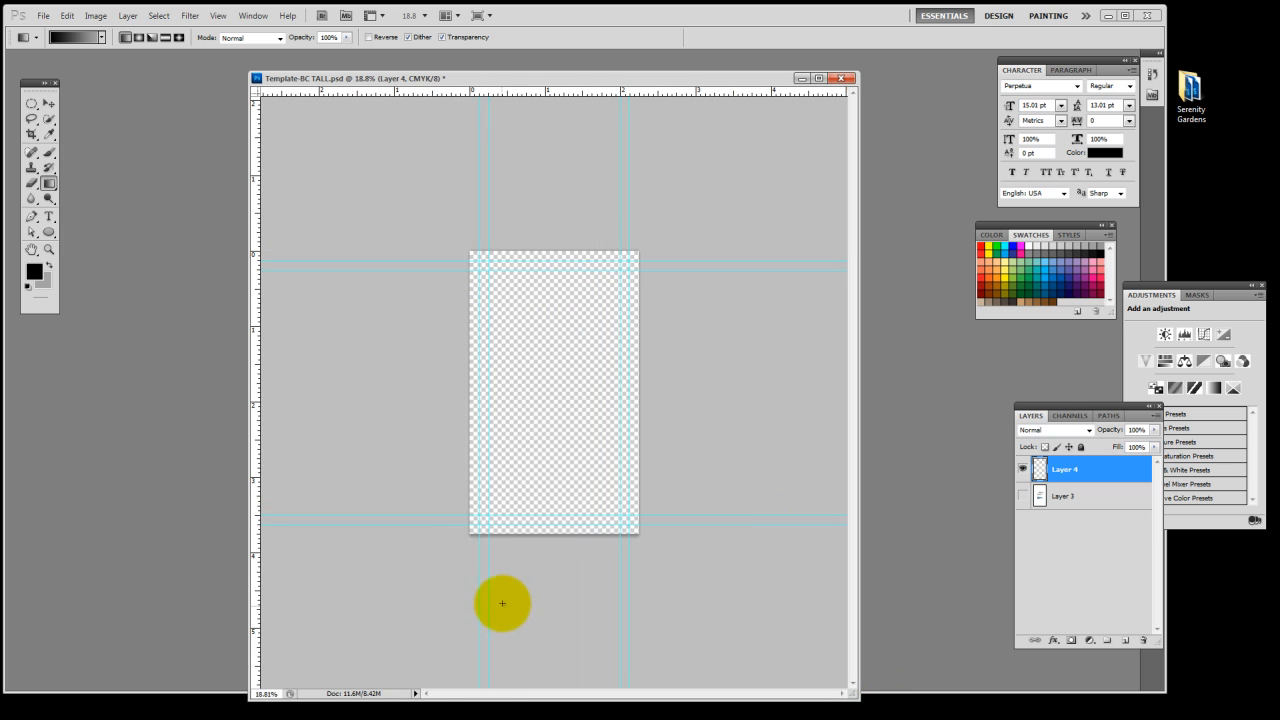
{"action": "scroll", "coordinate": [546, 390], "scroll_direction": "up", "scroll_amount": 5}
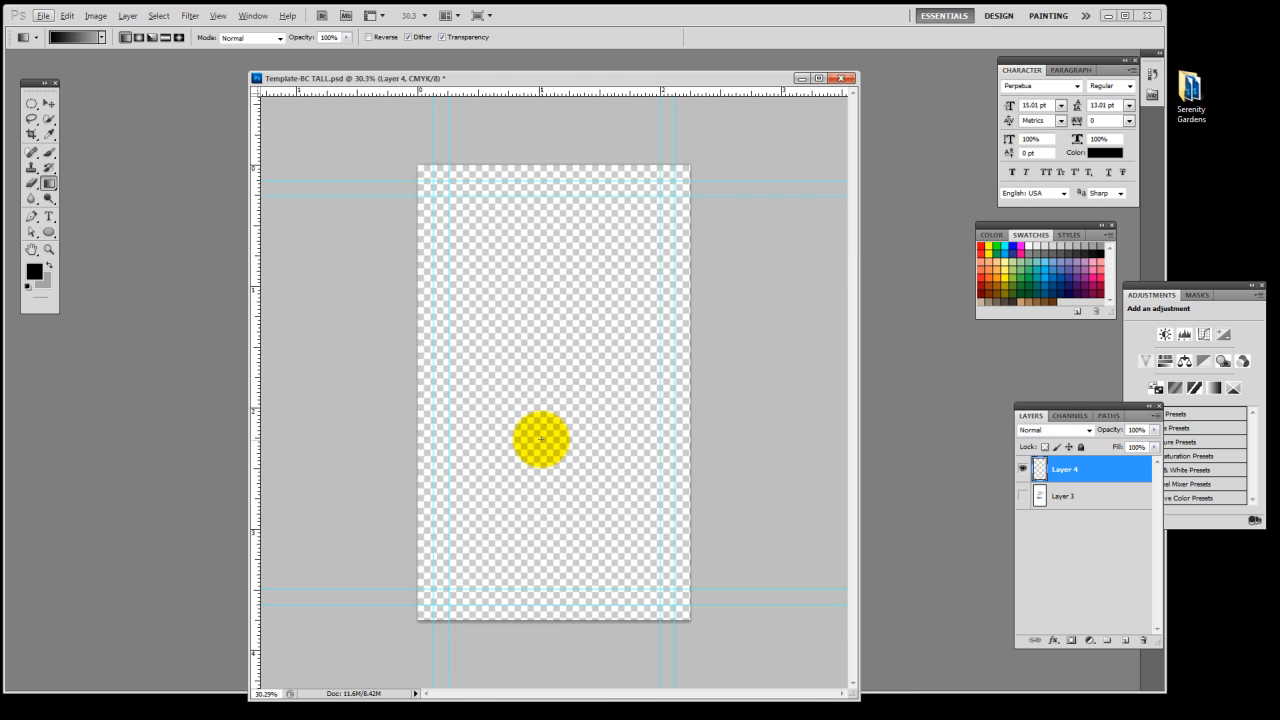
Try a short diagonal black-to-grey linear gradient across the middle of the card on Layer 4
{"action": "left_click_drag", "start_coordinate": [518, 447], "coordinate": [546, 399]}
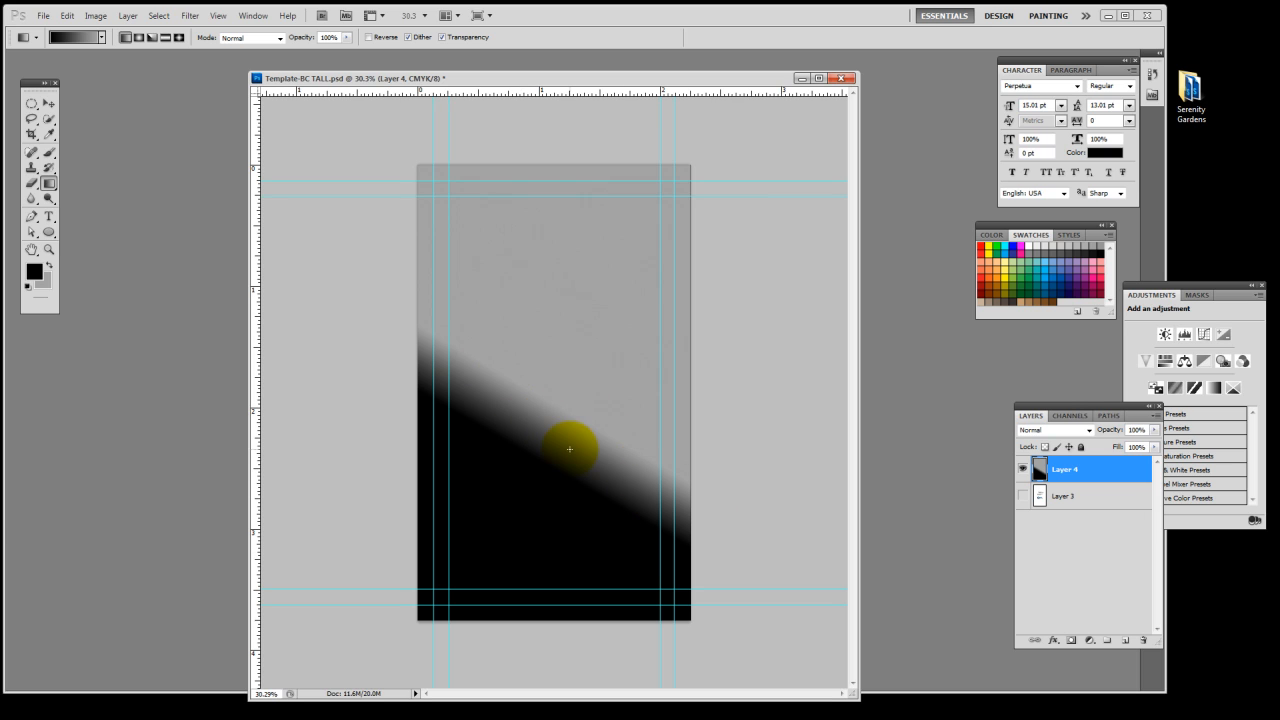
{"action": "scroll", "coordinate": [563, 419], "scroll_direction": "down", "scroll_amount": 5}
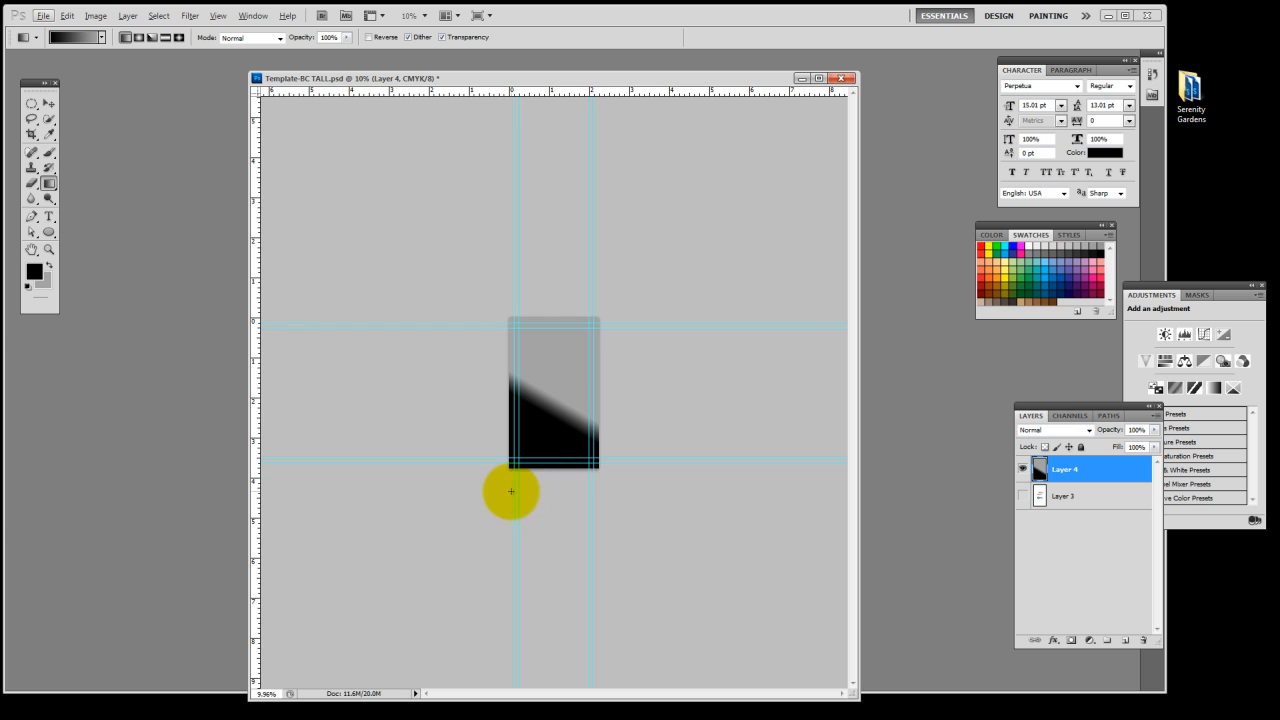
{"action": "scroll", "coordinate": [543, 322], "scroll_direction": "down", "scroll_amount": 3}
{"action": "scroll", "coordinate": [578, 410], "scroll_direction": "up", "scroll_amount": 6}
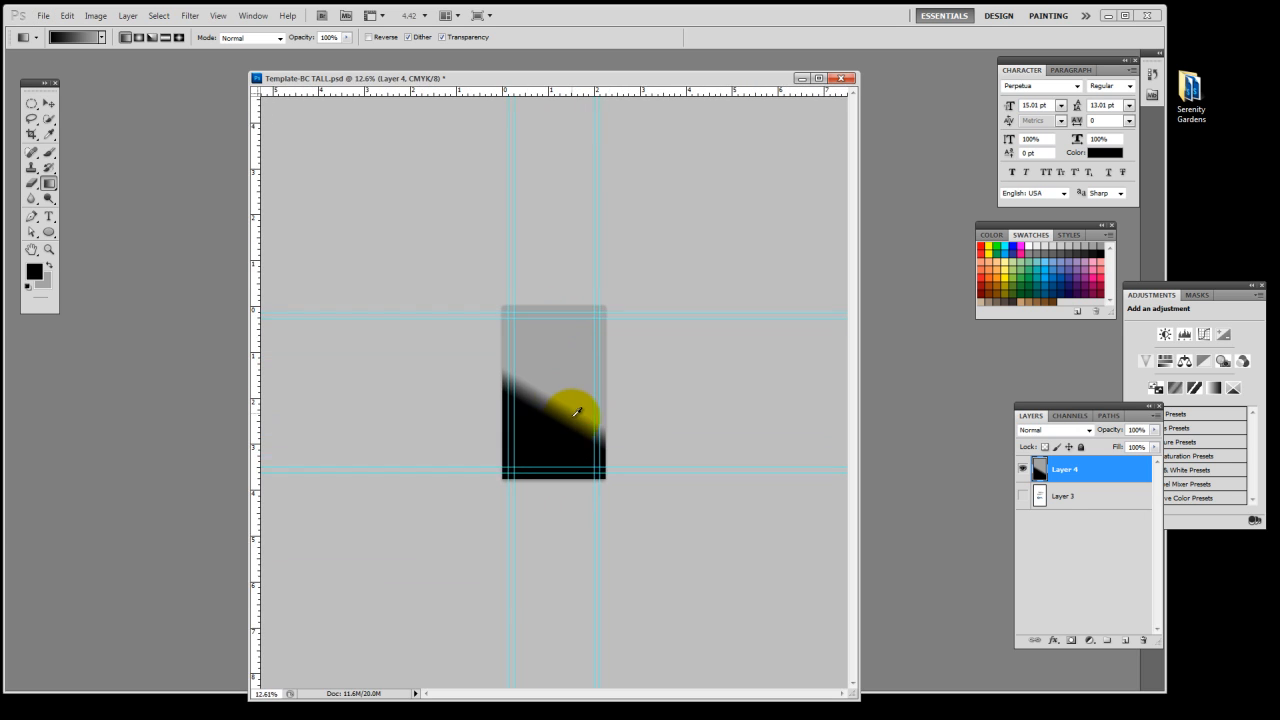
{"action": "scroll", "coordinate": [558, 373], "scroll_direction": "down", "scroll_amount": 4}
{"action": "scroll", "coordinate": [555, 368], "scroll_direction": "up", "scroll_amount": 3}
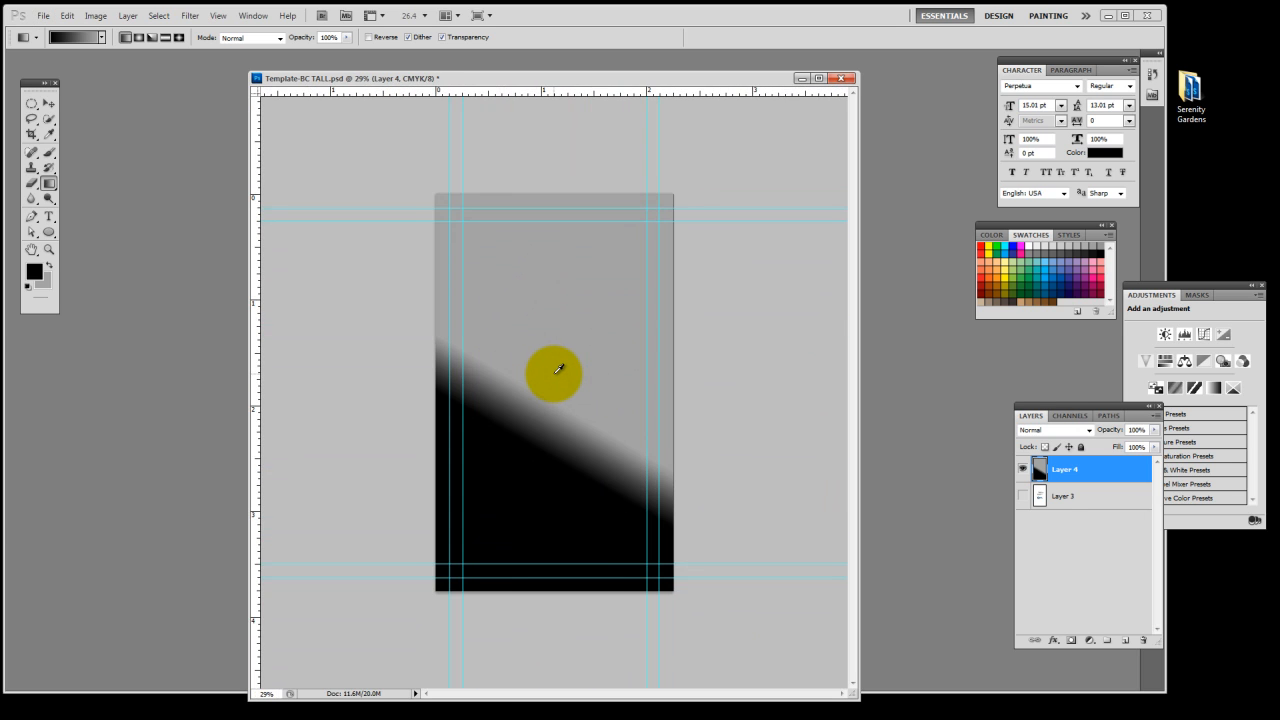
{"action": "scroll", "coordinate": [551, 366], "scroll_direction": "down", "scroll_amount": 3}
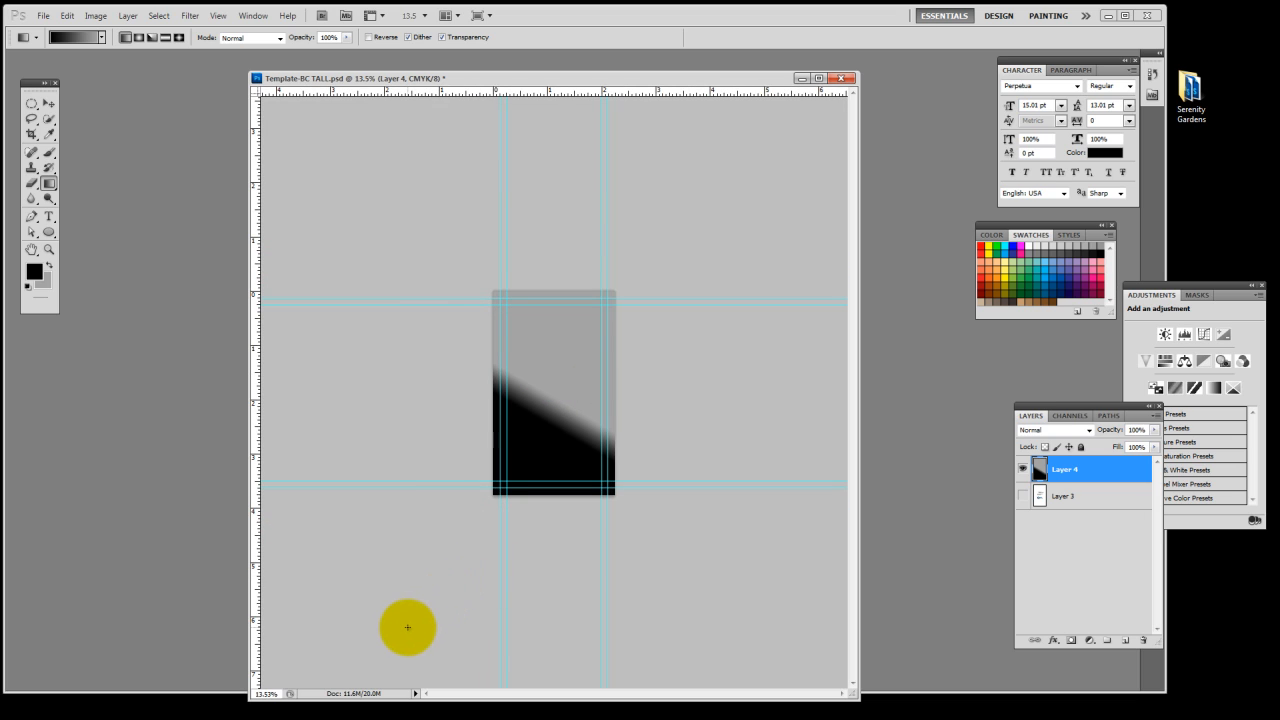
Try much longer black-to-grey gradients on Layer 4, starting below the card and ending beyond its upper edge
{"action": "left_click_drag", "start_coordinate": [409, 624], "coordinate": [696, 156]}
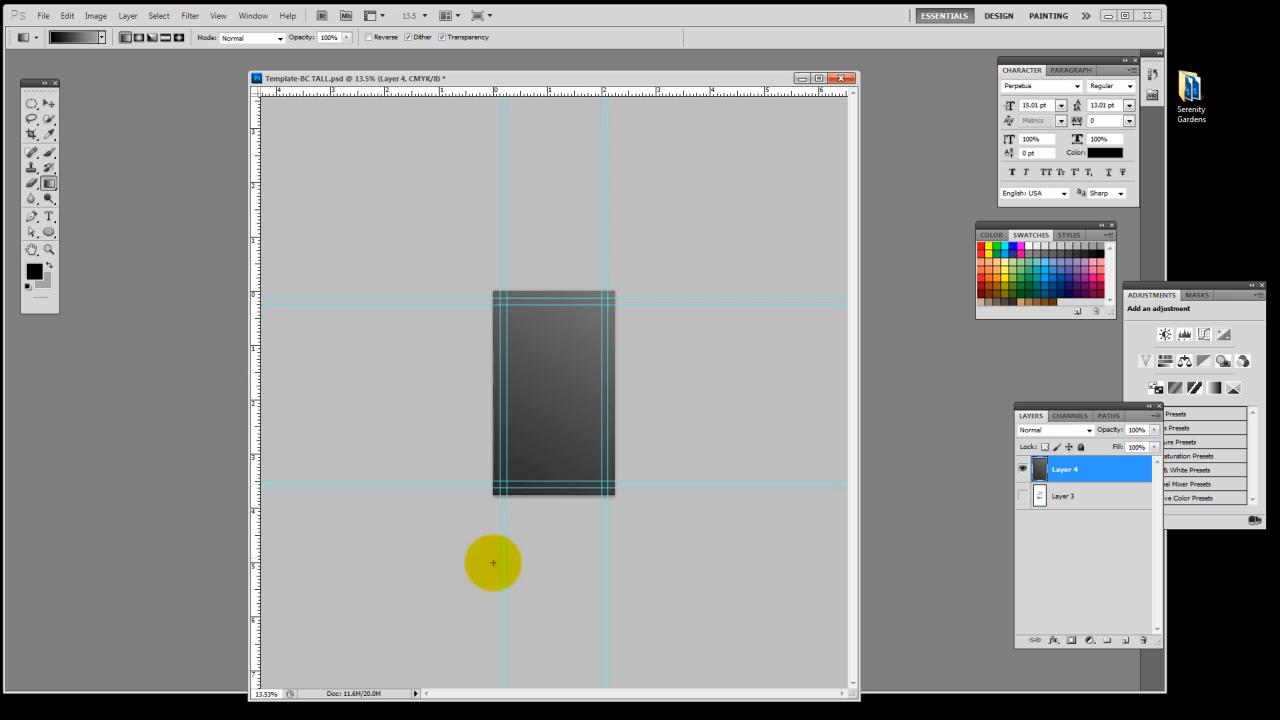
{"action": "left_click_drag", "start_coordinate": [400, 684], "coordinate": [680, 6]}
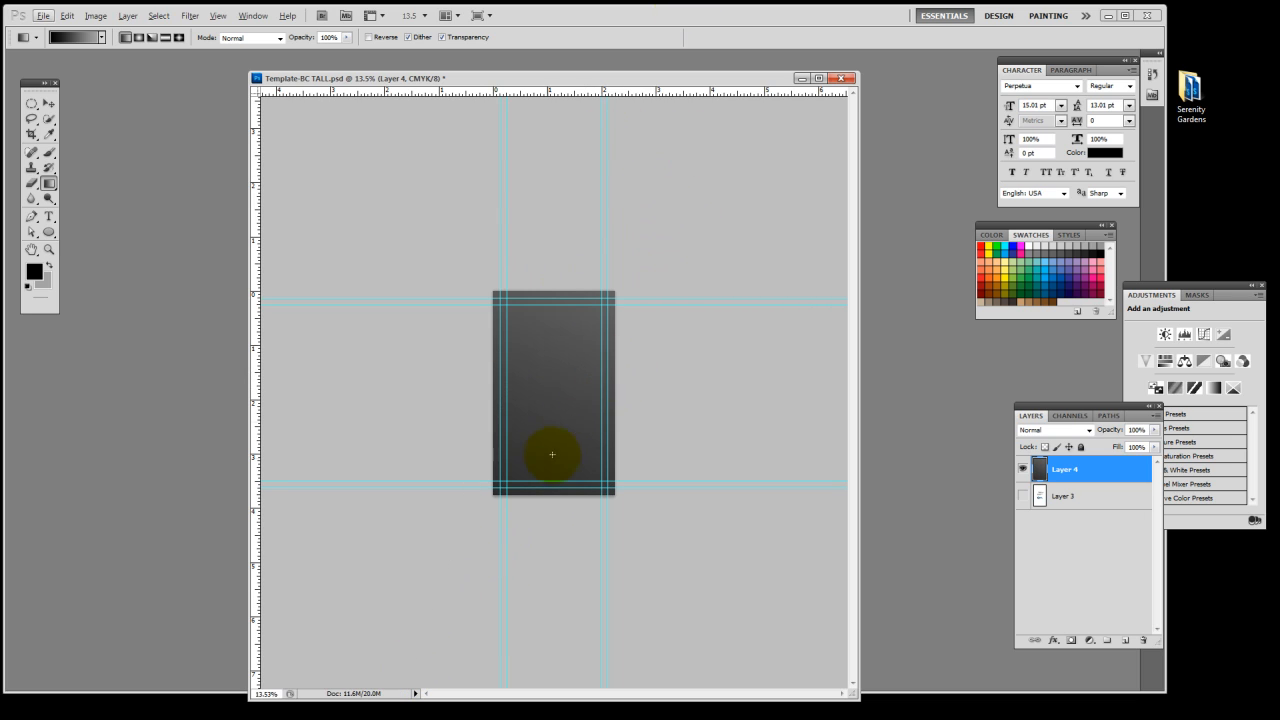
{"action": "scroll", "coordinate": [556, 410], "scroll_direction": "down", "scroll_amount": 3}
{"action": "scroll", "coordinate": [556, 409], "scroll_direction": "up", "scroll_amount": 3}
{"action": "scroll", "coordinate": [558, 404], "scroll_direction": "up", "scroll_amount": 2}
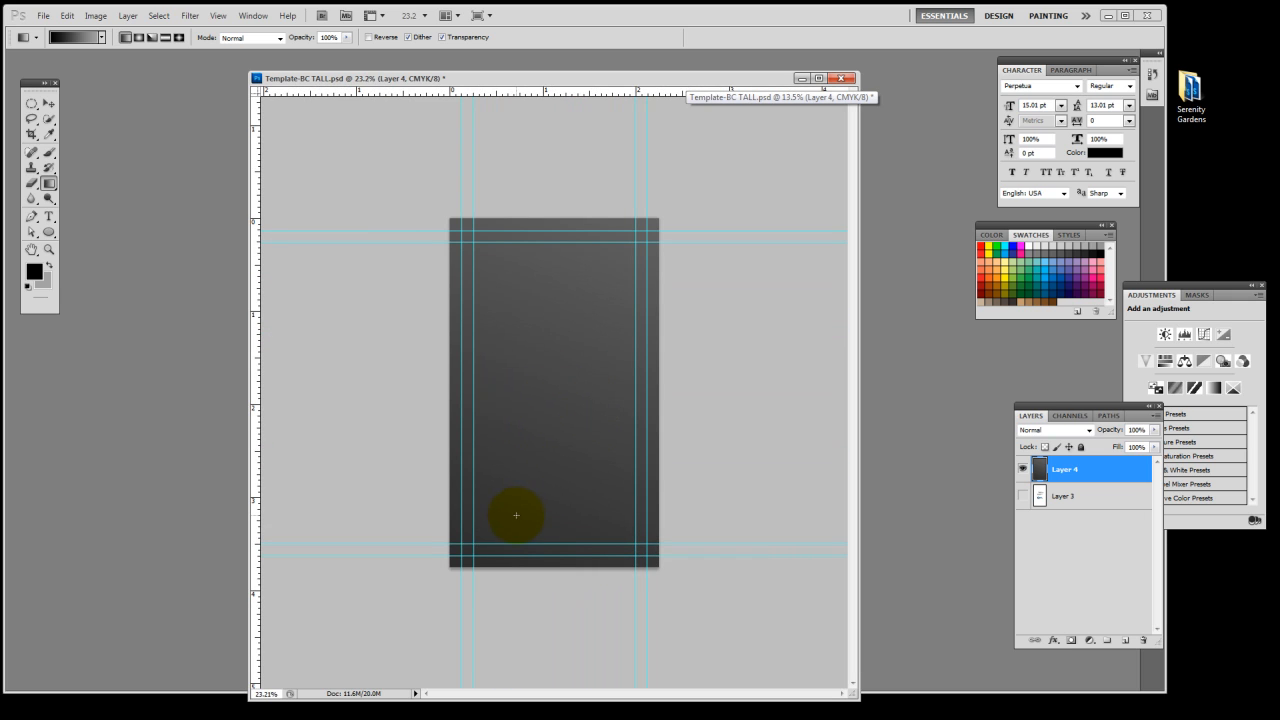
Redraw the Layer 4 gradient diagonally so it runs from black at the card's upper right to grey at its lower left
{"action": "left_click_drag", "start_coordinate": [516, 515], "coordinate": [660, 209]}
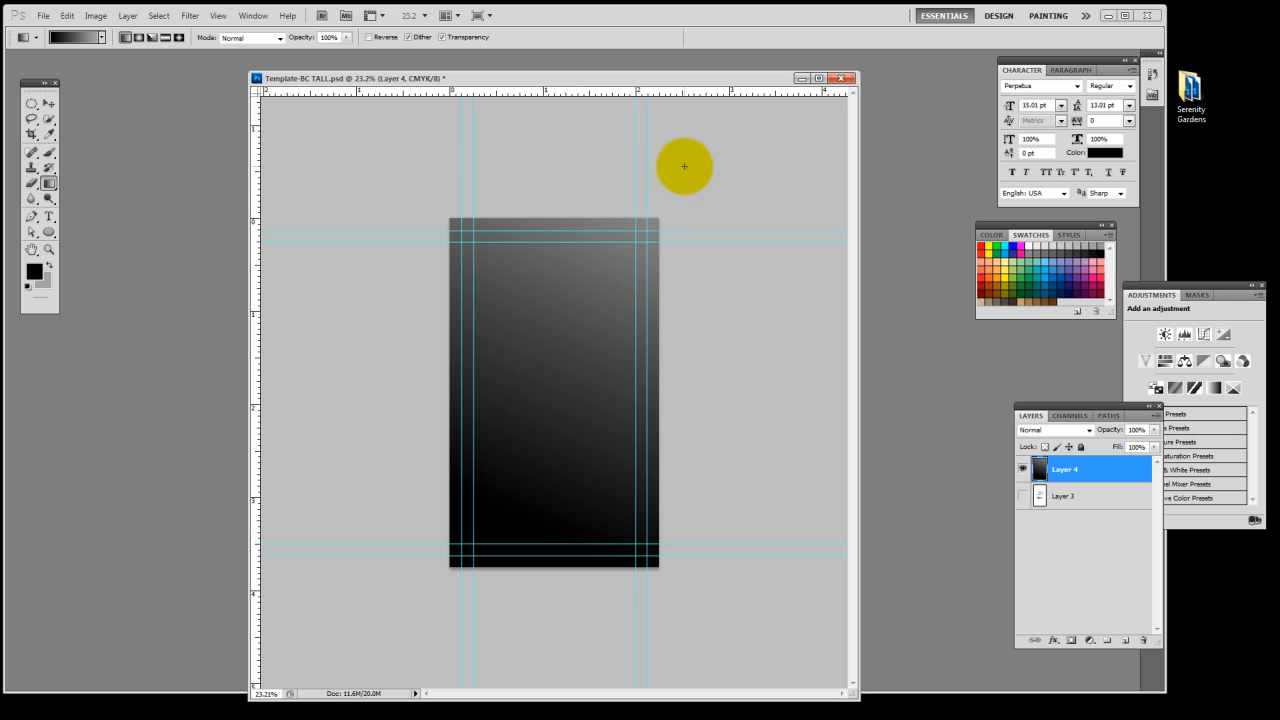
{"action": "left_click_drag", "start_coordinate": [684, 165], "coordinate": [432, 591]}
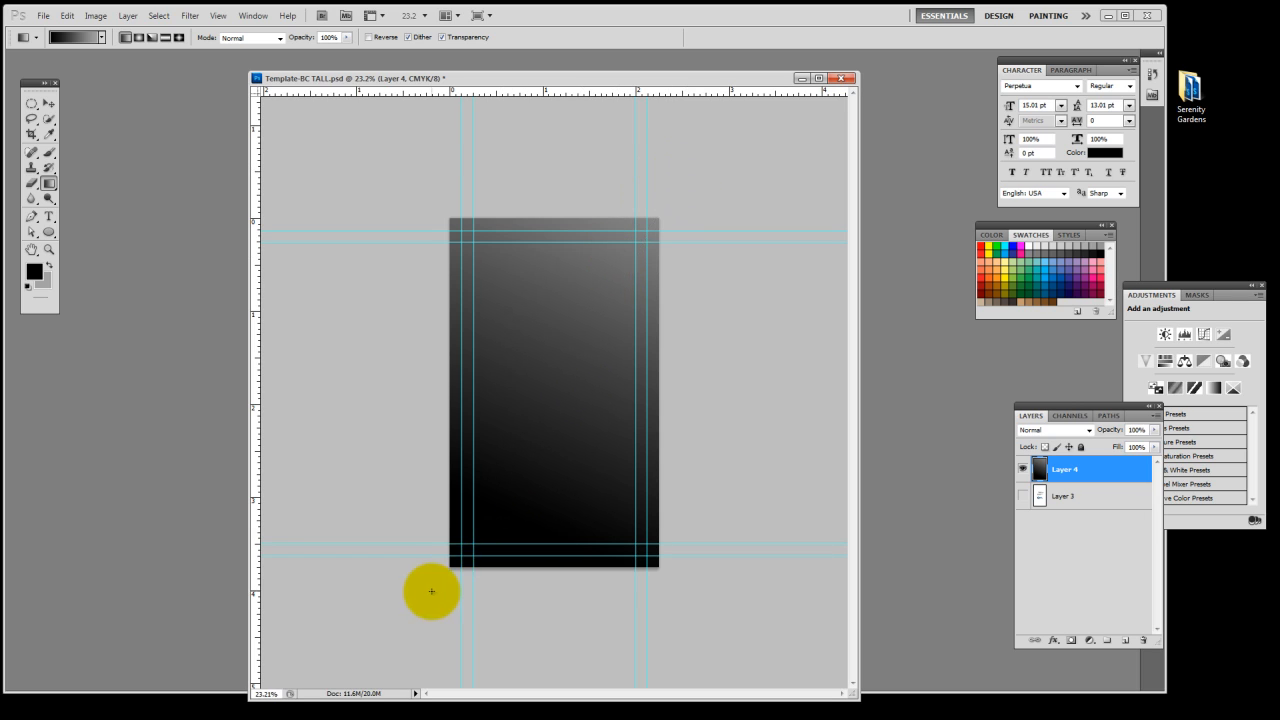
{"action": "left_click_drag", "start_coordinate": [572, 341], "coordinate": [437, 651]}
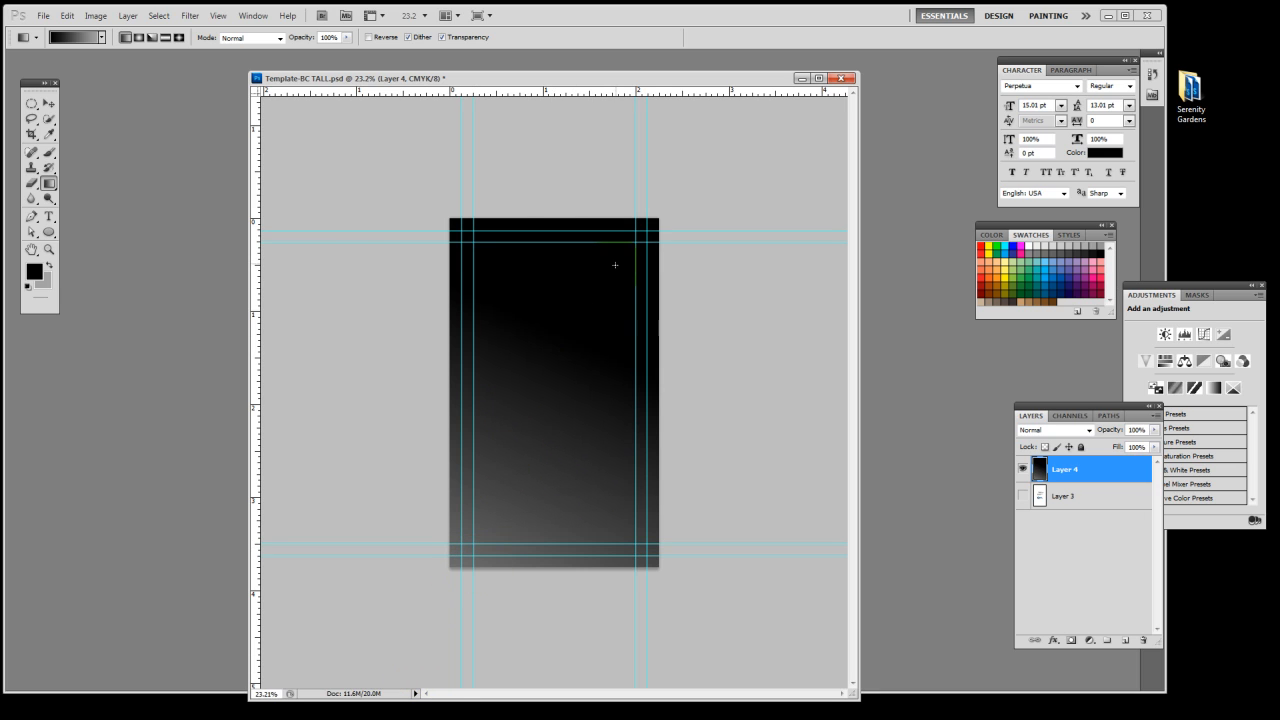
{"action": "left_click_drag", "start_coordinate": [558, 370], "coordinate": [462, 600]}
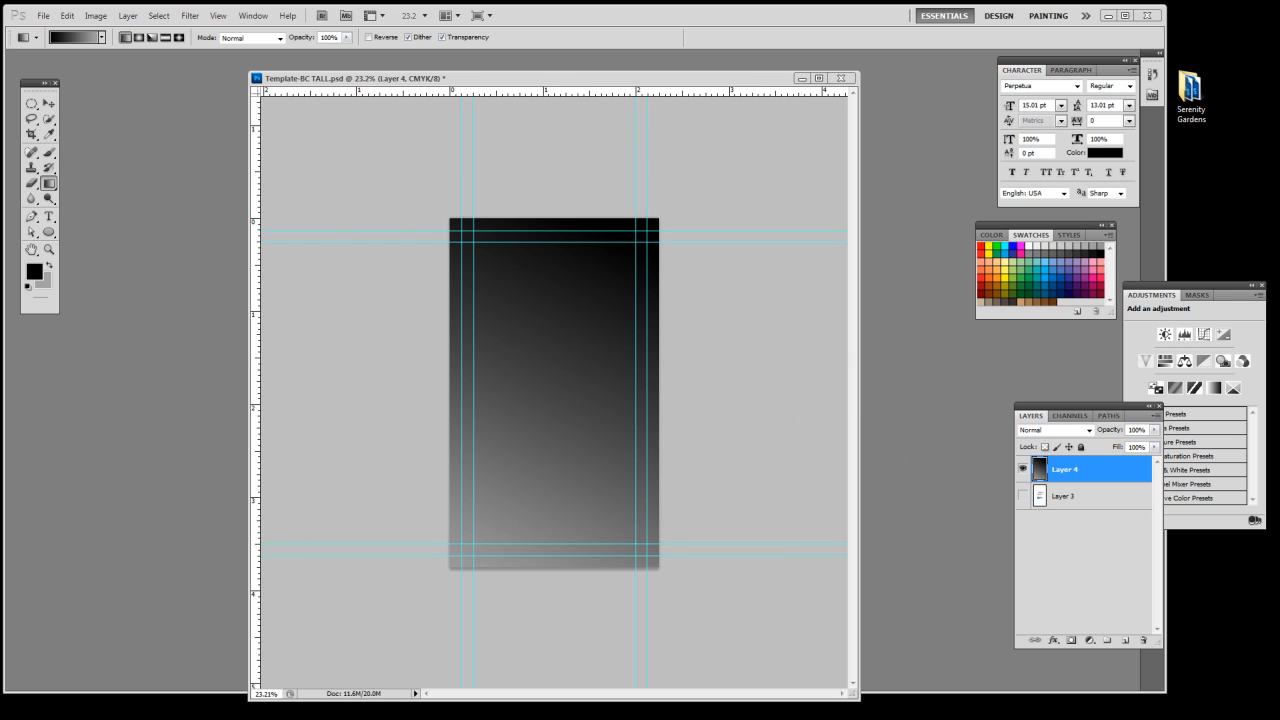
Copy the Serenity Gardens logo from Logo.psd onto the upper part of the card and close the logo document
{"action": "left_click", "coordinate": [954, 214]}
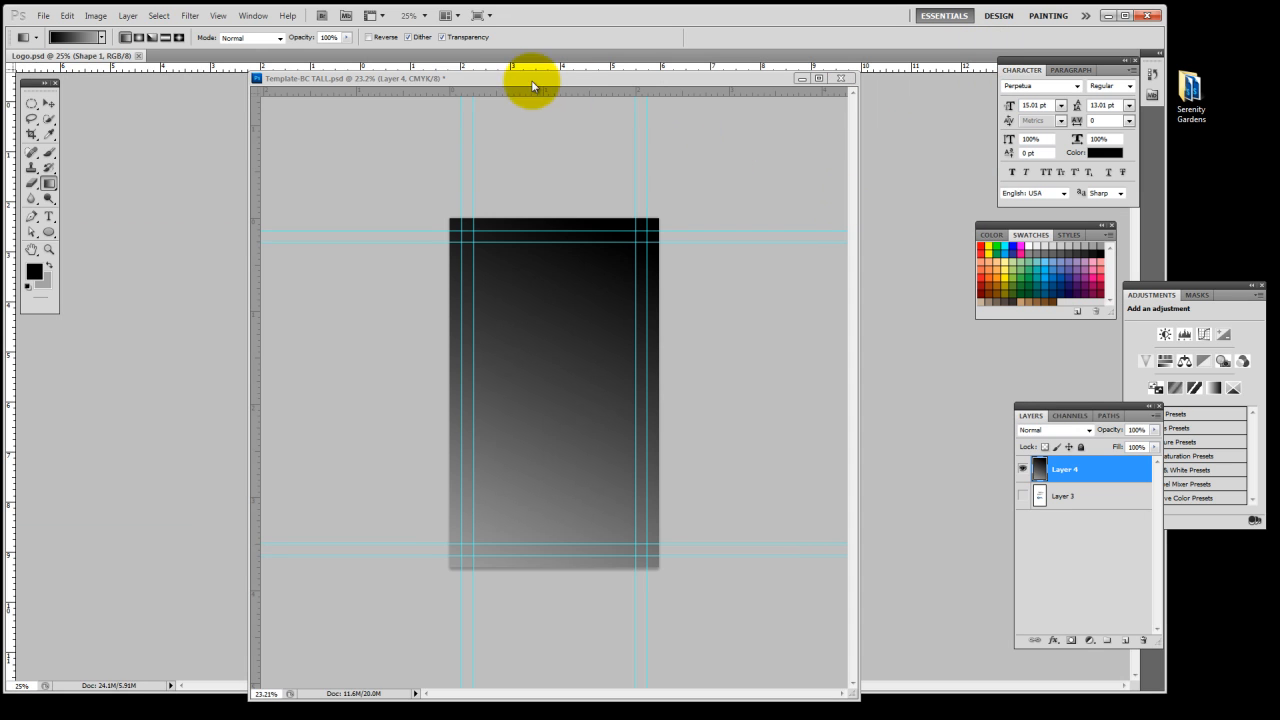
{"action": "left_click_drag", "start_coordinate": [112, 57], "coordinate": [820, 95]}
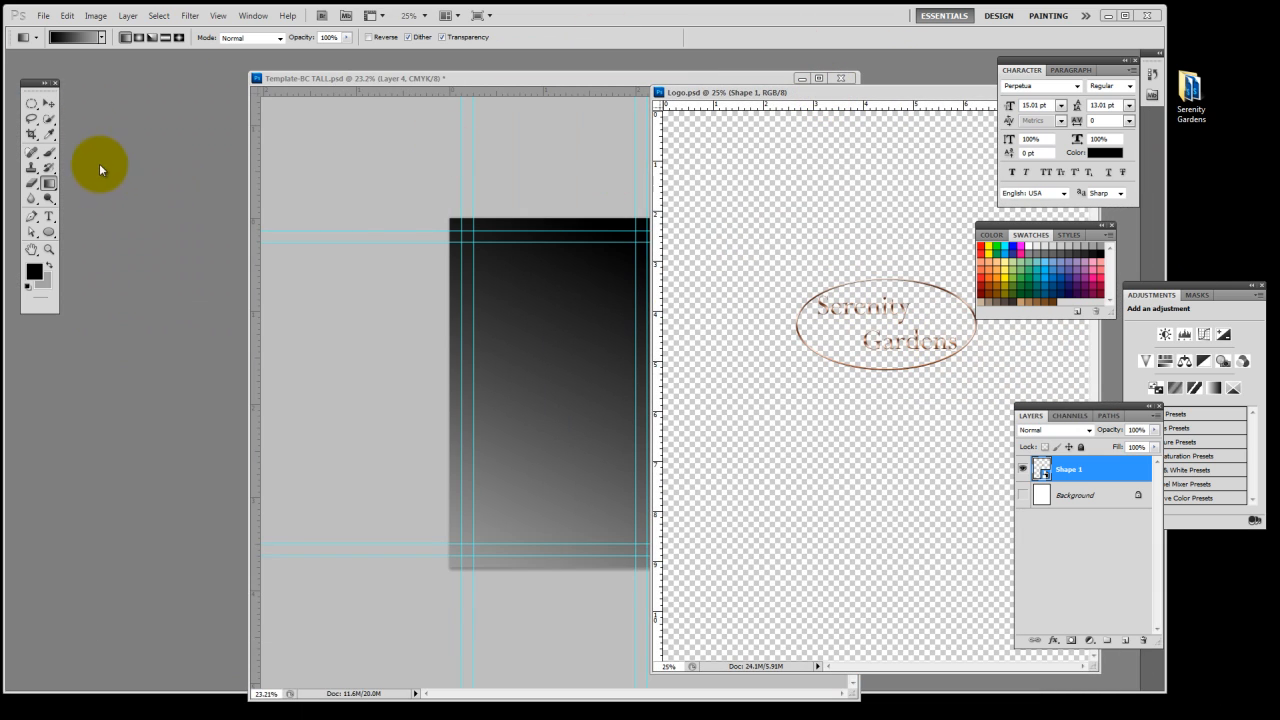
{"action": "left_click", "coordinate": [52, 104]}
{"action": "left_click_drag", "start_coordinate": [943, 323], "coordinate": [626, 277]}
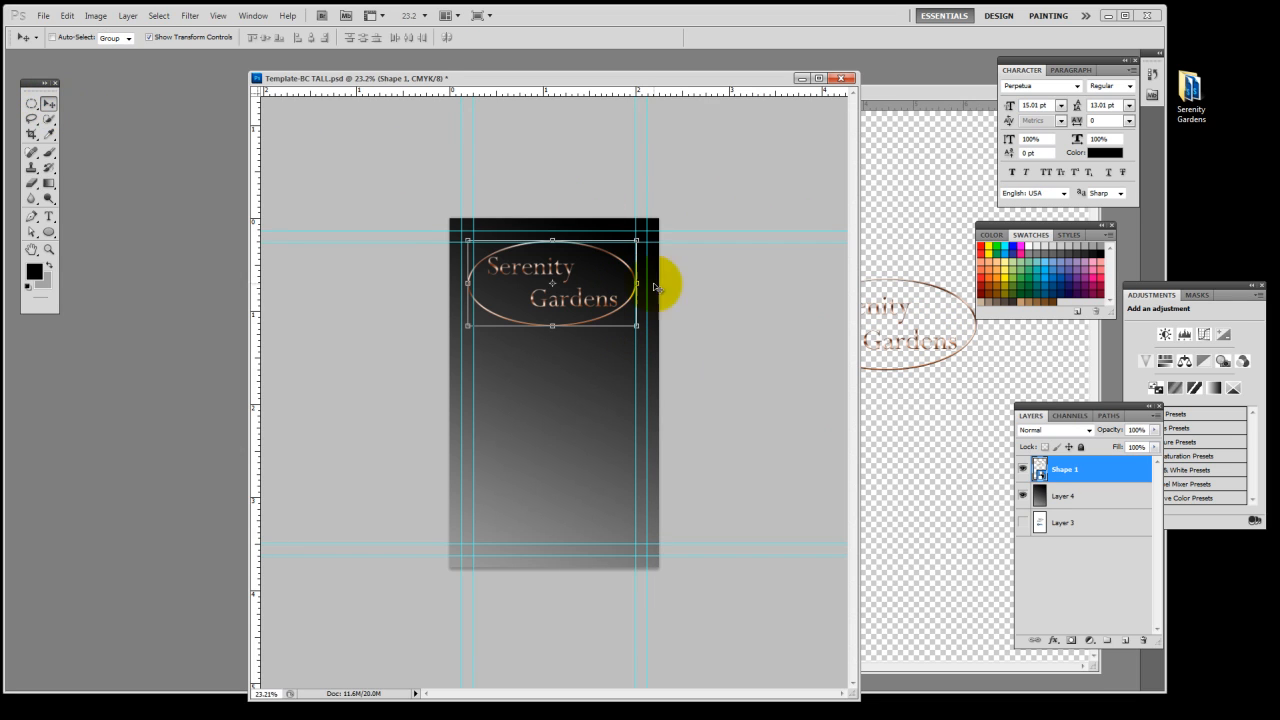
{"action": "left_click_drag", "start_coordinate": [992, 91], "coordinate": [681, 137]}
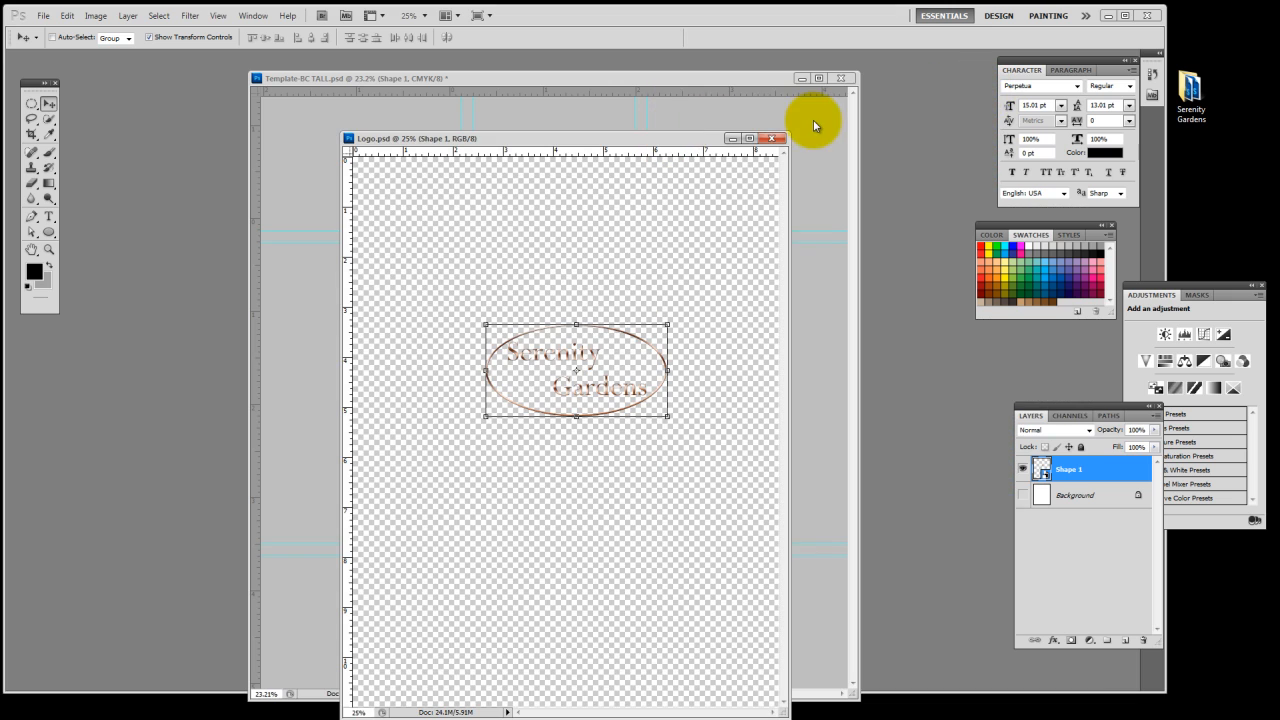
{"action": "left_click", "coordinate": [772, 138]}
Scale the logo proportionally to 69.50% and place it just inside the card's upper-left safe guides
{"action": "scroll", "coordinate": [509, 229], "scroll_direction": "up", "scroll_amount": 2}
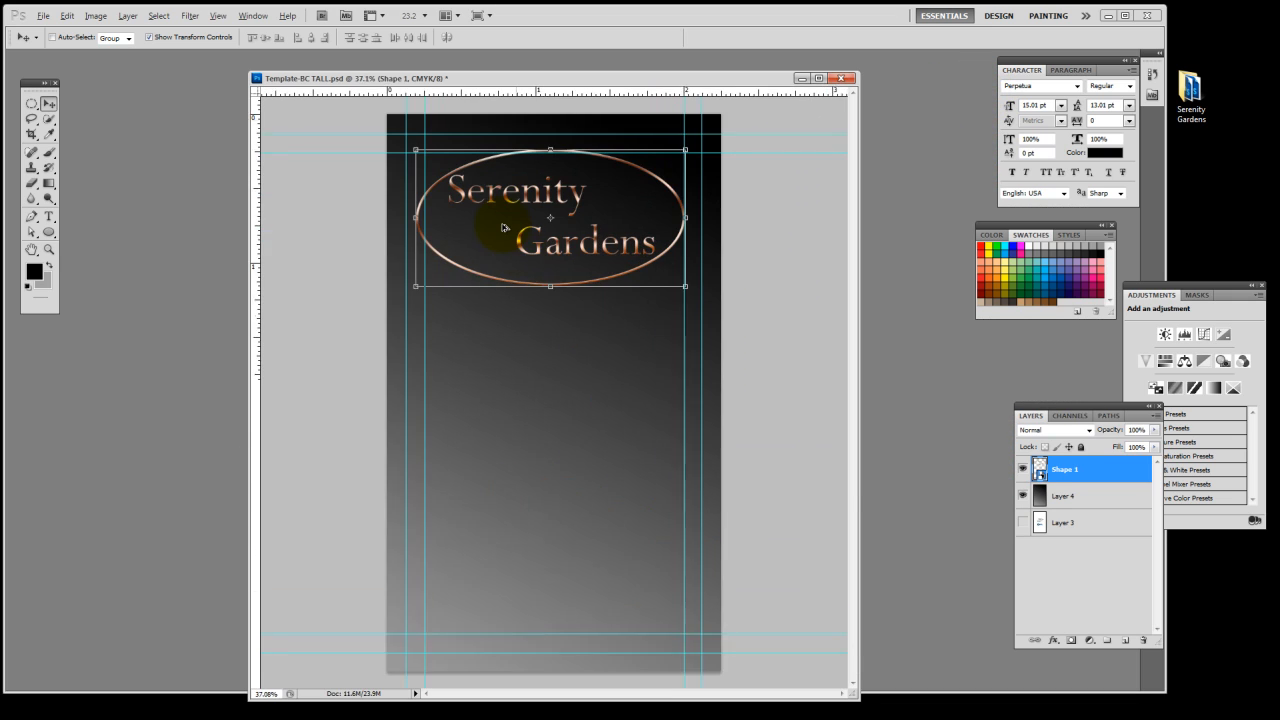
{"action": "scroll", "coordinate": [504, 228], "scroll_direction": "up", "scroll_amount": 1}
{"action": "scroll", "coordinate": [507, 235], "scroll_direction": "down", "scroll_amount": 2}
{"action": "scroll", "coordinate": [510, 240], "scroll_direction": "up", "scroll_amount": 6}
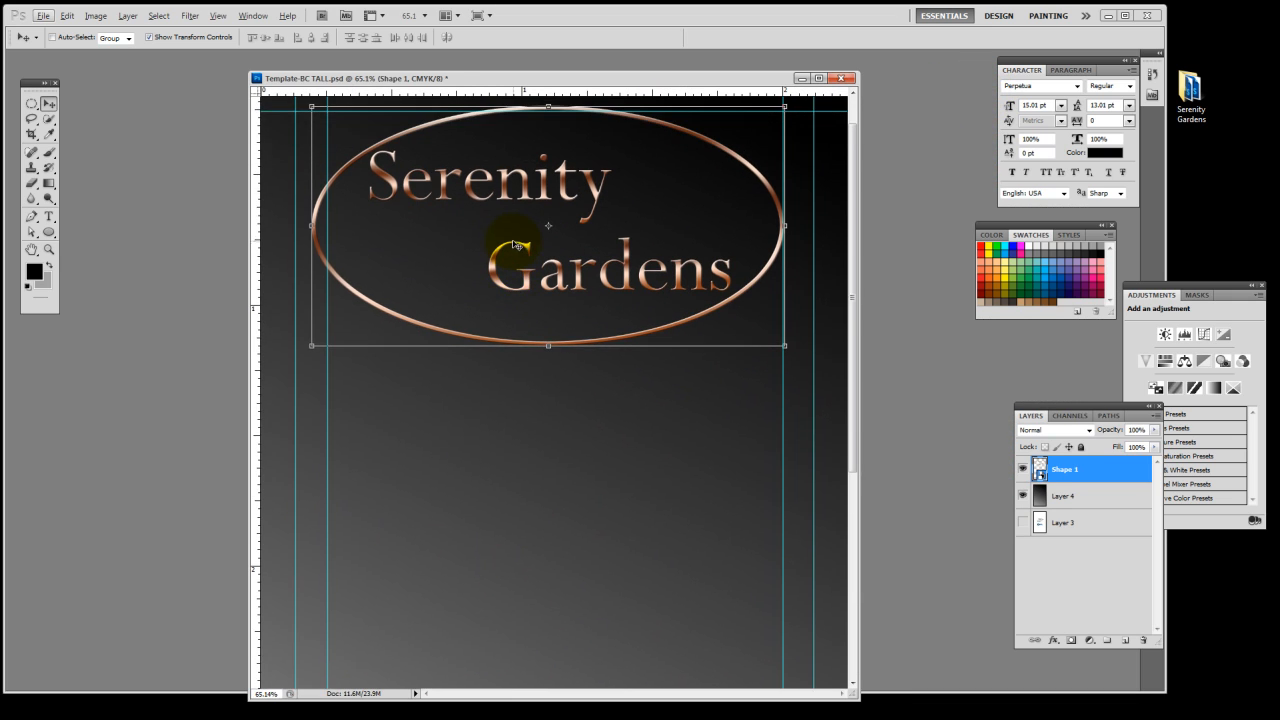
{"action": "left_click_drag", "start_coordinate": [310, 400], "coordinate": [383, 362]}
{"action": "left_click_drag", "start_coordinate": [512, 318], "coordinate": [474, 292]}
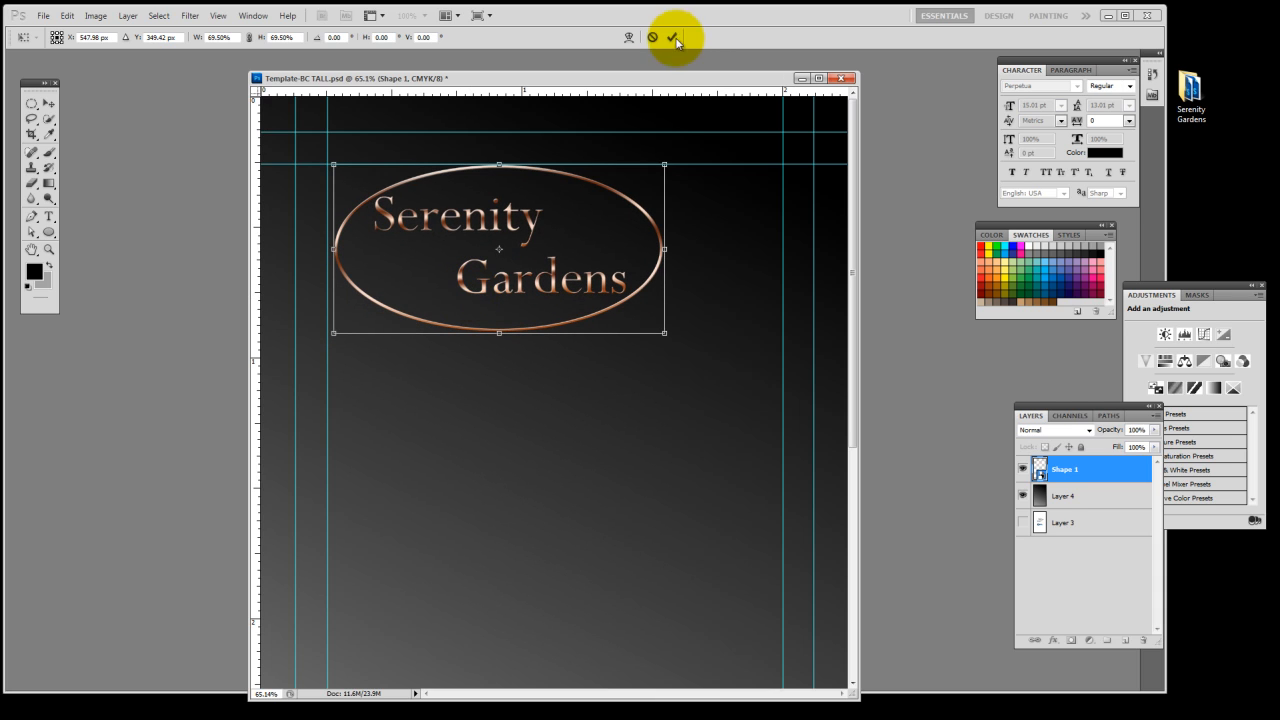
{"action": "left_click", "coordinate": [674, 38]}
{"action": "scroll", "coordinate": [668, 332], "scroll_direction": "down", "scroll_amount": 3}
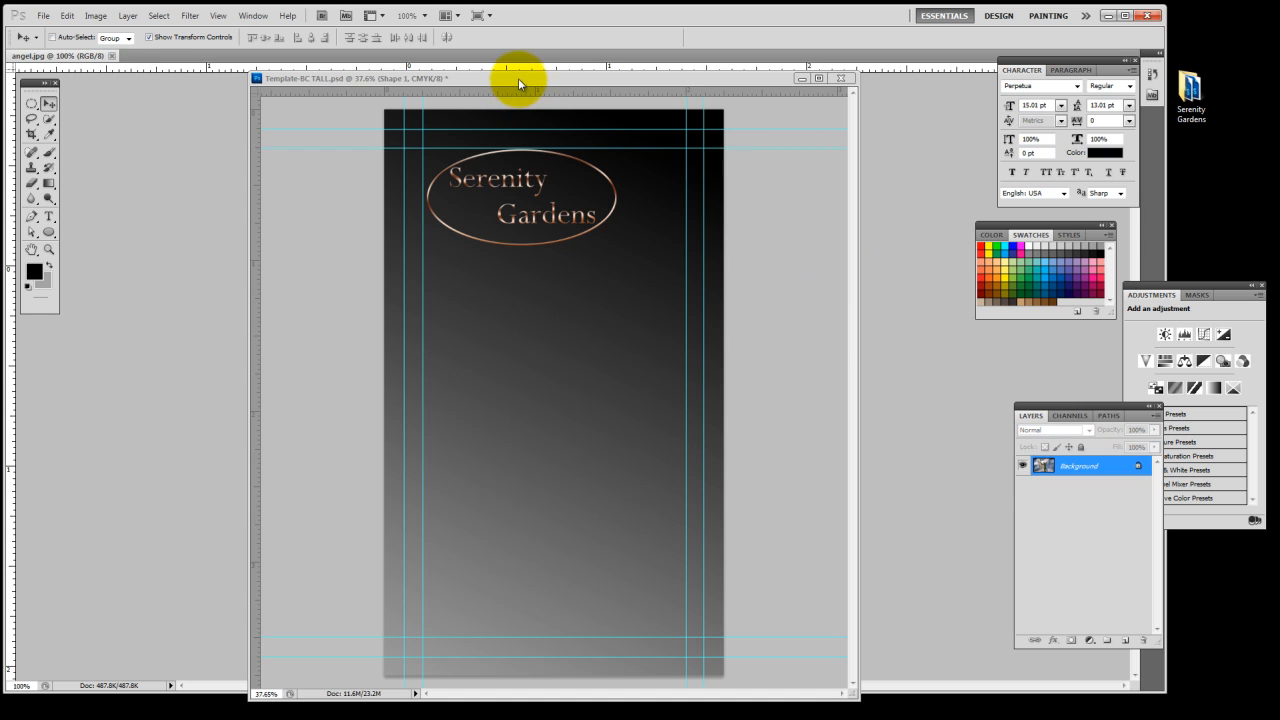
{"action": "left_click_drag", "start_coordinate": [518, 78], "coordinate": [1058, 208]}
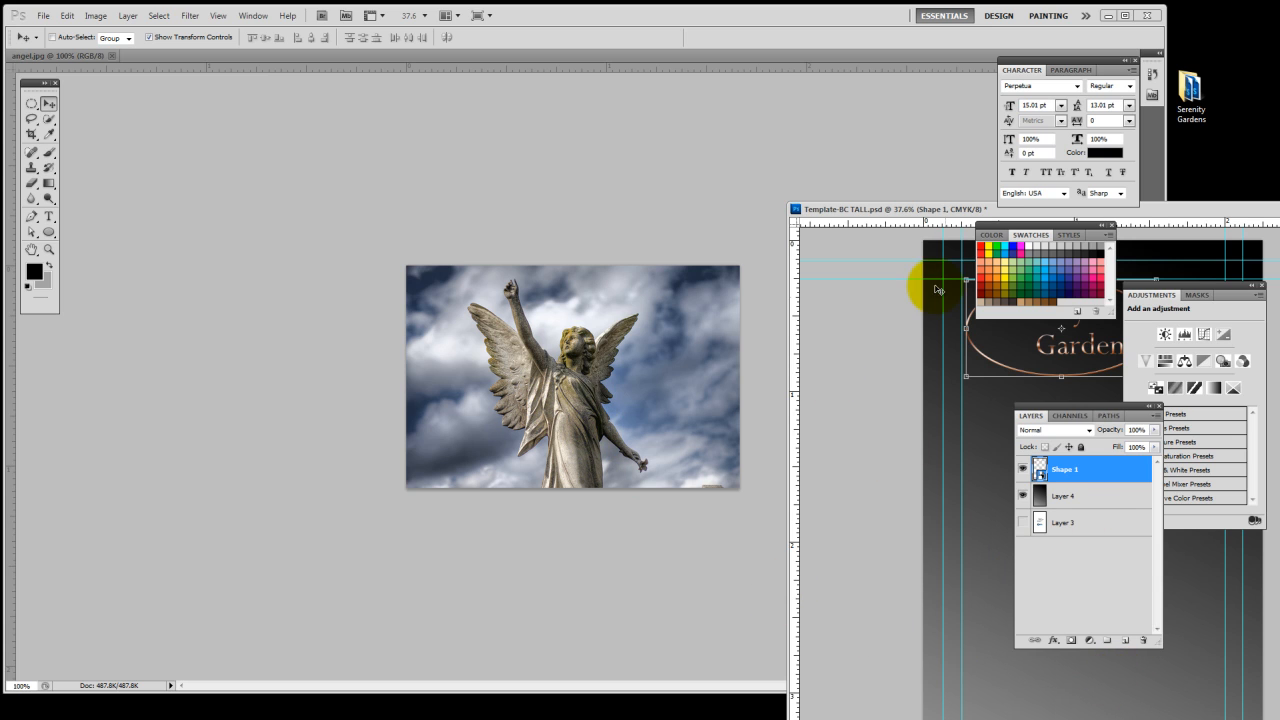
{"action": "left_click_drag", "start_coordinate": [866, 209], "coordinate": [496, 180]}
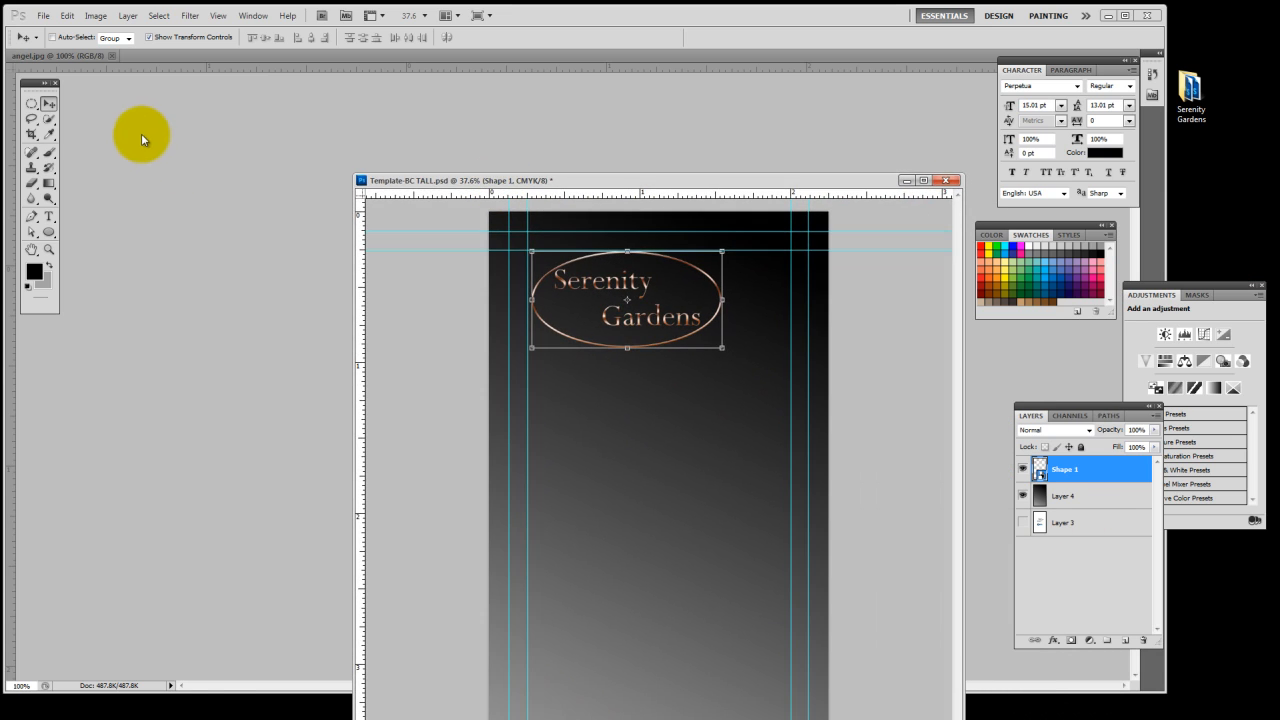
{"action": "left_click", "coordinate": [141, 133]}
{"action": "left_click", "coordinate": [113, 56]}
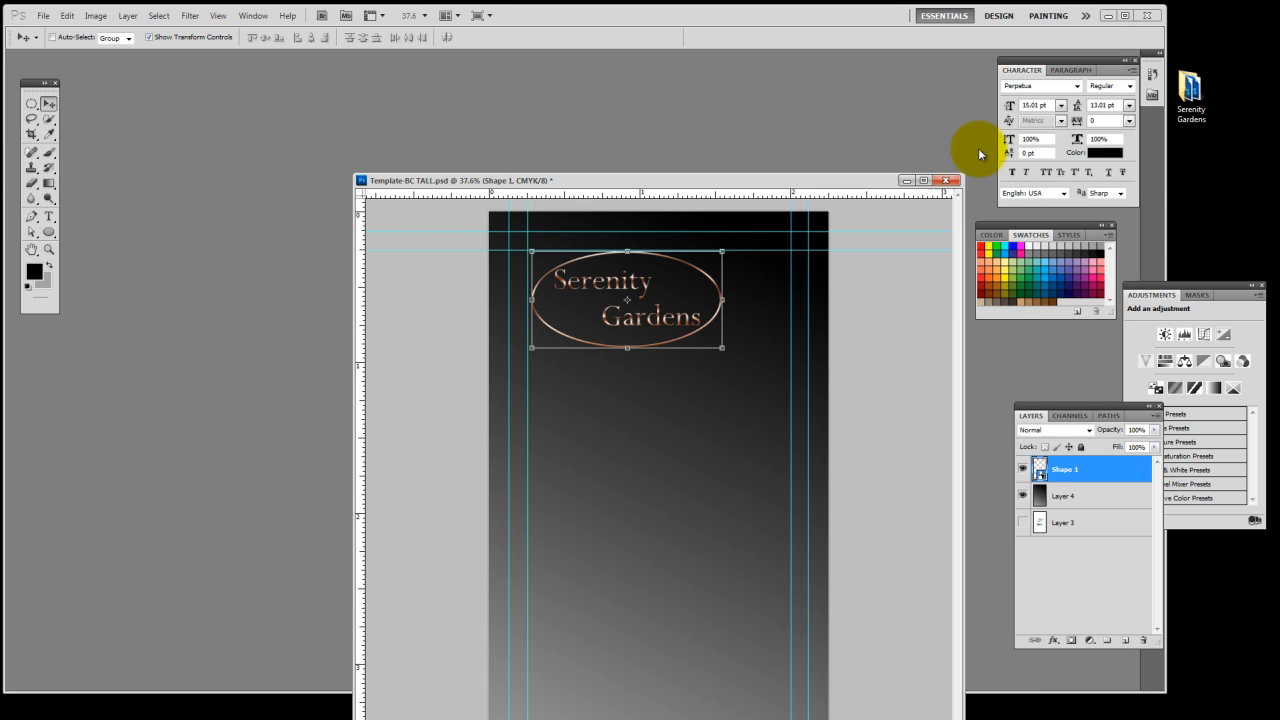
Open angel stone.psd and copy its cut-out angel statue onto the lower-left part of the card
{"action": "left_click_drag", "start_coordinate": [980, 154], "coordinate": [690, 110]}
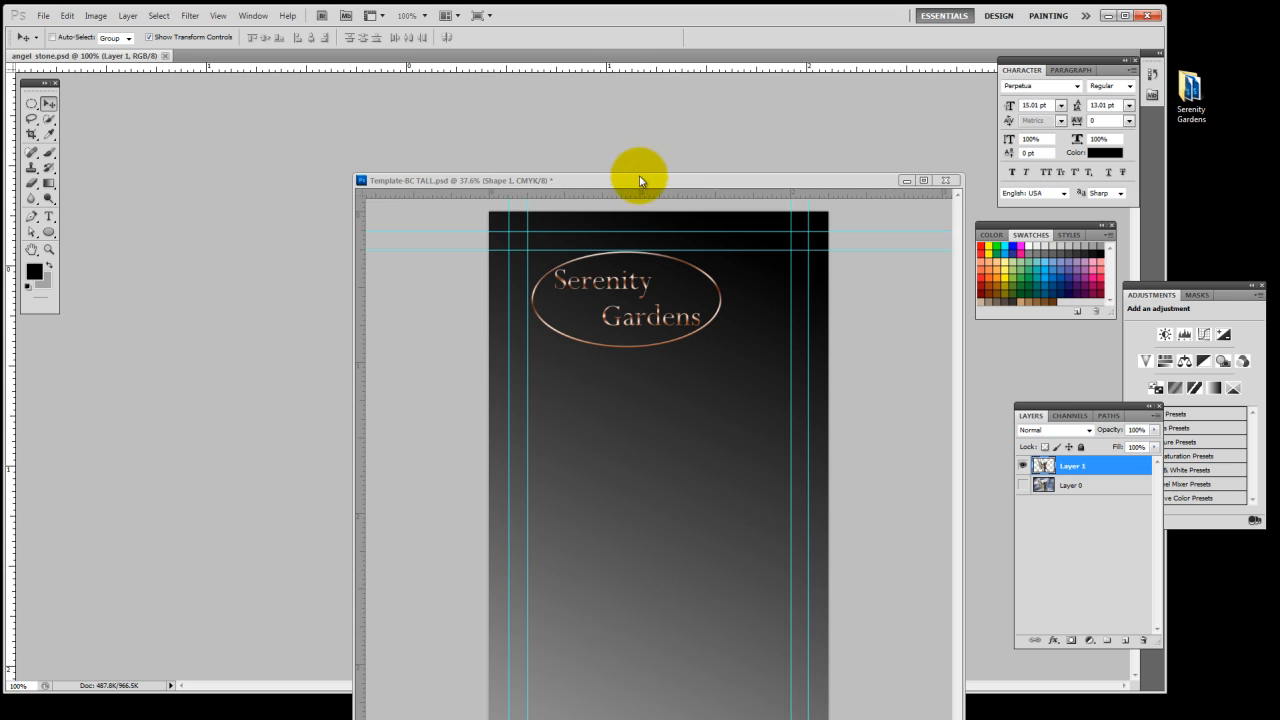
{"action": "left_click_drag", "start_coordinate": [640, 181], "coordinate": [1049, 143]}
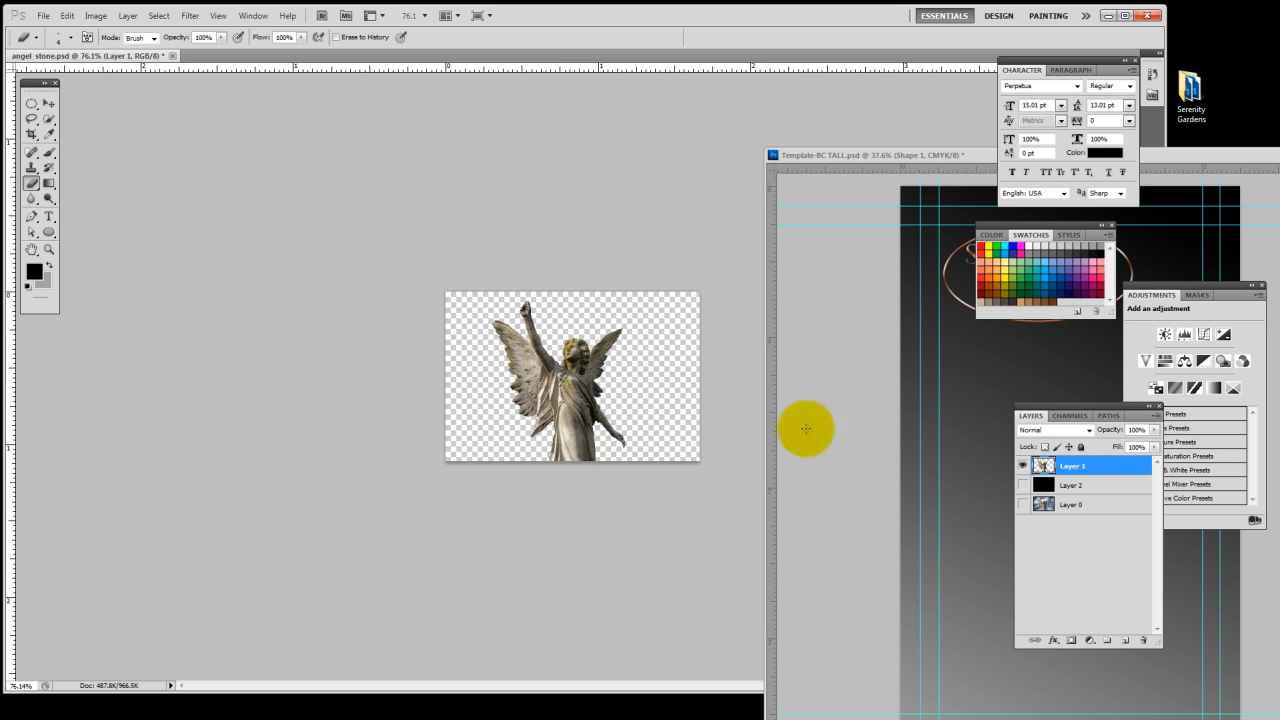
{"action": "left_click_drag", "start_coordinate": [586, 428], "coordinate": [995, 613]}
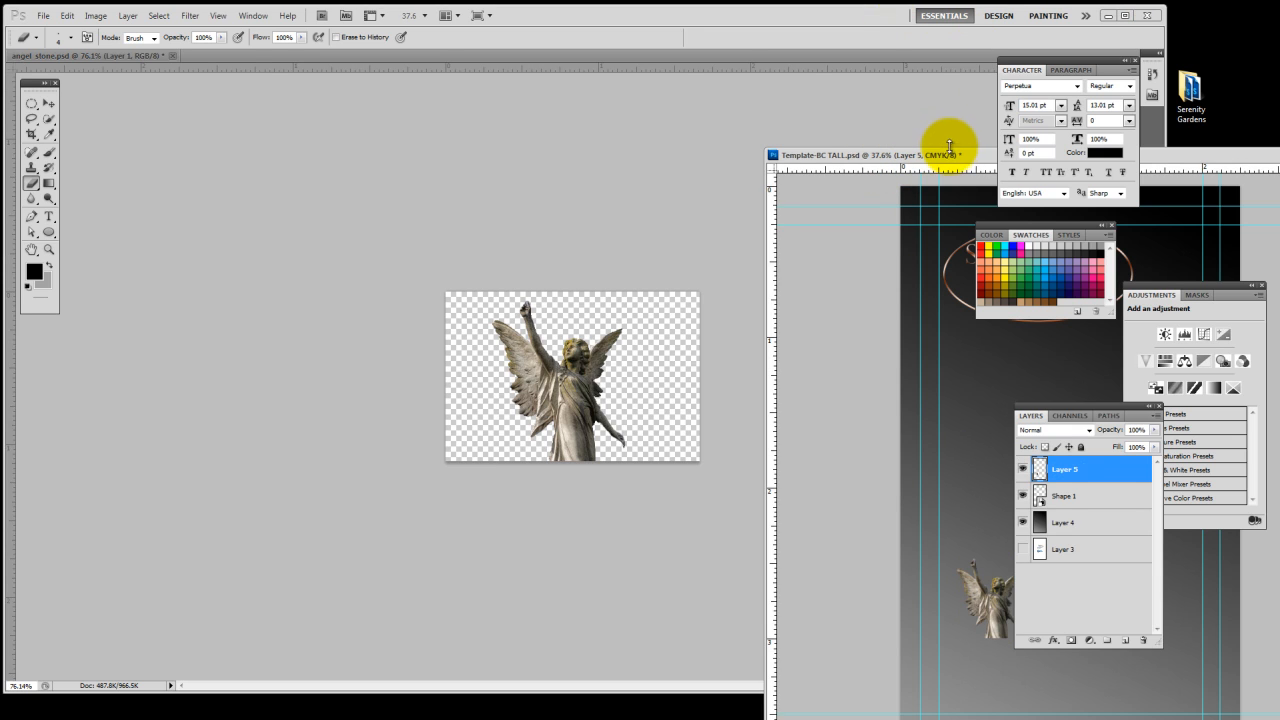
Bring the card window back into full view and close angel stone.psd, saving its changes
{"action": "left_click_drag", "start_coordinate": [951, 165], "coordinate": [586, 160]}
{"action": "left_click", "coordinate": [145, 70]}
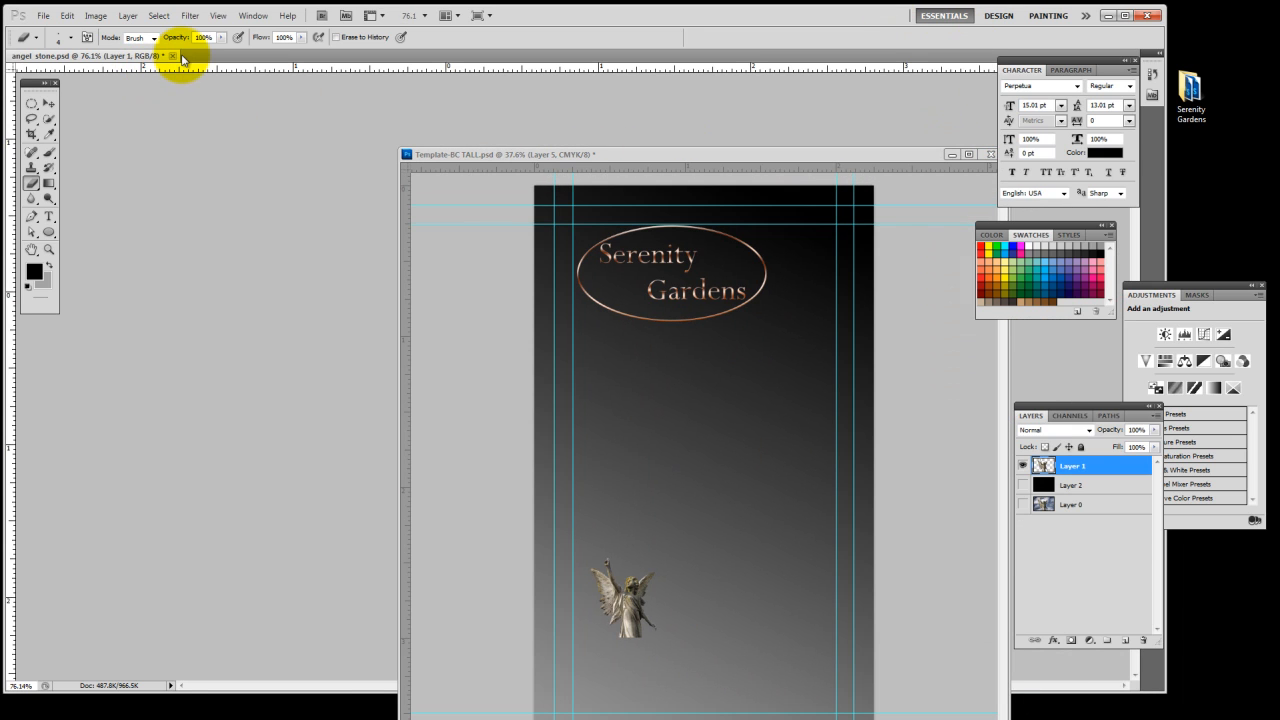
{"action": "left_click", "coordinate": [172, 56]}
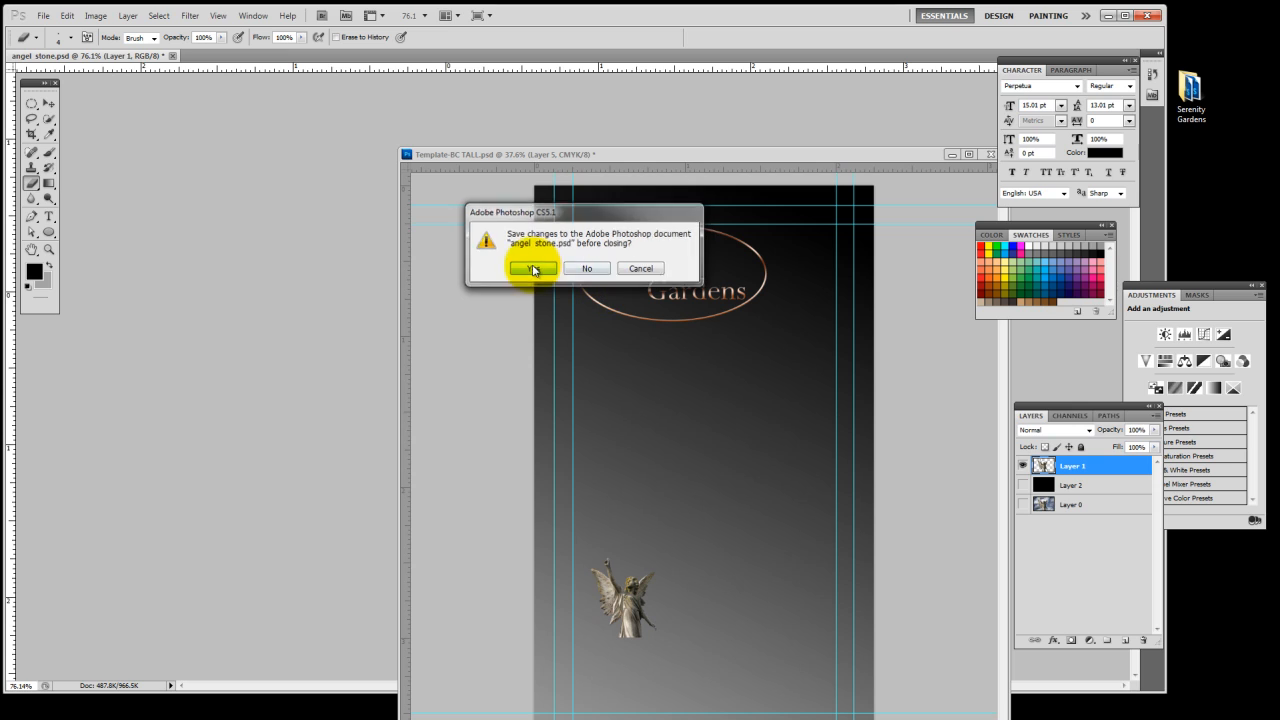
{"action": "left_click", "coordinate": [529, 272]}
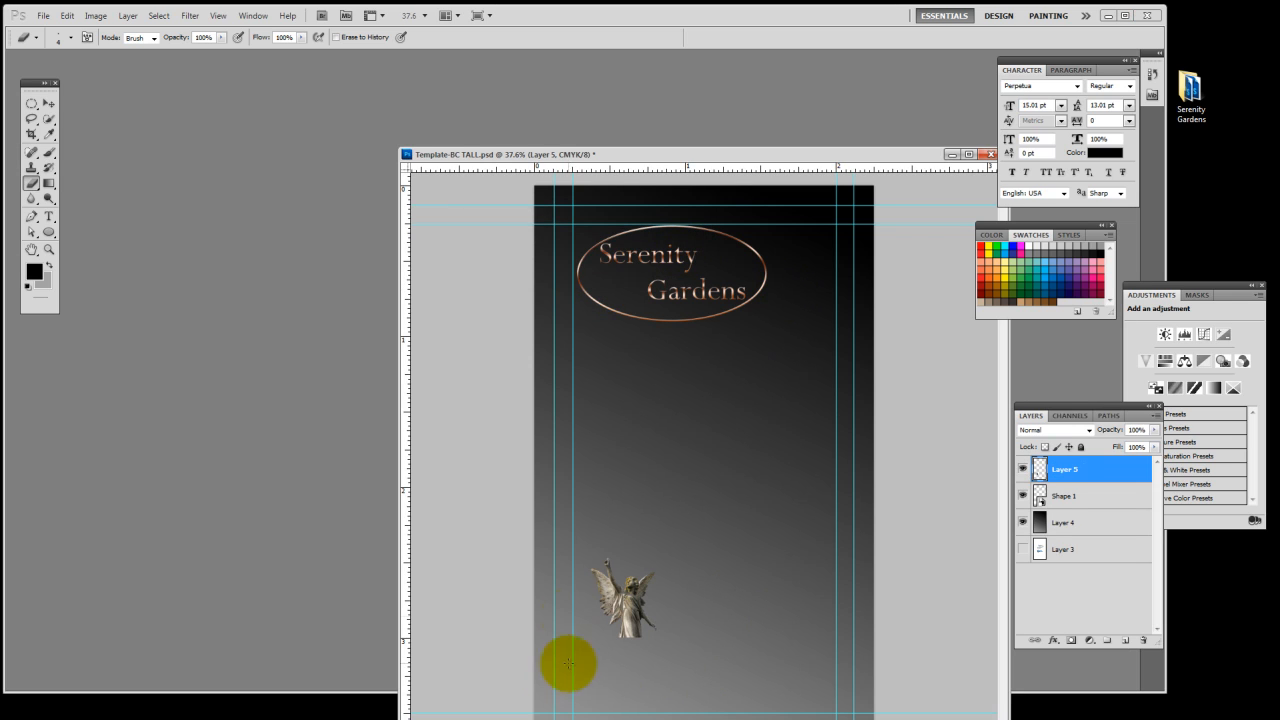
Scale the angel statue proportionally to 328.70% and place it in the card's lower-right area against the inner right guide
{"action": "left_click_drag", "start_coordinate": [631, 615], "coordinate": [763, 655]}
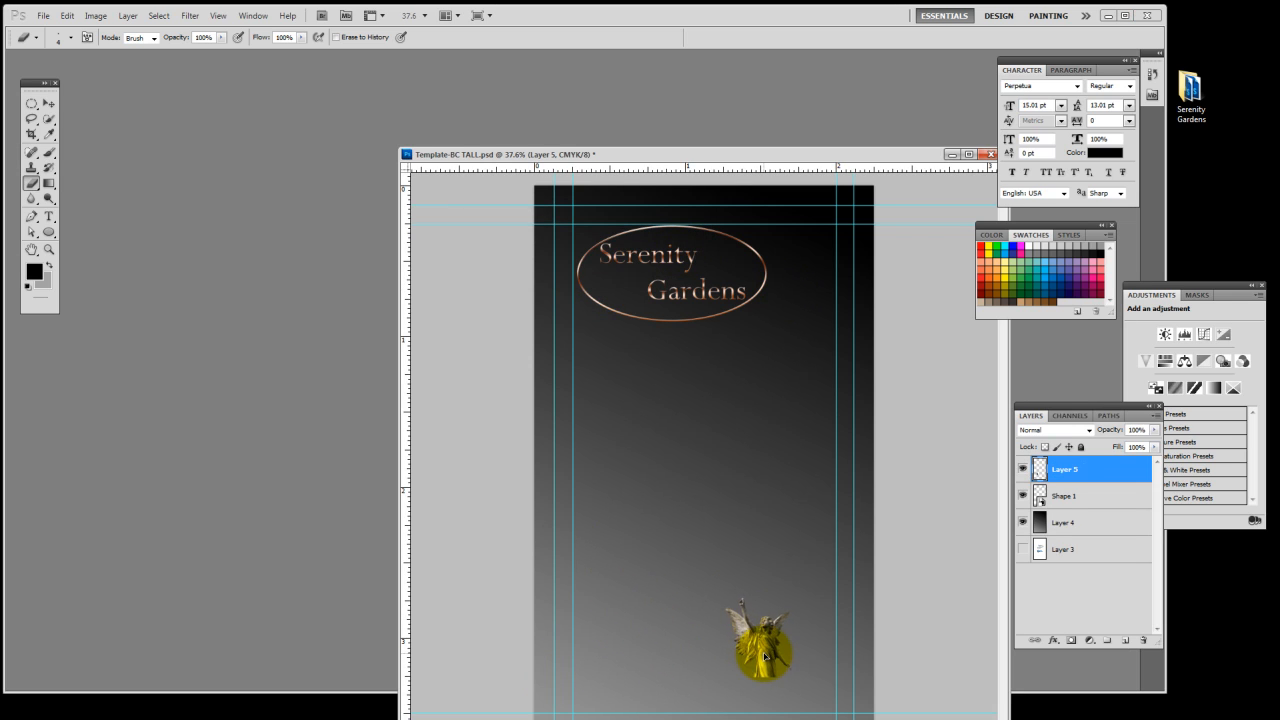
{"action": "left_click_drag", "start_coordinate": [760, 165], "coordinate": [664, 83]}
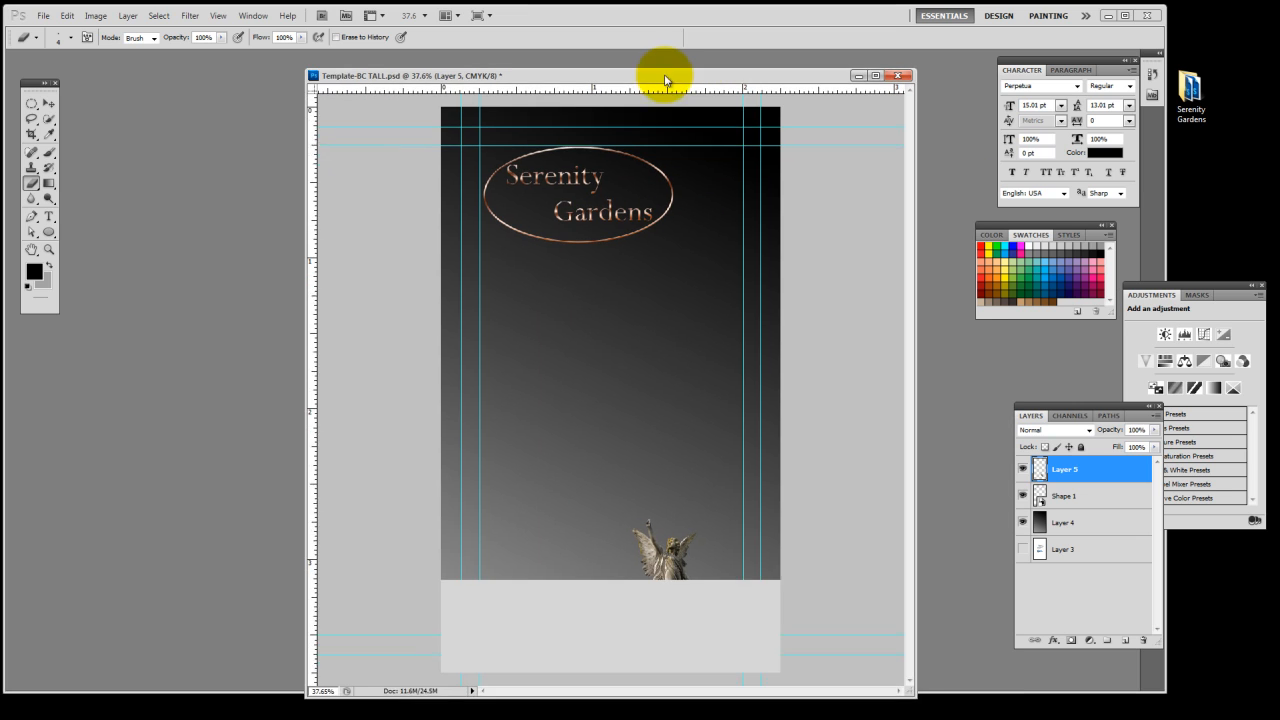
{"action": "key", "text": "v"}
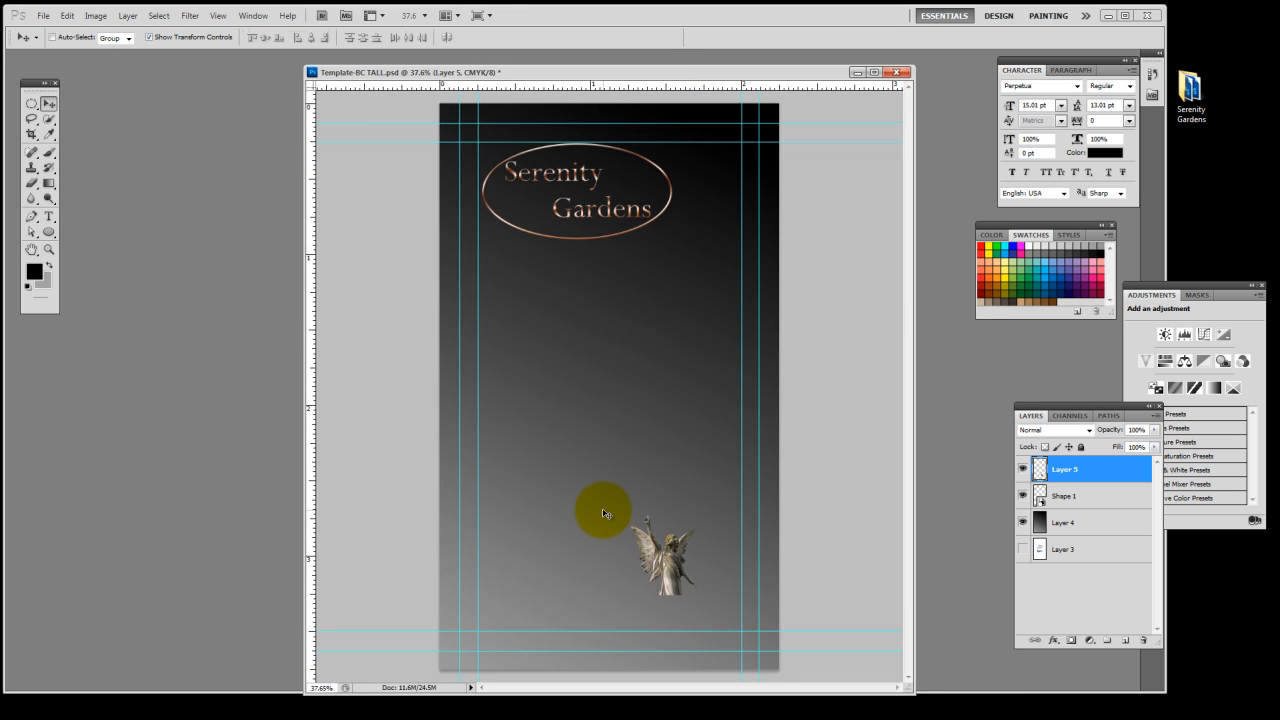
{"action": "left_click_drag", "start_coordinate": [630, 514], "coordinate": [462, 348]}
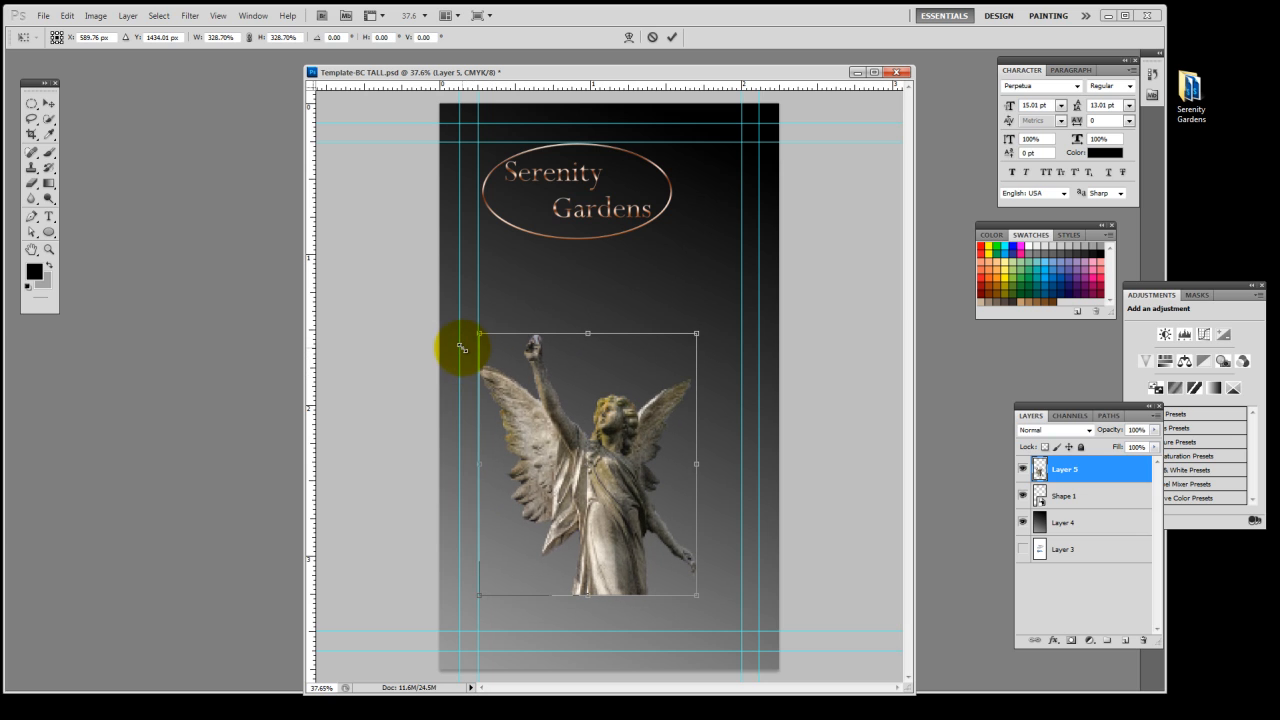
{"action": "left_click_drag", "start_coordinate": [634, 541], "coordinate": [668, 585]}
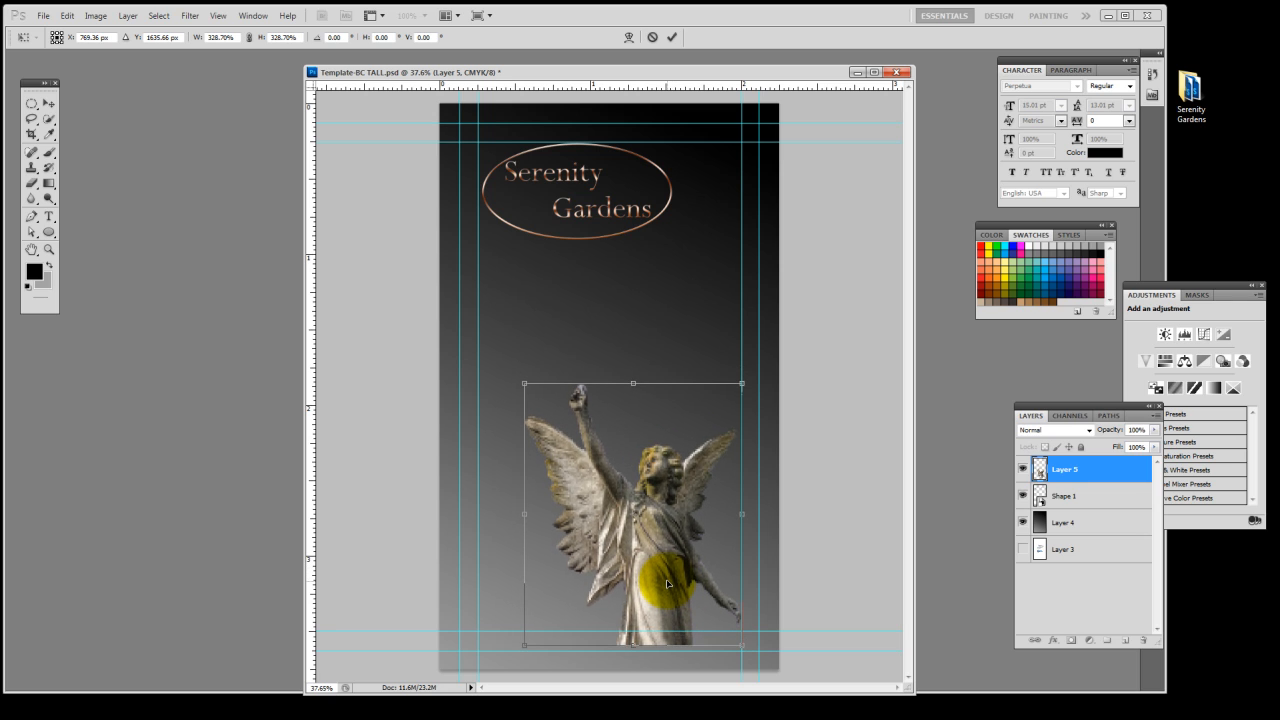
Lower the statue so its base rests on the card's outer bottom guide, and apply the transformation
{"action": "scroll", "coordinate": [737, 629], "scroll_direction": "up", "scroll_amount": 3}
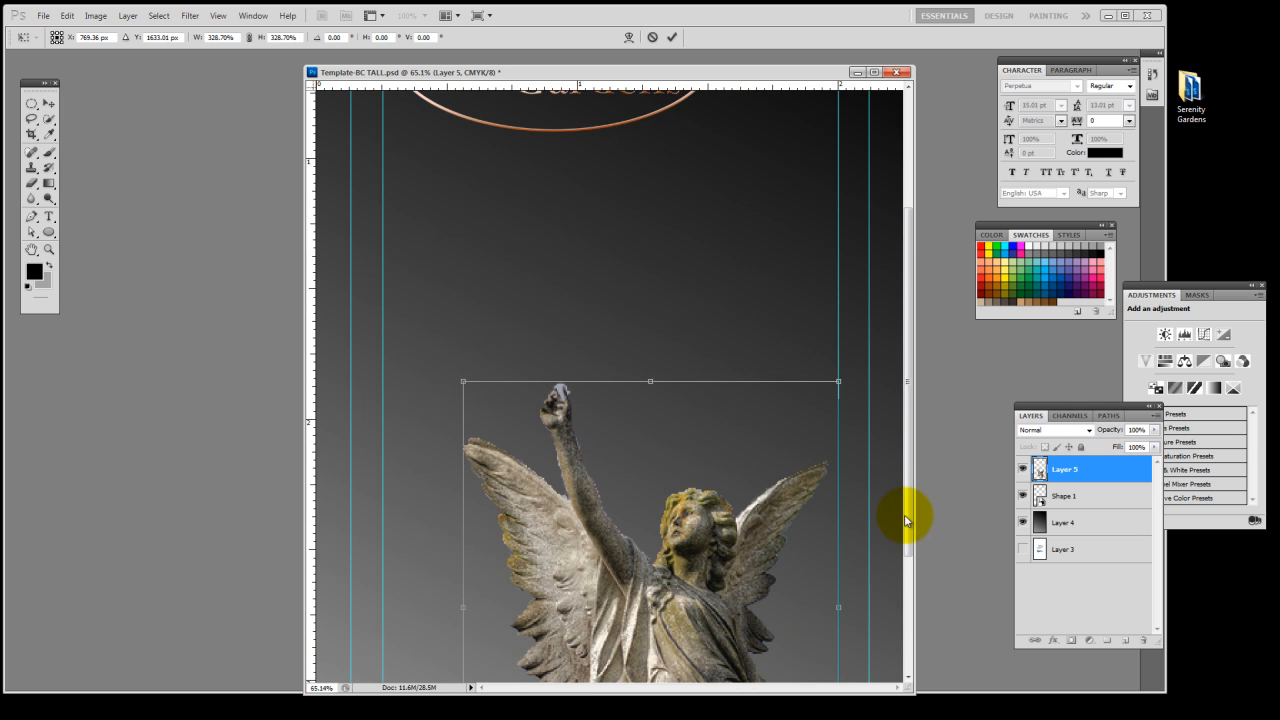
{"action": "left_click_drag", "start_coordinate": [907, 520], "coordinate": [908, 650]}
{"action": "scroll", "coordinate": [789, 651], "scroll_direction": "up", "scroll_amount": 5}
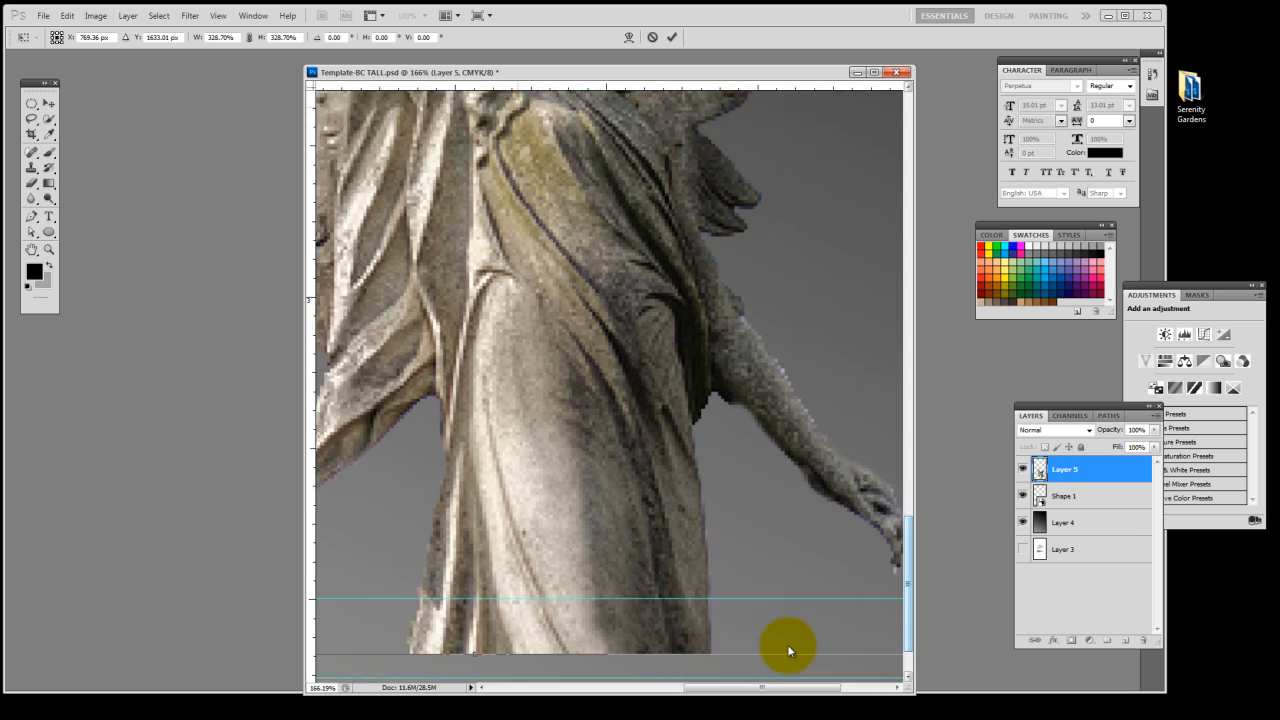
{"action": "scroll", "coordinate": [787, 650], "scroll_direction": "up", "scroll_amount": 1}
{"action": "scroll", "coordinate": [758, 631], "scroll_direction": "down", "scroll_amount": 1}
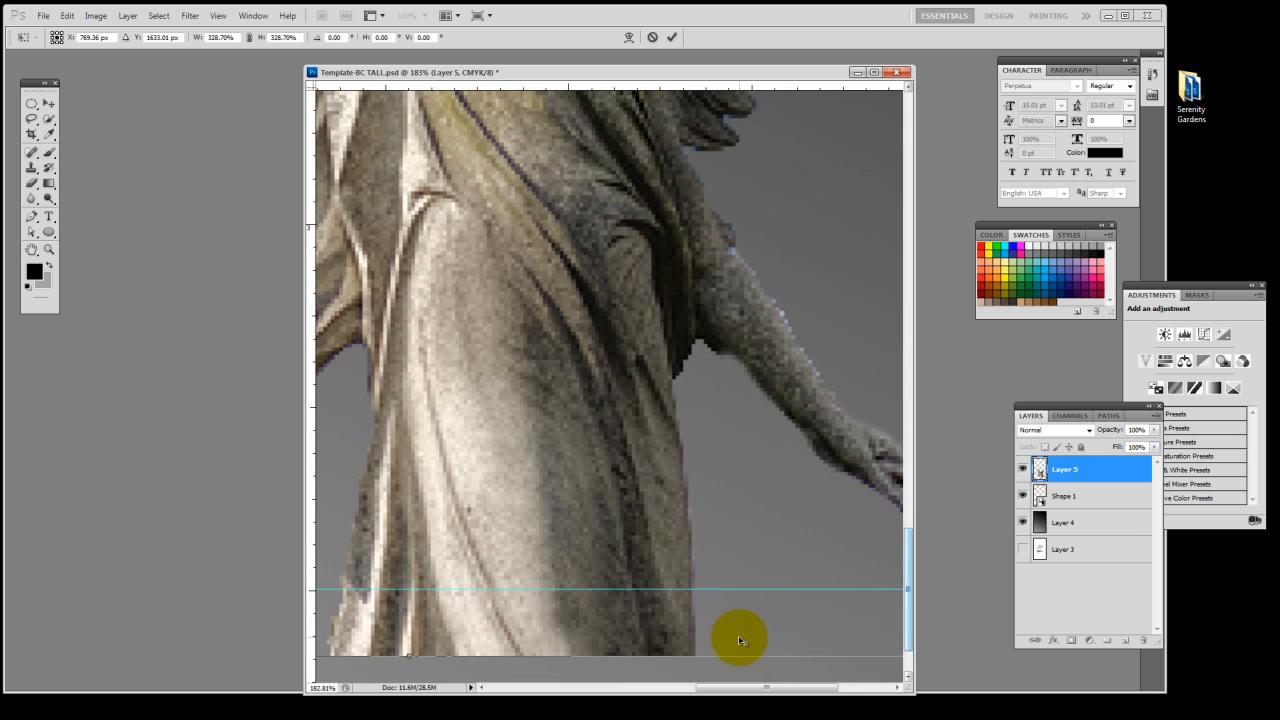
{"action": "scroll", "coordinate": [738, 636], "scroll_direction": "down", "scroll_amount": 2}
{"action": "left_click_drag", "start_coordinate": [665, 556], "coordinate": [662, 574]}
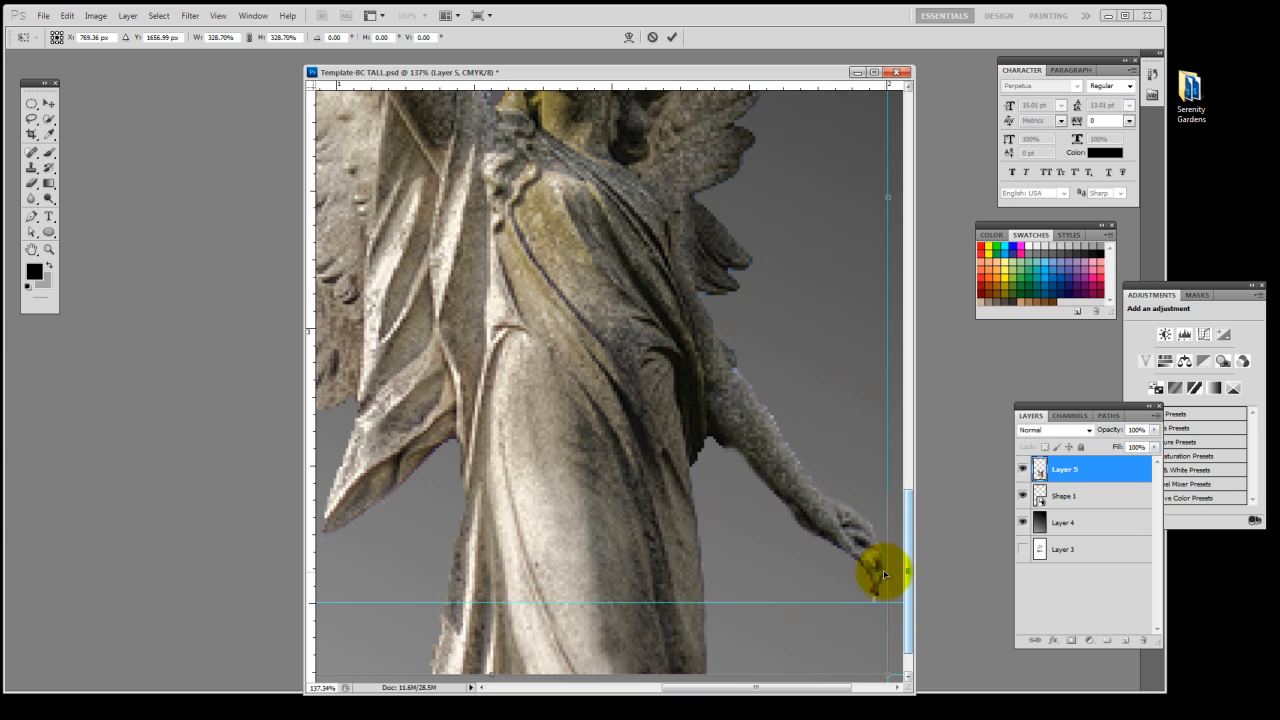
{"action": "left_click_drag", "start_coordinate": [803, 594], "coordinate": [714, 589]}
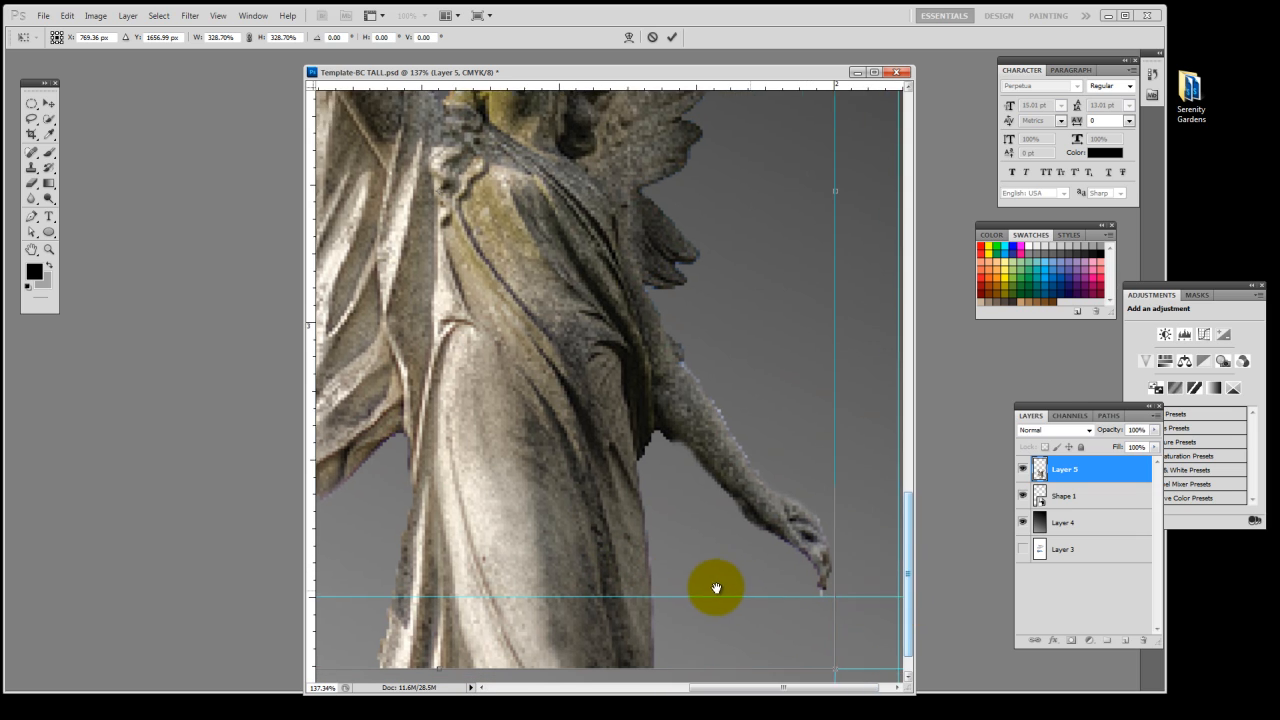
{"action": "scroll", "coordinate": [547, 632], "scroll_direction": "down", "scroll_amount": 2}
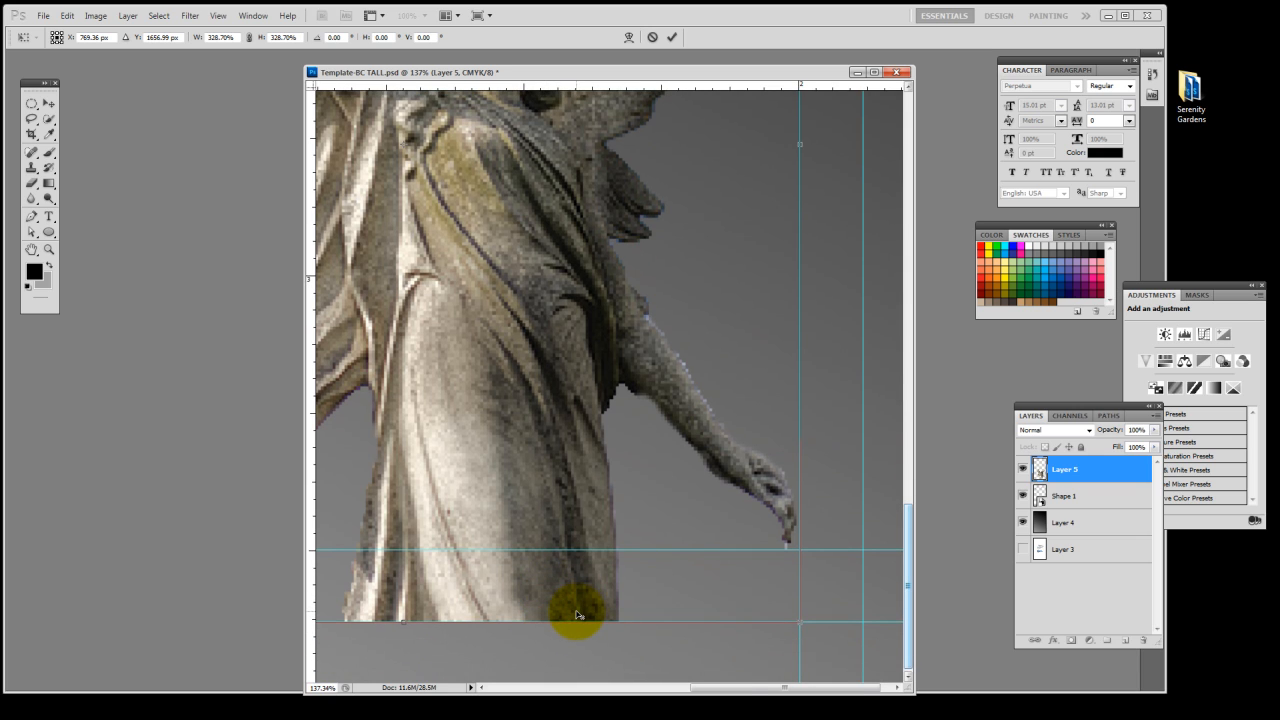
{"action": "key", "text": "ctrl+0"}
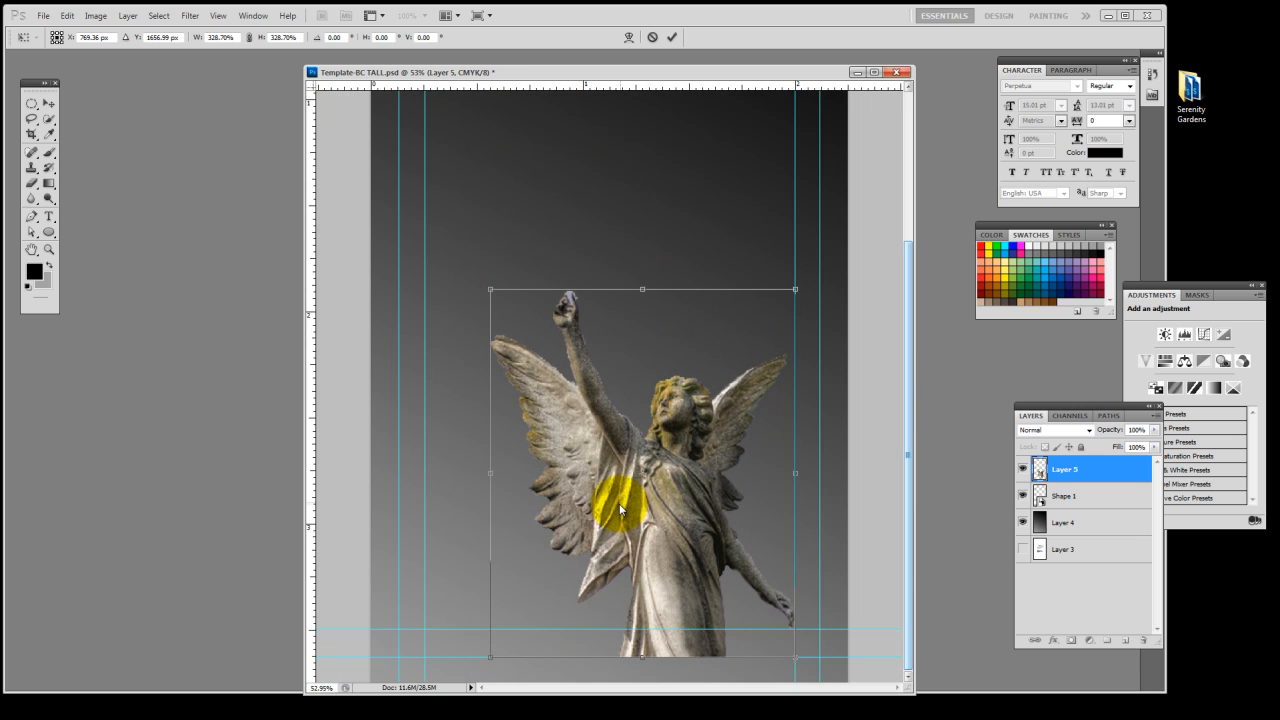
{"action": "scroll", "coordinate": [645, 472], "scroll_direction": "up", "scroll_amount": 5}
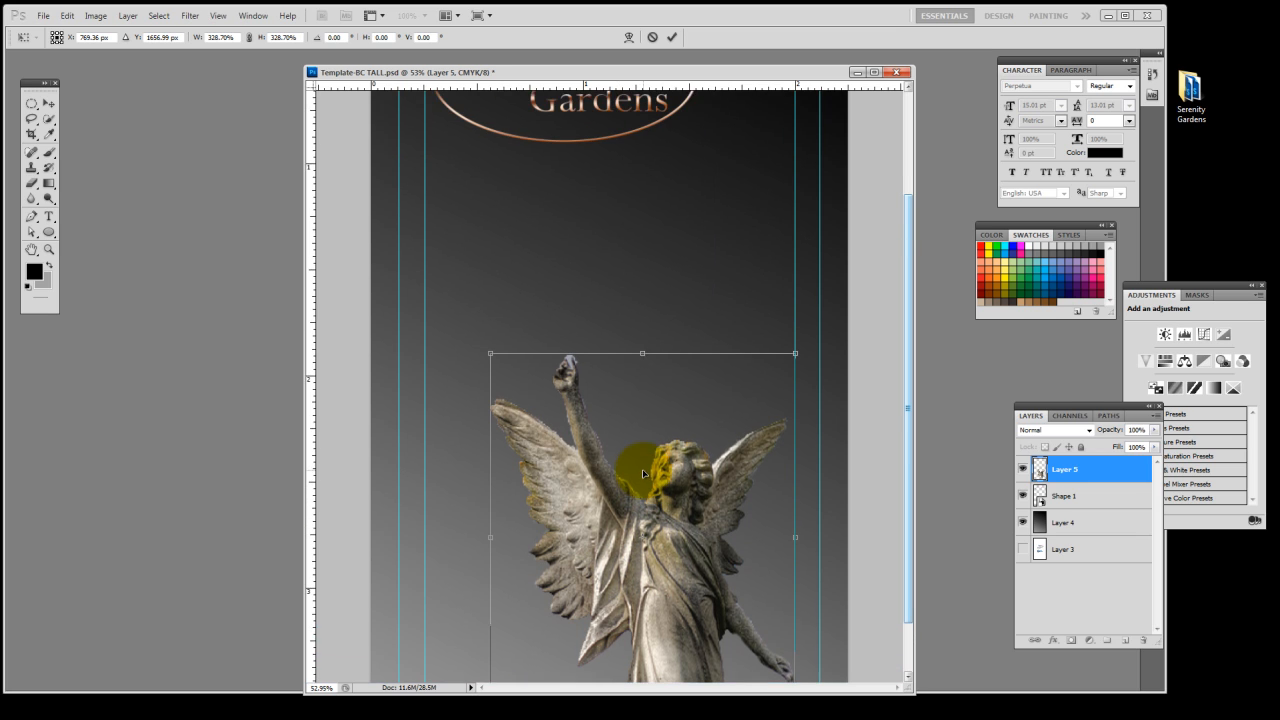
{"action": "scroll", "coordinate": [649, 462], "scroll_direction": "down", "scroll_amount": 3}
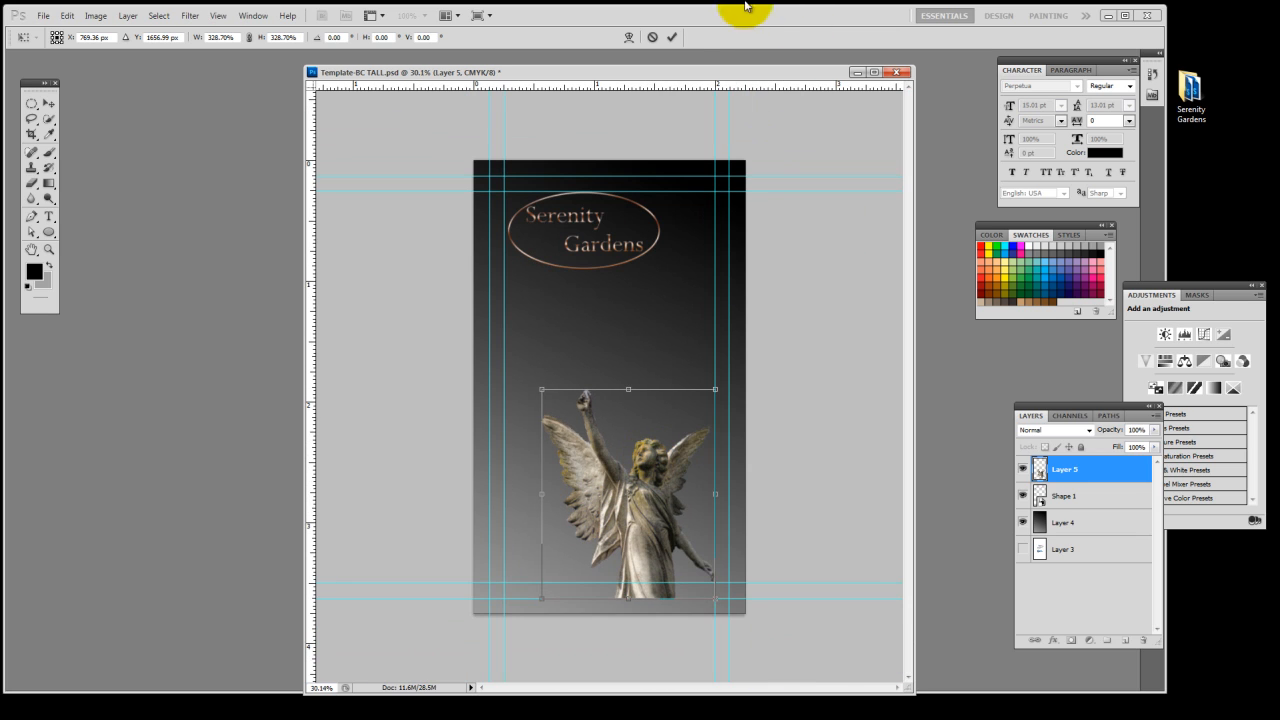
{"action": "left_click", "coordinate": [673, 40]}
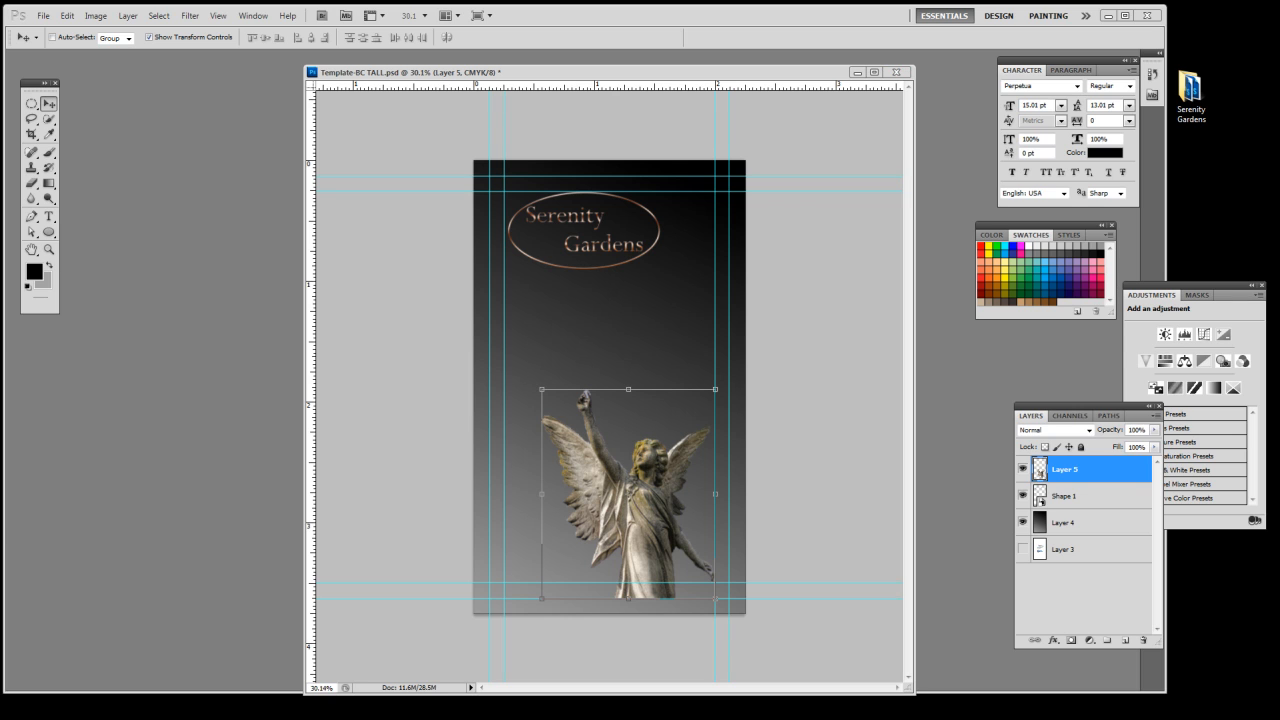
Switch to the Serenity Gardens document in Word and copy the client's phone number line
{"action": "left_click_drag", "start_coordinate": [1279, 345], "coordinate": [904, 304]}
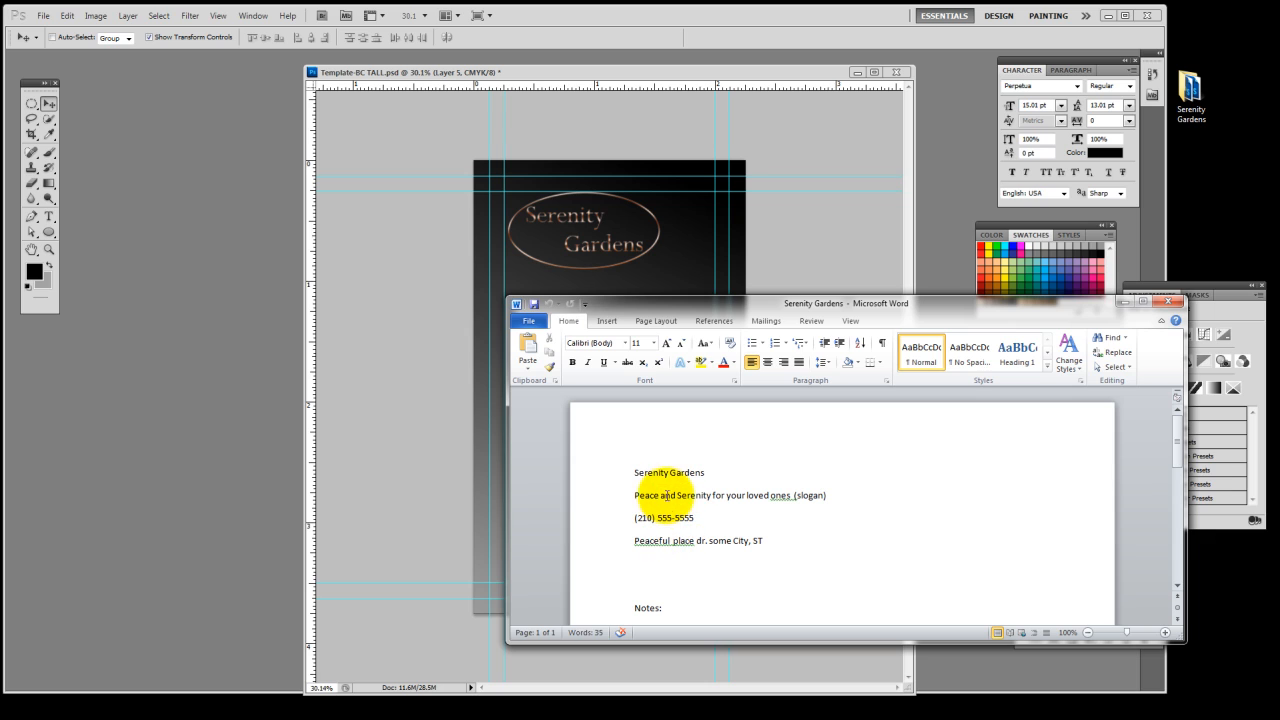
{"action": "left_click", "coordinate": [633, 495]}
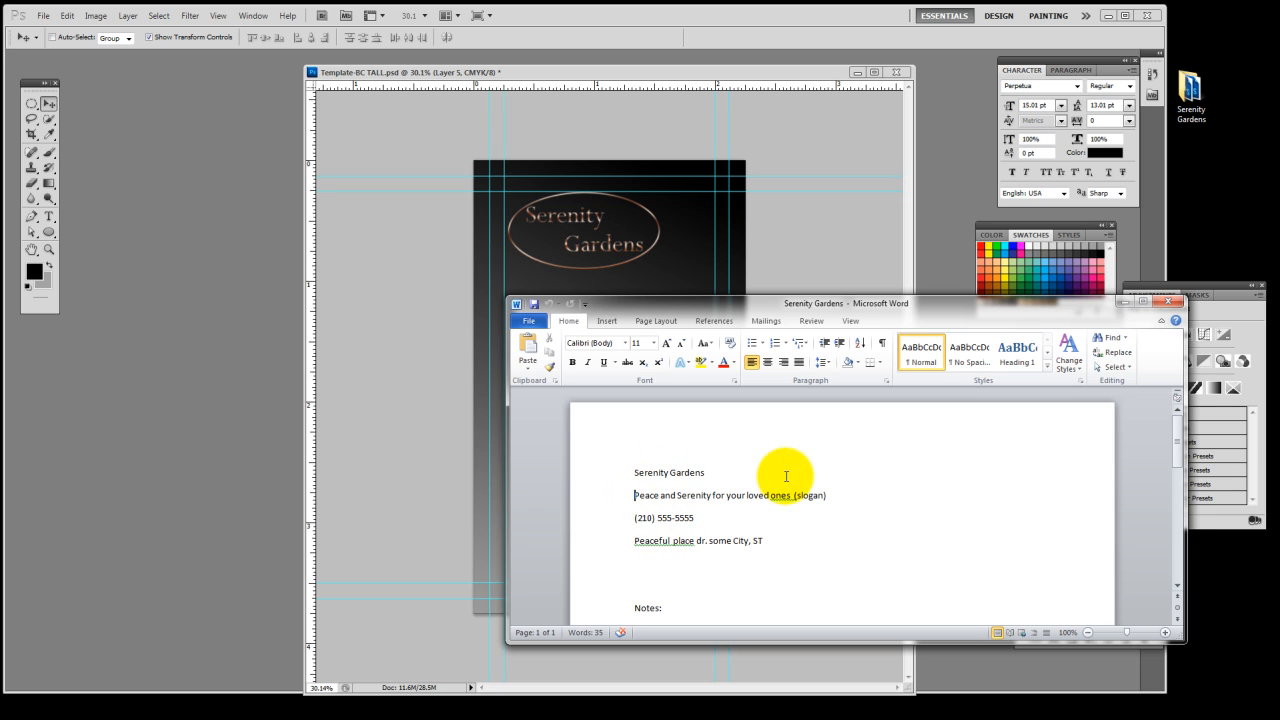
{"action": "left_click_drag", "start_coordinate": [763, 540], "coordinate": [673, 540]}
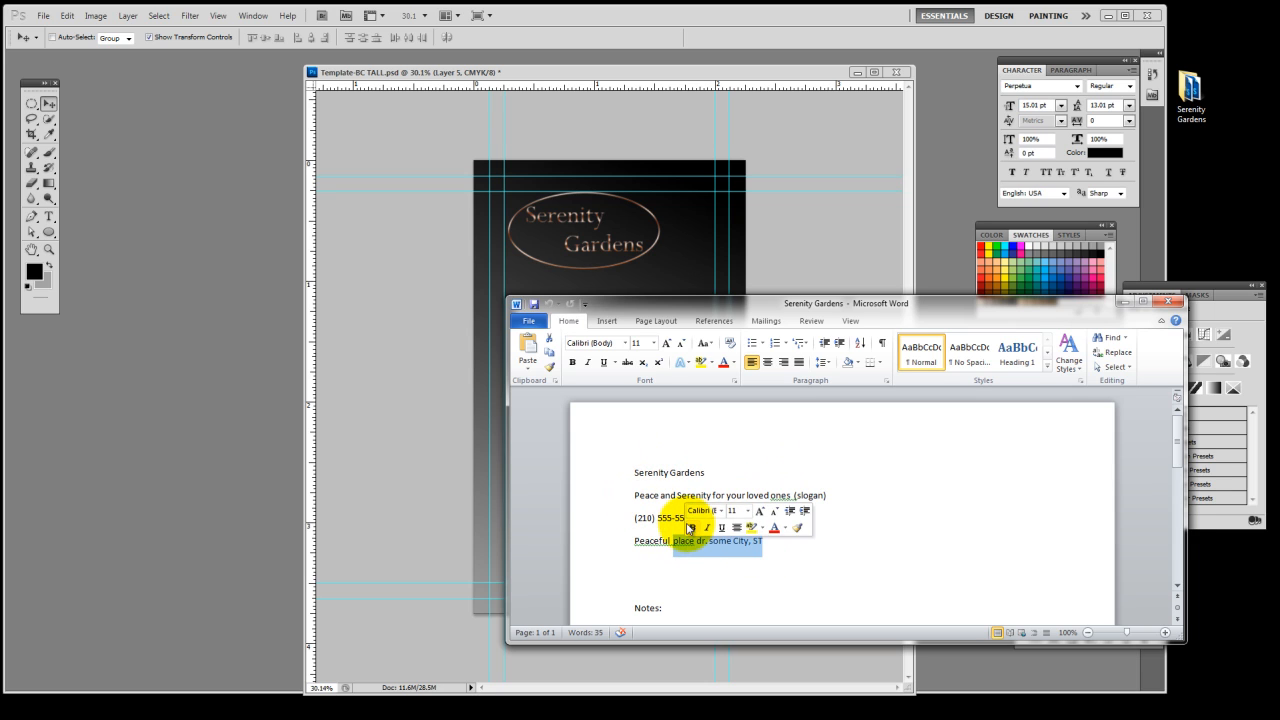
{"action": "left_click", "coordinate": [633, 521]}
{"action": "triple_click", "coordinate": [675, 519]}
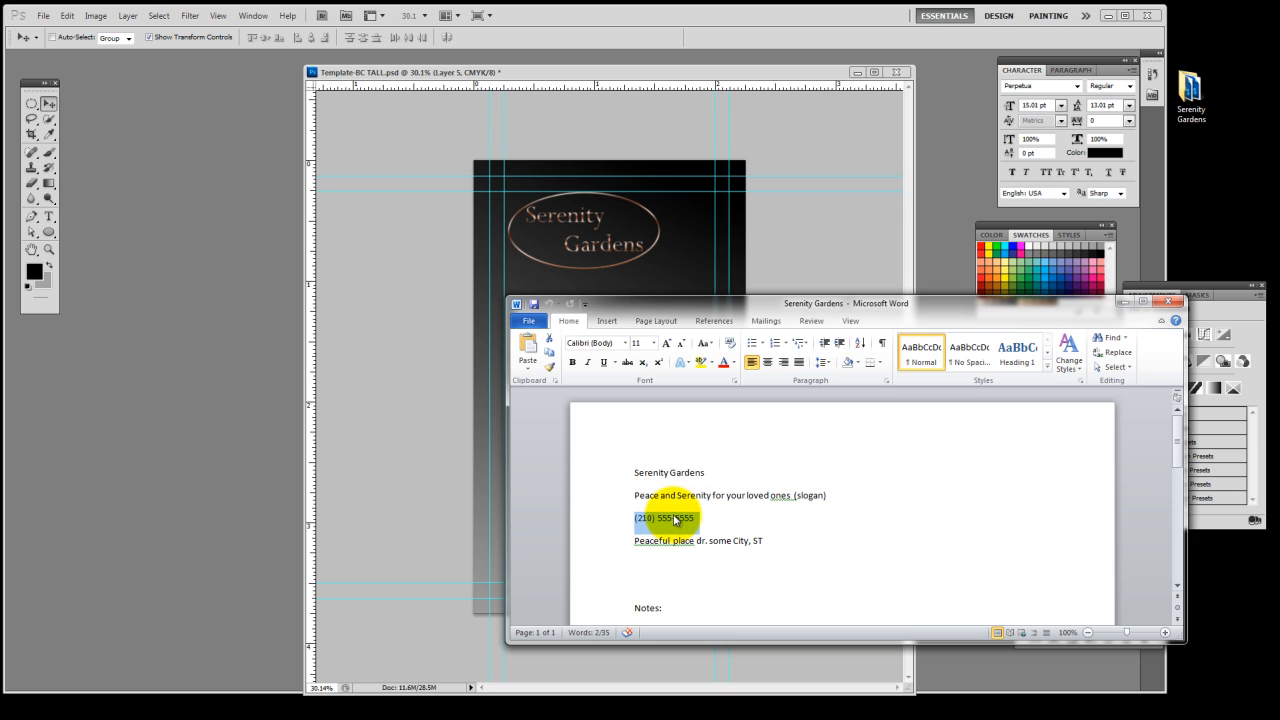
Return to the card in Photoshop and paste the phone number as a new text layer below the logo
{"action": "left_click", "coordinate": [662, 76]}
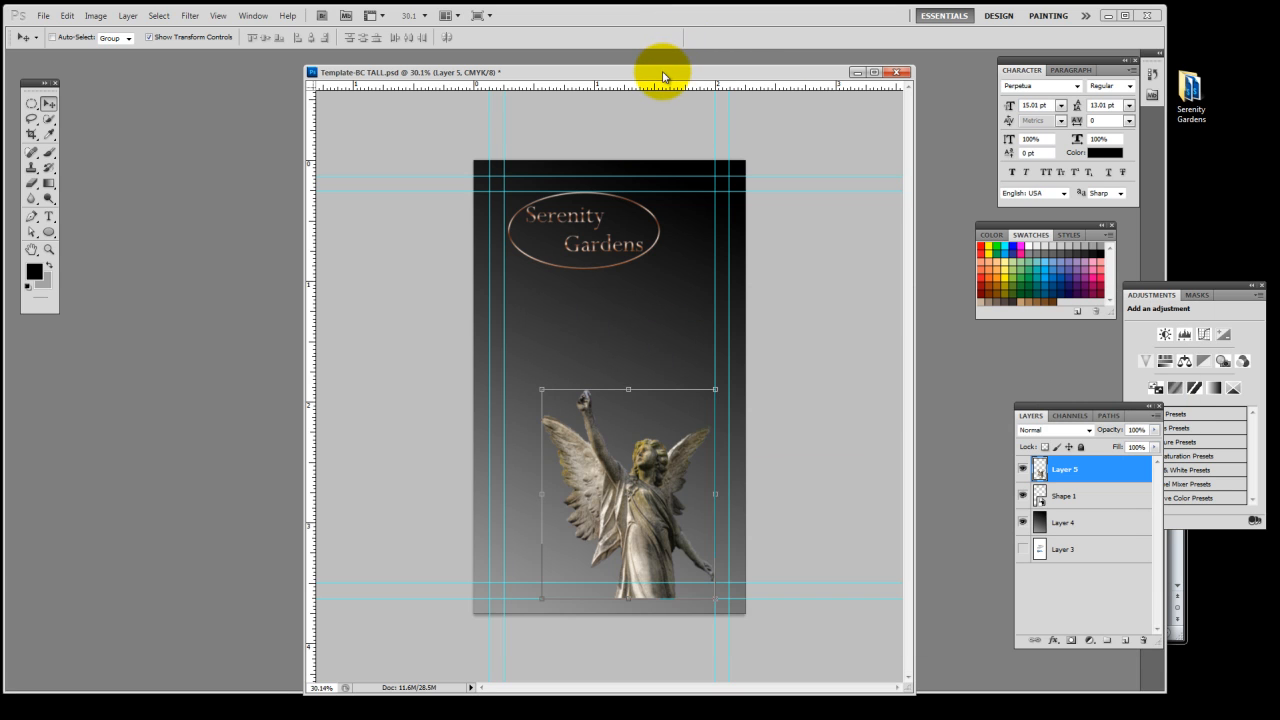
{"action": "left_click", "coordinate": [680, 52]}
{"action": "key", "text": "t"}
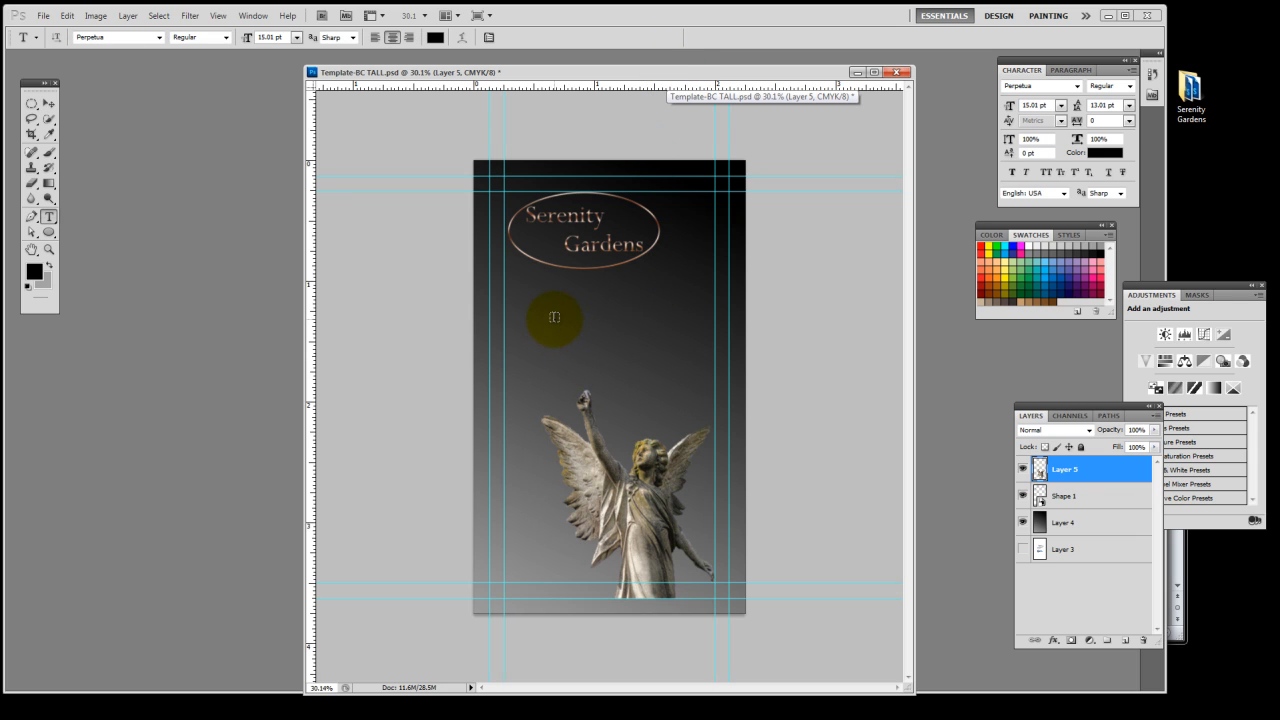
{"action": "left_click", "coordinate": [553, 317]}
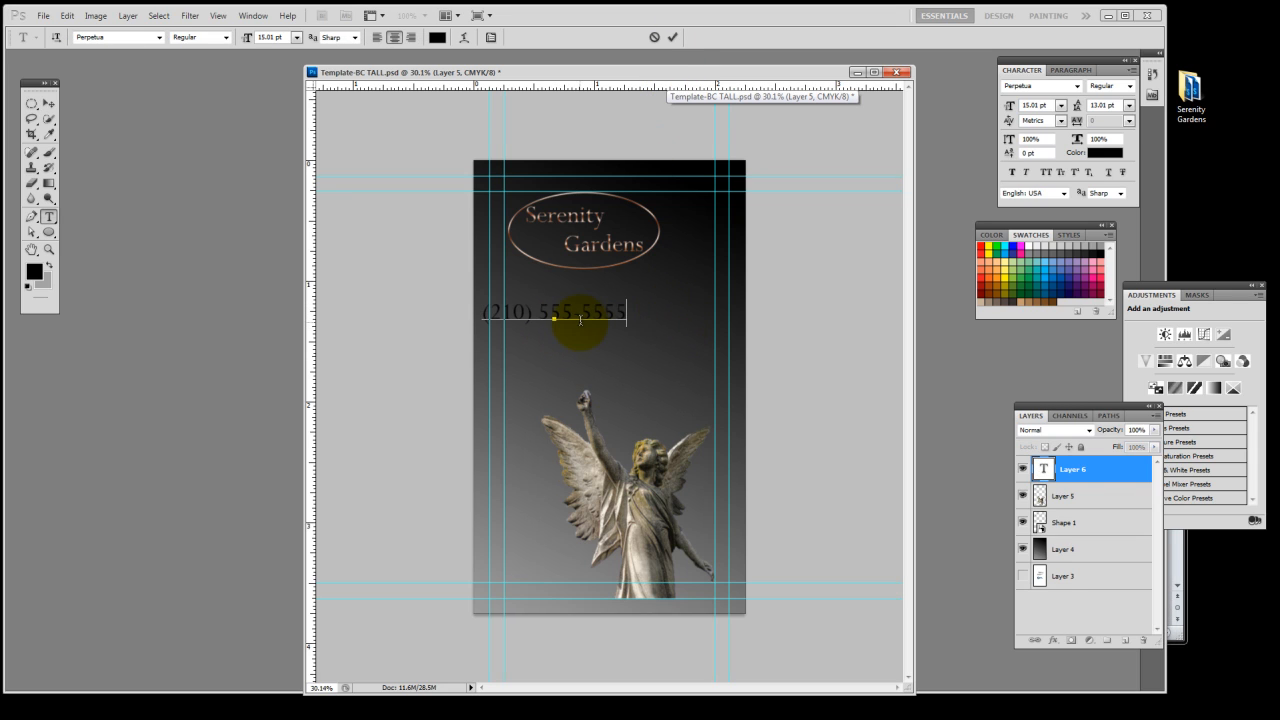
Recolor the phone number text to light gray #d5d5d5
{"action": "triple_click", "coordinate": [583, 313]}
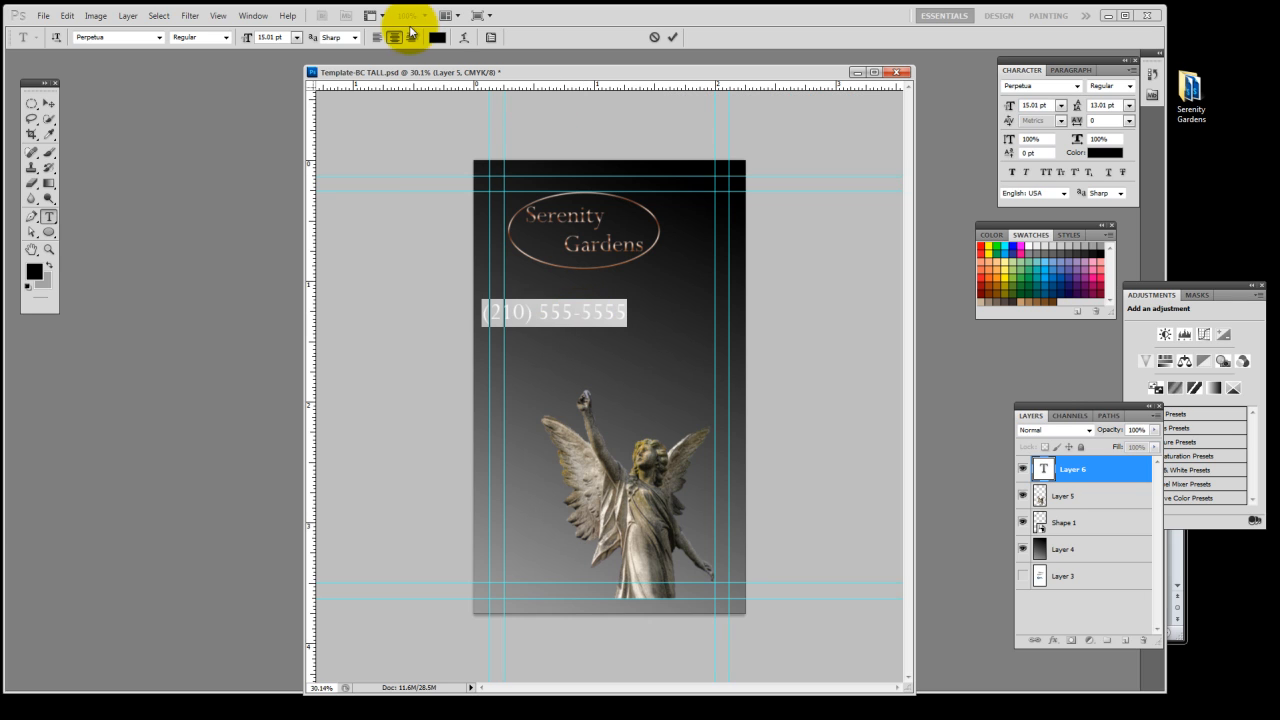
{"action": "left_click", "coordinate": [438, 37]}
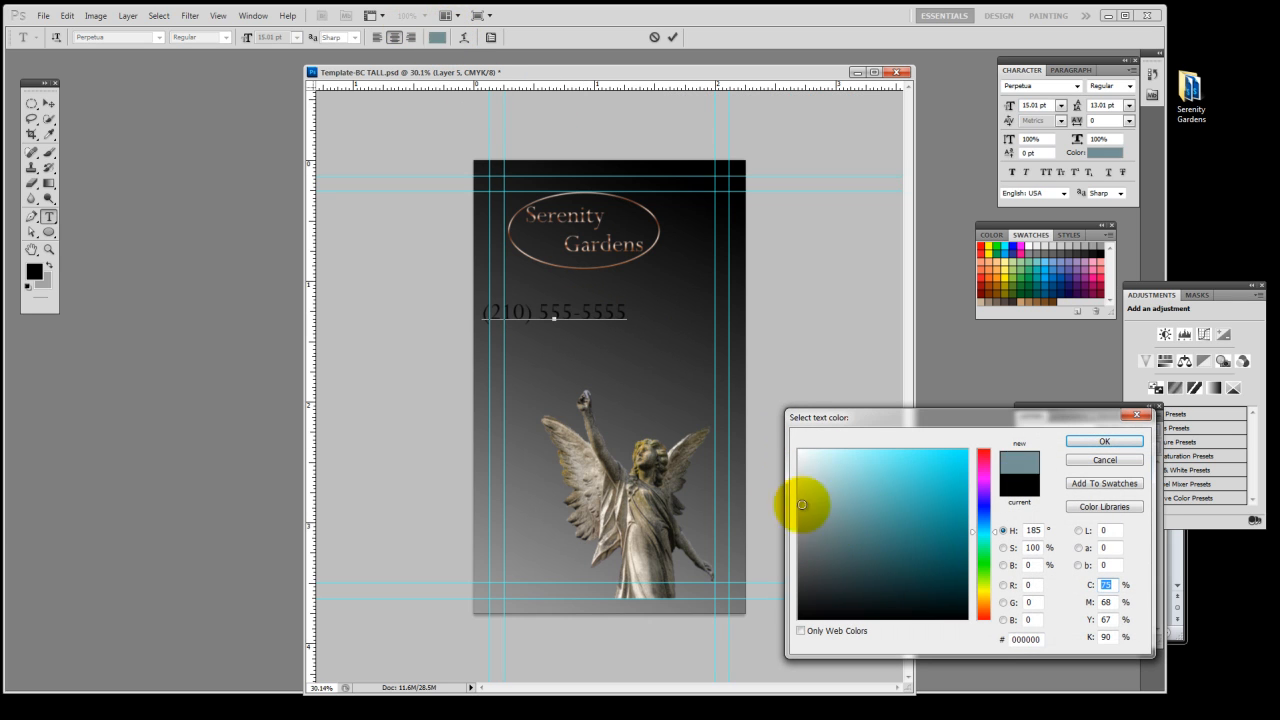
{"action": "left_click_drag", "start_coordinate": [808, 506], "coordinate": [758, 477]}
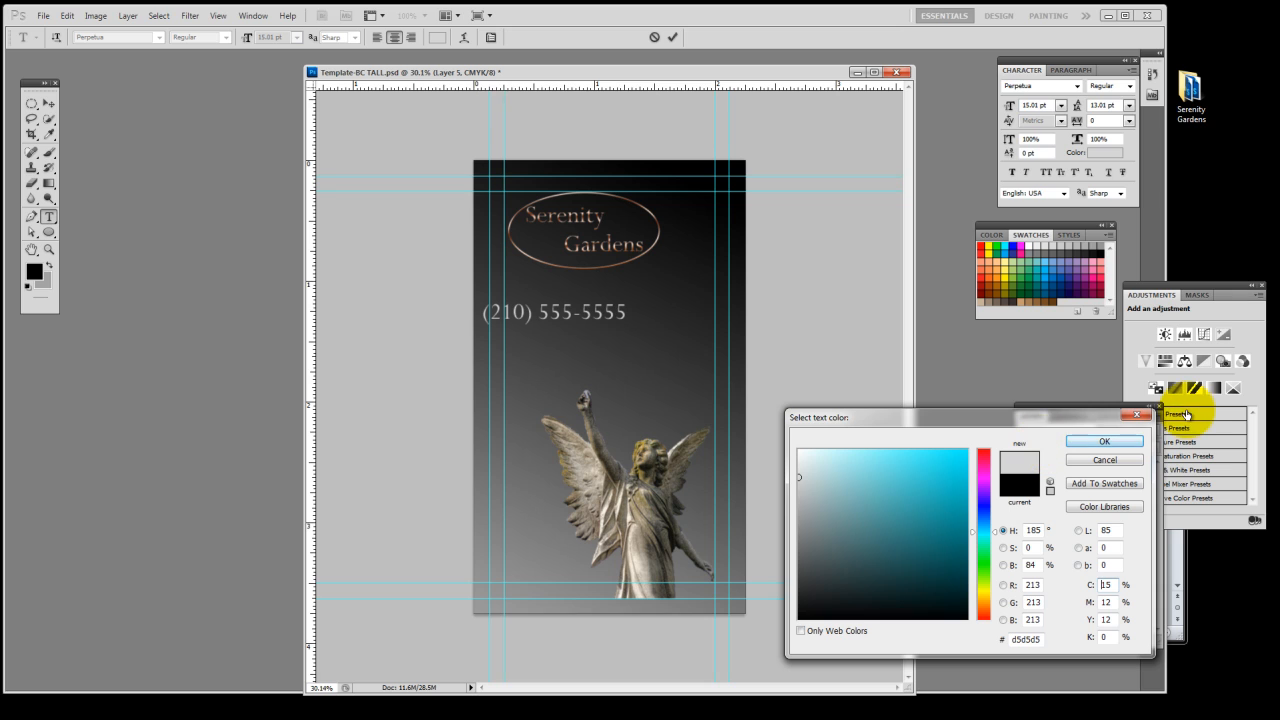
{"action": "left_click", "coordinate": [1103, 442]}
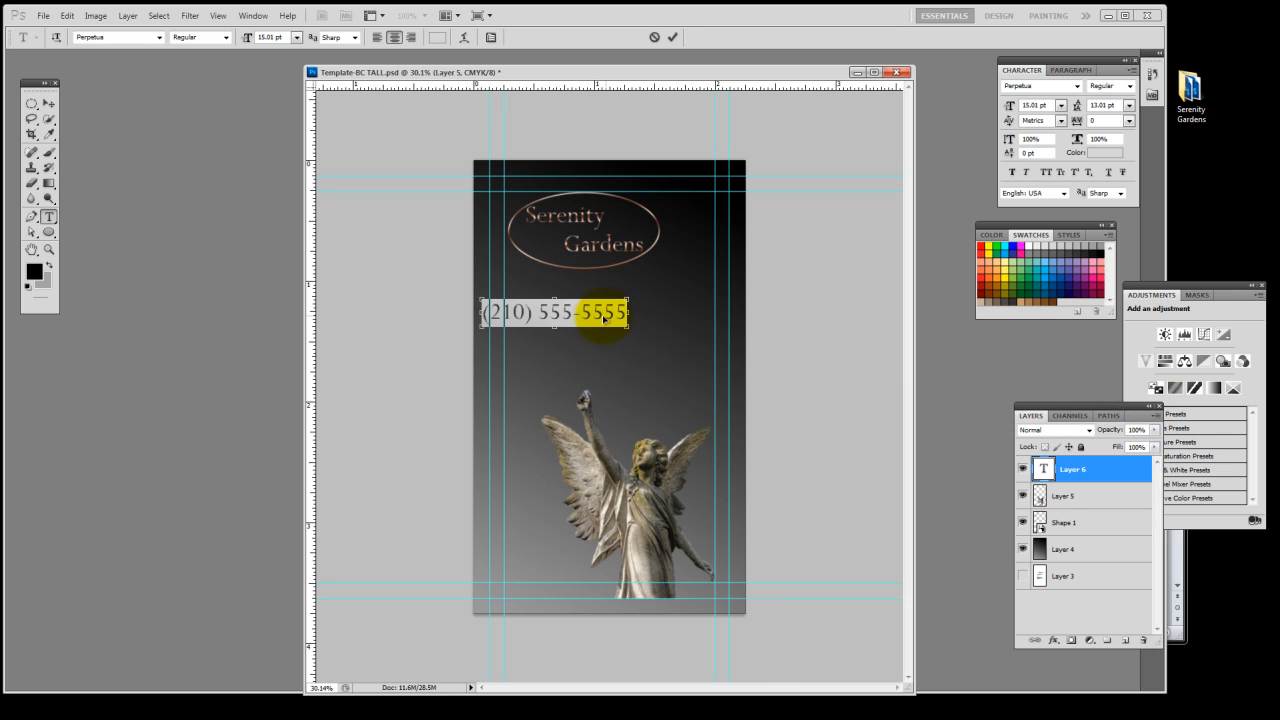
Center the phone number across the card between the logo and the angel, and commit the text
{"action": "left_click_drag", "start_coordinate": [603, 318], "coordinate": [660, 323]}
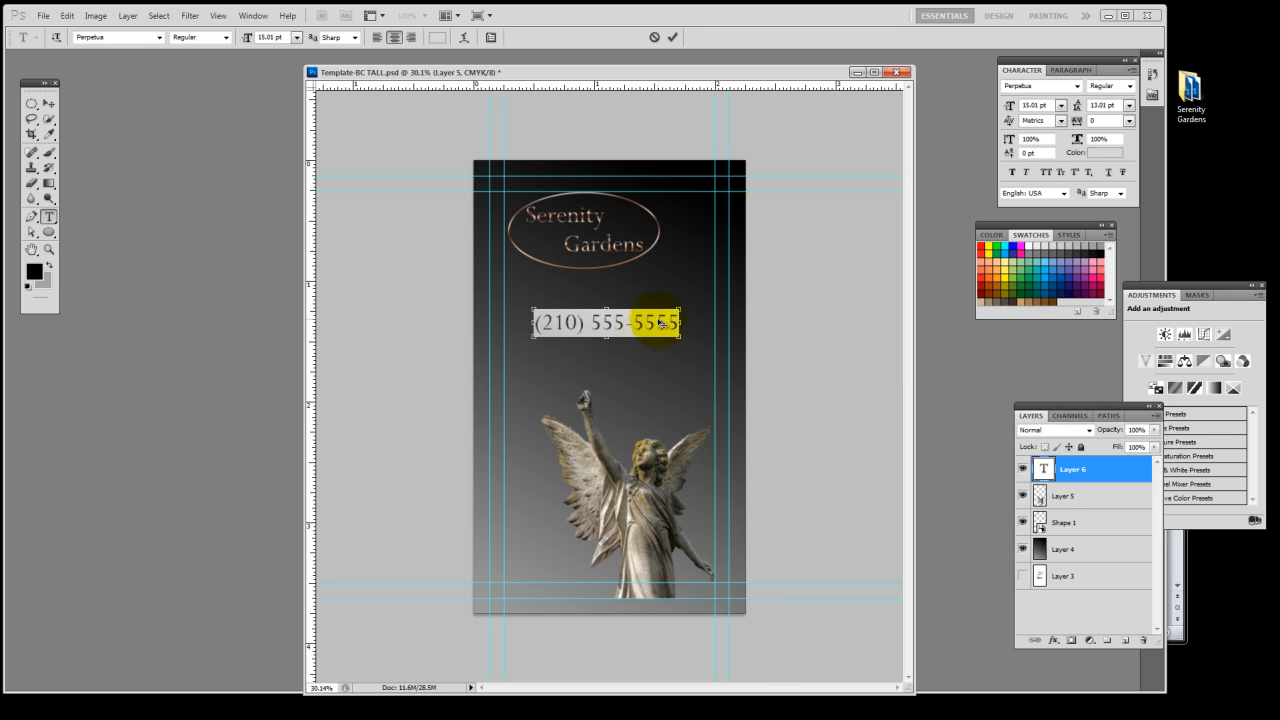
{"action": "left_click", "coordinate": [672, 37]}
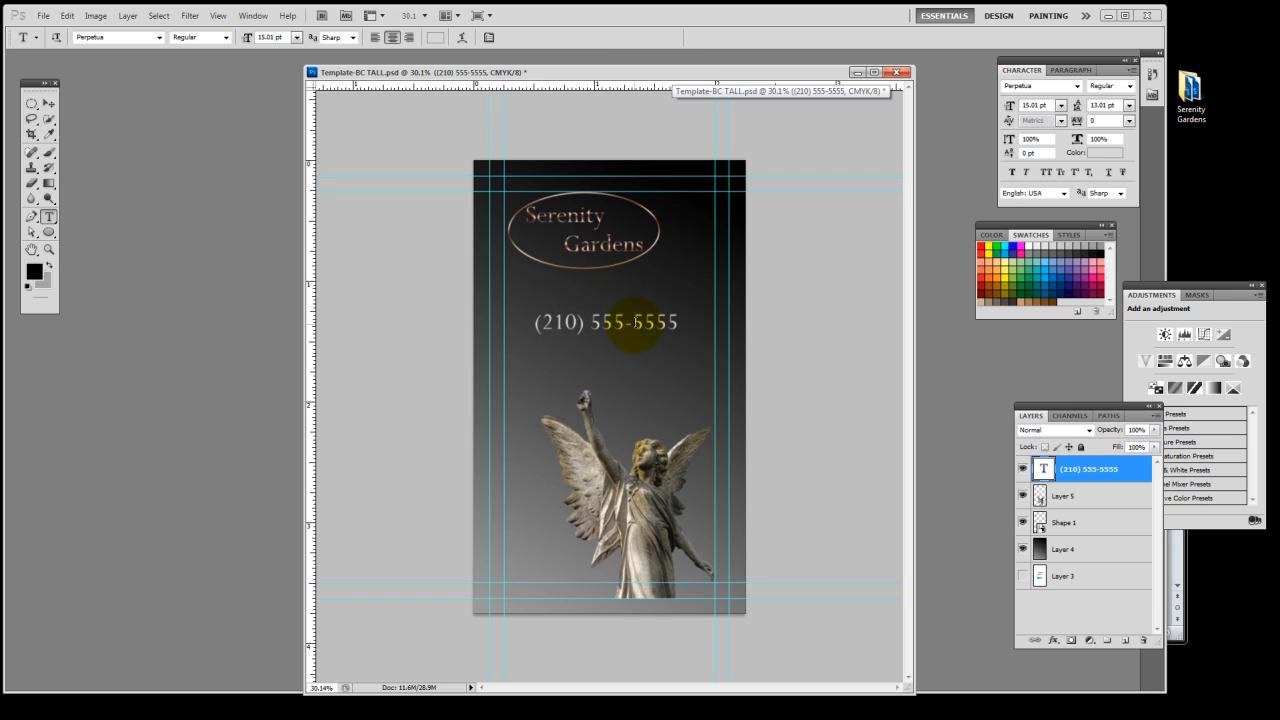
{"action": "left_click_drag", "start_coordinate": [637, 327], "coordinate": [636, 318]}
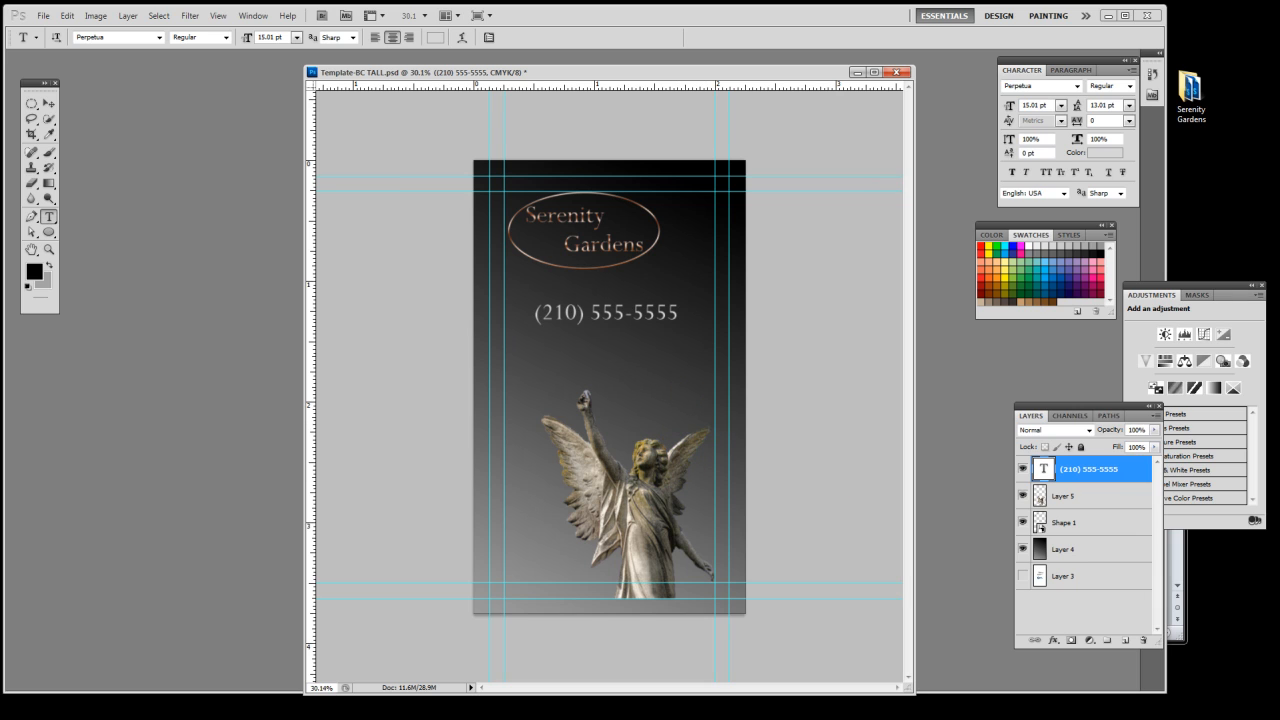
Switch to the Serenity Gardens Word document and copy the full address line
{"action": "key", "text": "alt+Tab"}
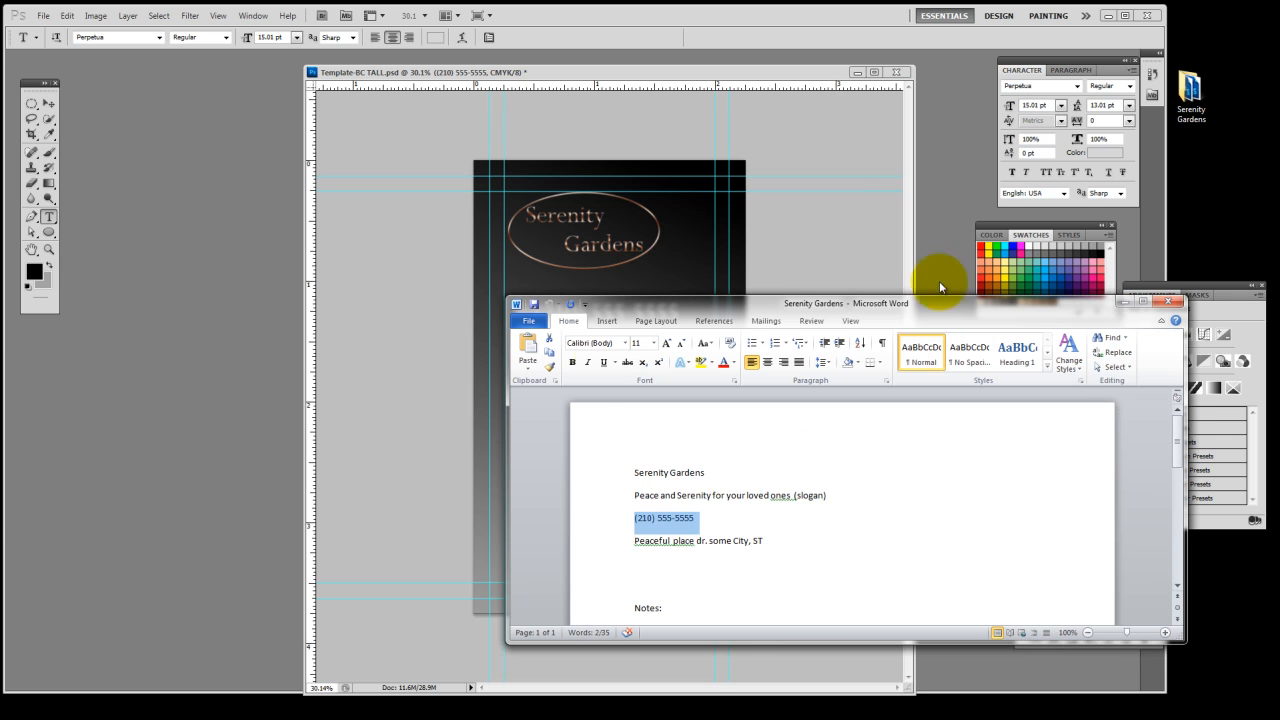
{"action": "left_click_drag", "start_coordinate": [768, 542], "coordinate": [658, 543]}
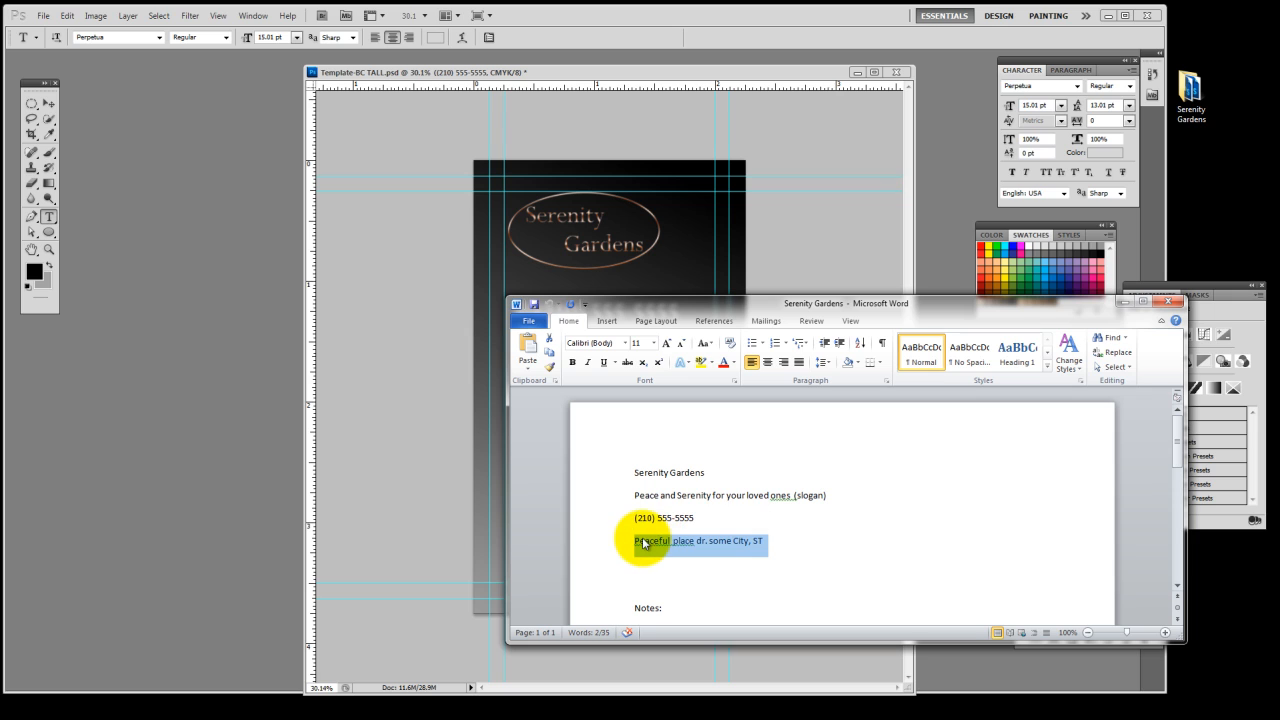
{"action": "left_click", "coordinate": [782, 38]}
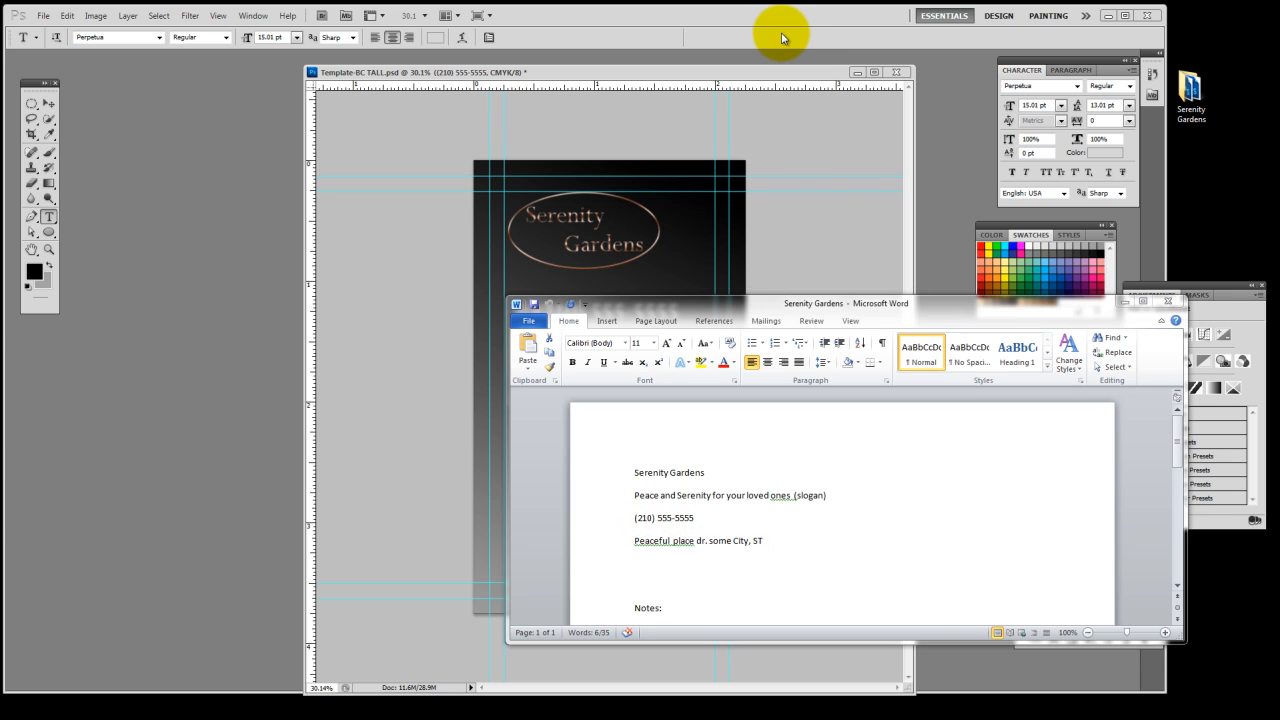
Paste the address on the card in Photoshop as new text below the phone number, breaking the line before the city
{"action": "key", "text": "alt+Tab"}
{"action": "key", "text": "alt+Tab"}
{"action": "left_click", "coordinate": [778, 50]}
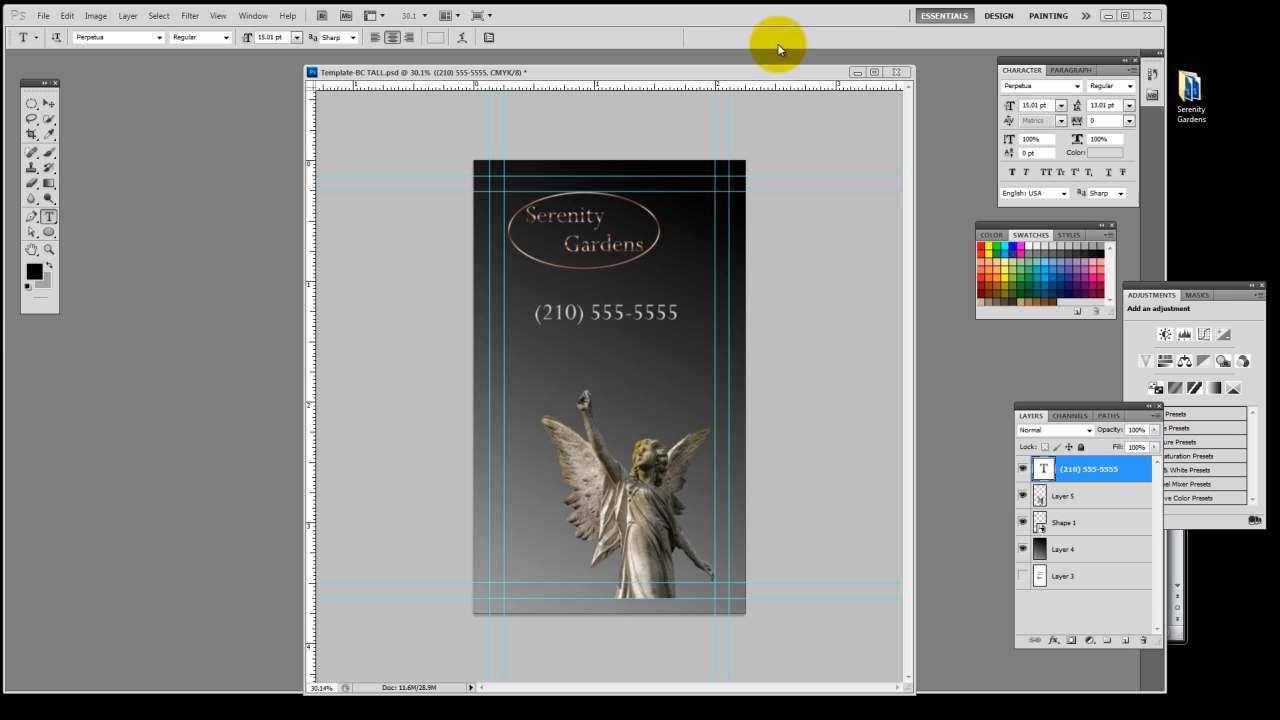
{"action": "left_click", "coordinate": [535, 352]}
{"action": "key", "text": "ctrl+v"}
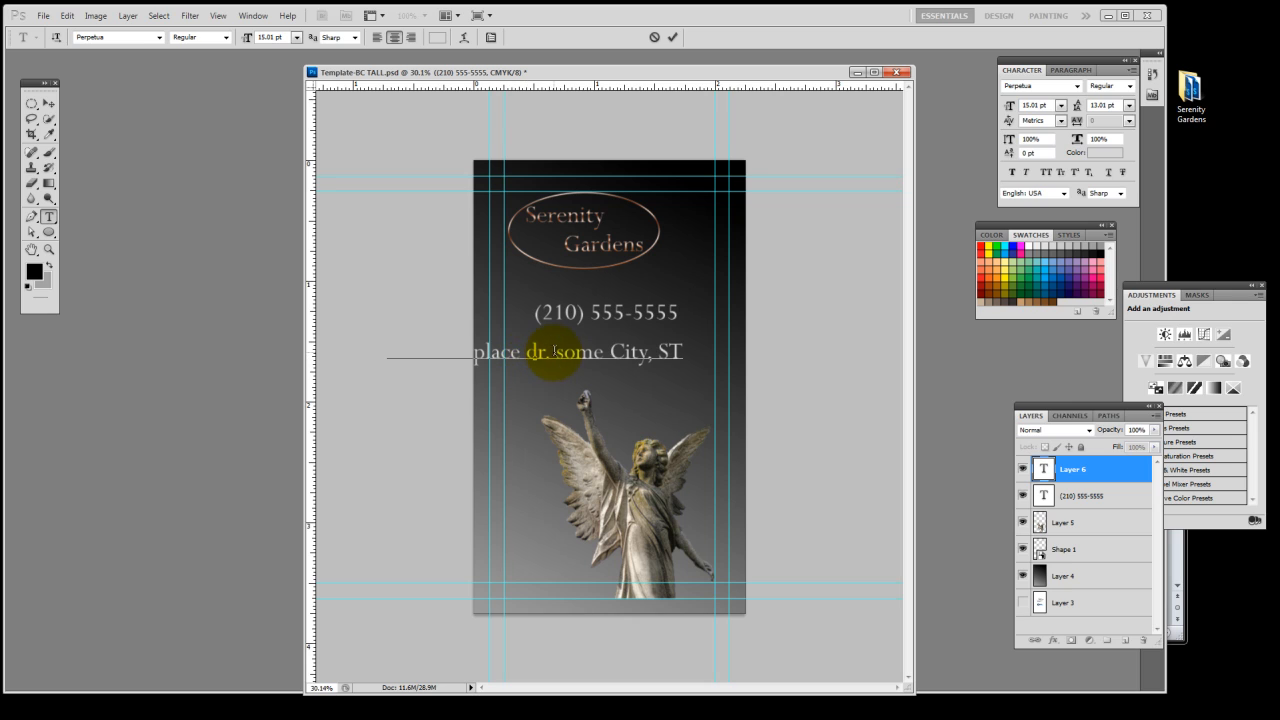
{"action": "key", "text": "Return"}
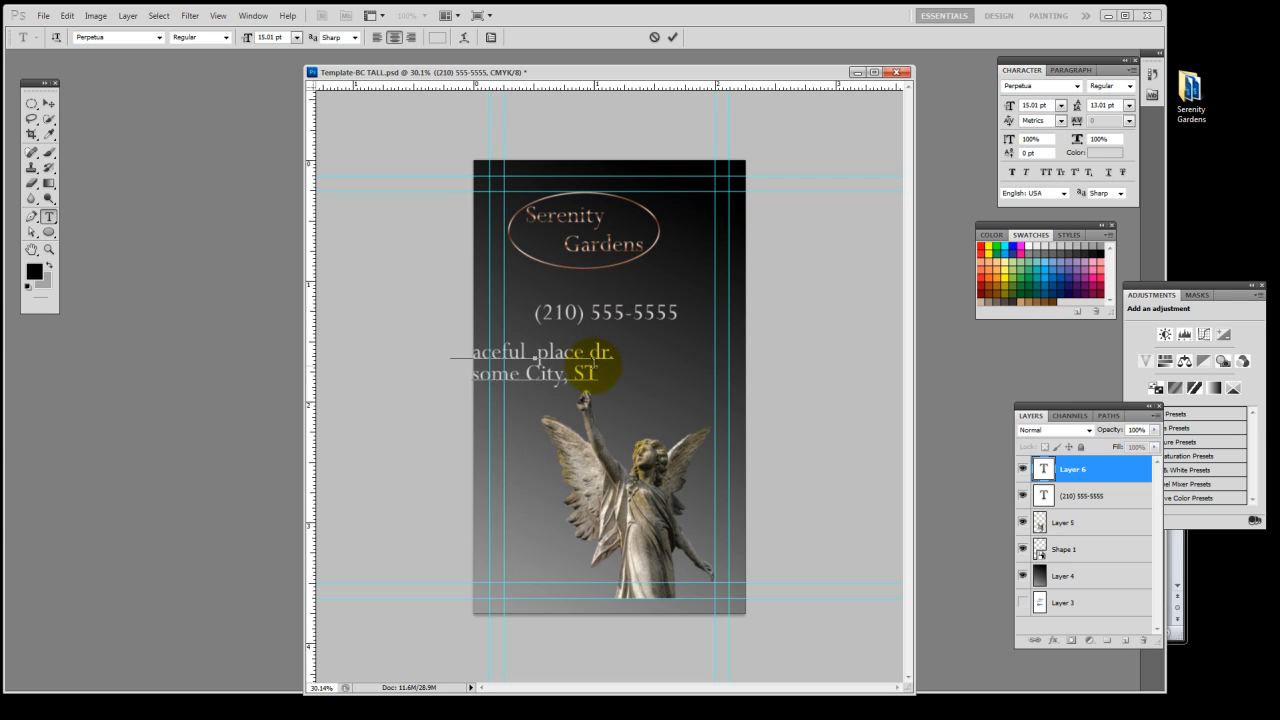
Left-align both lines of the address text and move the block to the card's inner left margin guide
{"action": "triple_click", "coordinate": [529, 380]}
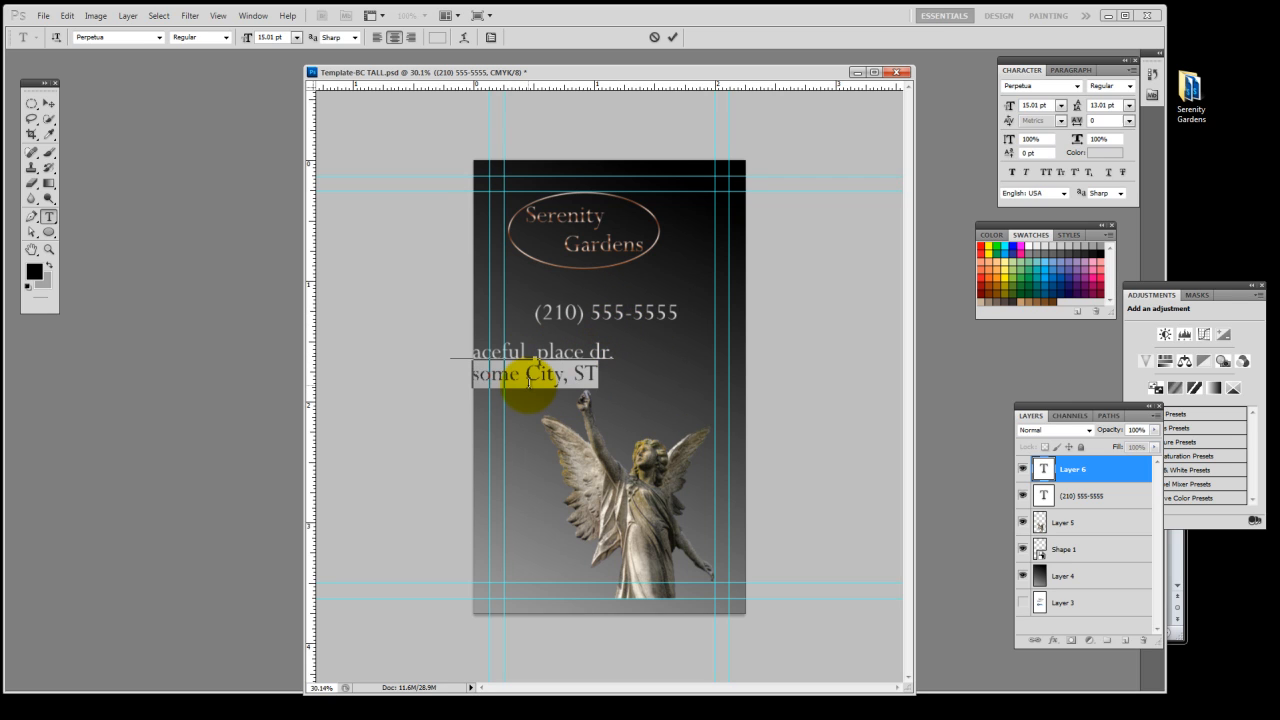
{"action": "triple_click", "coordinate": [529, 382]}
{"action": "double_click", "coordinate": [529, 382]}
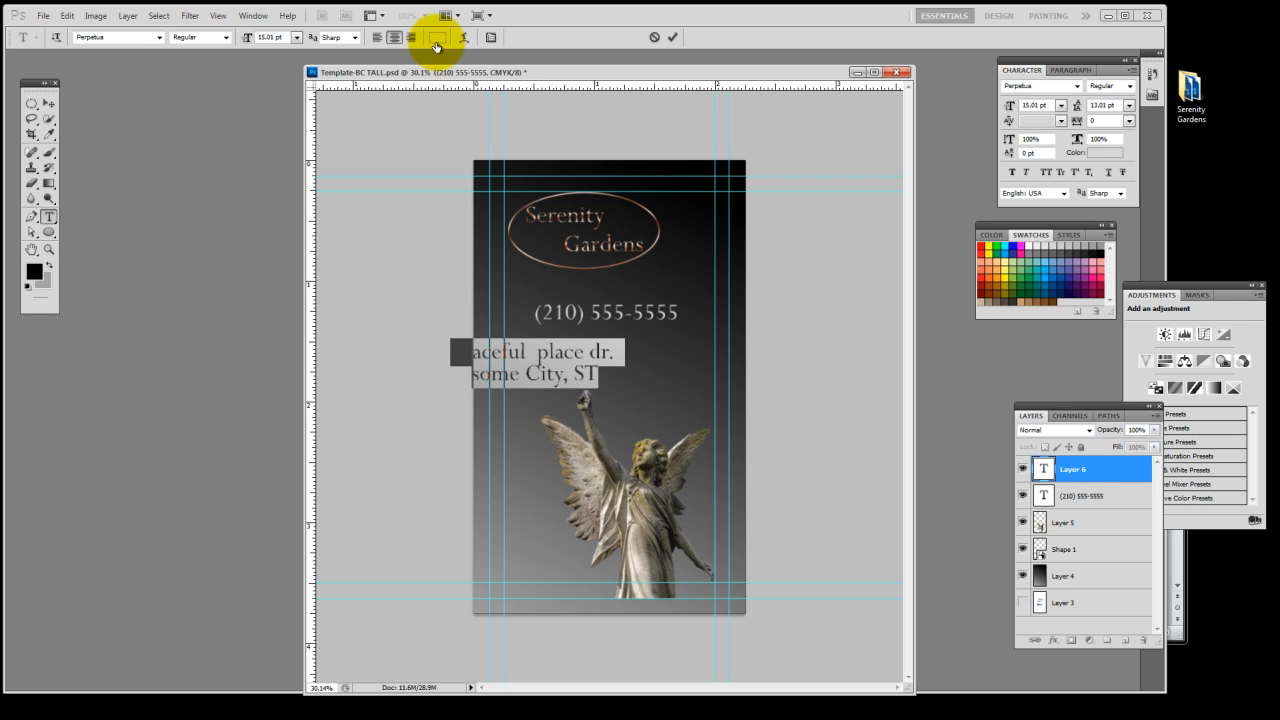
{"action": "left_click", "coordinate": [385, 42]}
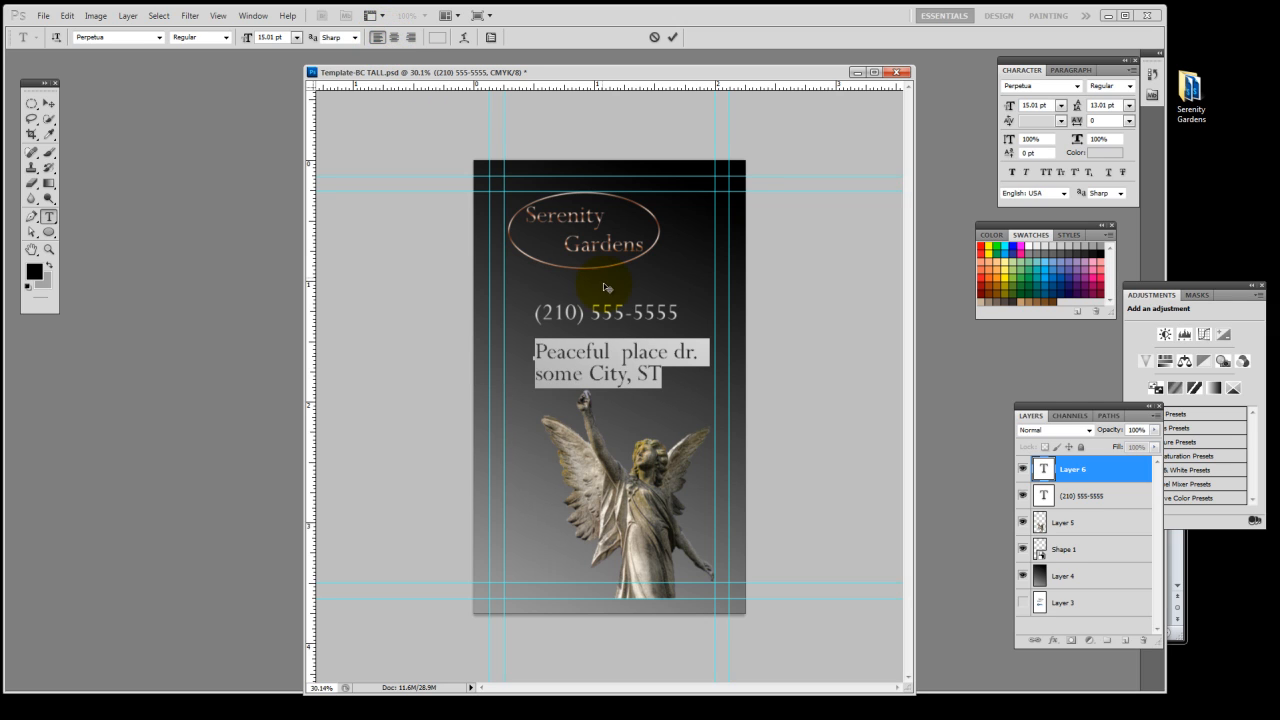
{"action": "left_click_drag", "start_coordinate": [627, 372], "coordinate": [604, 381]}
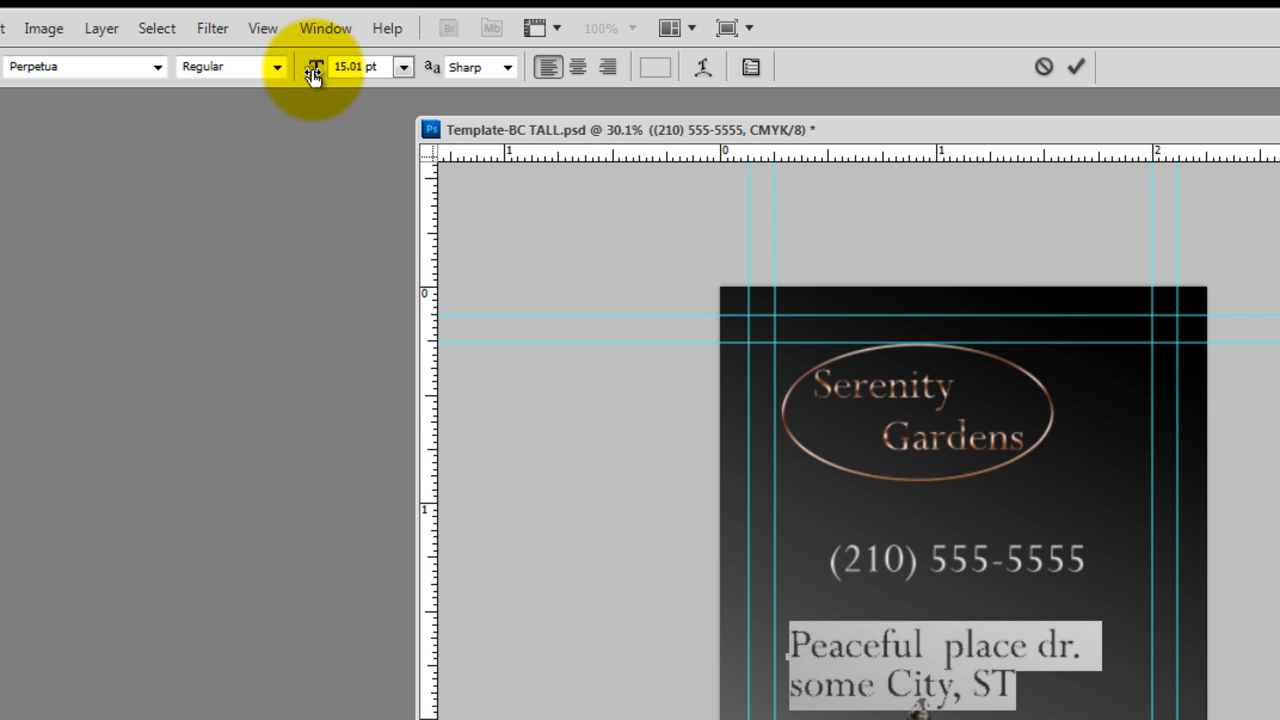
Reduce the address text's font size to 9.01 pt and commit the text
{"action": "left_click_drag", "start_coordinate": [313, 75], "coordinate": [368, 75]}
{"action": "left_click_drag", "start_coordinate": [316, 72], "coordinate": [205, 48]}
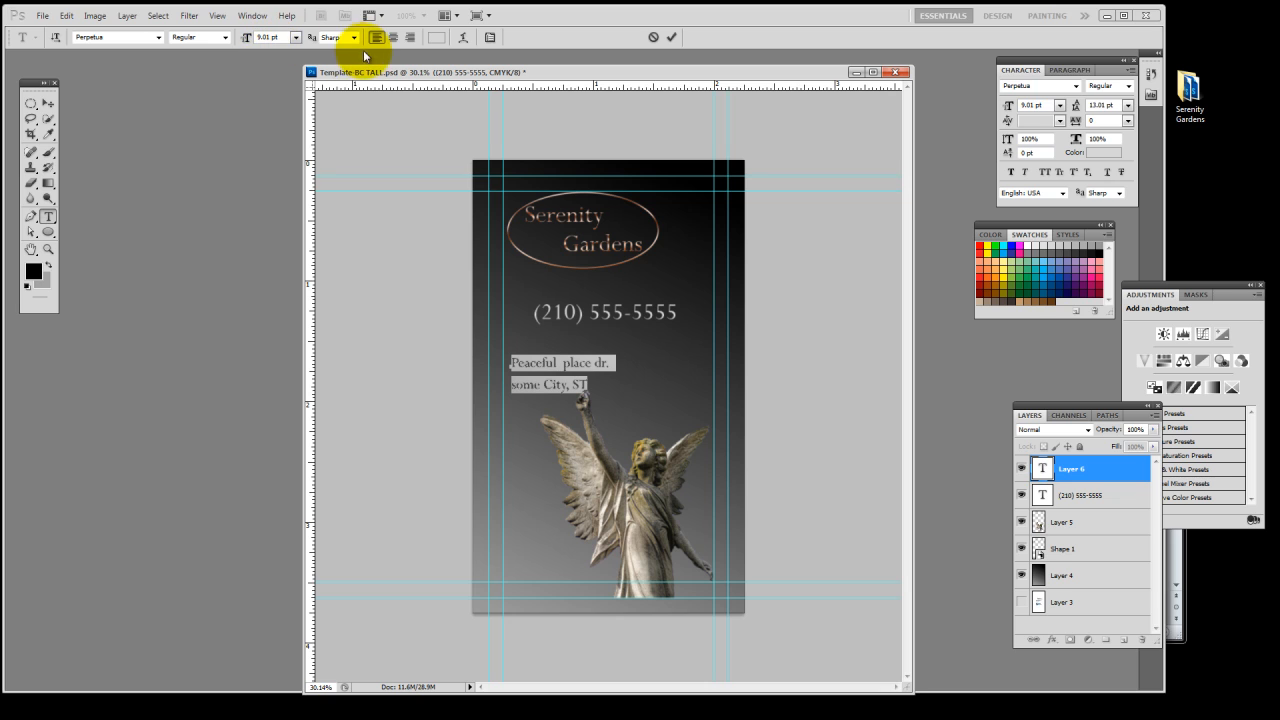
{"action": "left_click", "coordinate": [671, 37]}
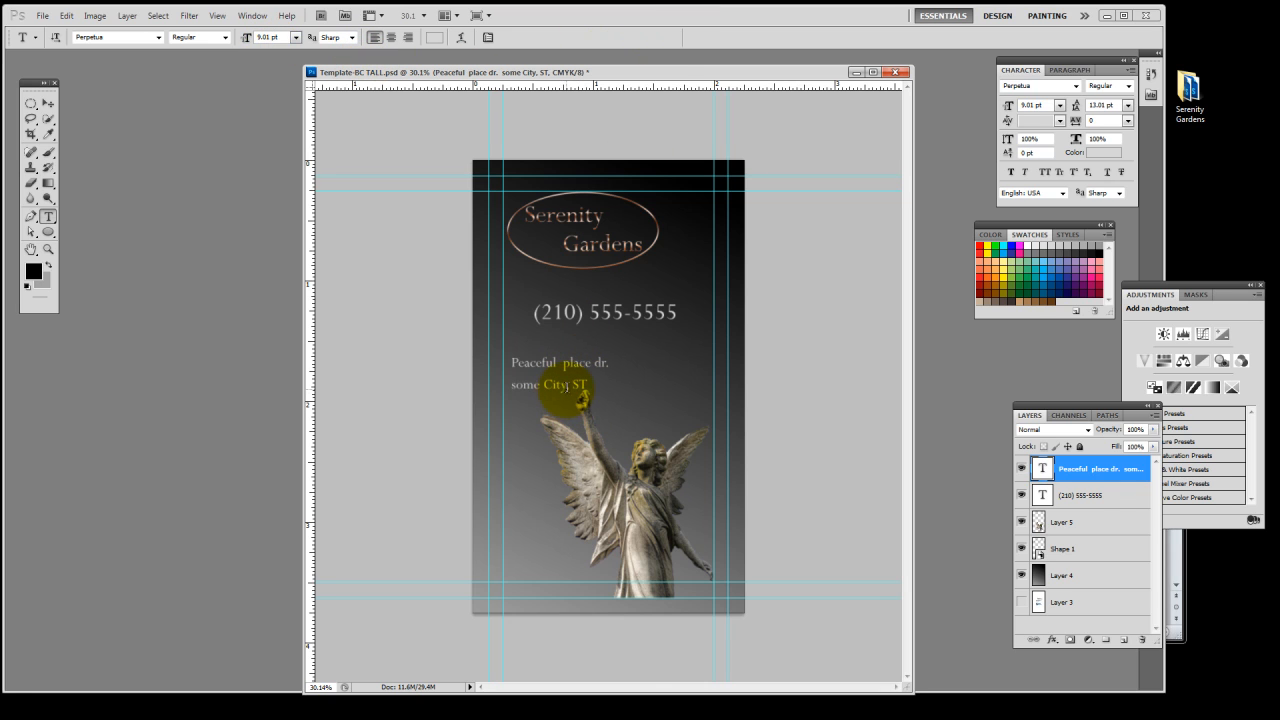
Scale the angel artwork down proportionally to about 96%, keeping its lower right corner fixed, to clear the address text
{"action": "scroll", "coordinate": [566, 386], "scroll_direction": "up", "scroll_amount": 3}
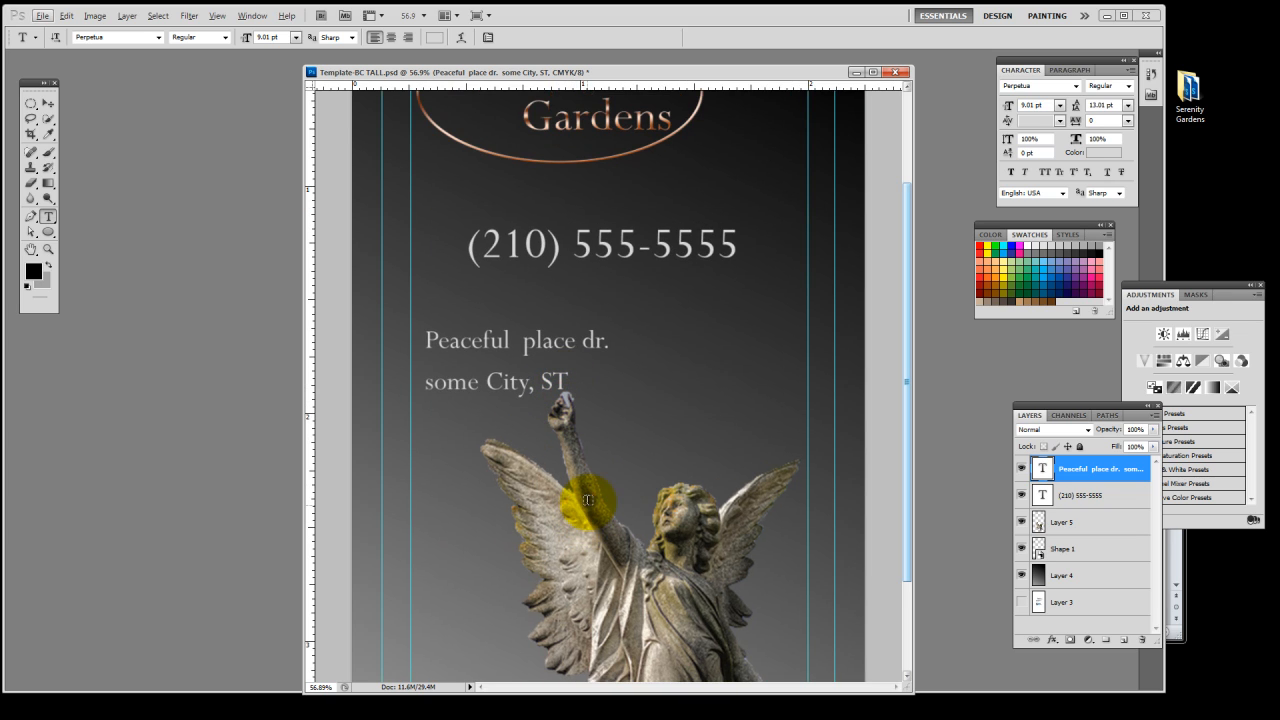
{"action": "key", "text": "v"}
{"action": "key", "text": "alt+v"}
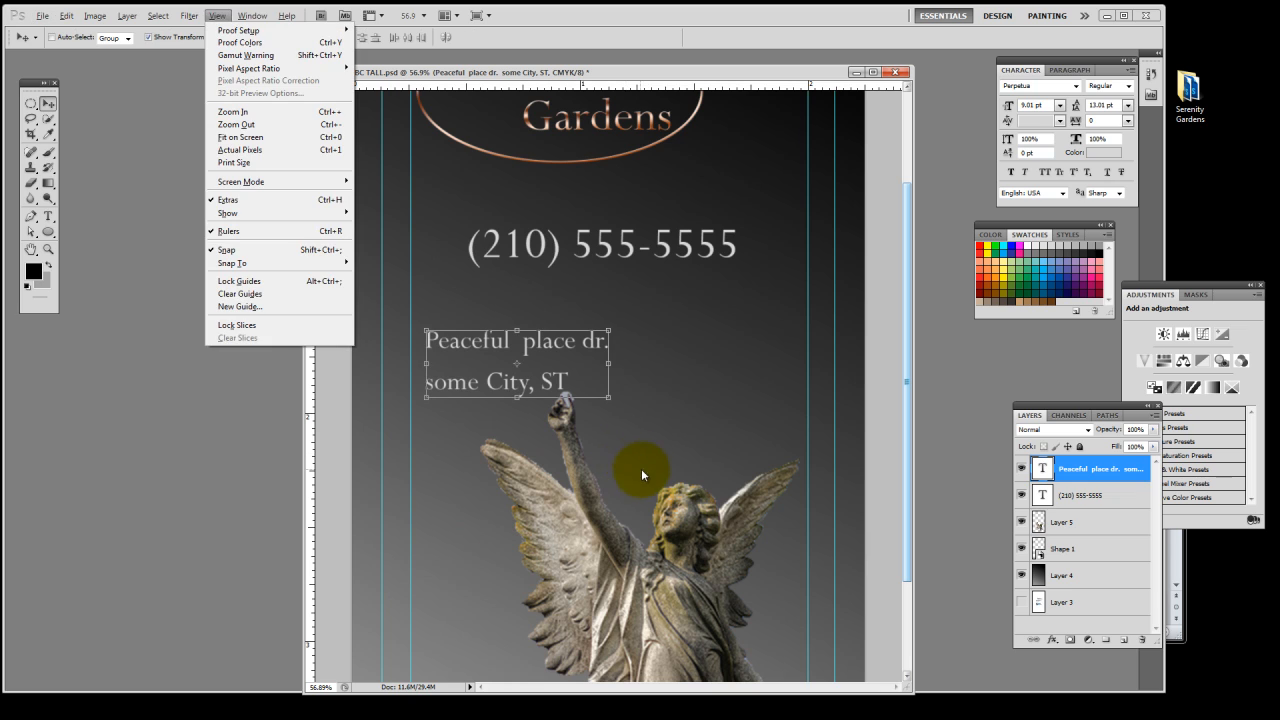
{"action": "key", "text": "Escape"}
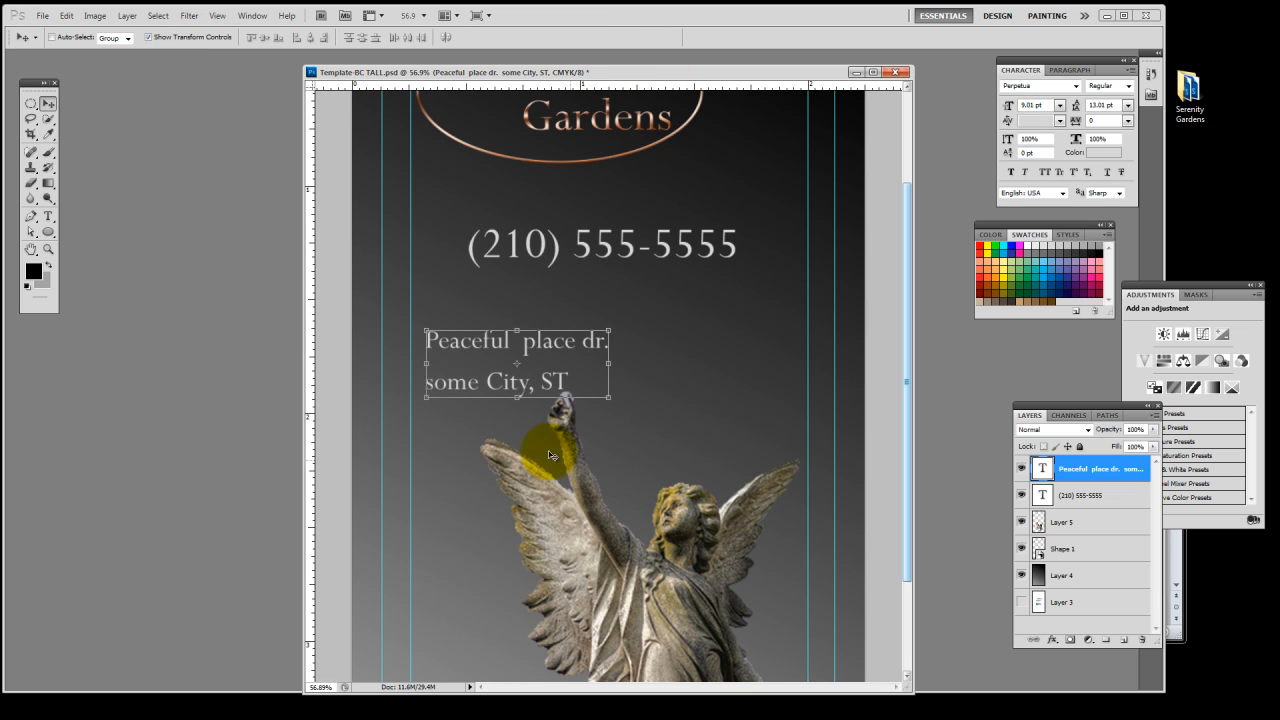
{"action": "left_click", "coordinate": [625, 557], "text": "ctrl"}
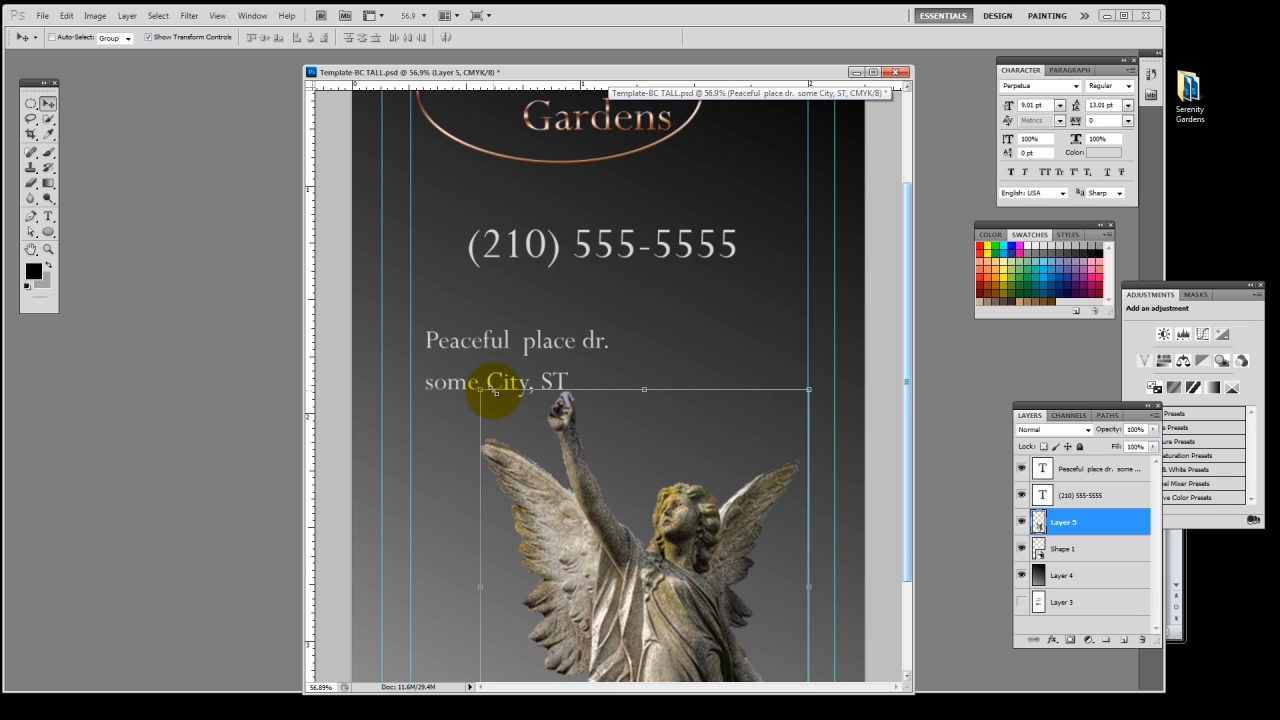
{"action": "left_click", "coordinate": [480, 386]}
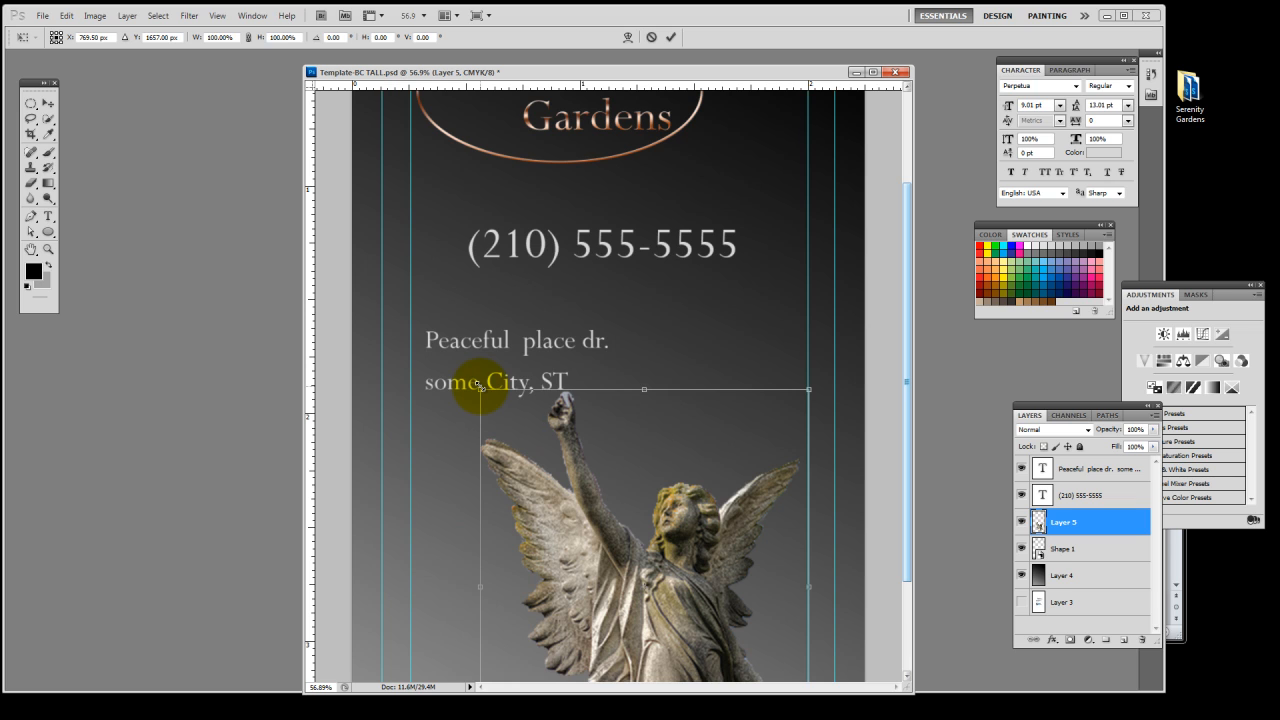
{"action": "left_click_drag", "start_coordinate": [480, 386], "coordinate": [493, 404]}
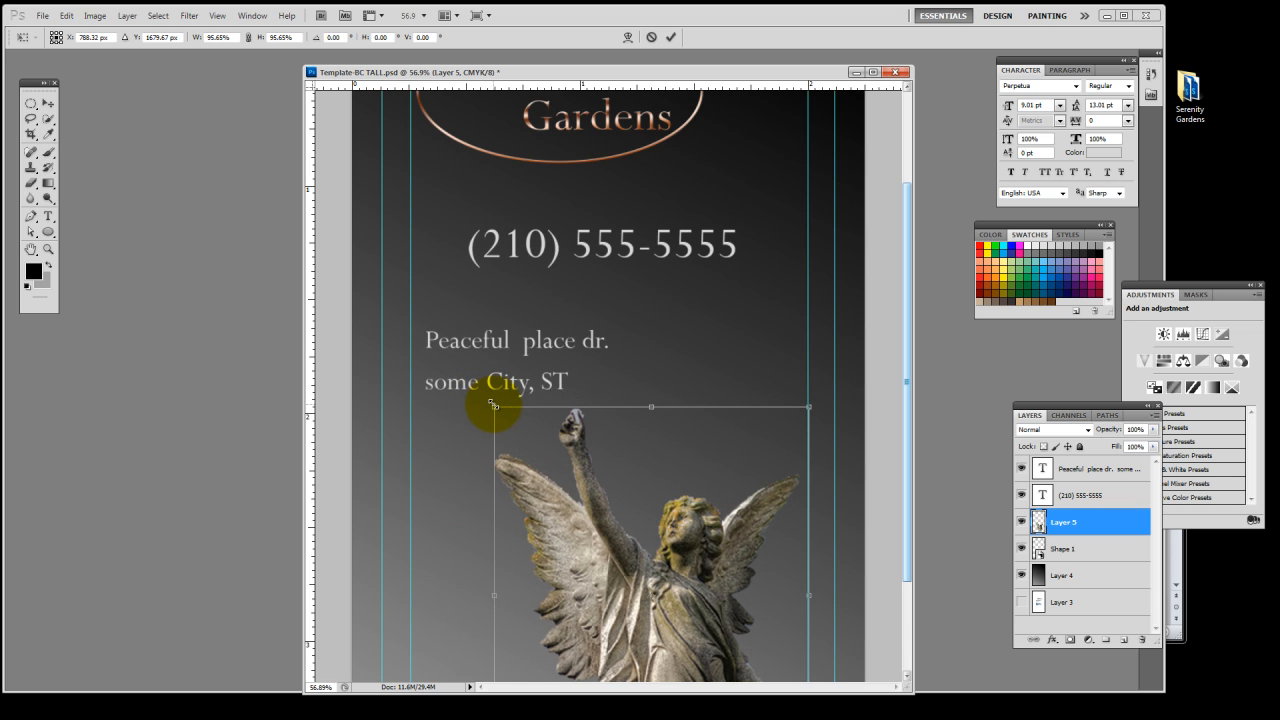
{"action": "scroll", "coordinate": [649, 480], "scroll_direction": "down", "scroll_amount": 3}
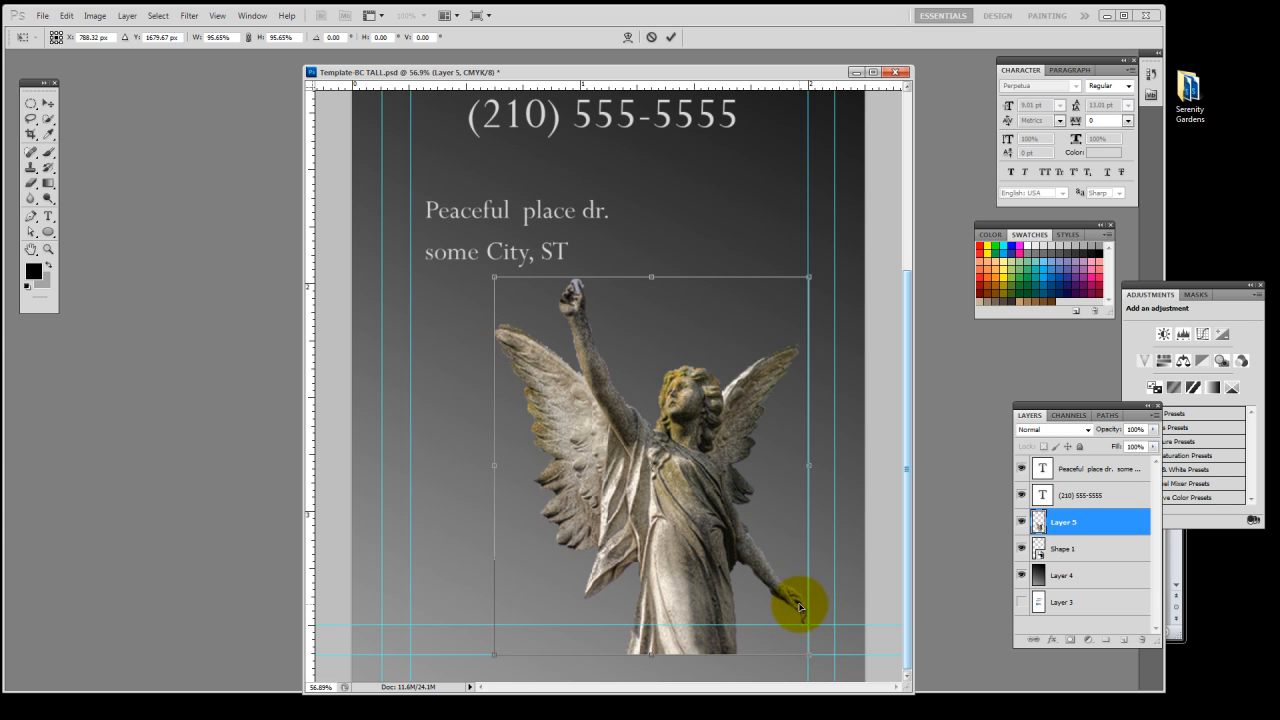
Nudge the angel slightly left to sit against the card's inner right margin guide and commit the transformation
{"action": "scroll", "coordinate": [800, 607], "scroll_direction": "up", "scroll_amount": 2}
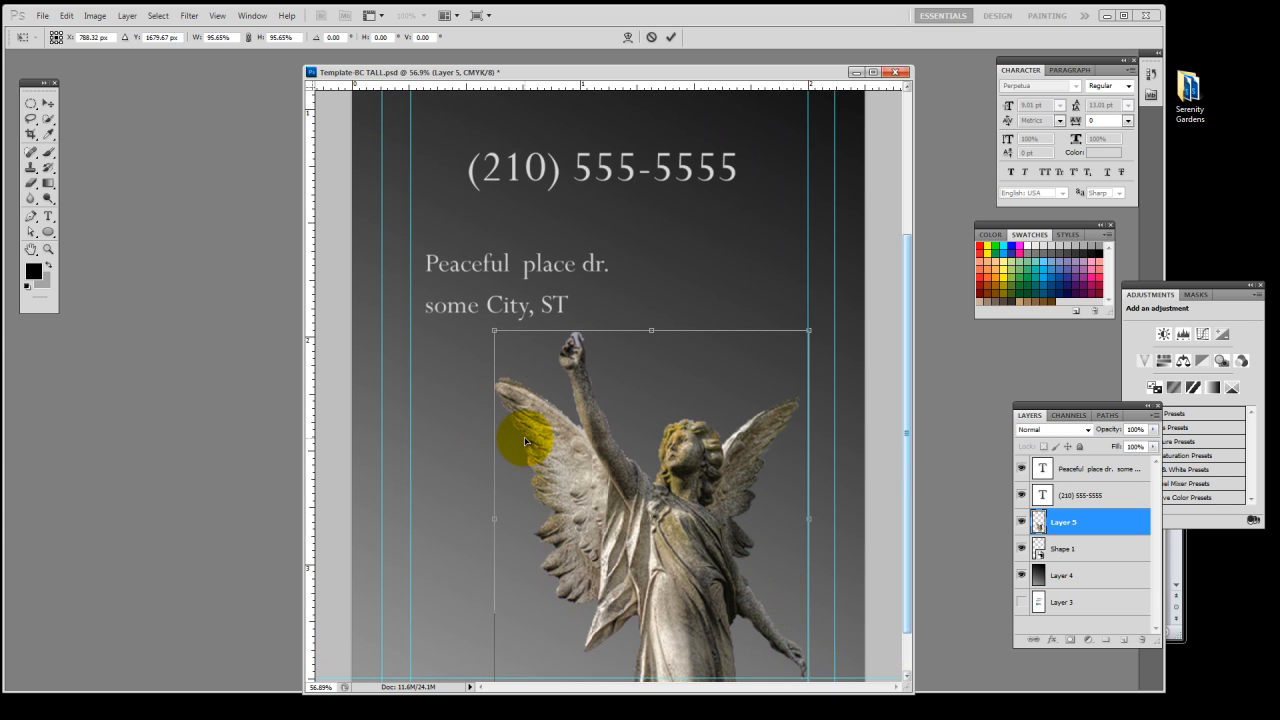
{"action": "key", "text": "Left"}
{"action": "key", "text": "Left"}
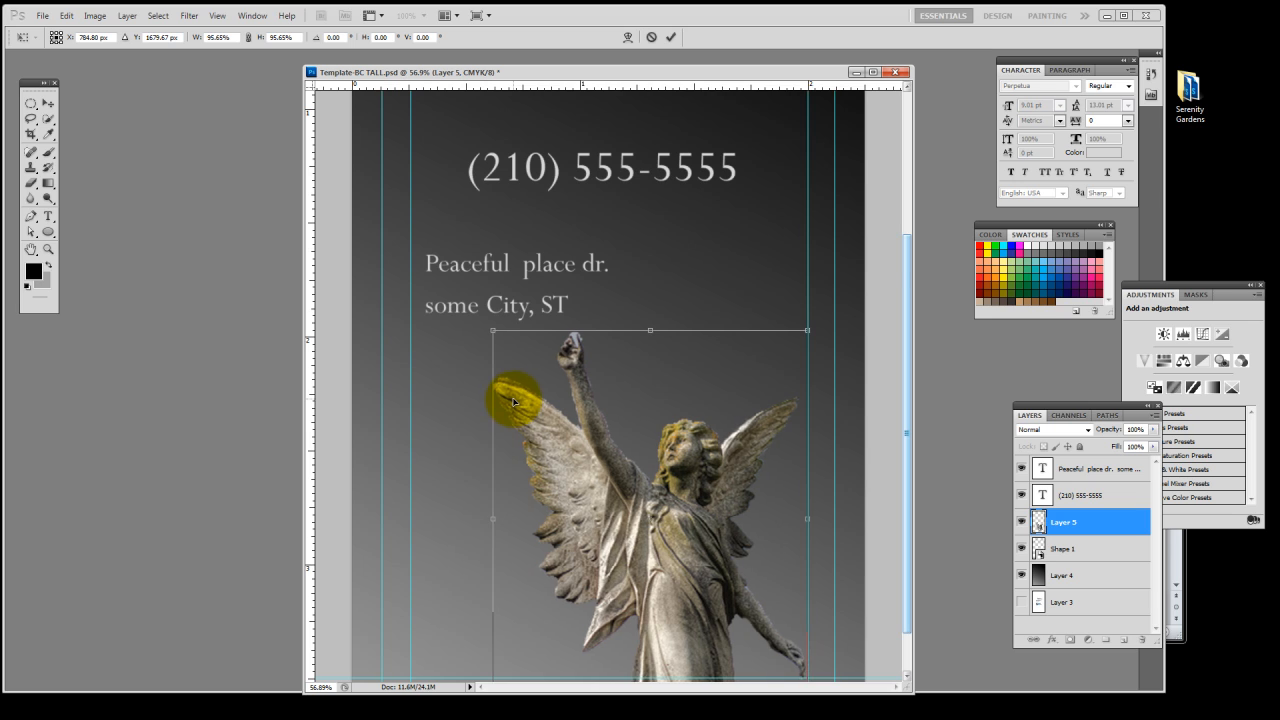
{"action": "scroll", "coordinate": [515, 405], "scroll_direction": "down", "scroll_amount": 2}
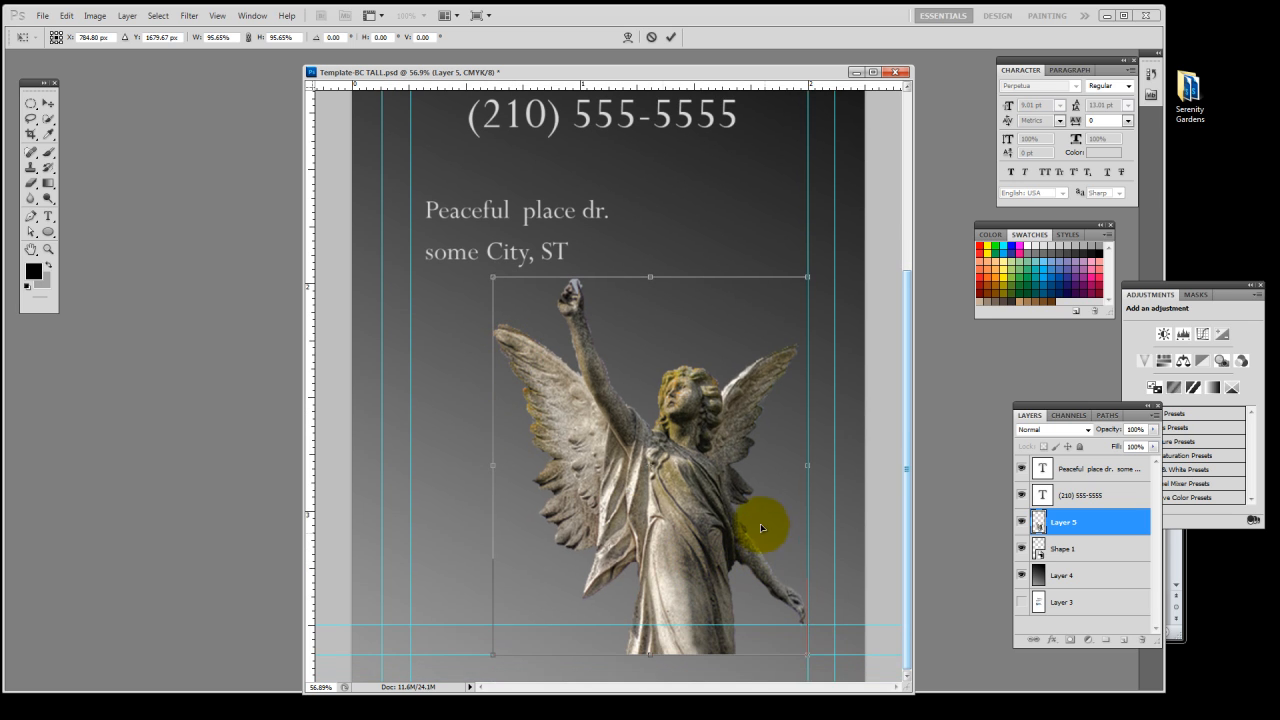
{"action": "scroll", "coordinate": [761, 527], "scroll_direction": "up", "scroll_amount": 1}
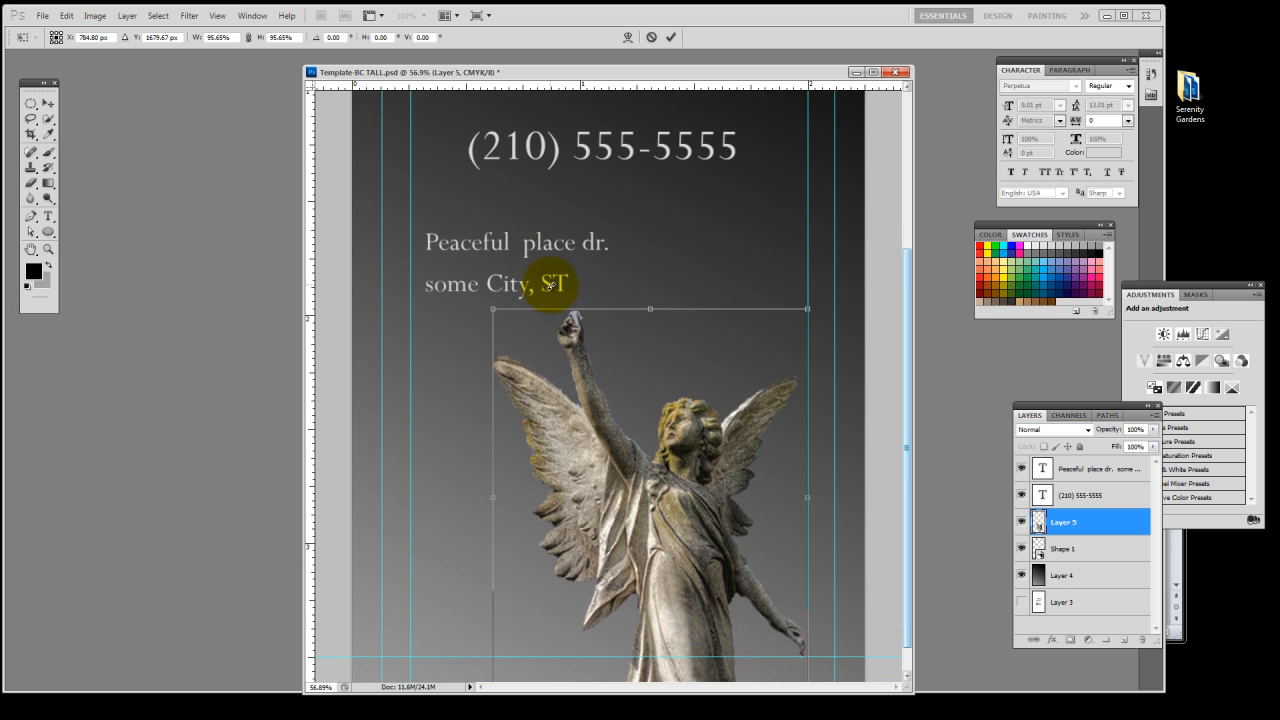
{"action": "left_click", "coordinate": [670, 37]}
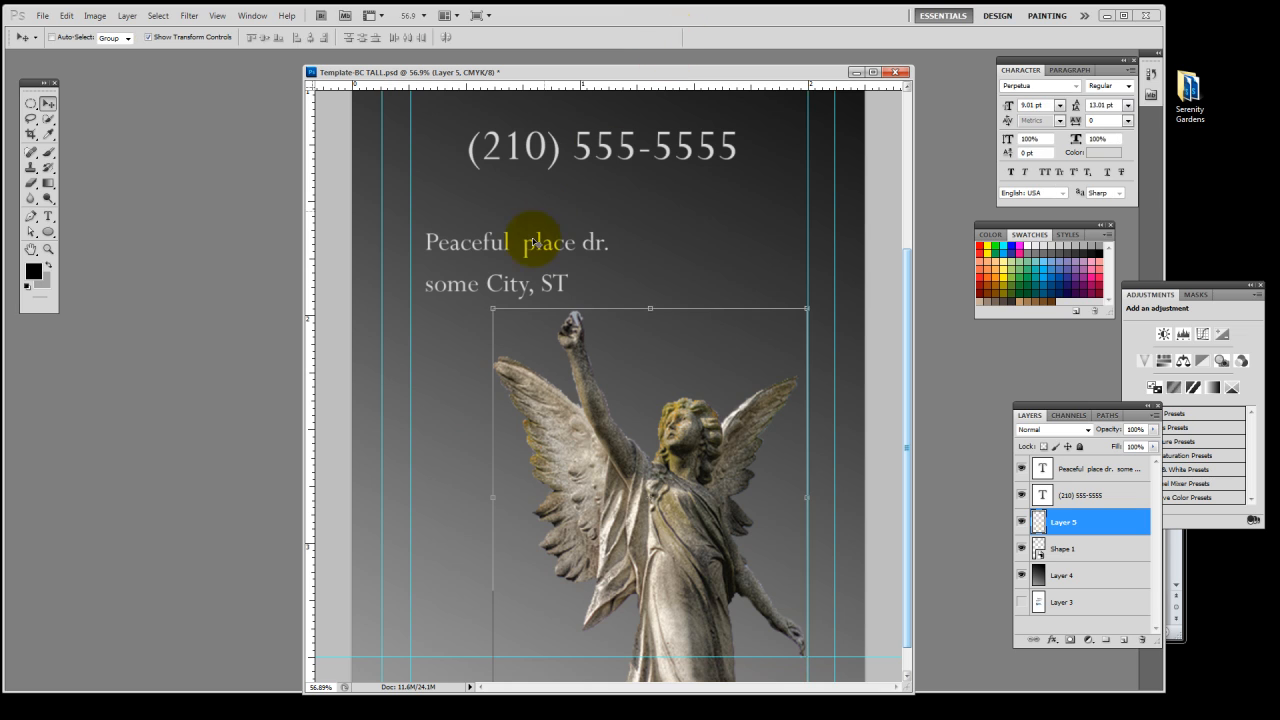
Move the address down beside the angel's raised hand and set its line leading to 9.01 pt
{"action": "left_click", "coordinate": [519, 293], "text": "ctrl"}
{"action": "left_click_drag", "start_coordinate": [517, 293], "coordinate": [508, 329]}
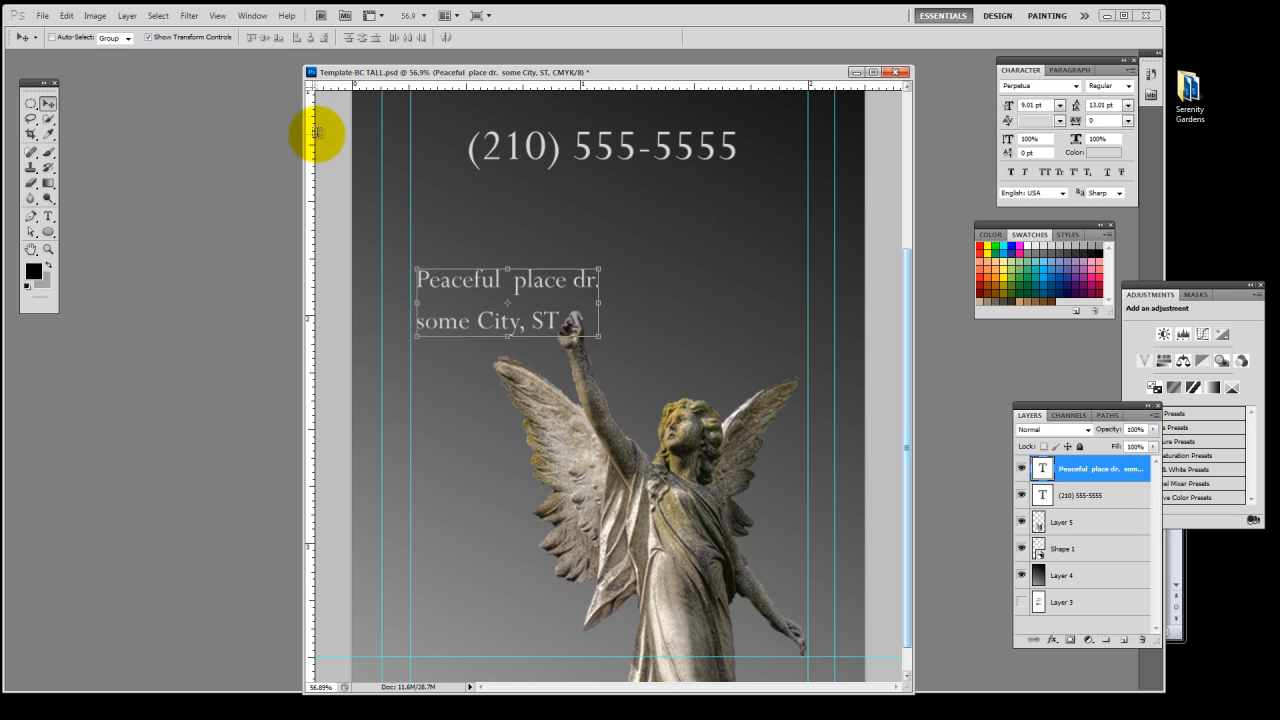
{"action": "key", "text": "t"}
{"action": "triple_click", "coordinate": [545, 320]}
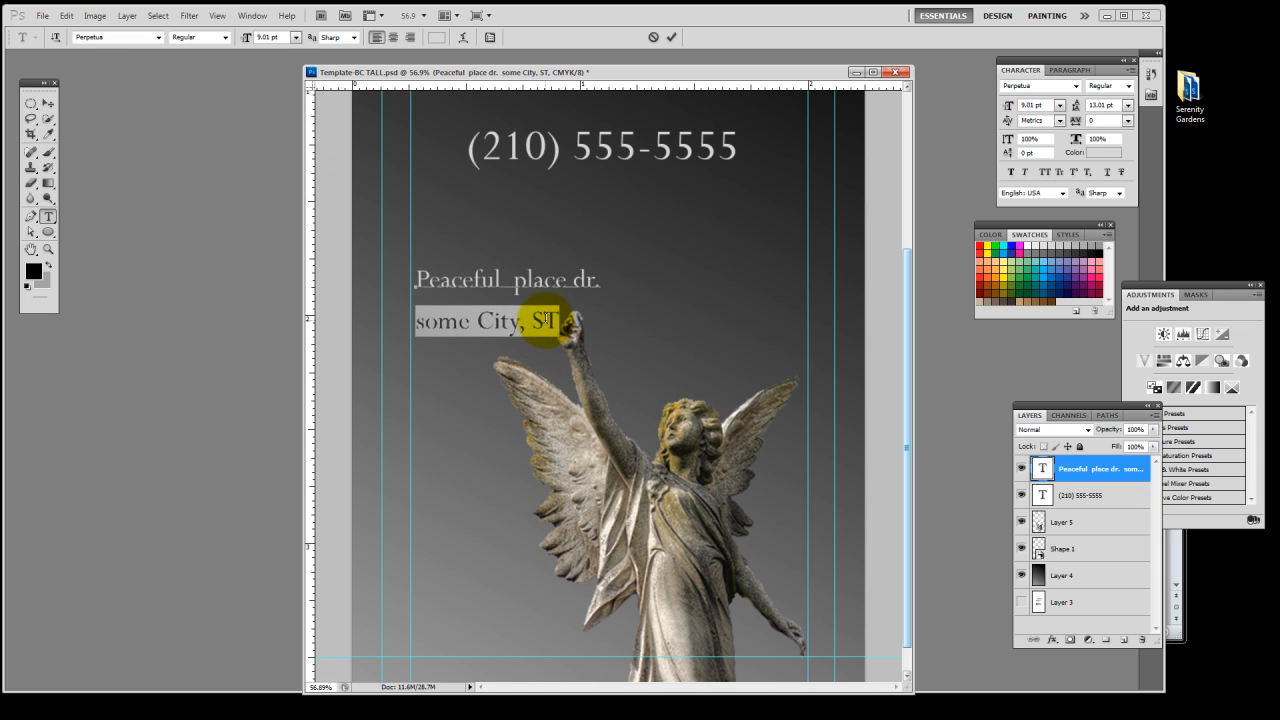
{"action": "key", "text": "ctrl+a"}
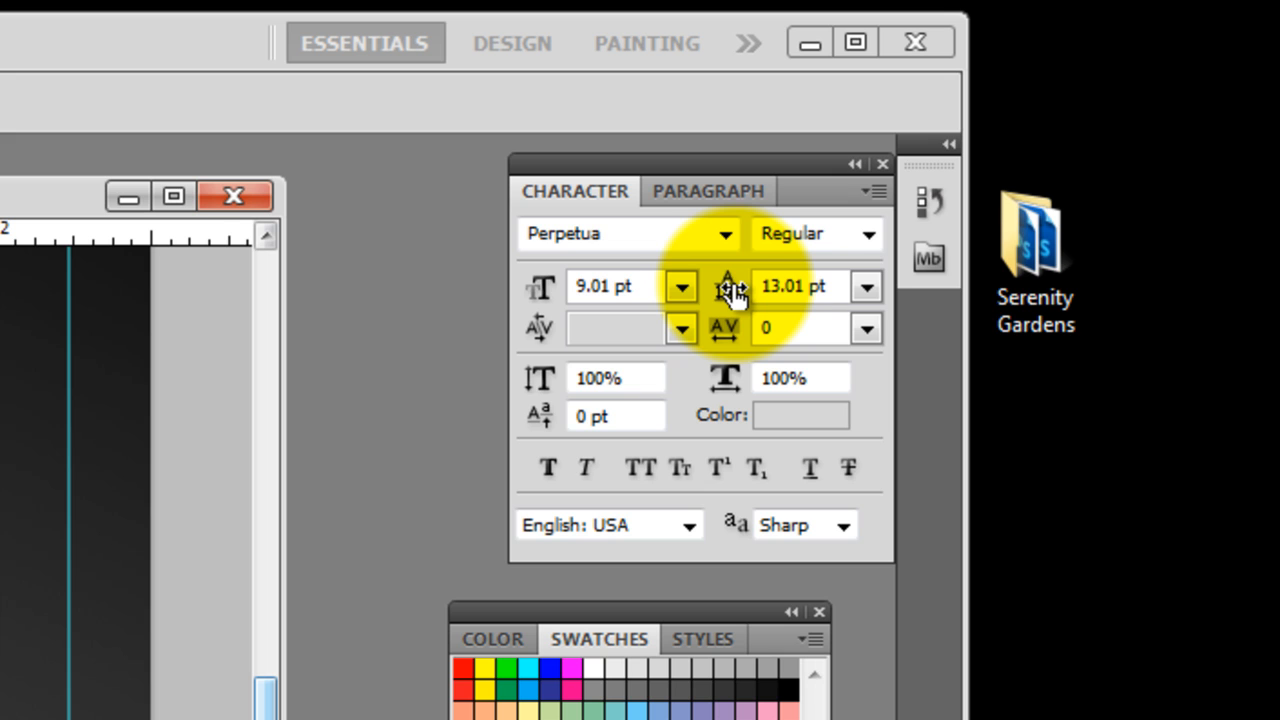
{"action": "left_click_drag", "start_coordinate": [733, 292], "coordinate": [726, 290]}
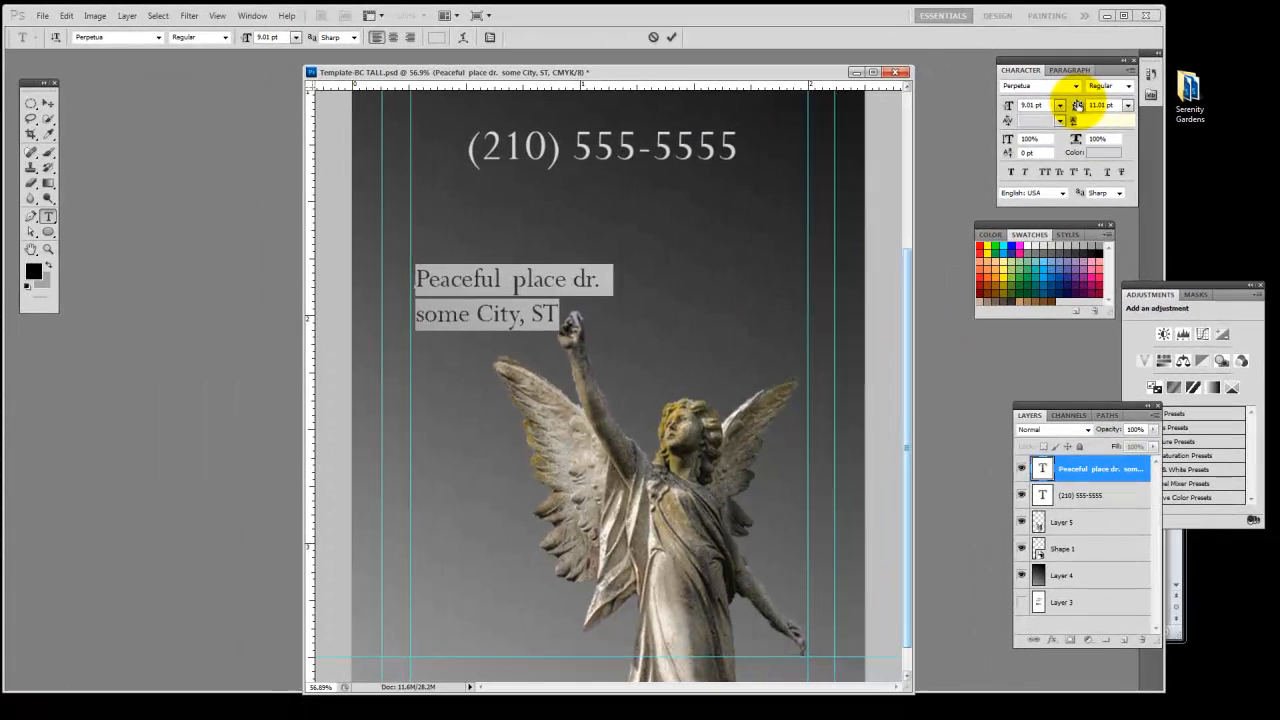
{"action": "left_click", "coordinate": [672, 39]}
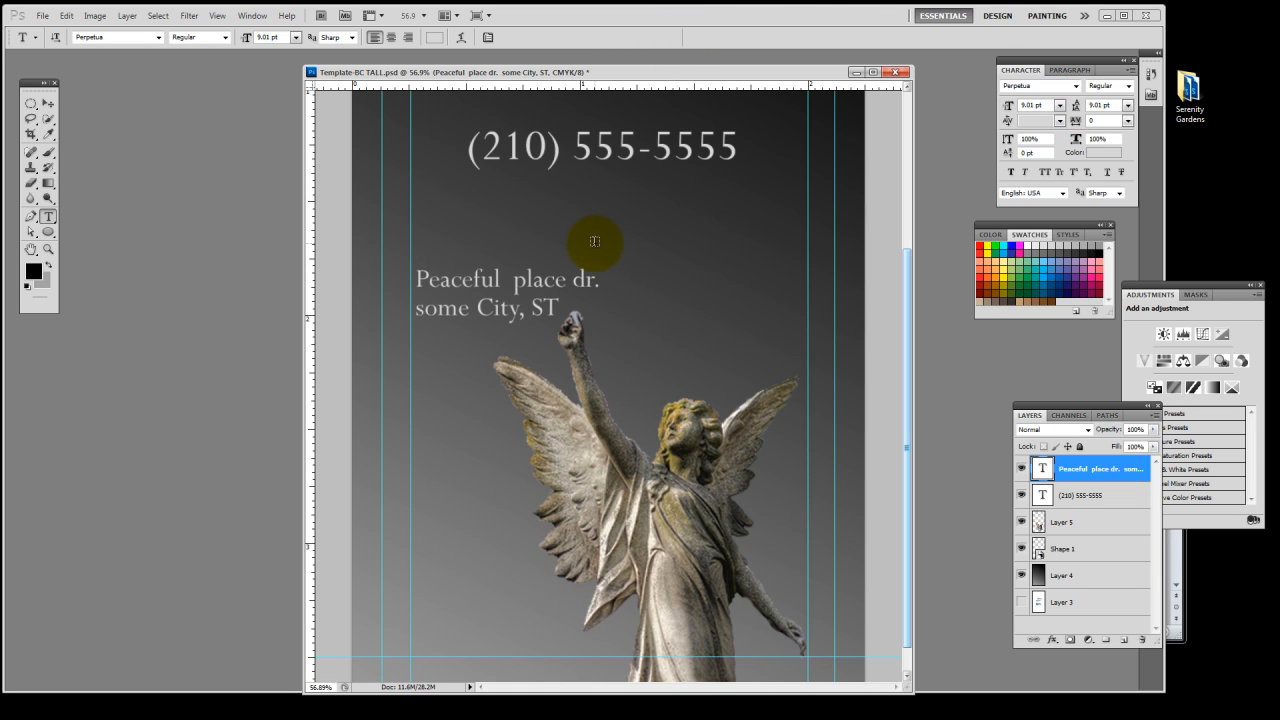
Nudge the address block slightly down so its second line sits next to the angel's raised hand
{"action": "key", "text": "v"}
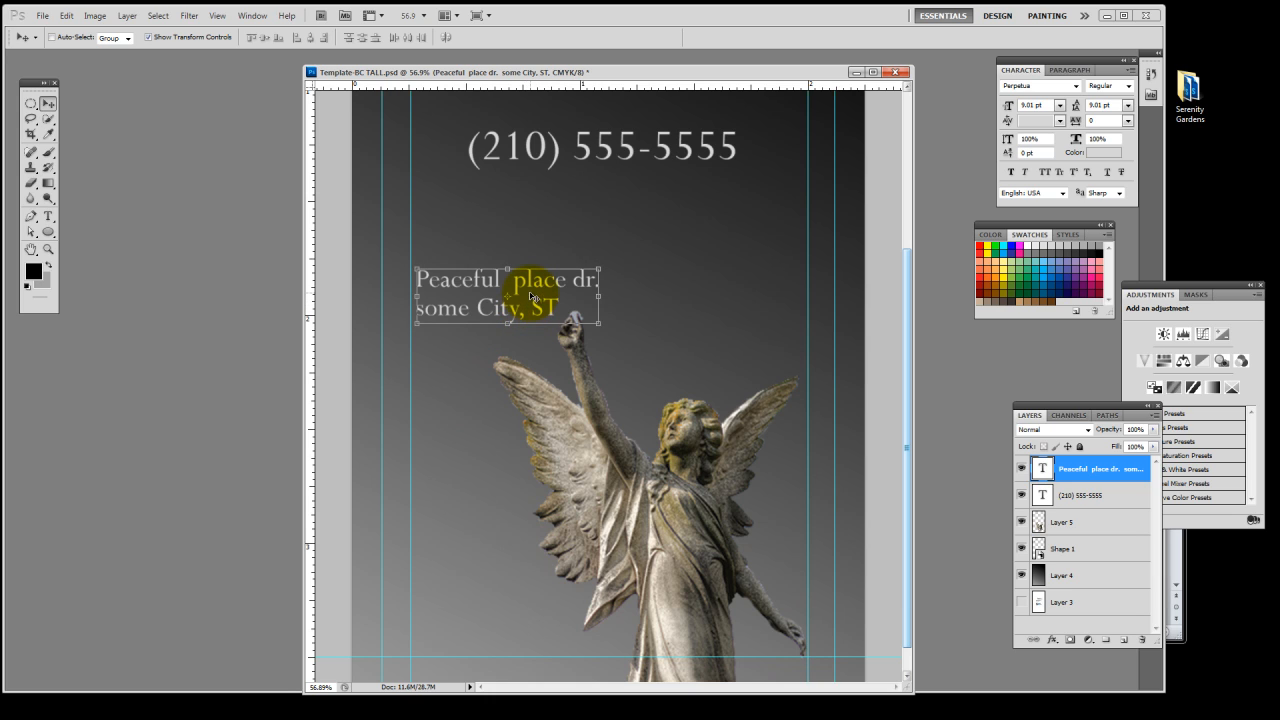
{"action": "key", "text": "Down"}
{"action": "key", "text": "Down"}
{"action": "key", "text": "Down"}
{"action": "key", "text": "Down"}
{"action": "key", "text": "Down"}
{"action": "key", "text": "Down"}
{"action": "key", "text": "Down"}
{"action": "key", "text": "Down"}
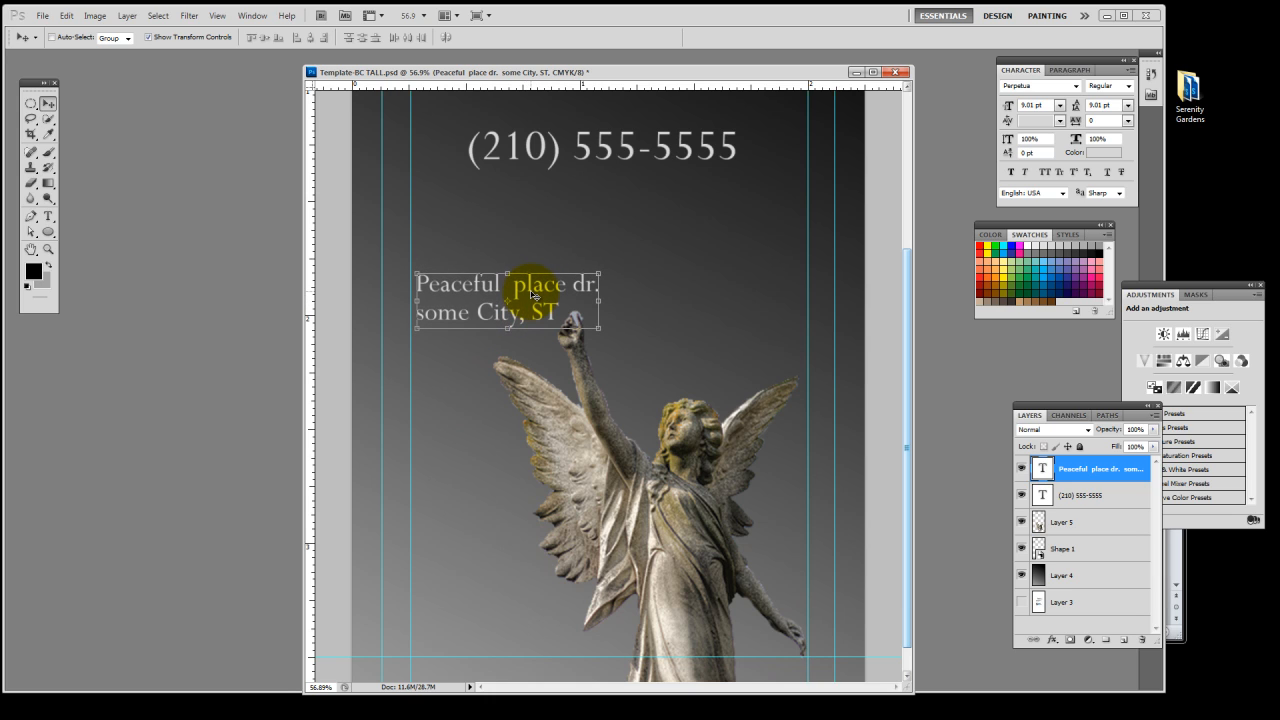
{"action": "key", "text": "Down"}
{"action": "key", "text": "Down"}
{"action": "key", "text": "Down"}
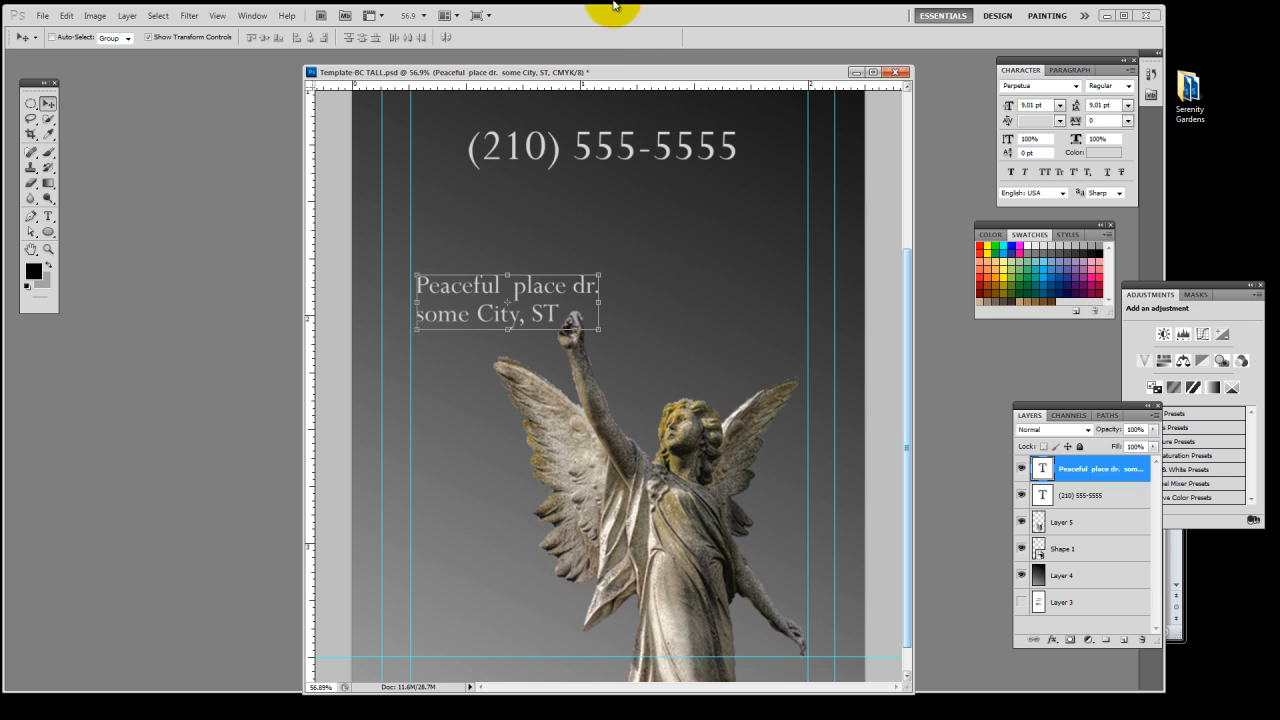
Add an Outer Glow layer style to the angel and increase its size to form a wide, soft halo
{"action": "scroll", "coordinate": [602, 388], "scroll_direction": "down", "scroll_amount": 3}
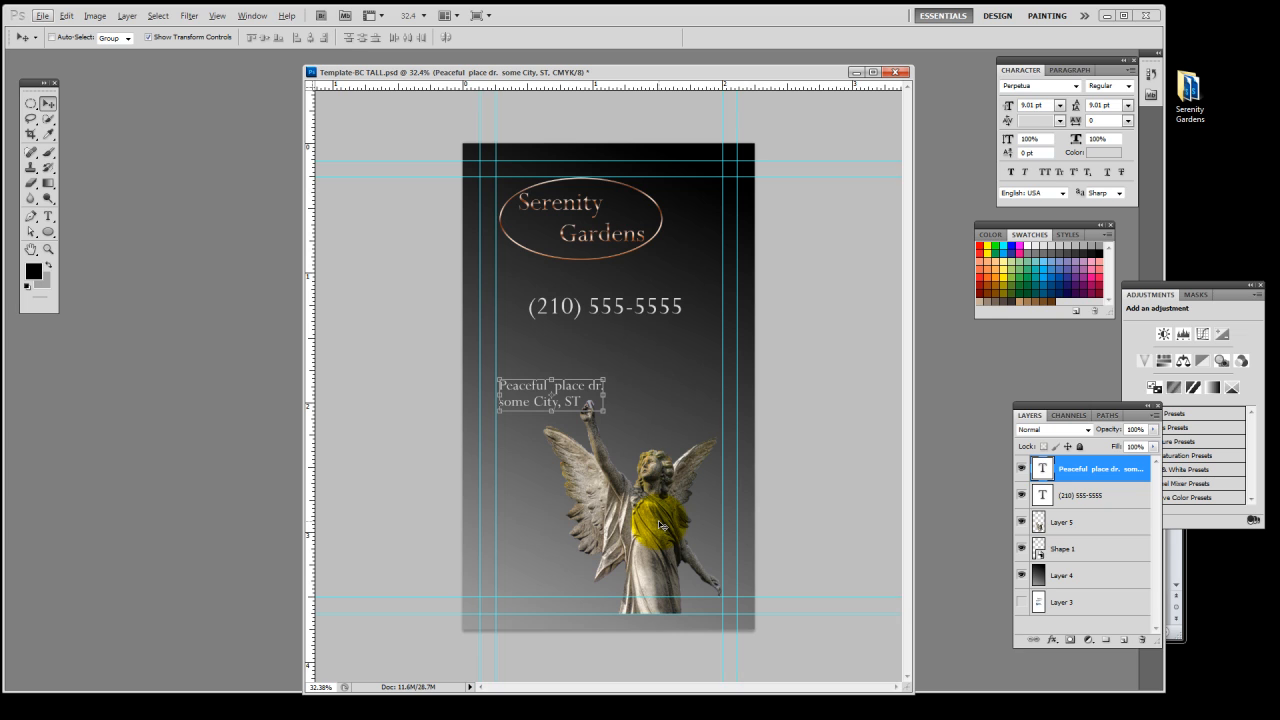
{"action": "key", "text": "alt+v"}
{"action": "left_click", "coordinate": [548, 37]}
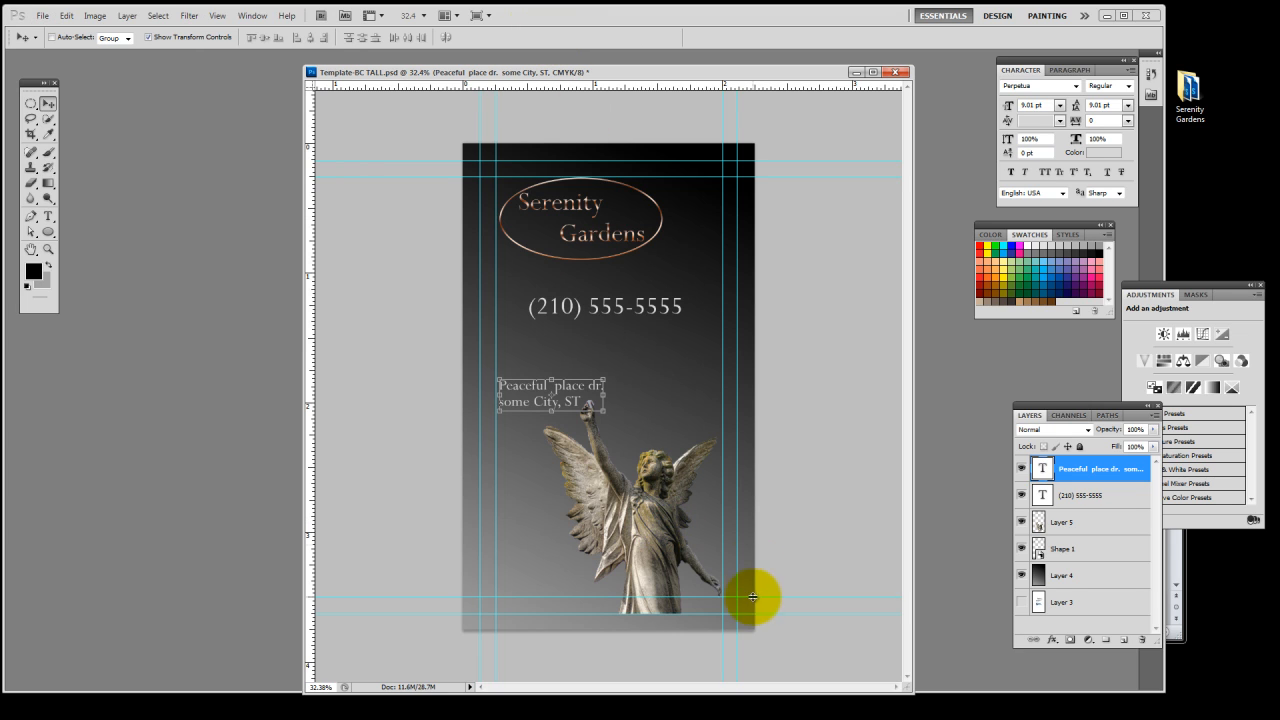
{"action": "left_click", "coordinate": [655, 525], "text": "ctrl"}
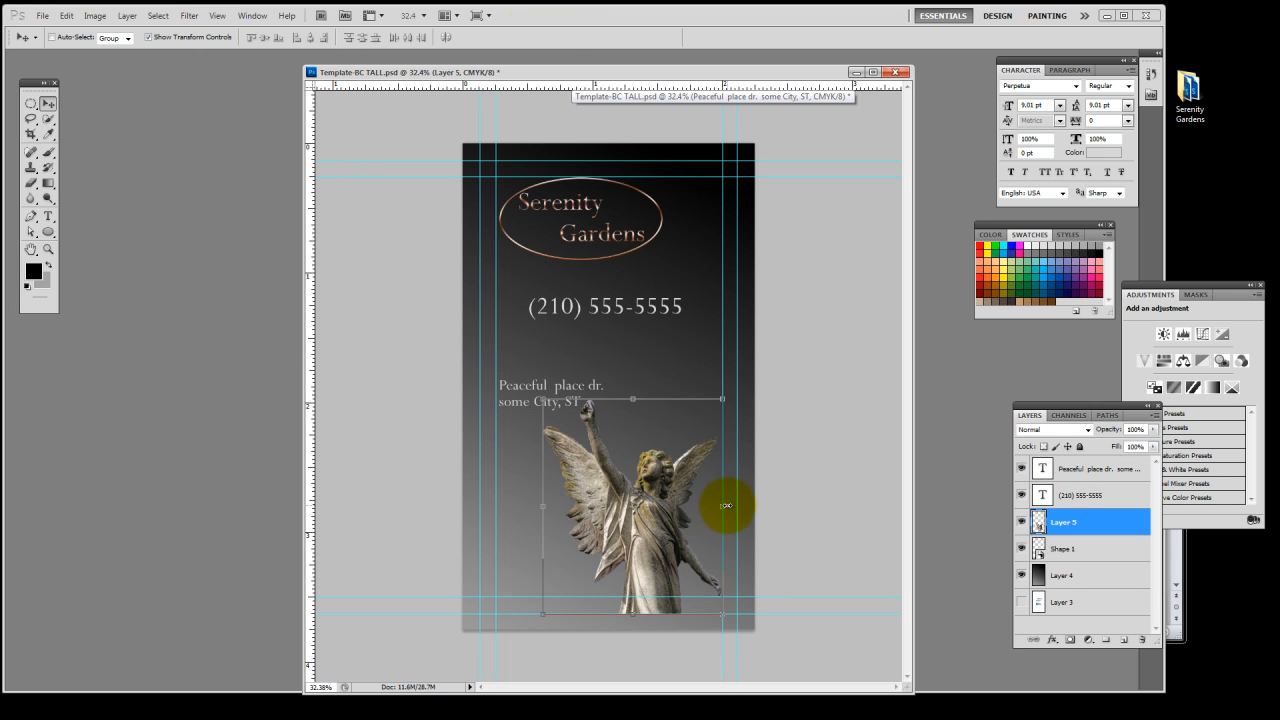
{"action": "double_click", "coordinate": [1105, 530]}
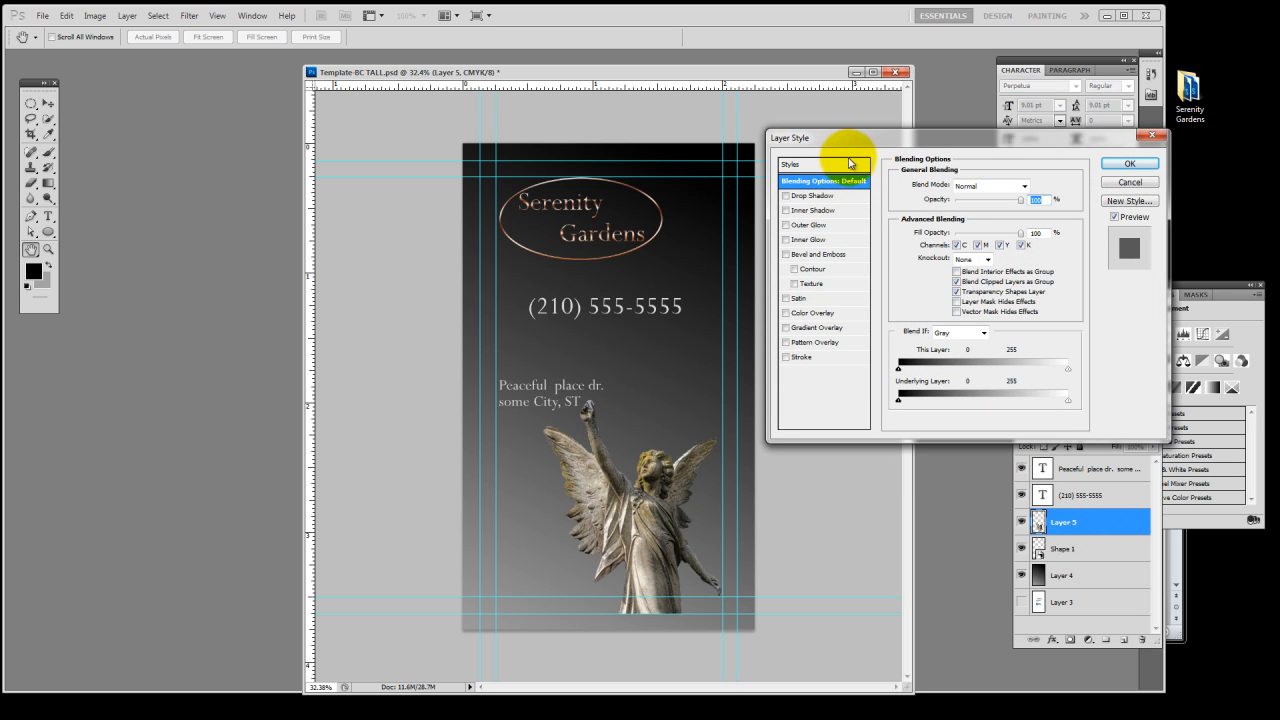
{"action": "left_click_drag", "start_coordinate": [837, 136], "coordinate": [778, 92]}
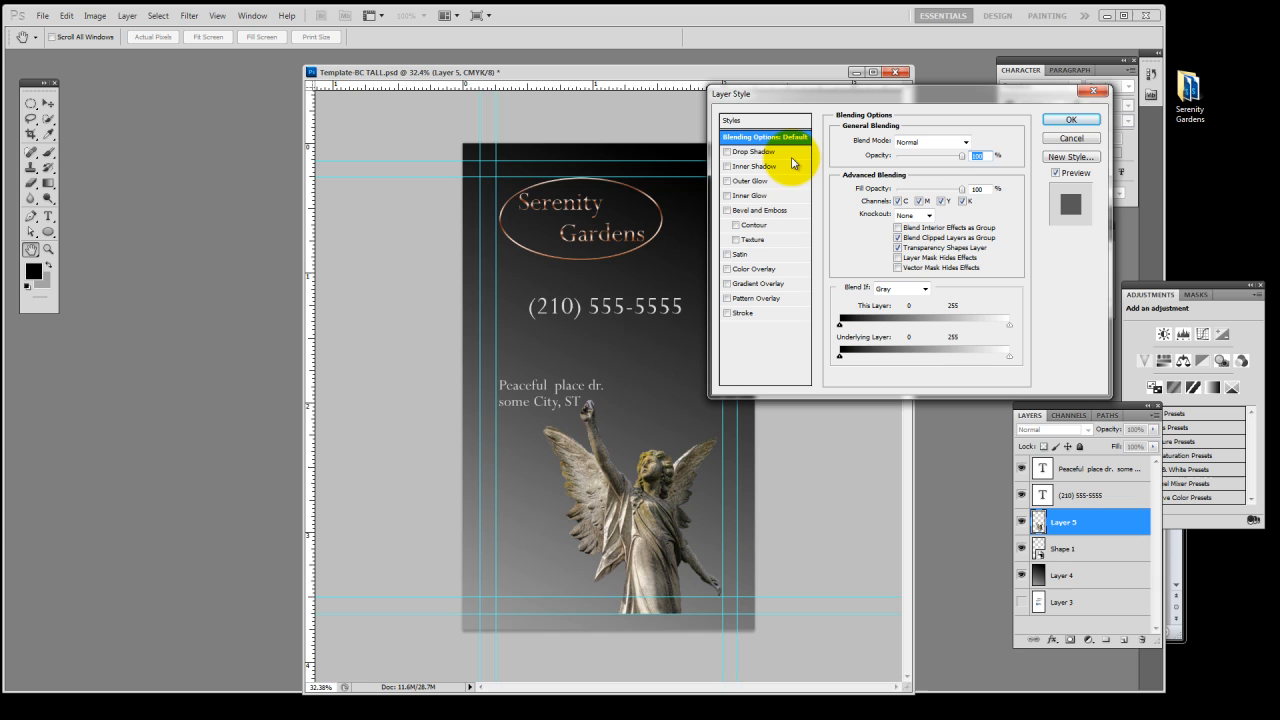
{"action": "left_click", "coordinate": [726, 181]}
{"action": "left_click", "coordinate": [756, 181]}
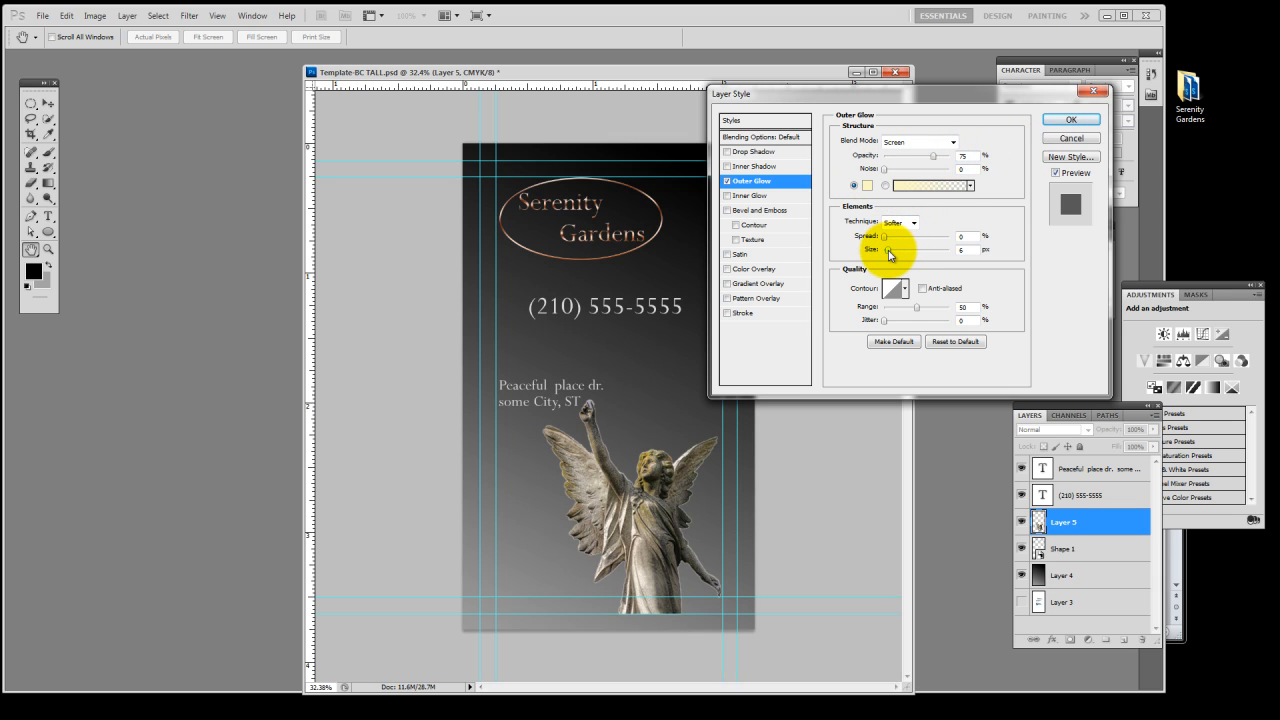
{"action": "left_click_drag", "start_coordinate": [888, 254], "coordinate": [930, 257]}
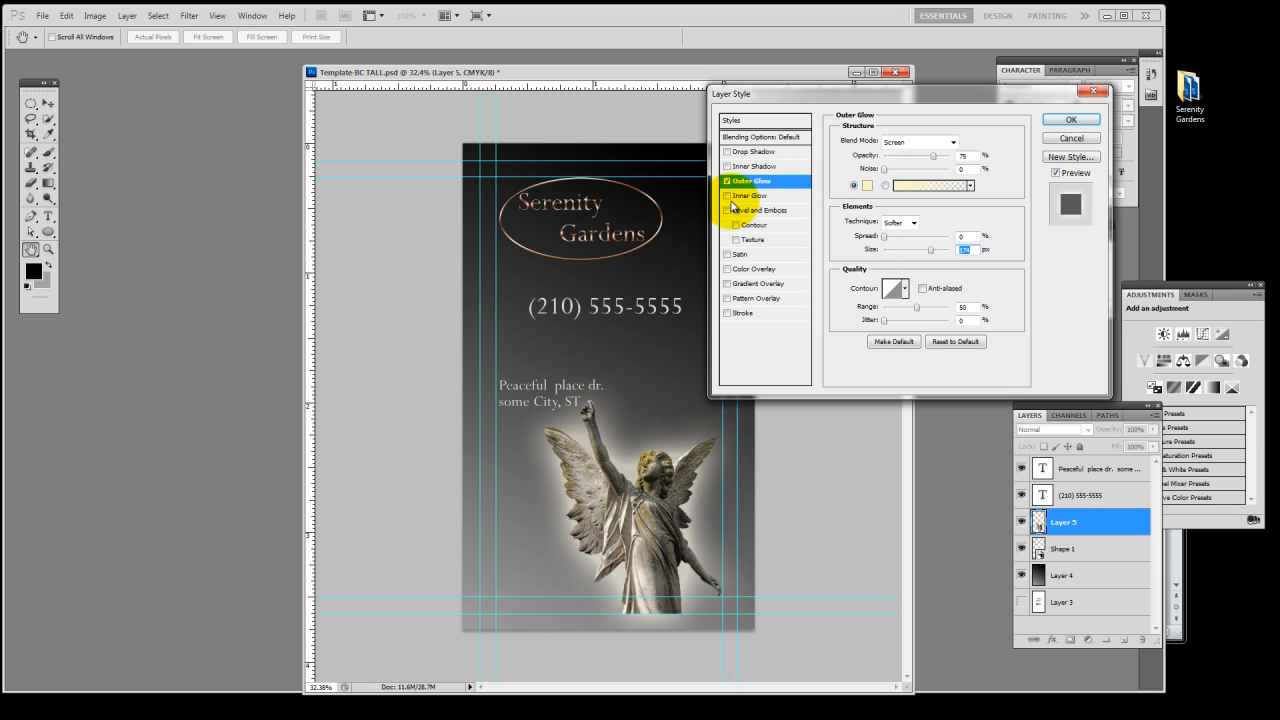
Add an Inner Glow to the angel, enlarge its size to brighten the figure broadly, and apply the layer style
{"action": "left_click", "coordinate": [727, 196]}
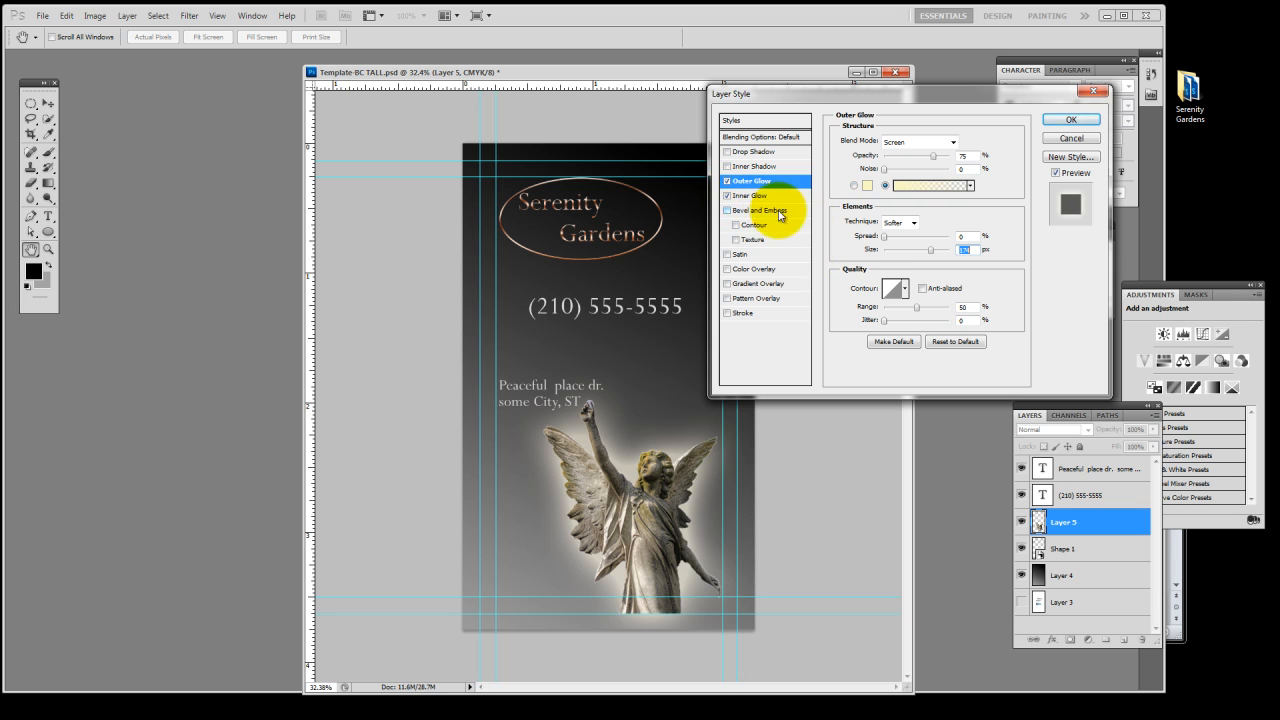
{"action": "left_click", "coordinate": [760, 196]}
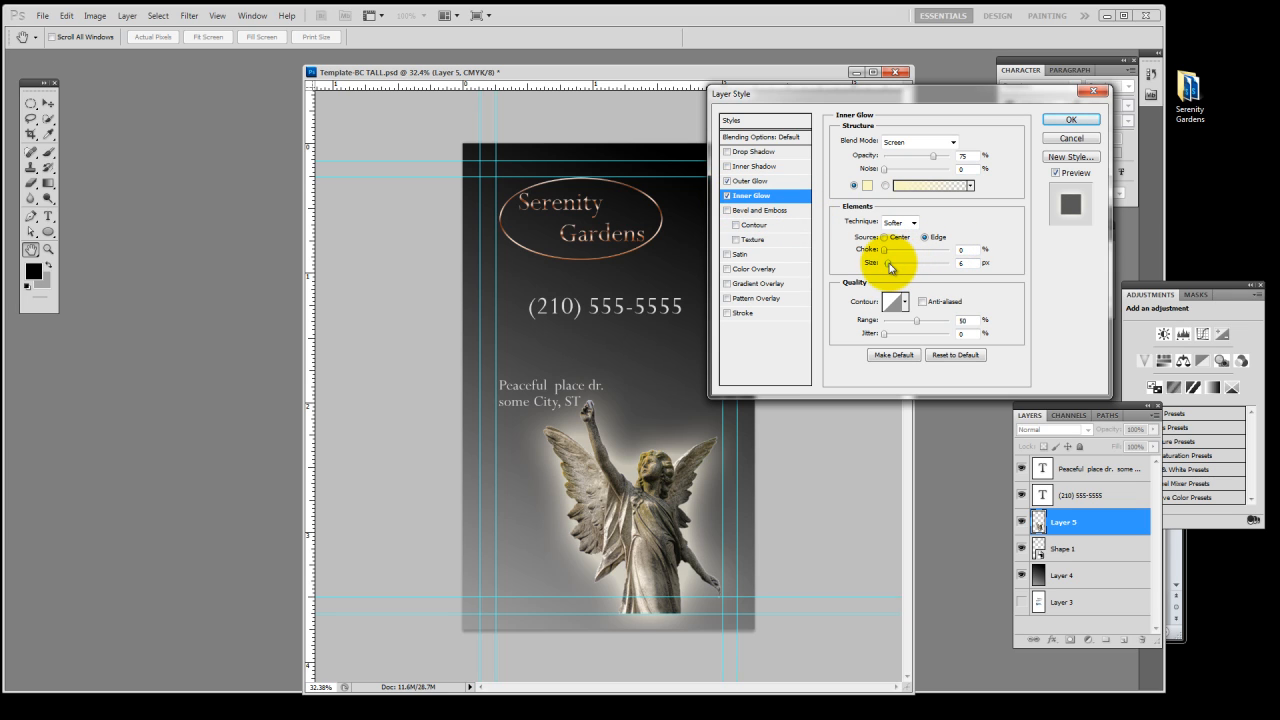
{"action": "left_click_drag", "start_coordinate": [888, 268], "coordinate": [945, 276]}
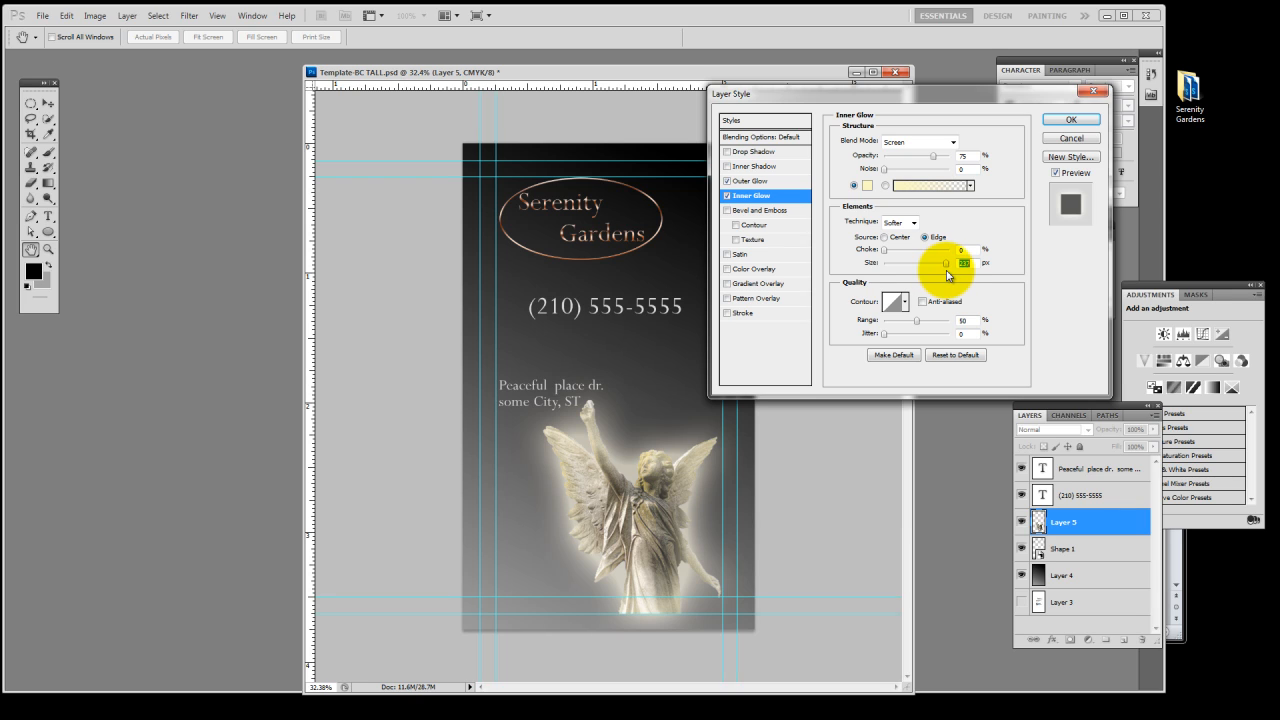
{"action": "left_click_drag", "start_coordinate": [947, 275], "coordinate": [935, 272]}
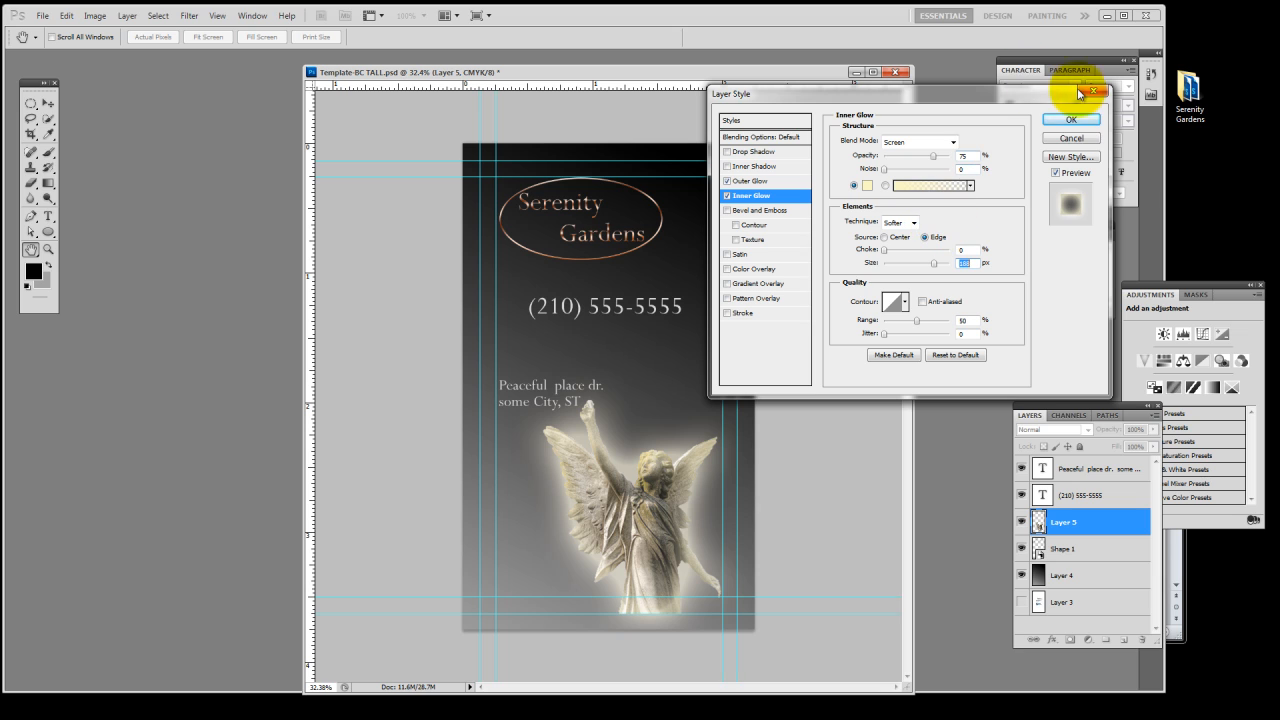
{"action": "left_click", "coordinate": [1069, 120]}
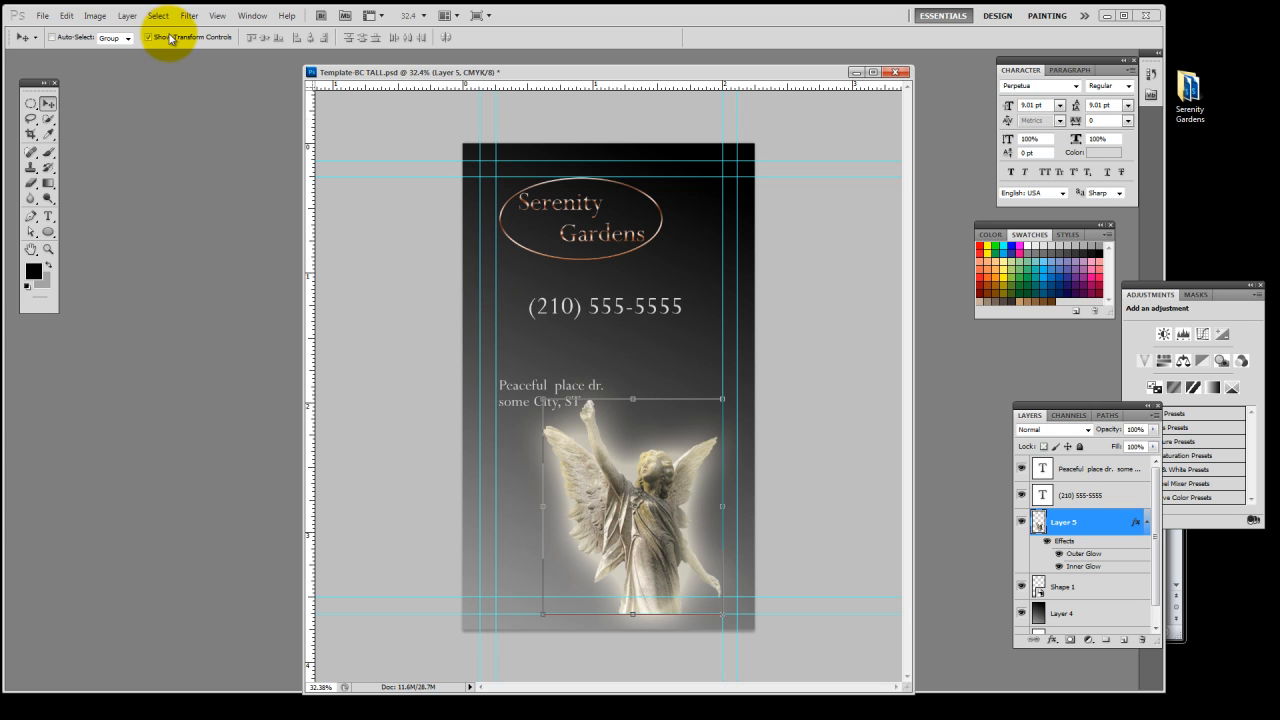
Start saving the card under a new name and create and open a folder named "bc 2 side" inside Serenity Gardens
{"action": "left_click", "coordinate": [45, 17]}
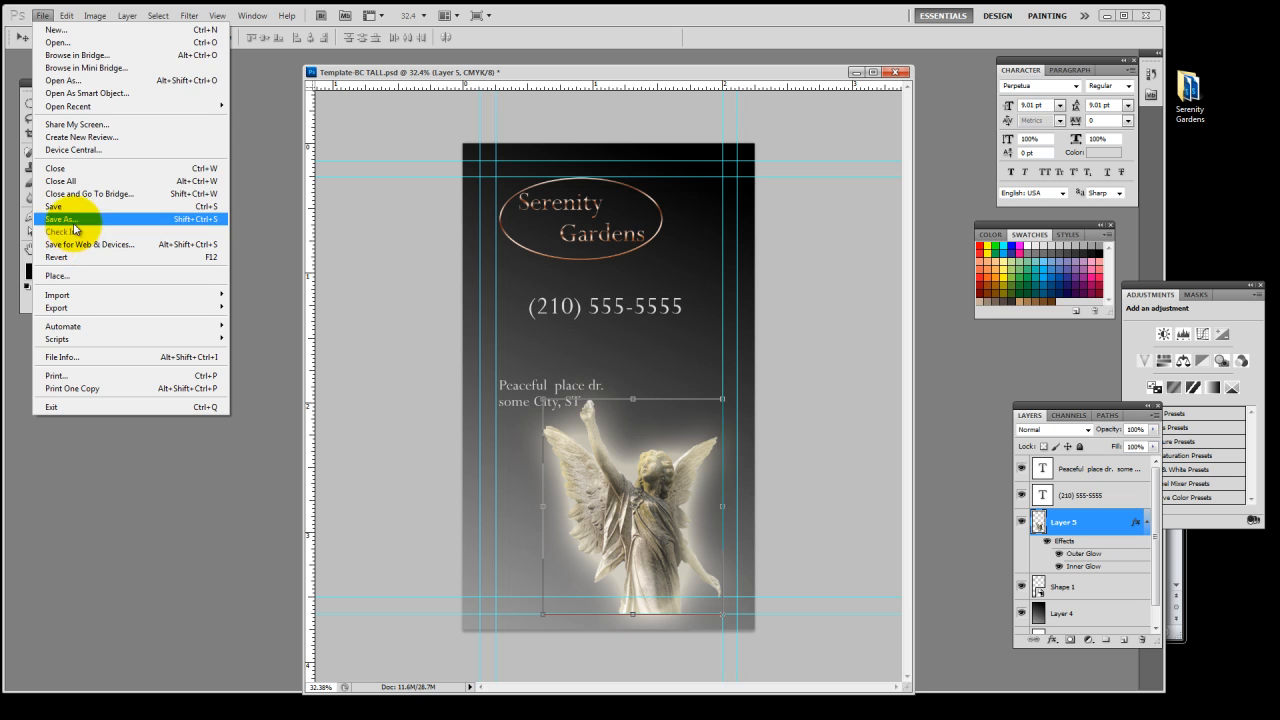
{"action": "left_click", "coordinate": [74, 229]}
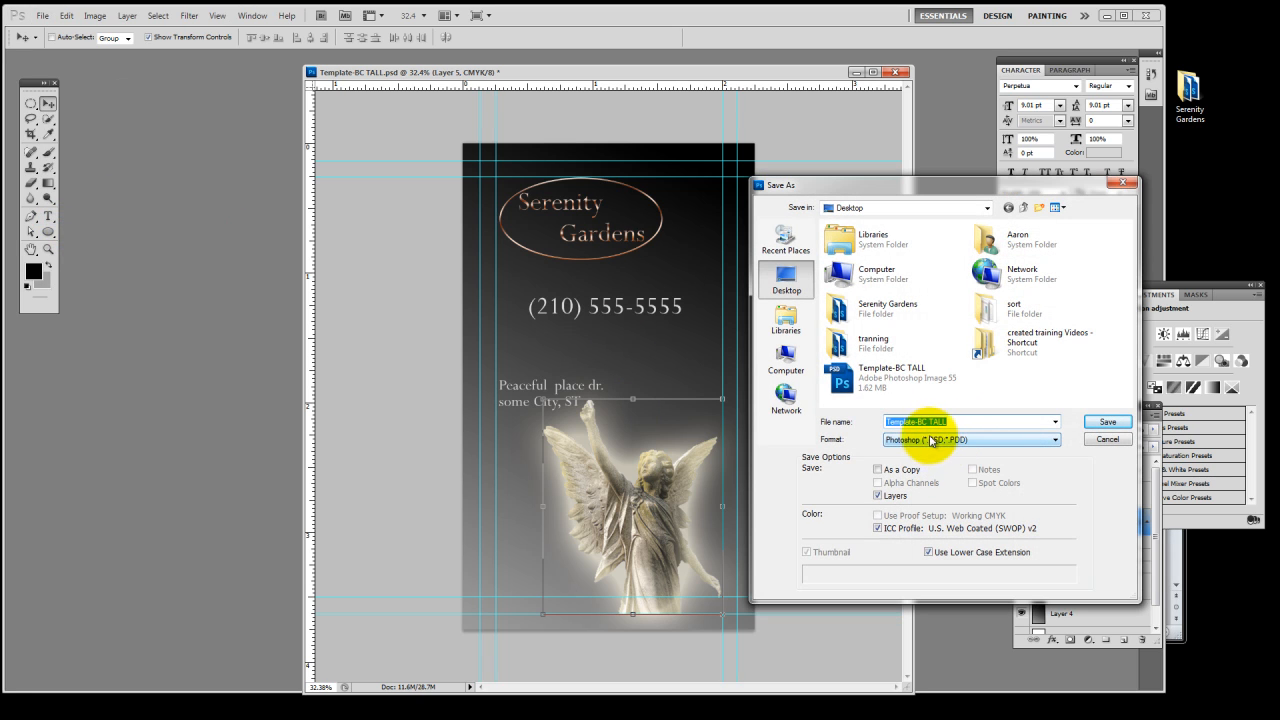
{"action": "double_click", "coordinate": [900, 305]}
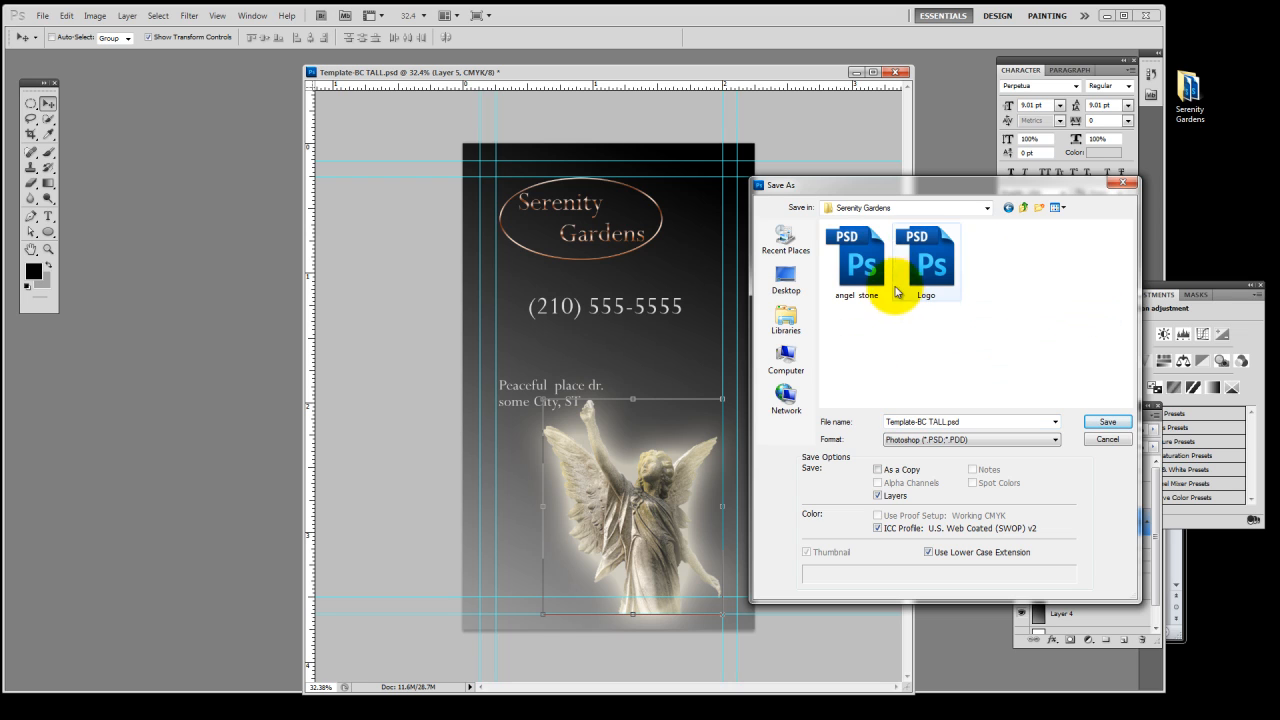
{"action": "left_click", "coordinate": [1040, 208]}
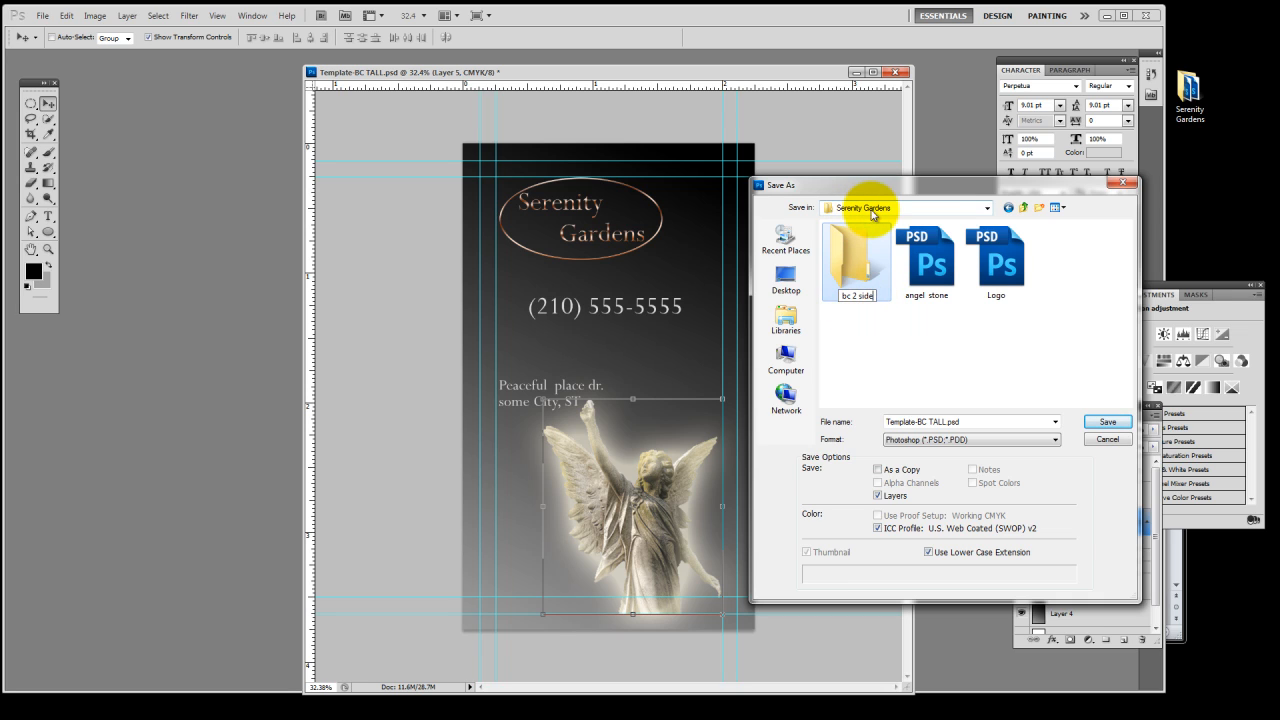
{"action": "double_click", "coordinate": [852, 252]}
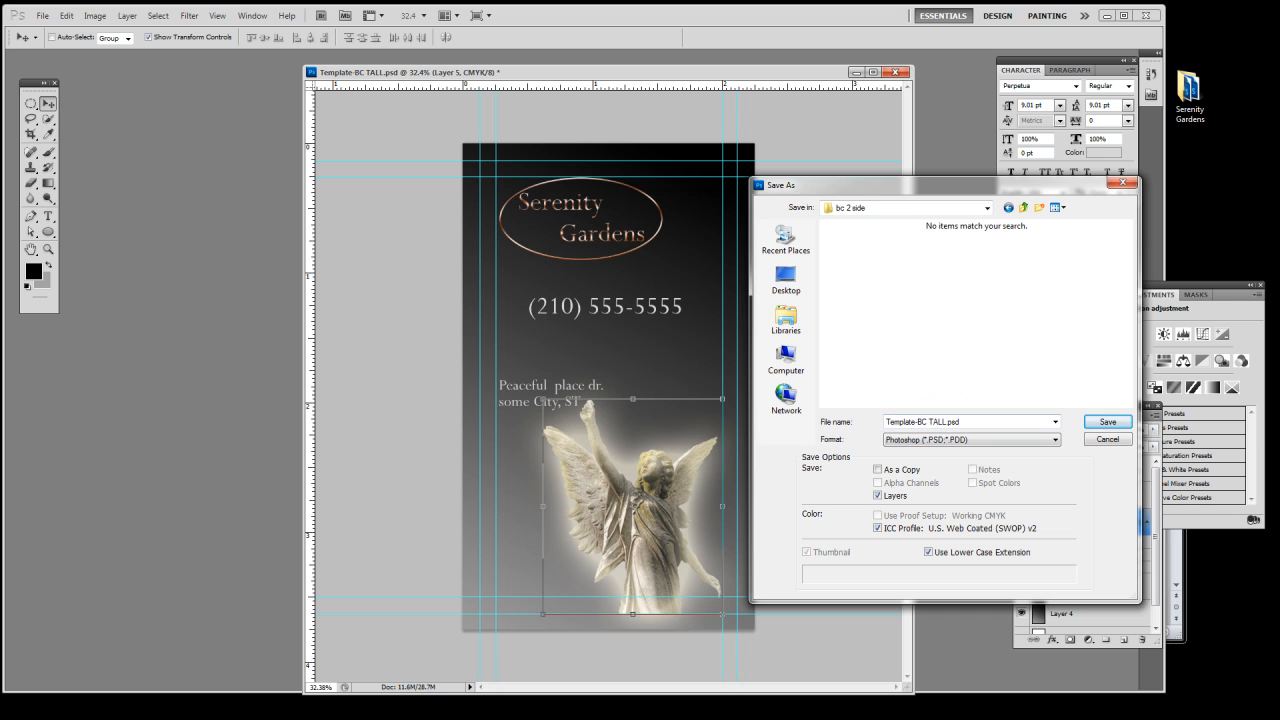
Copy "Serenity Gardens" from the Word document and use it to replace "Template" in the card's file name
{"action": "key", "text": "alt+Tab"}
{"action": "left_click_drag", "start_coordinate": [712, 473], "coordinate": [608, 475]}
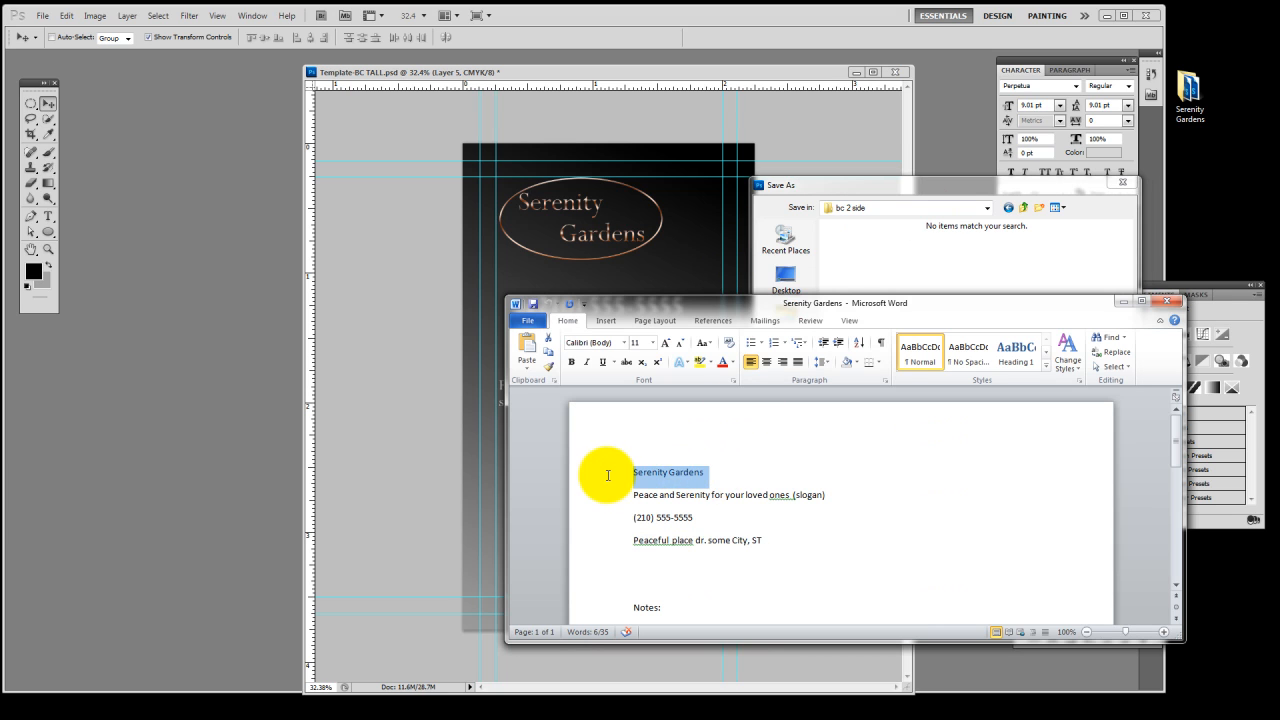
{"action": "key", "text": "alt+Tab"}
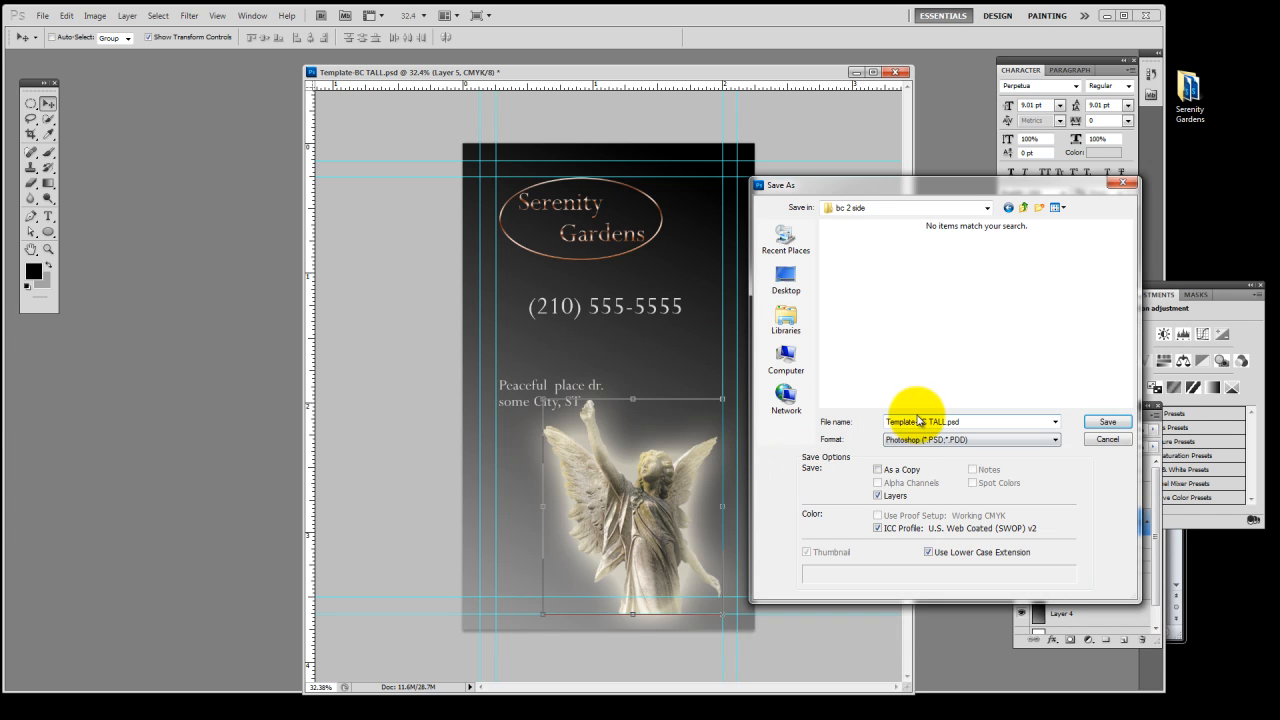
{"action": "left_click_drag", "start_coordinate": [916, 421], "coordinate": [871, 428]}
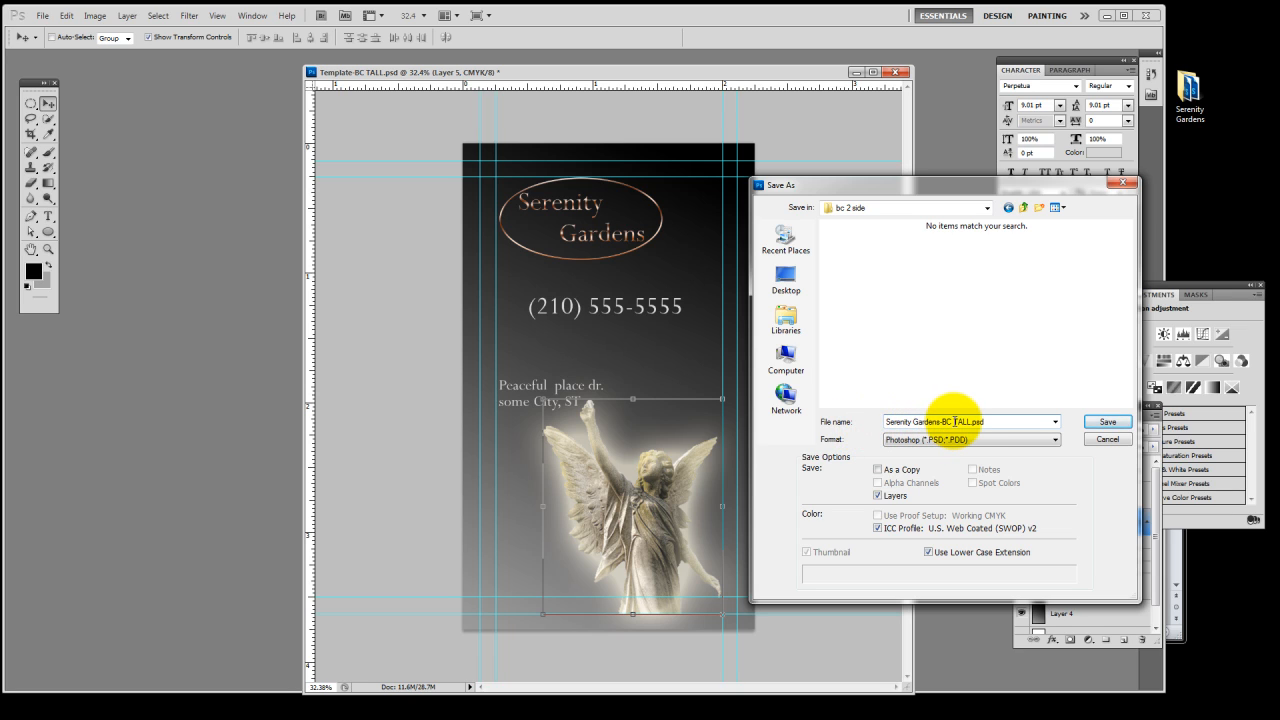
Complete the file name as "Serenity Gardens-BC front sideTALL.psd" and save it with Maximize Compatibility enabled
{"action": "left_click", "coordinate": [955, 421]}
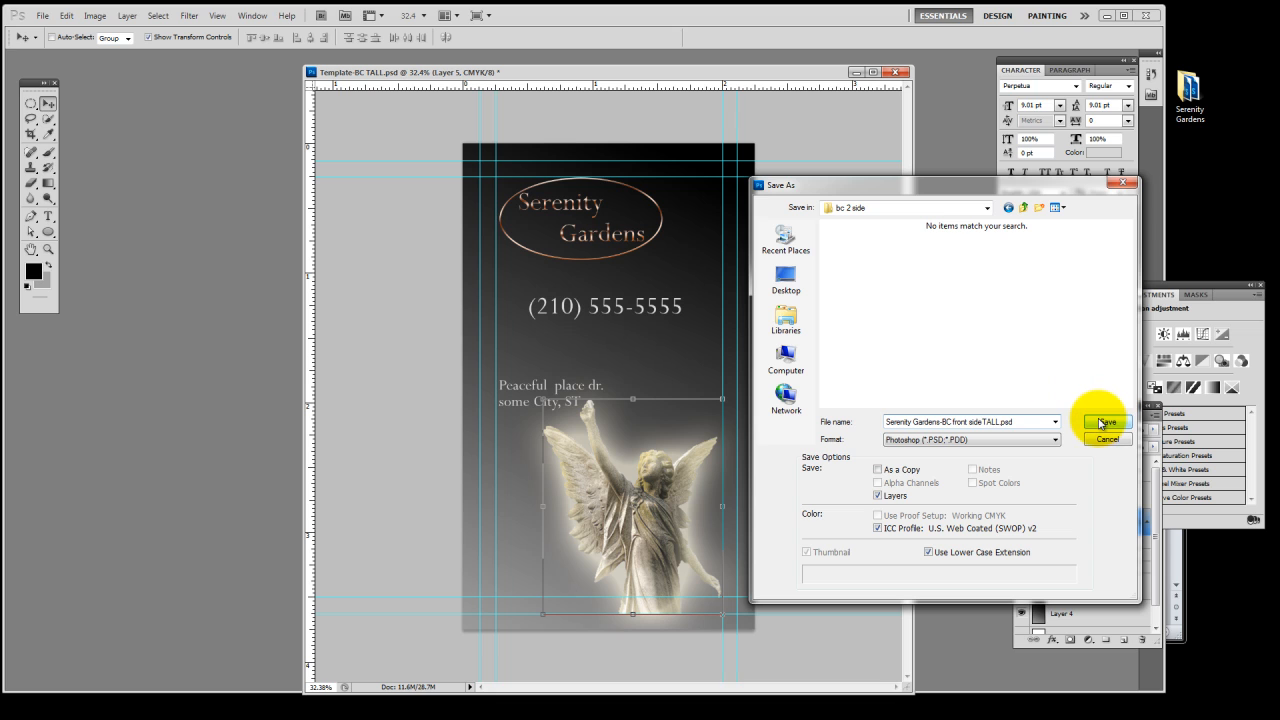
{"action": "left_click", "coordinate": [983, 422]}
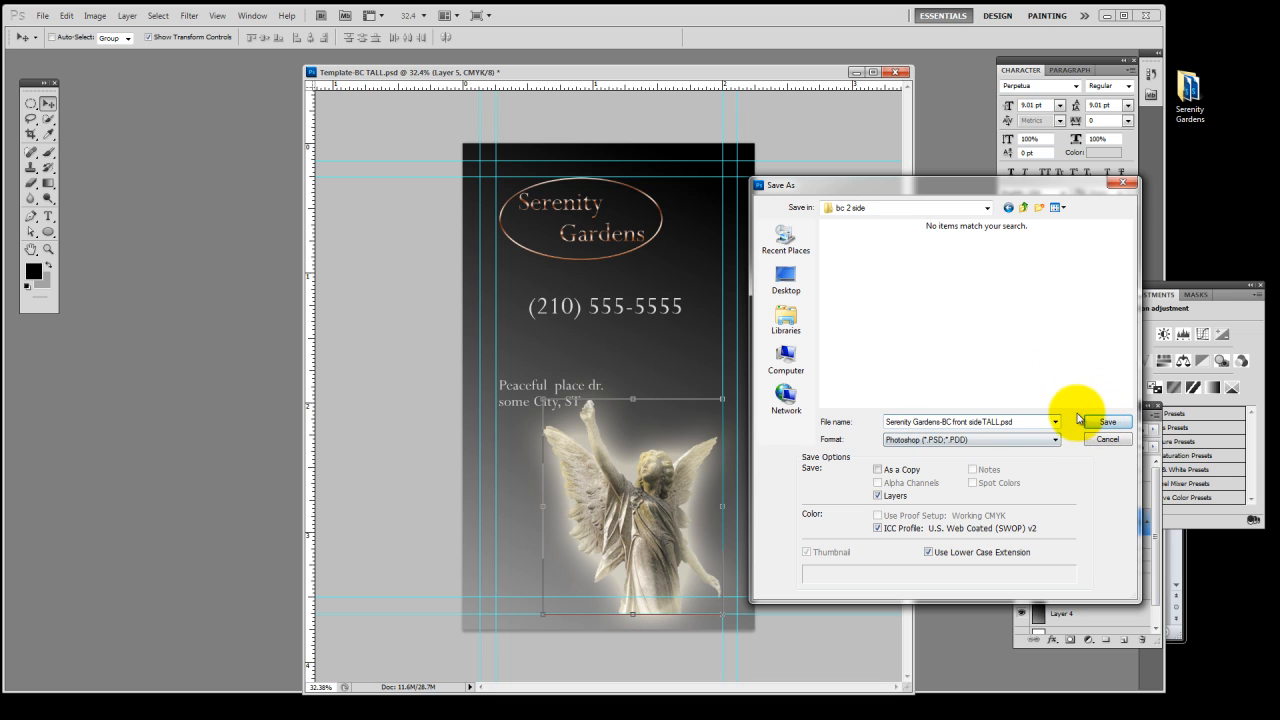
{"action": "left_click", "coordinate": [1104, 424]}
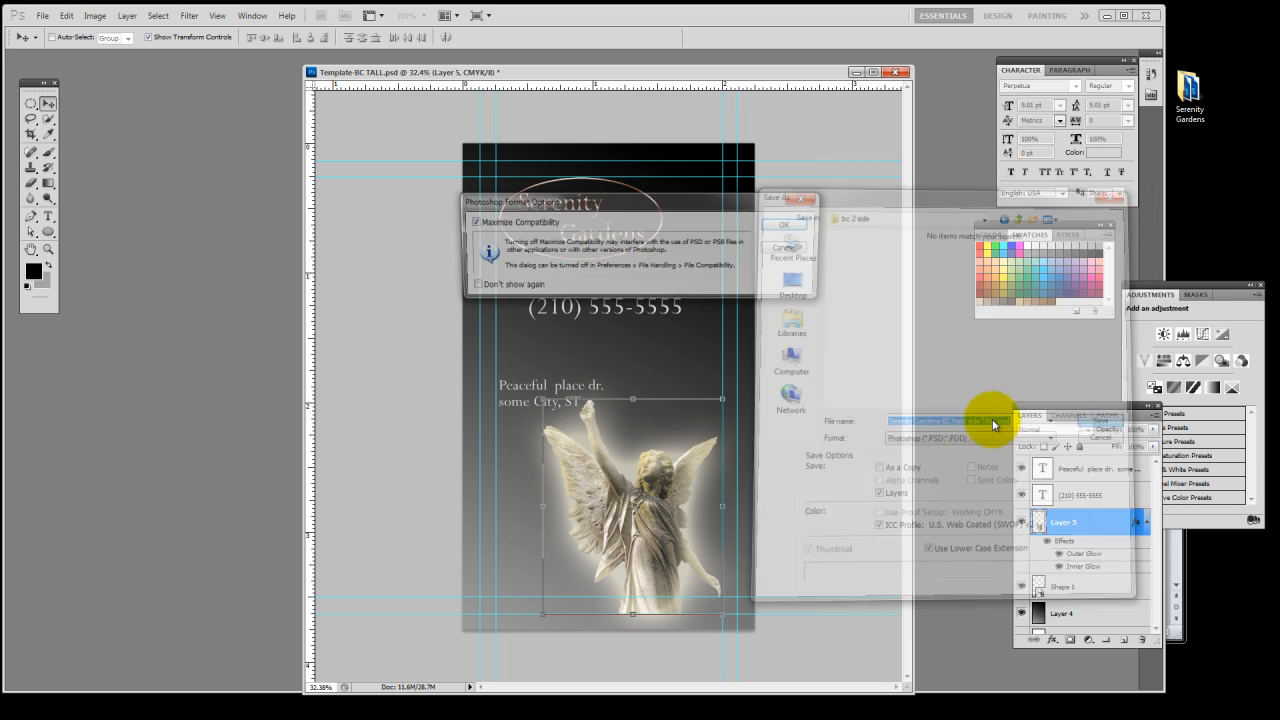
{"action": "left_click", "coordinate": [794, 219]}
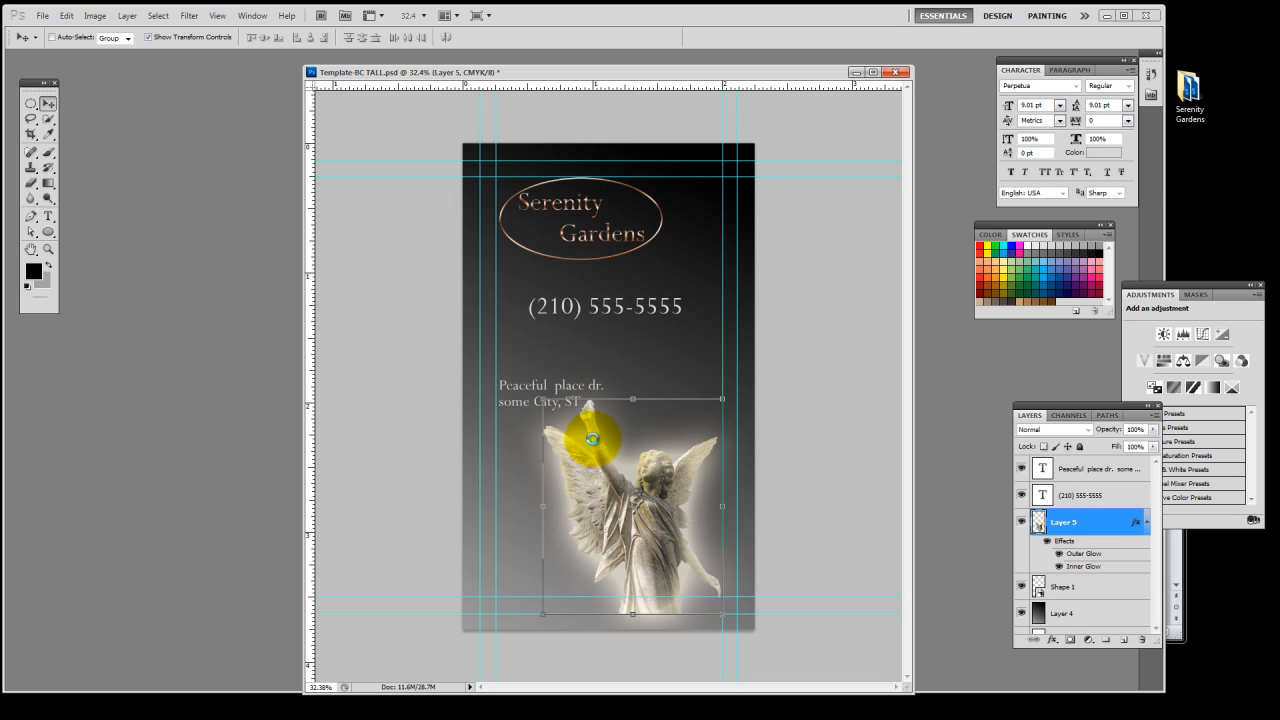
Start another save of the card and create and open a folder named "proofs" inside Serenity Gardens
{"action": "left_click", "coordinate": [41, 16]}
{"action": "left_click", "coordinate": [103, 219]}
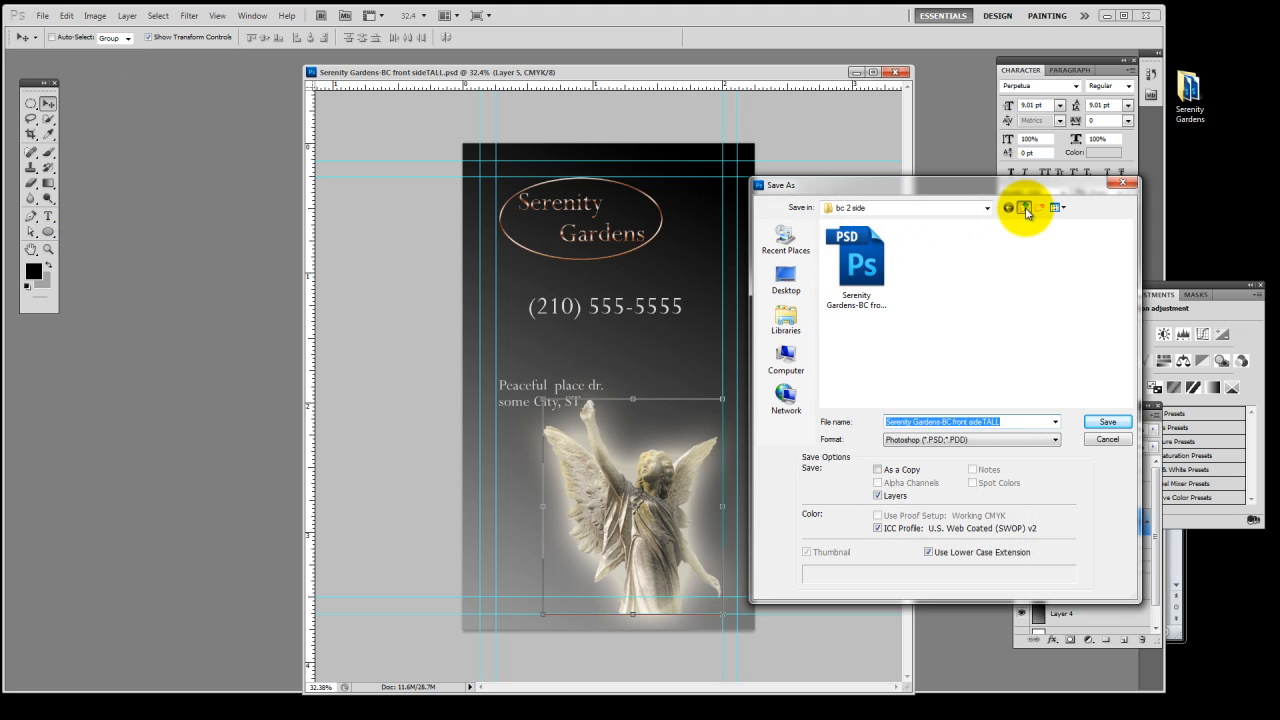
{"action": "left_click", "coordinate": [1025, 210]}
{"action": "left_click", "coordinate": [1040, 207]}
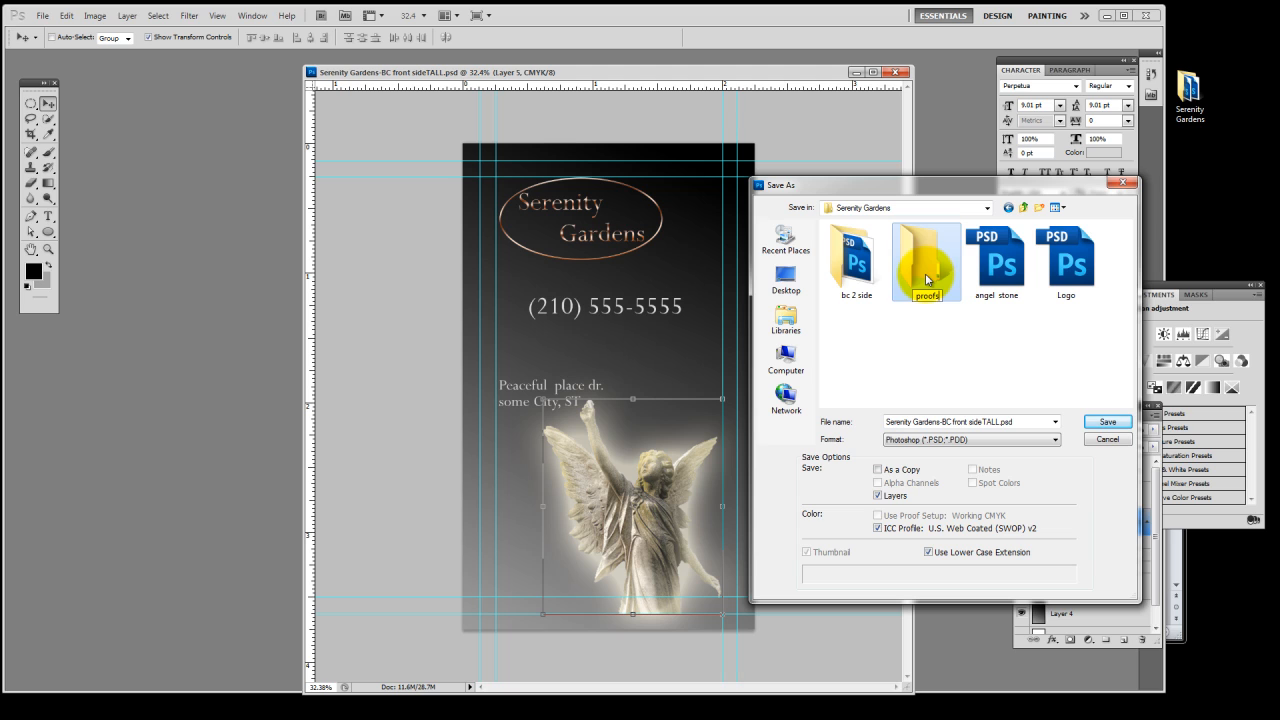
{"action": "double_click", "coordinate": [925, 273]}
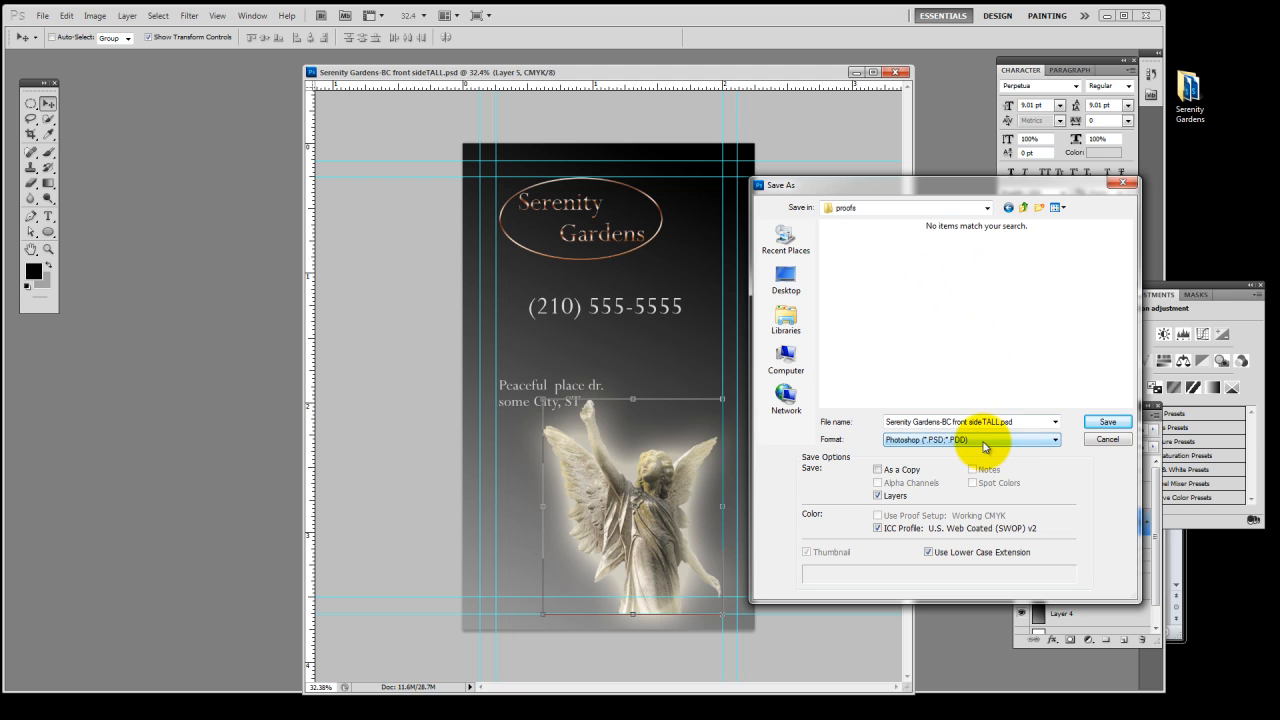
Save a JPEG copy in the proofs folder, named "Serenity Gardens-BC front sideTALL proof1.jpg"
{"action": "left_click", "coordinate": [983, 447]}
{"action": "left_click", "coordinate": [963, 482]}
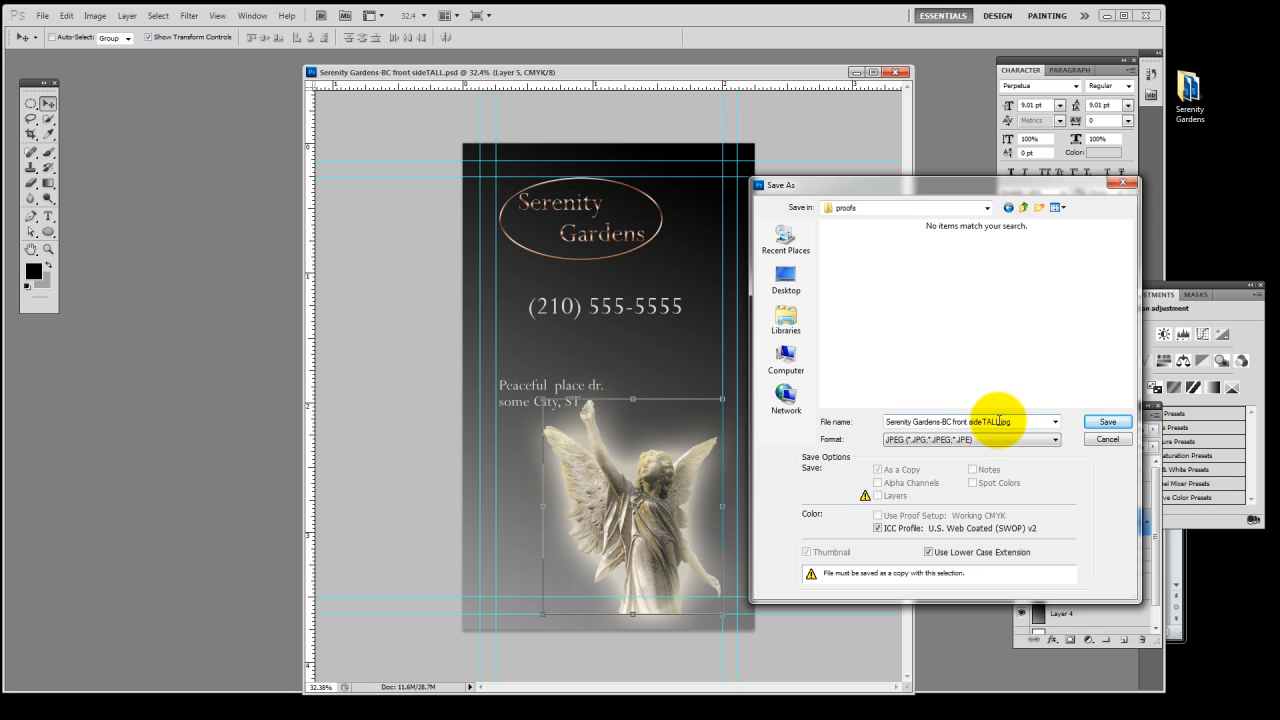
{"action": "left_click", "coordinate": [999, 421]}
{"action": "left_click", "coordinate": [998, 421]}
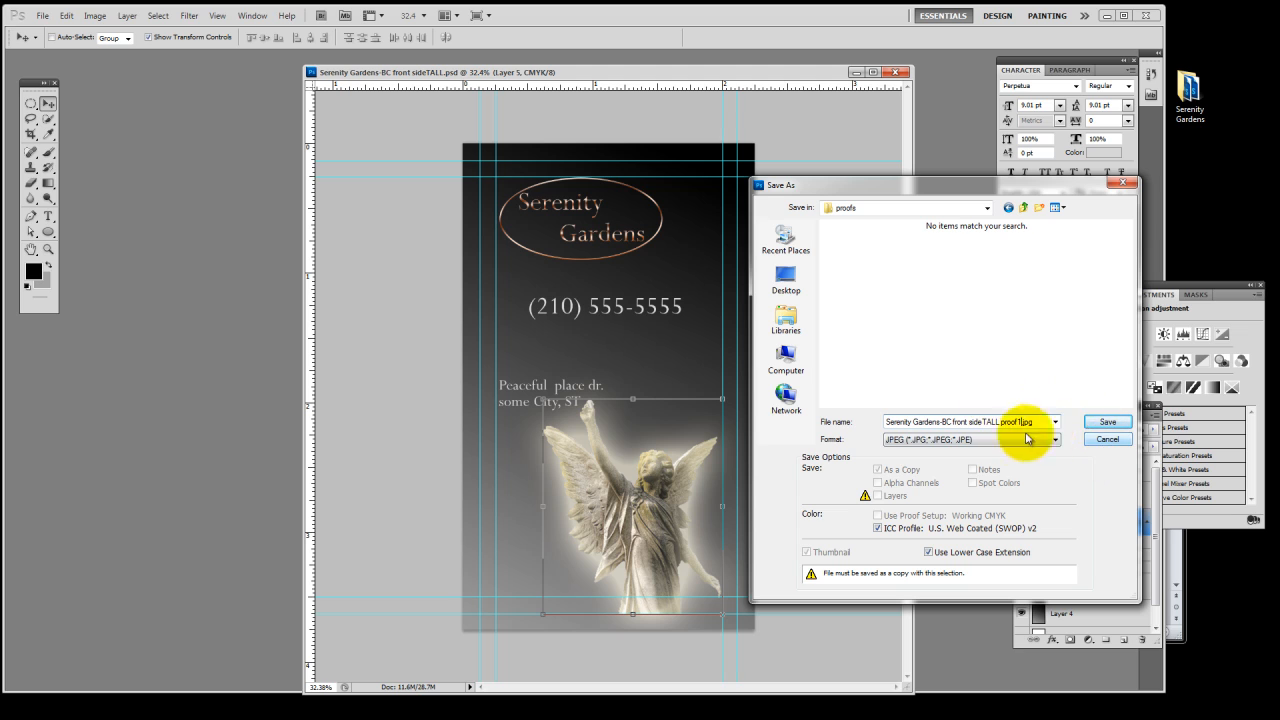
{"action": "left_click", "coordinate": [1018, 422]}
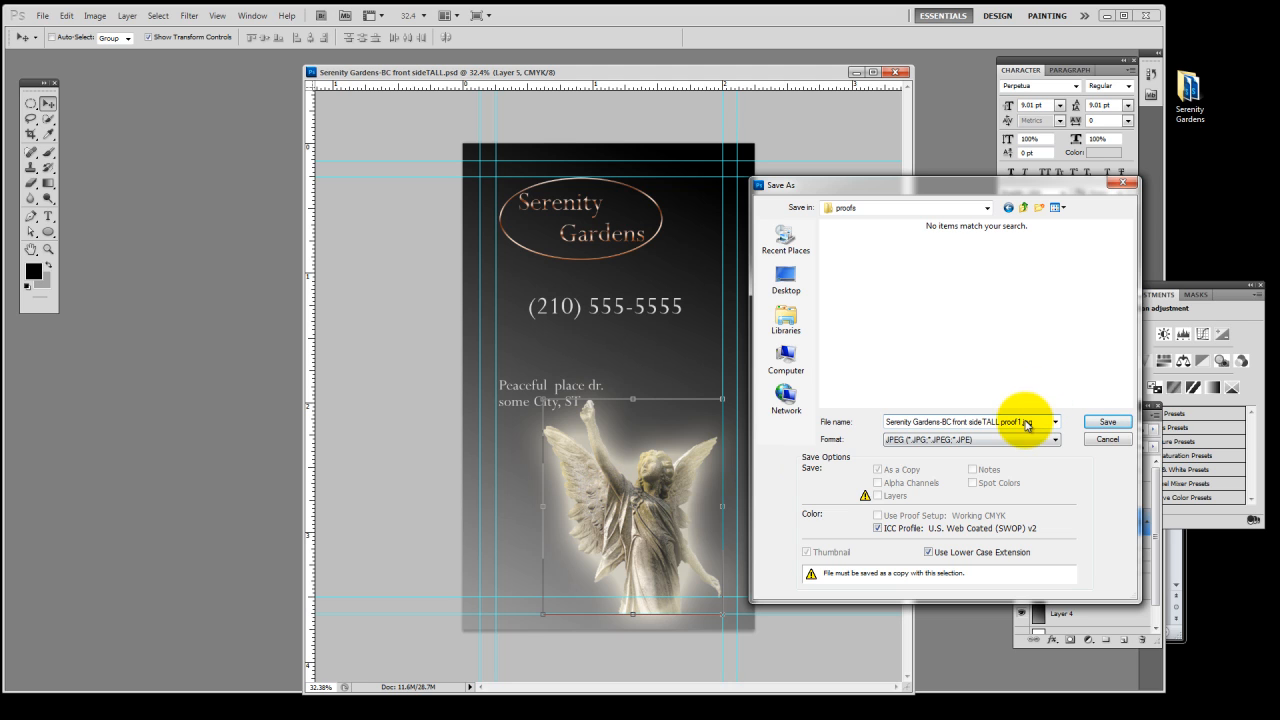
{"action": "left_click", "coordinate": [1020, 427]}
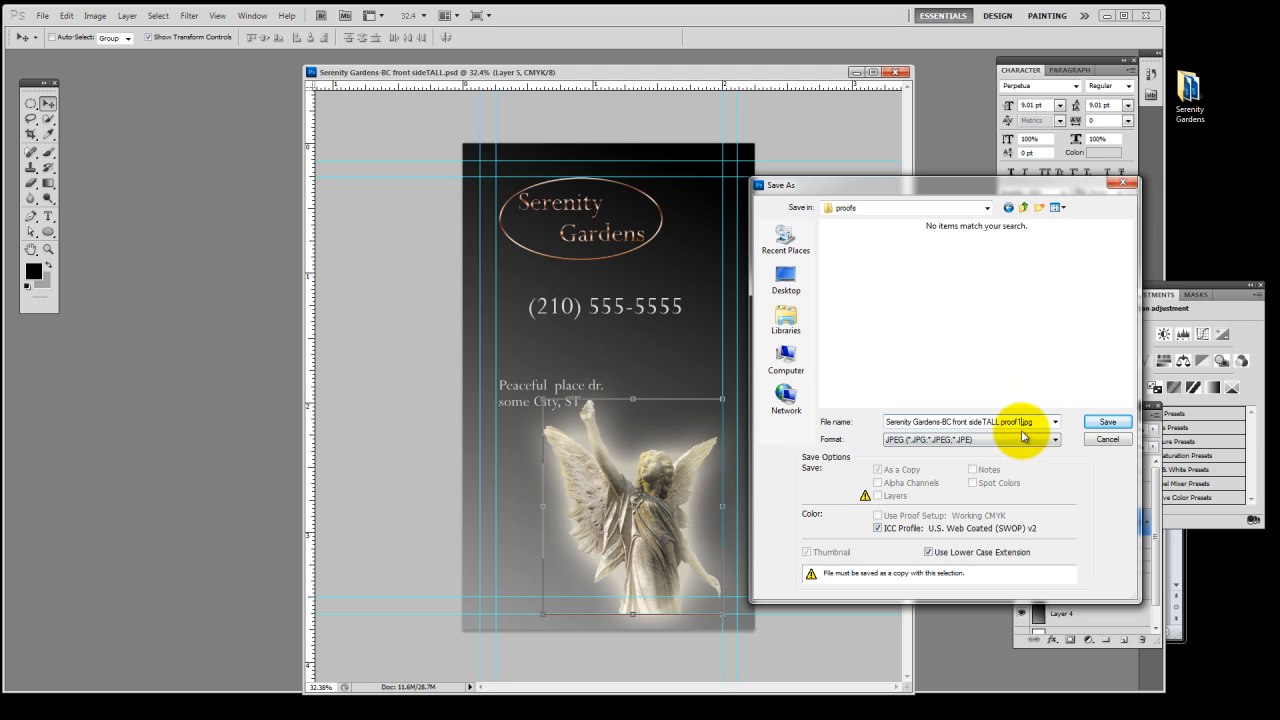
{"action": "left_click", "coordinate": [1105, 423]}
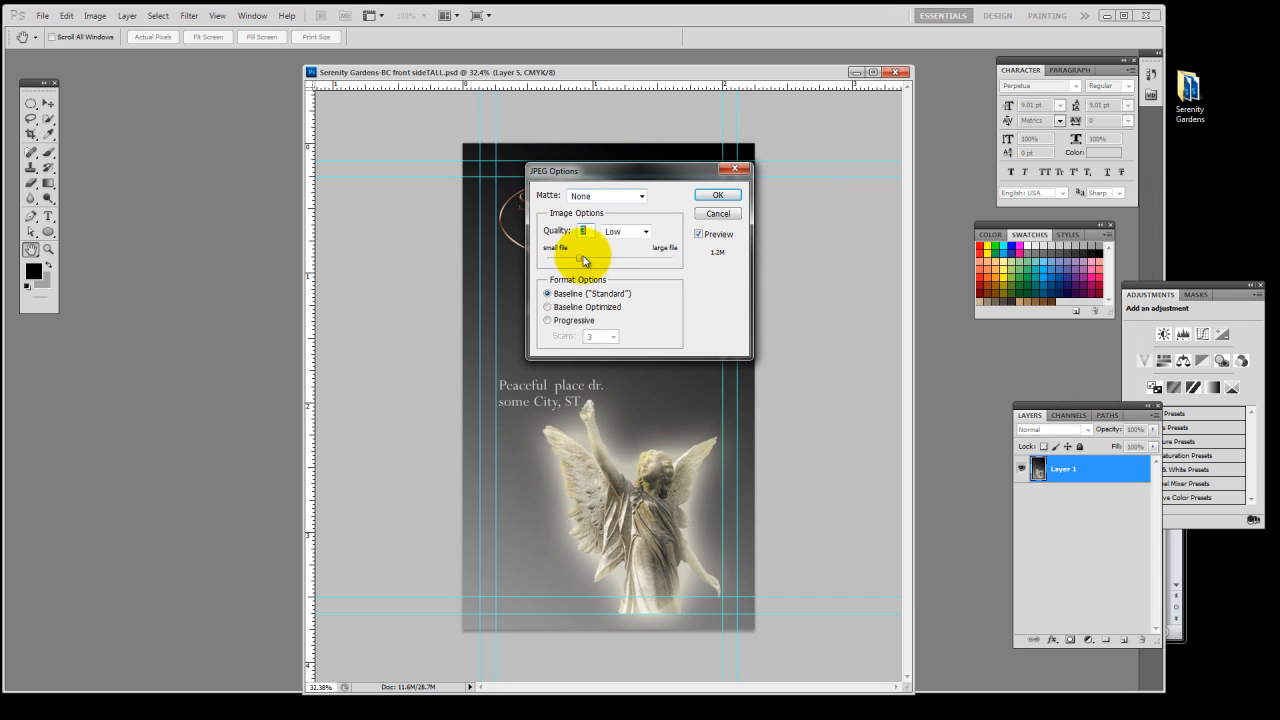
Set the JPEG quality to 2 (Low), move the options dialog off the artwork, and finish saving the proof
{"action": "mouse_move", "coordinate": [579, 267]}
{"action": "left_mouse_down"}
{"action": "mouse_move", "coordinate": [651, 251]}
{"action": "mouse_move", "coordinate": [590, 263]}
{"action": "left_mouse_up"}
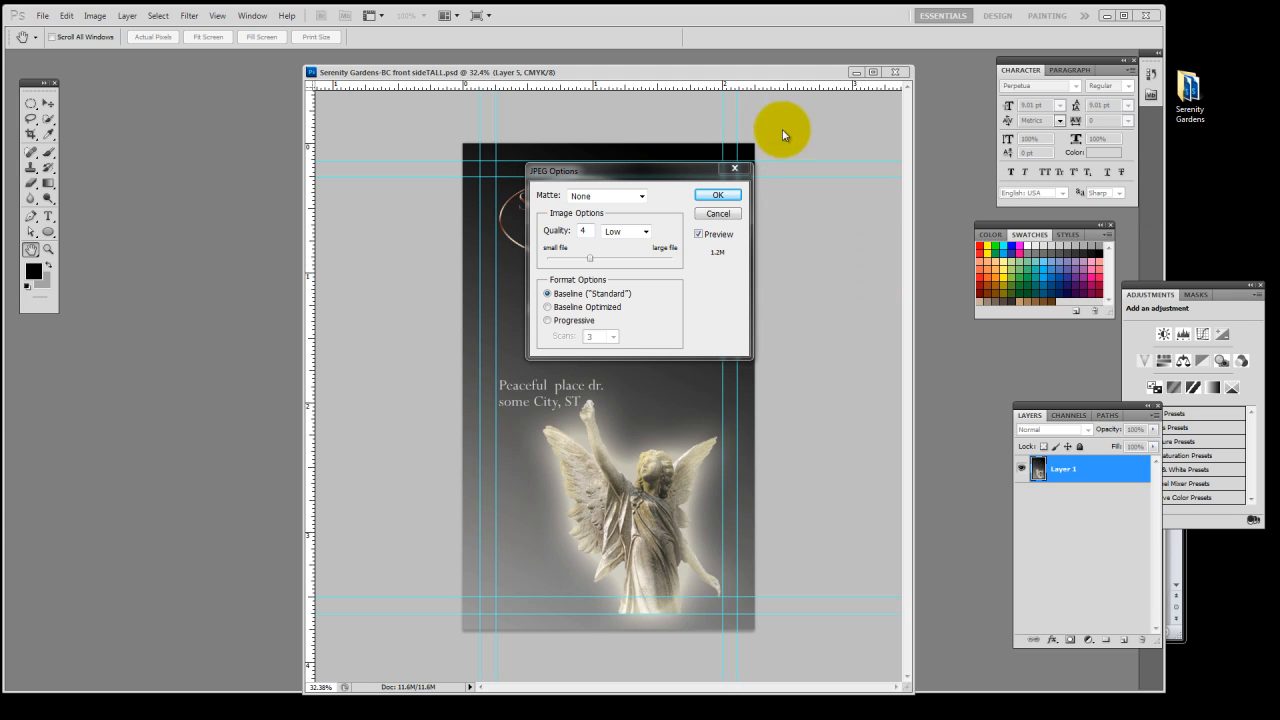
{"action": "left_click", "coordinate": [590, 261]}
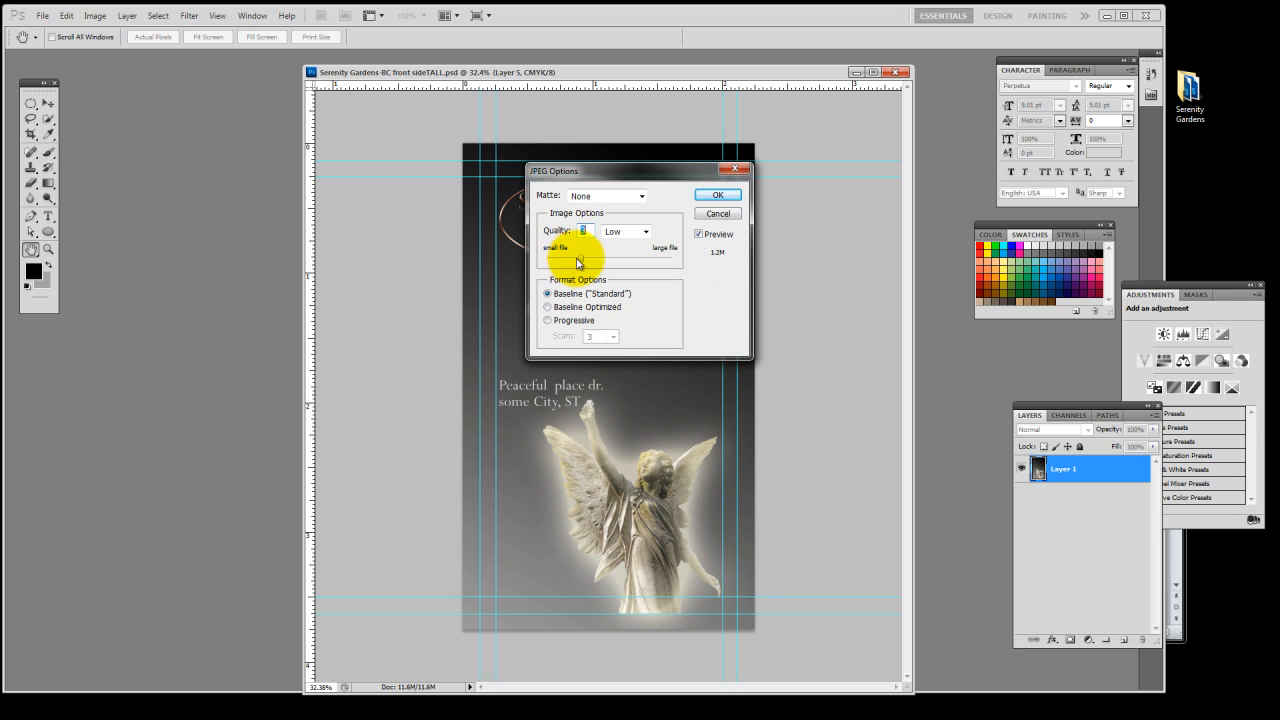
{"action": "left_click_drag", "start_coordinate": [582, 264], "coordinate": [583, 264]}
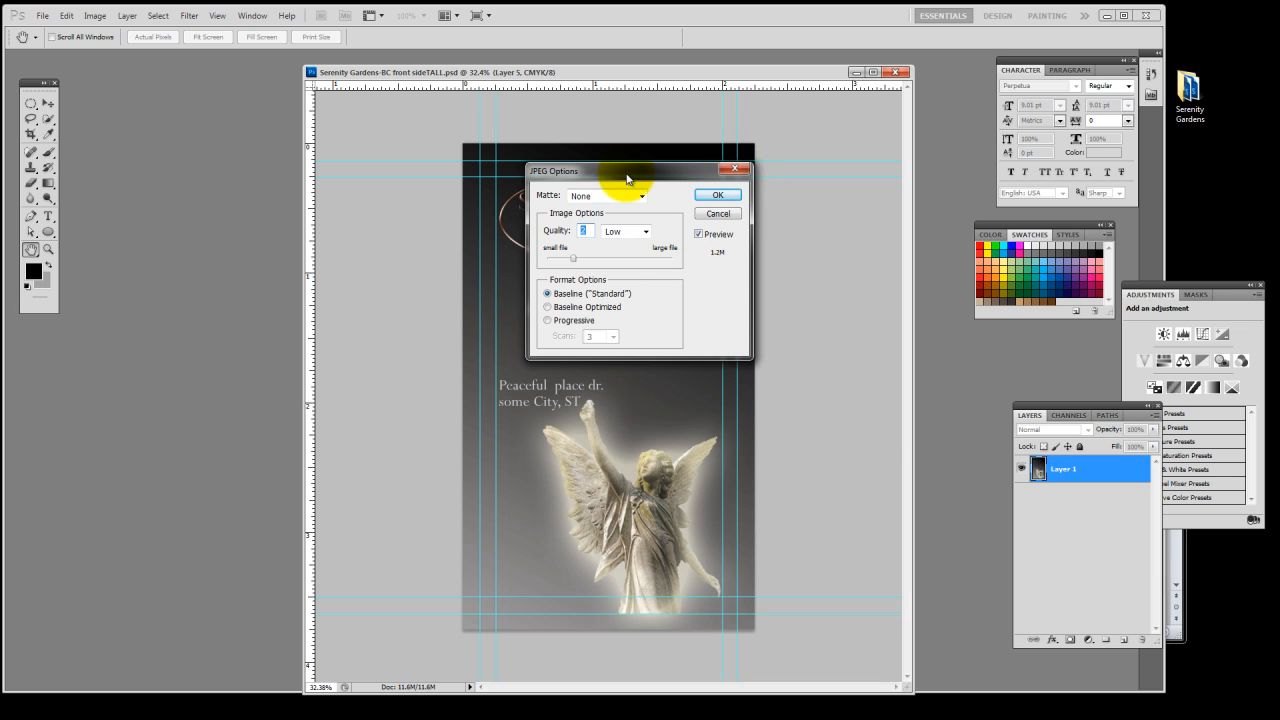
{"action": "left_click_drag", "start_coordinate": [634, 171], "coordinate": [886, 249]}
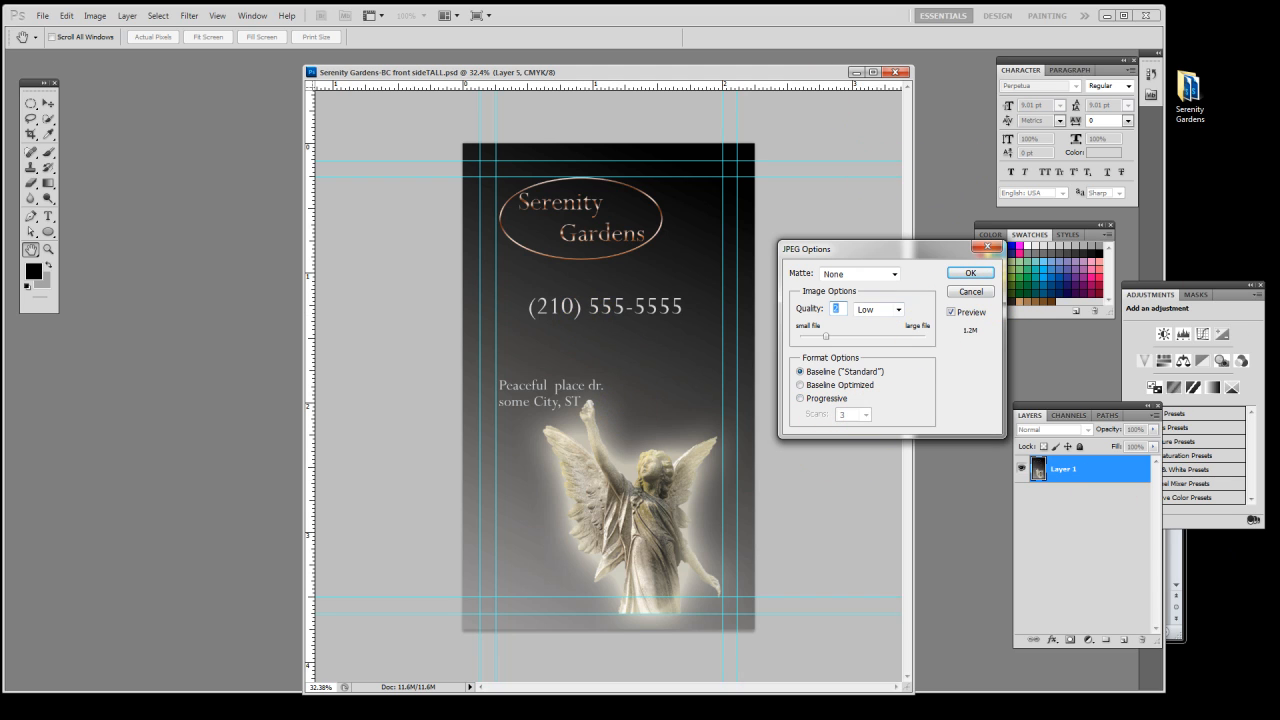
{"action": "left_click", "coordinate": [970, 273]}
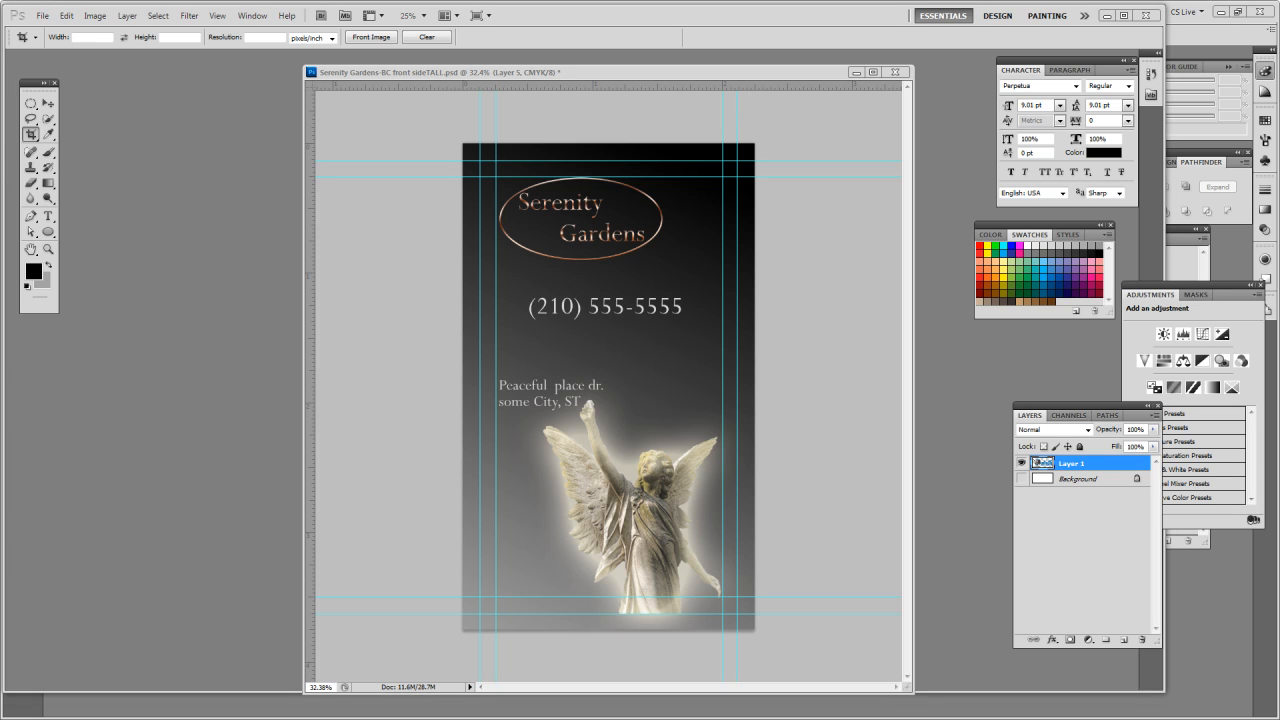
Bring the 1 Stop Computers & Printing logo onto the card, rotate it to -54.65°, and place it diagonally across the middle
{"action": "key", "text": "v"}
{"action": "left_click_drag", "start_coordinate": [1279, 470], "coordinate": [647, 405]}
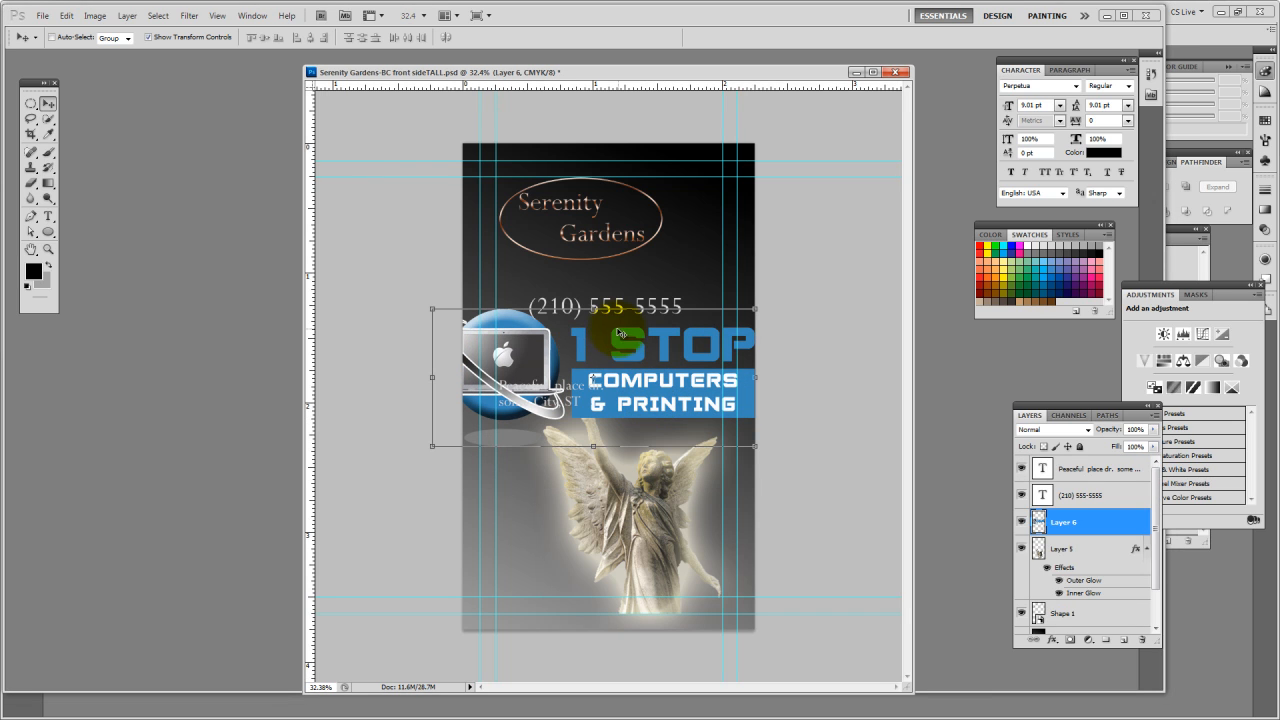
{"action": "left_click_drag", "start_coordinate": [596, 302], "coordinate": [517, 322]}
{"action": "left_click_drag", "start_coordinate": [596, 370], "coordinate": [622, 449]}
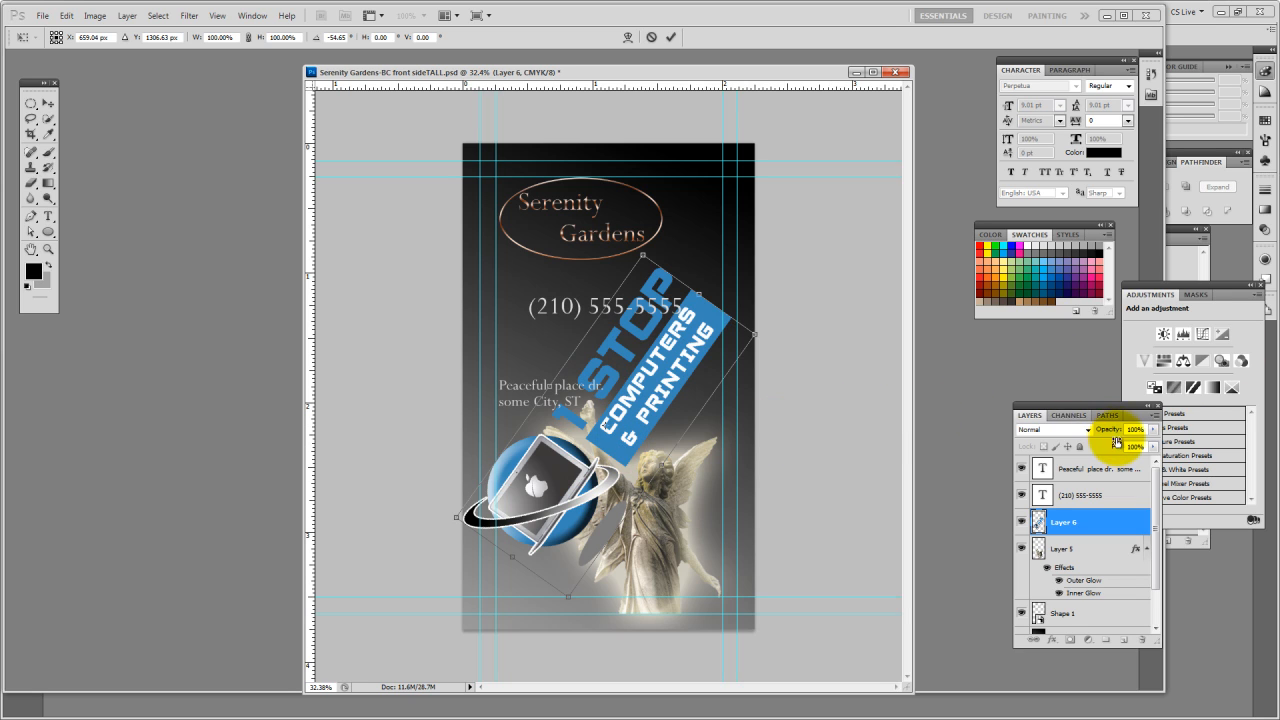
Lower the company logo layer's opacity to 9% as a faint watermark and commit its transformation
{"action": "left_click_drag", "start_coordinate": [1113, 410], "coordinate": [1100, 372]}
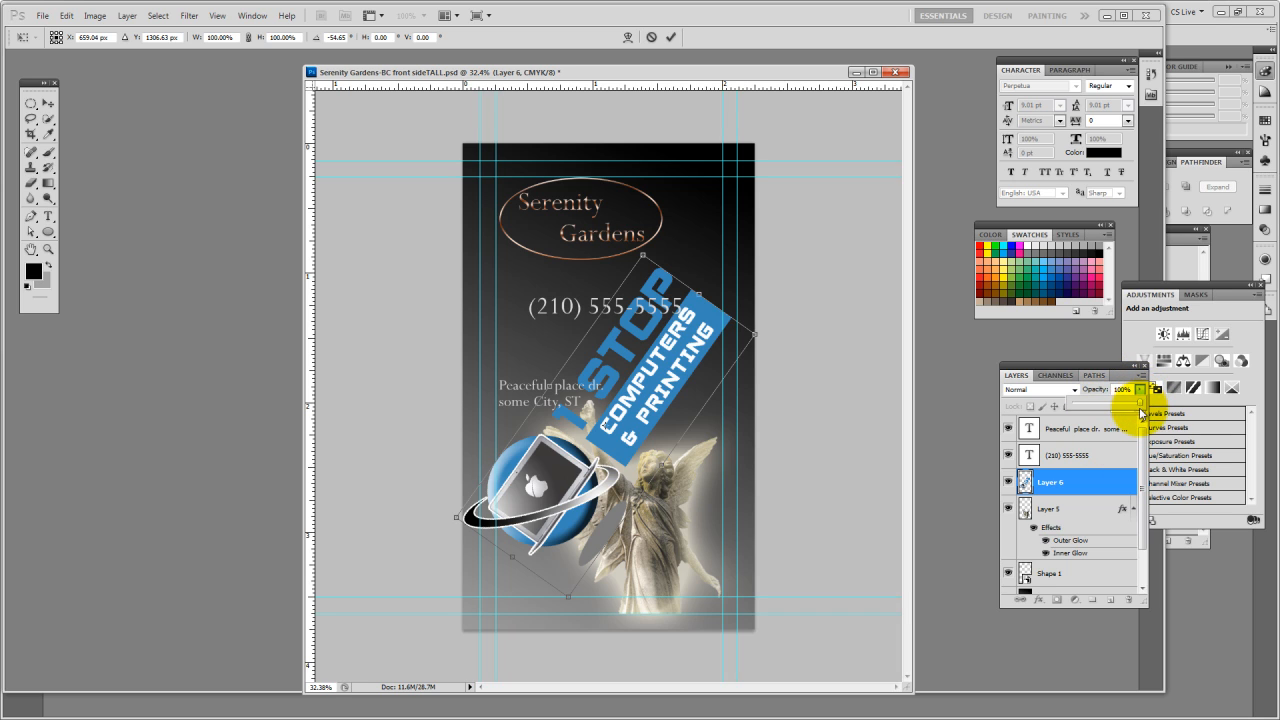
{"action": "left_click_drag", "start_coordinate": [1110, 408], "coordinate": [1108, 407]}
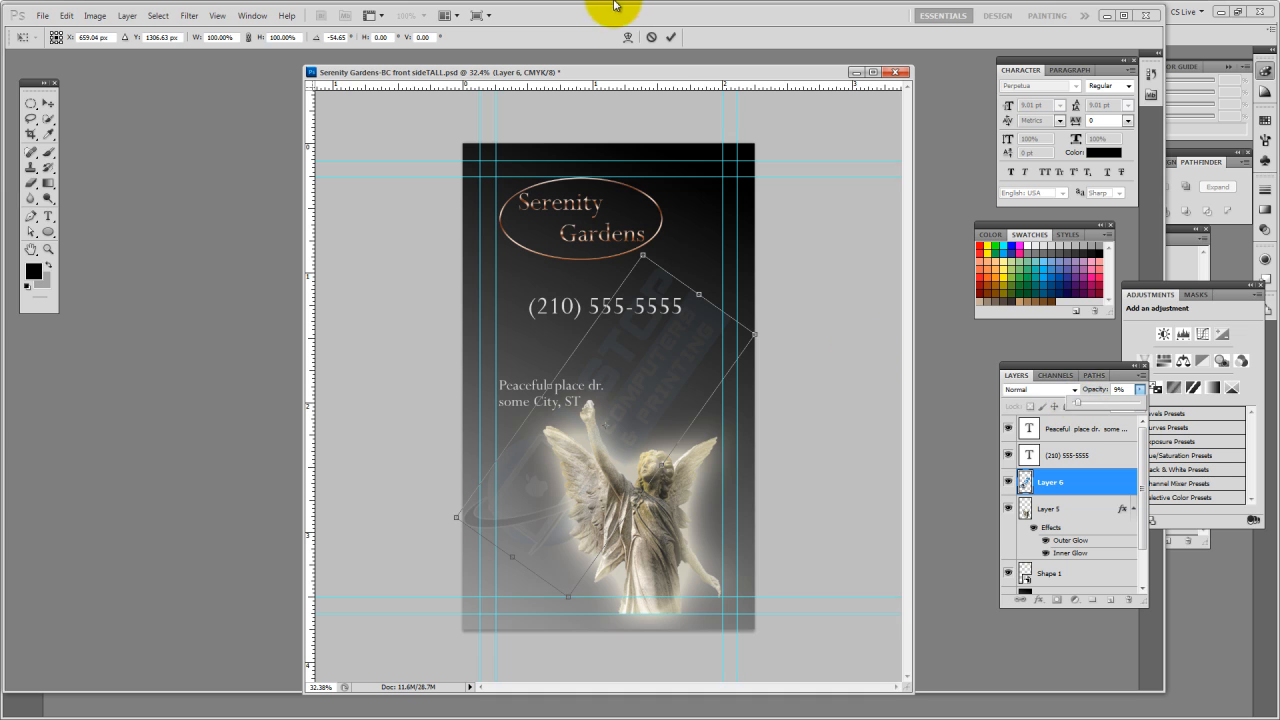
{"action": "left_click", "coordinate": [670, 37]}
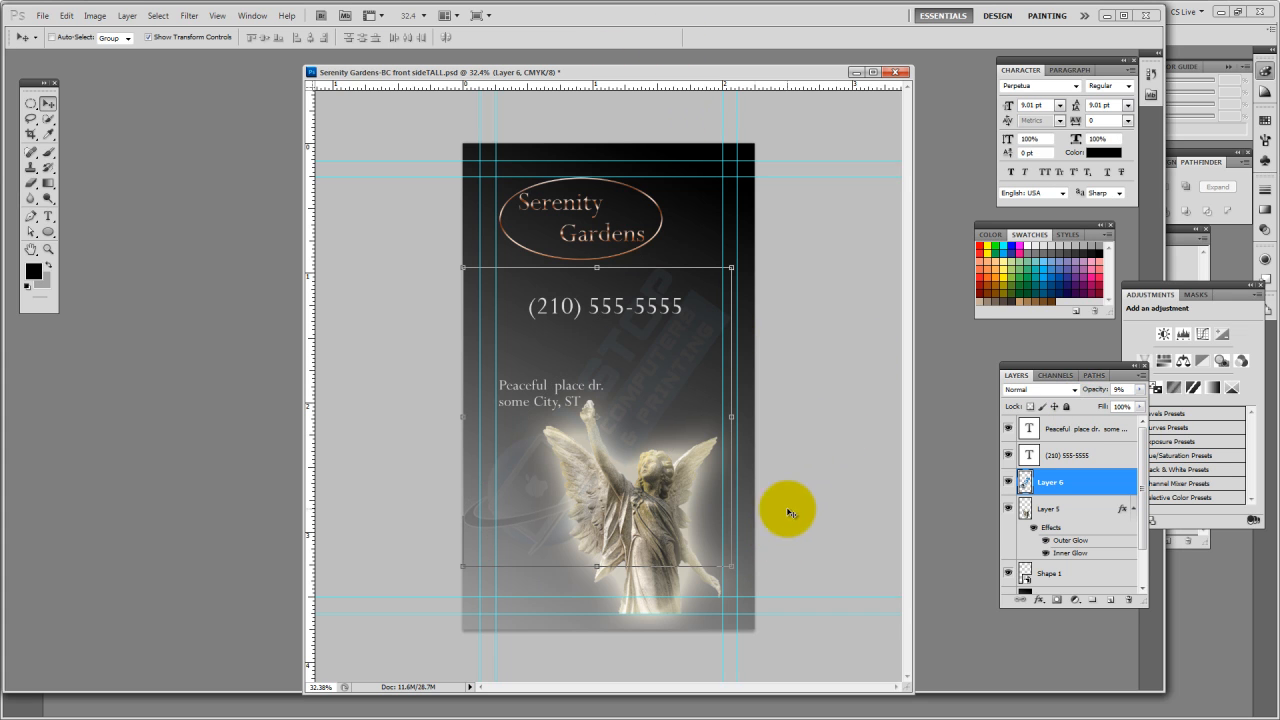
Shift the logo watermark up and right on the card, and save a low-quality JPEG in the proofs folder as "Serenity Gardens-BC front sideTALL front.jpg"
{"action": "left_click_drag", "start_coordinate": [640, 401], "coordinate": [657, 380]}
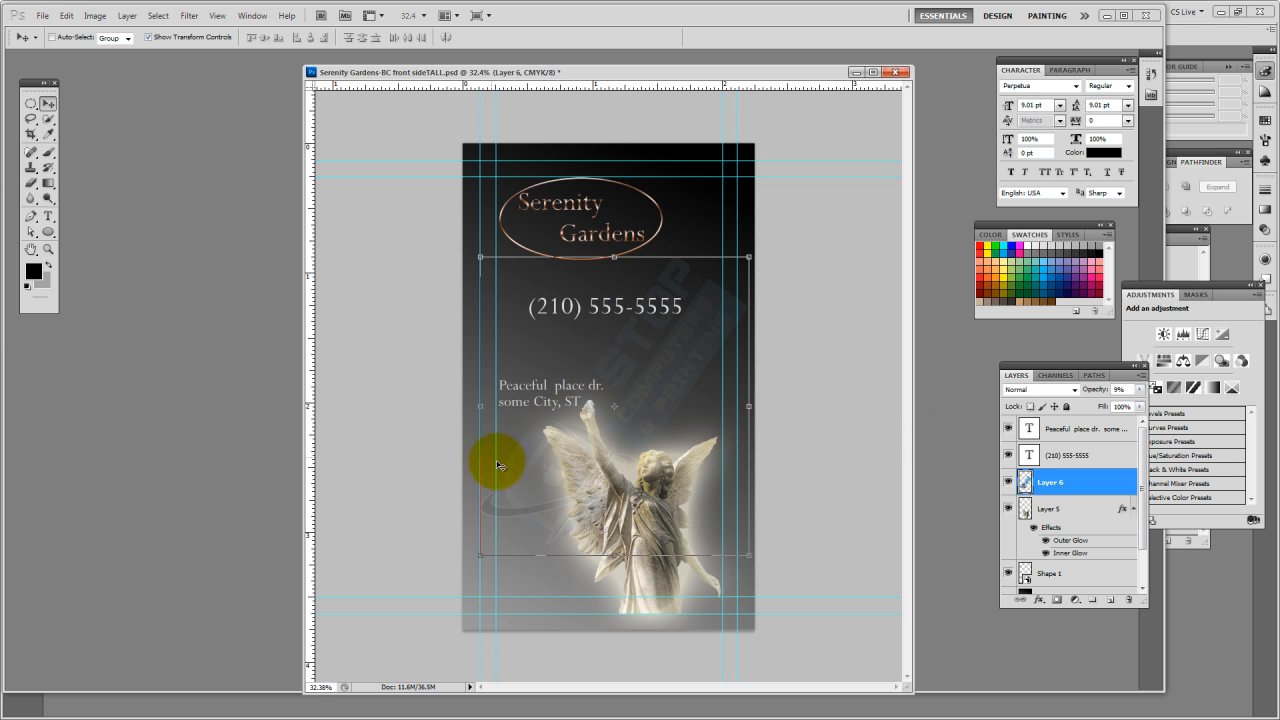
{"action": "left_click", "coordinate": [42, 16]}
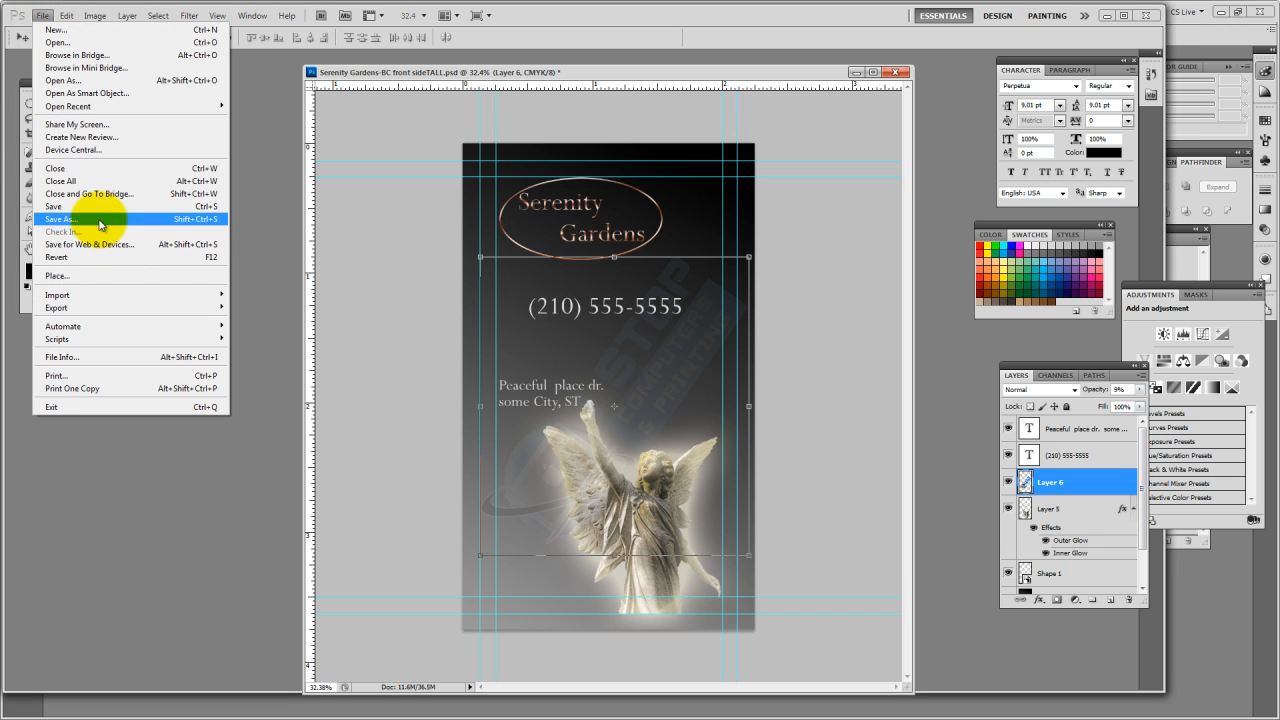
{"action": "left_click", "coordinate": [82, 219]}
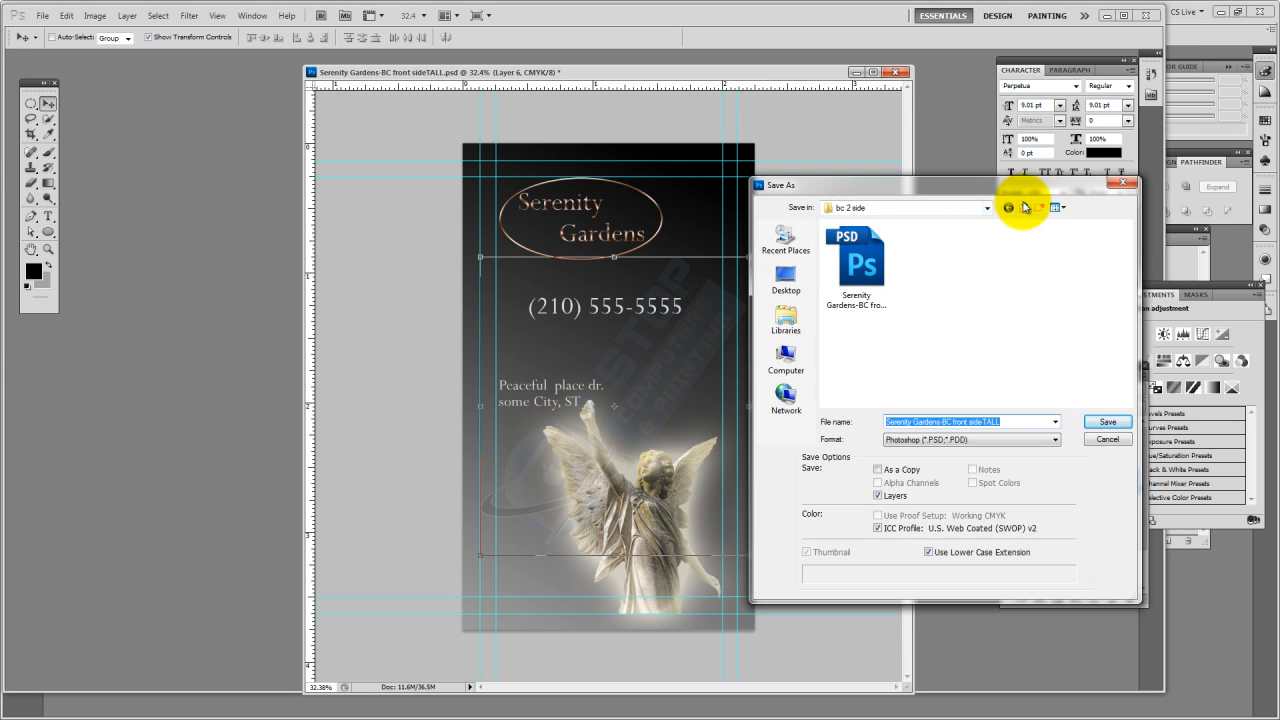
{"action": "left_click", "coordinate": [1028, 212]}
{"action": "double_click", "coordinate": [920, 257]}
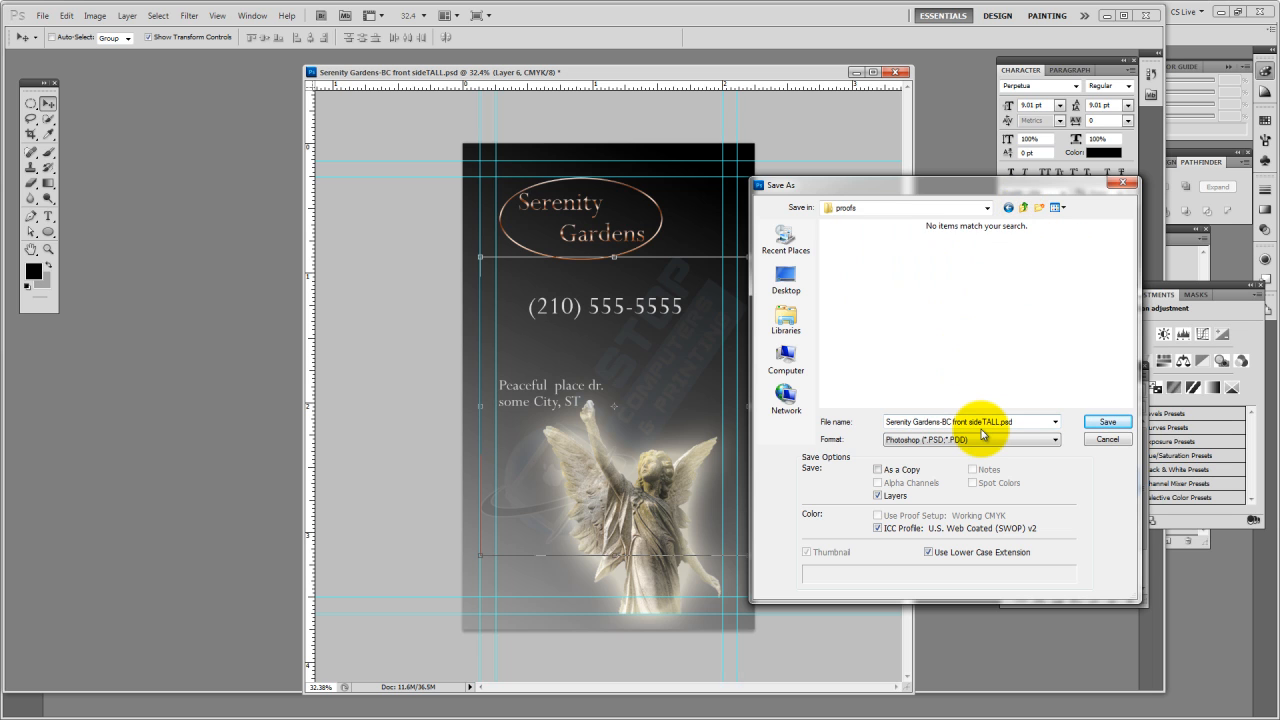
{"action": "left_click", "coordinate": [966, 439]}
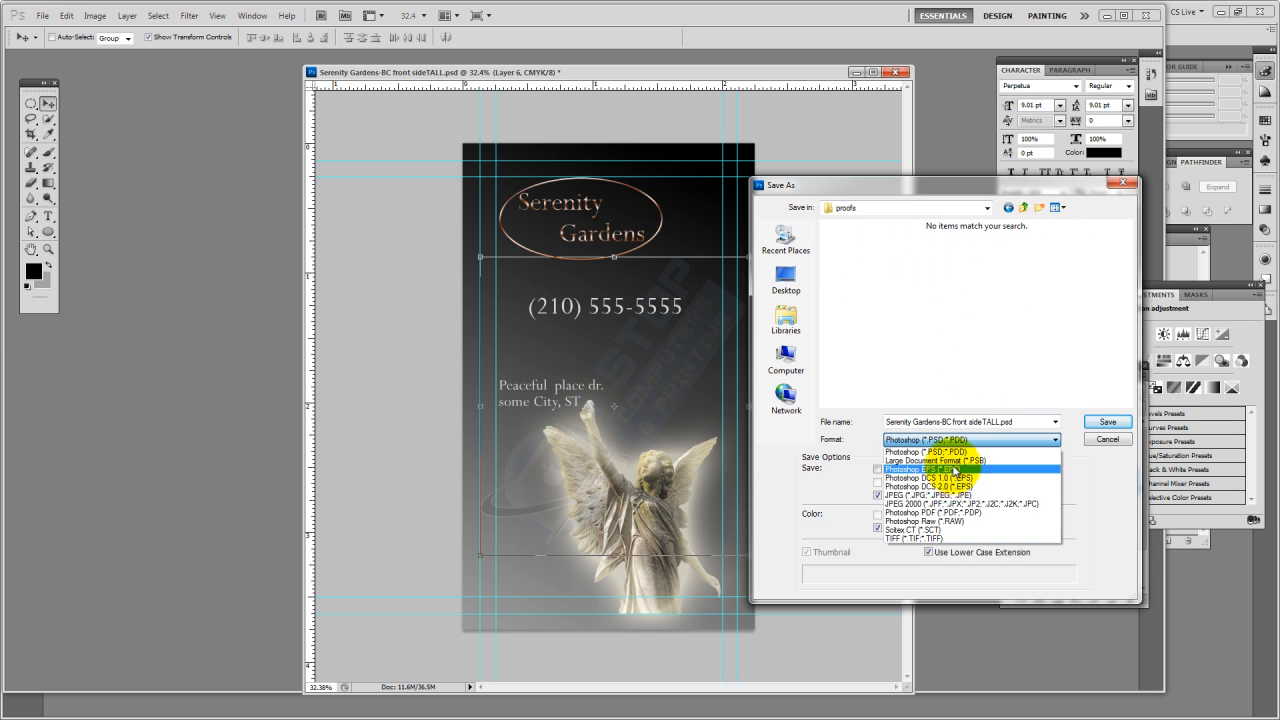
{"action": "left_click", "coordinate": [932, 496]}
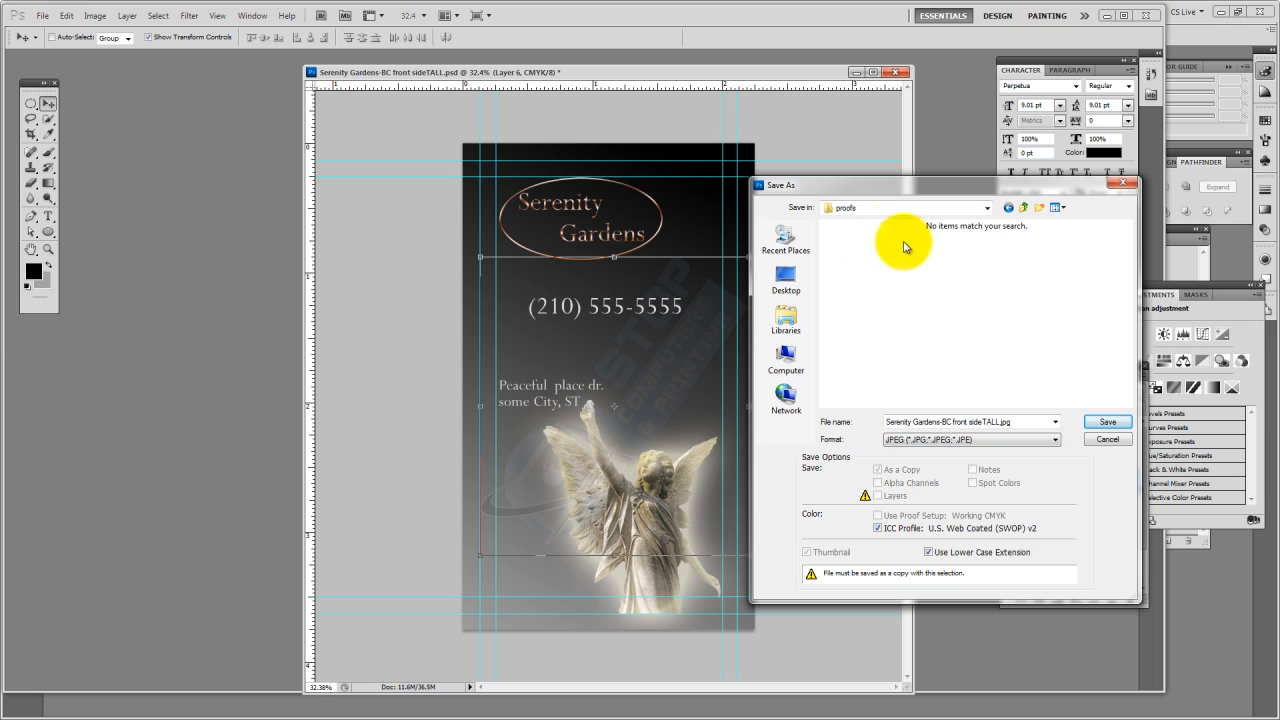
{"action": "left_click", "coordinate": [993, 426]}
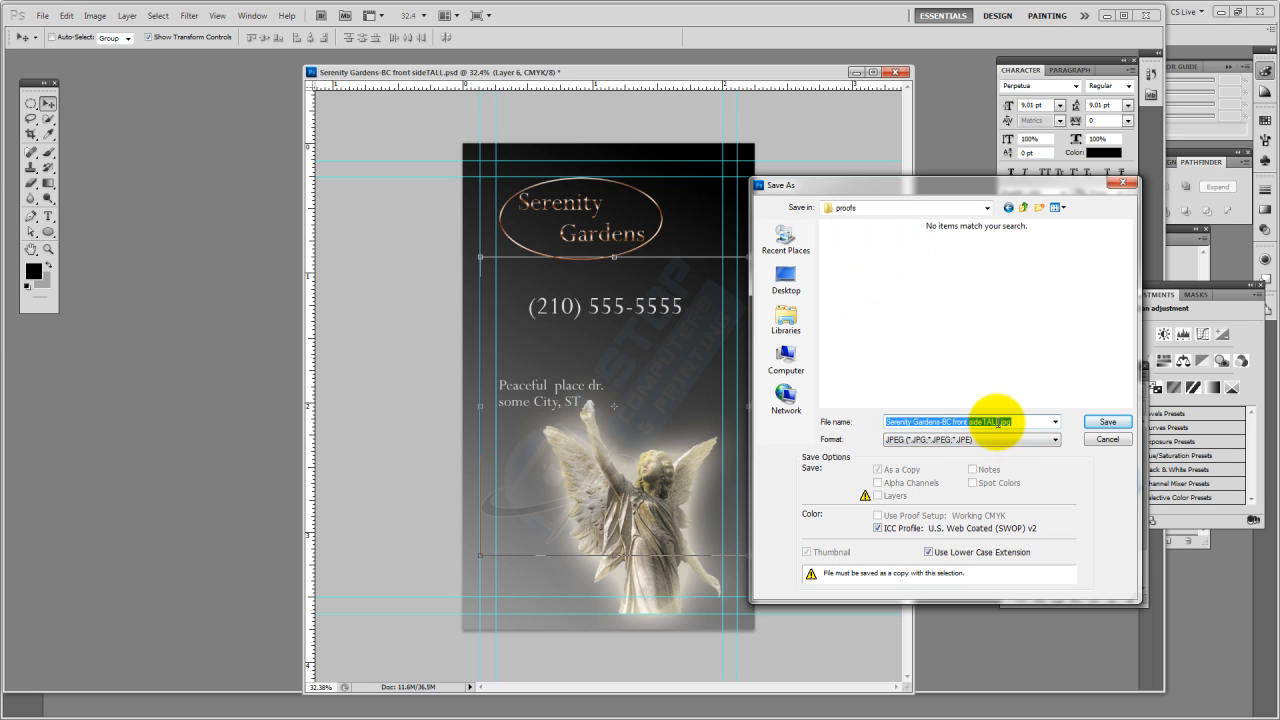
{"action": "left_click", "coordinate": [998, 422]}
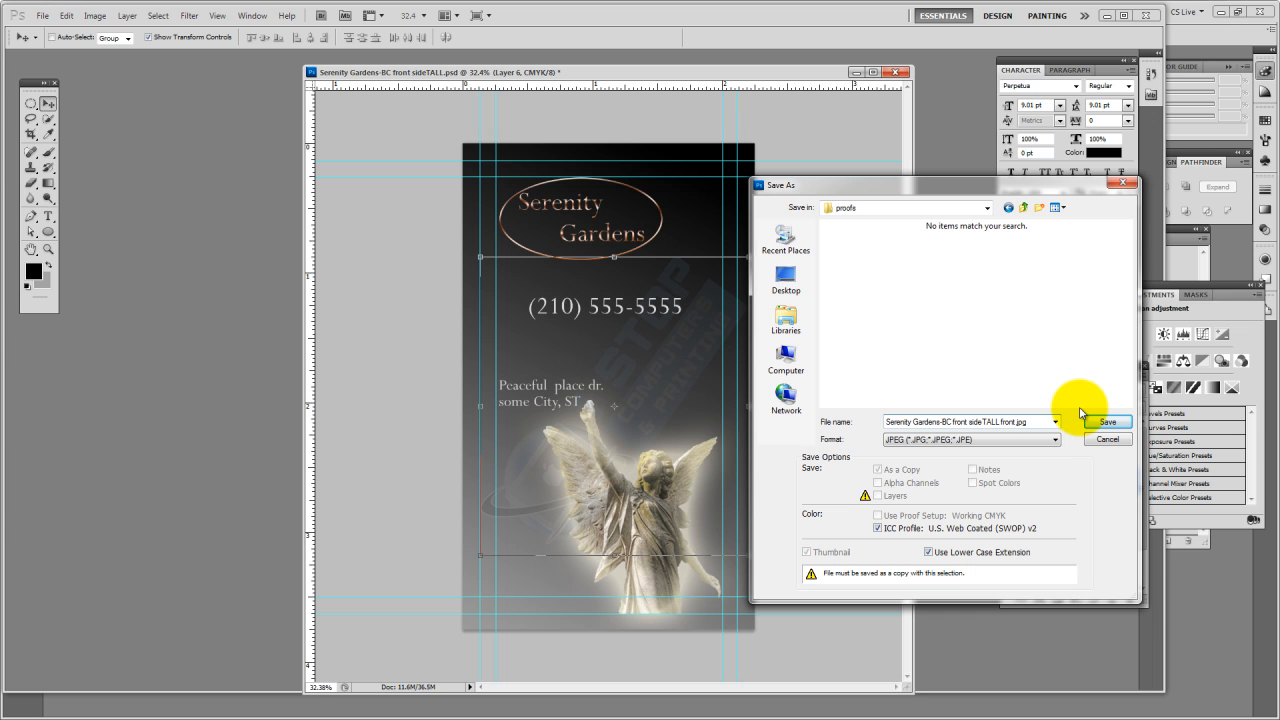
{"action": "left_click", "coordinate": [1100, 424]}
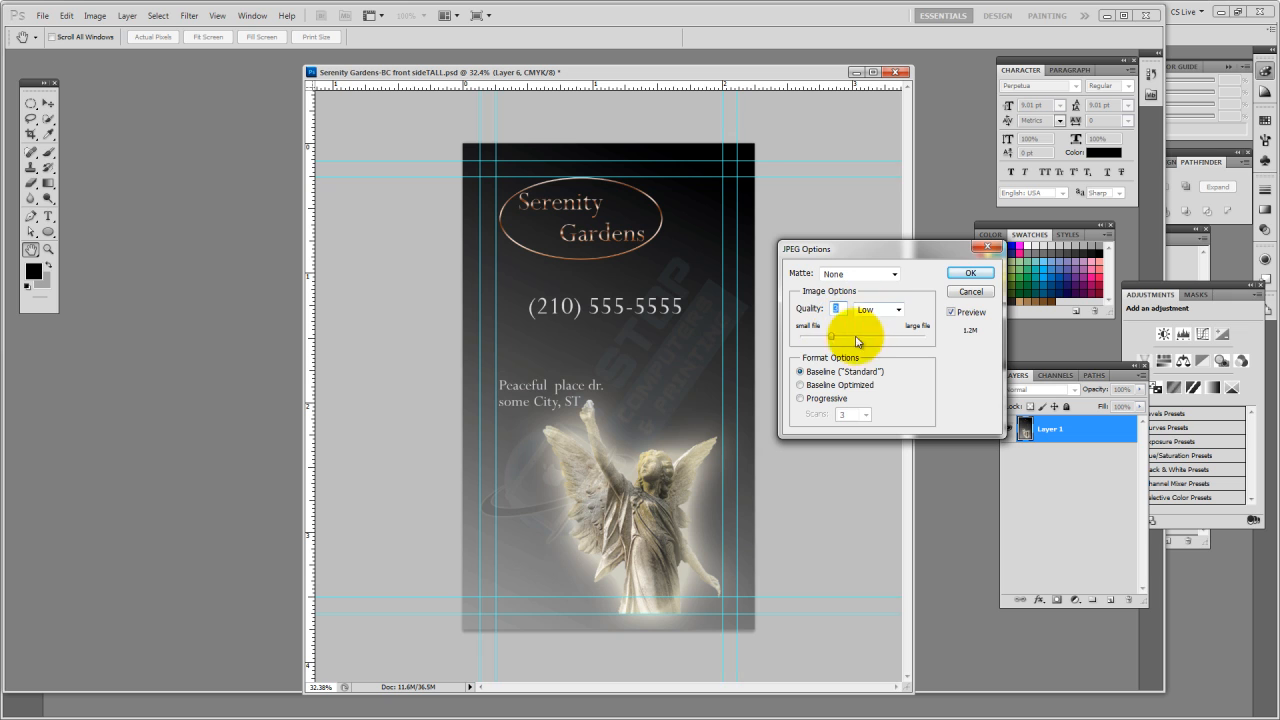
{"action": "left_click", "coordinate": [969, 273]}
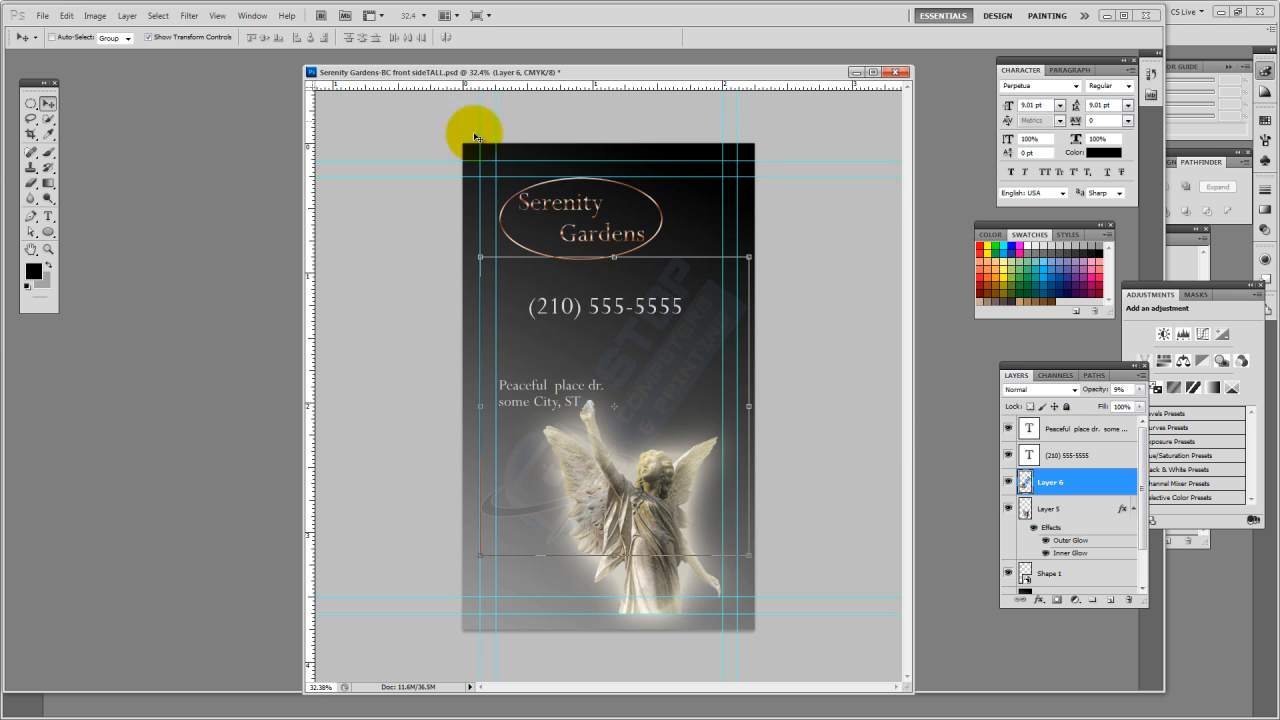
Delete all the front-side layers from the address text down to the black-to-gray gradient on Layer 4
{"action": "left_click_drag", "start_coordinate": [571, 71], "coordinate": [606, 75]}
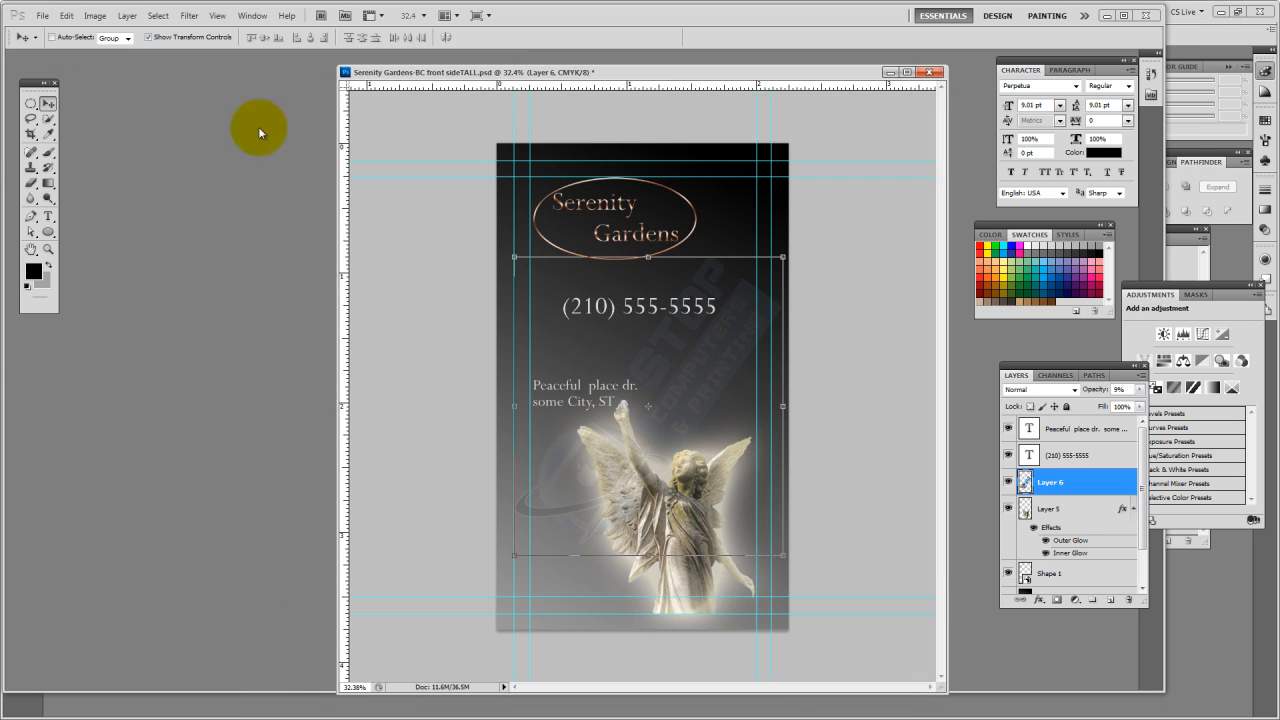
{"action": "left_click", "coordinate": [1065, 428]}
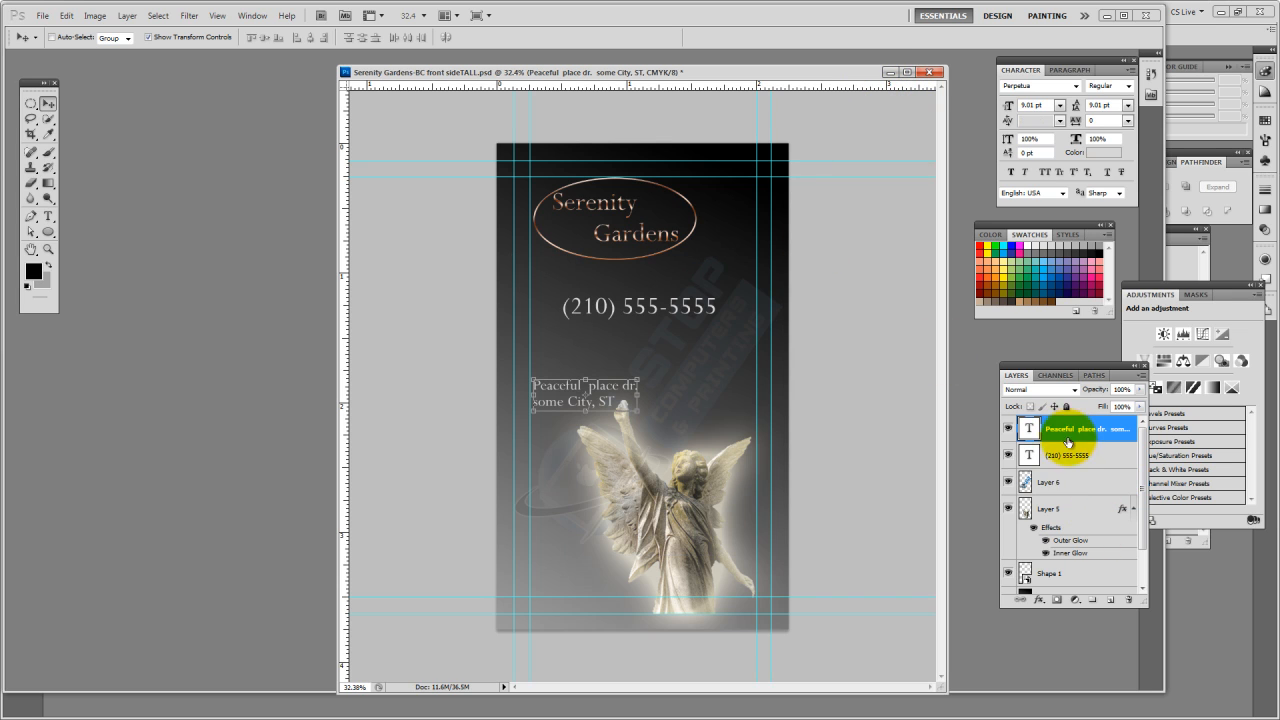
{"action": "scroll", "coordinate": [1095, 555], "scroll_direction": "down", "scroll_amount": 2}
{"action": "left_click", "coordinate": [1062, 559]}
{"action": "left_click", "coordinate": [1094, 557], "text": "shift"}
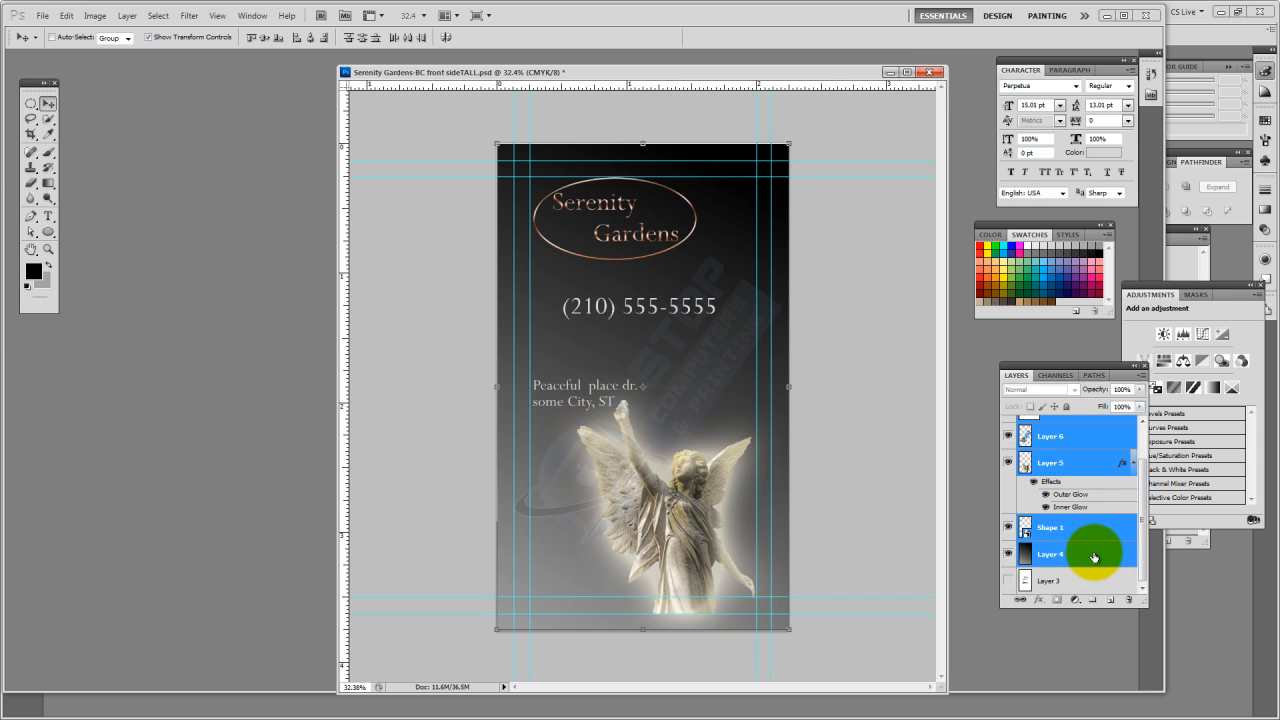
{"action": "key", "text": "Delete"}
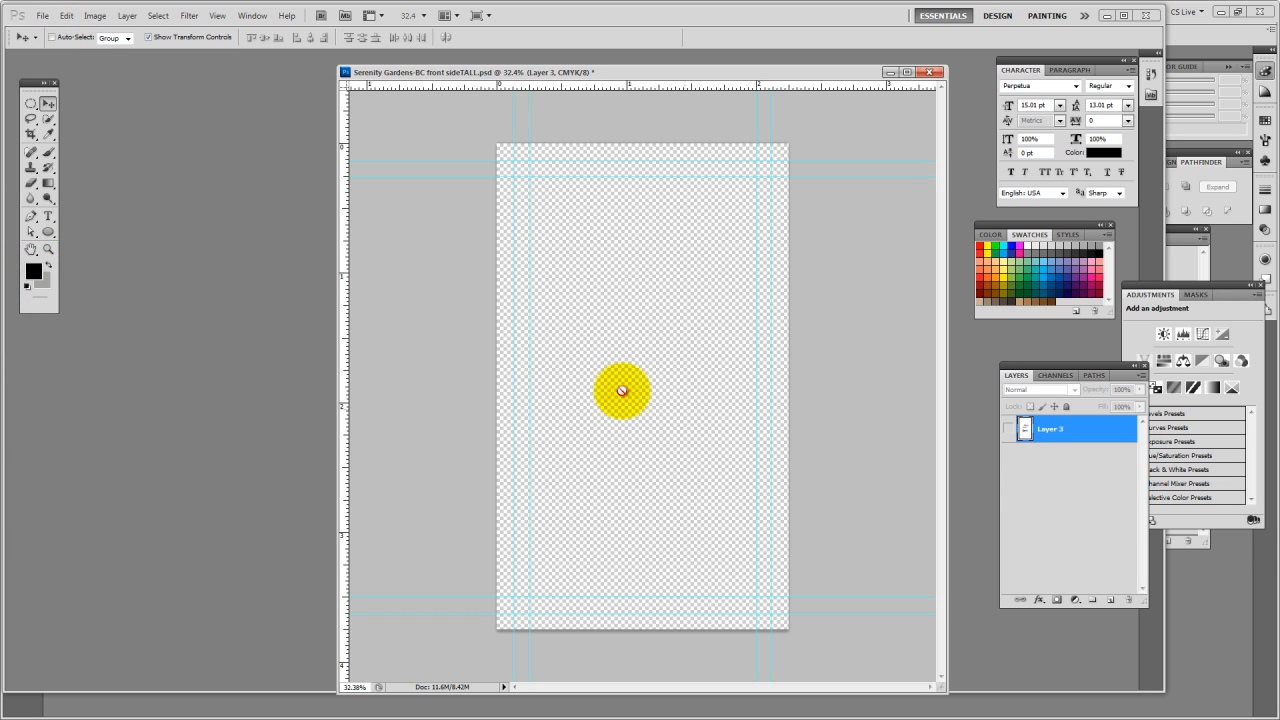
Check the Word notes for the card's back-side requirements, and return to Photoshop to add a new blank layer
{"action": "key", "text": "alt+Tab"}
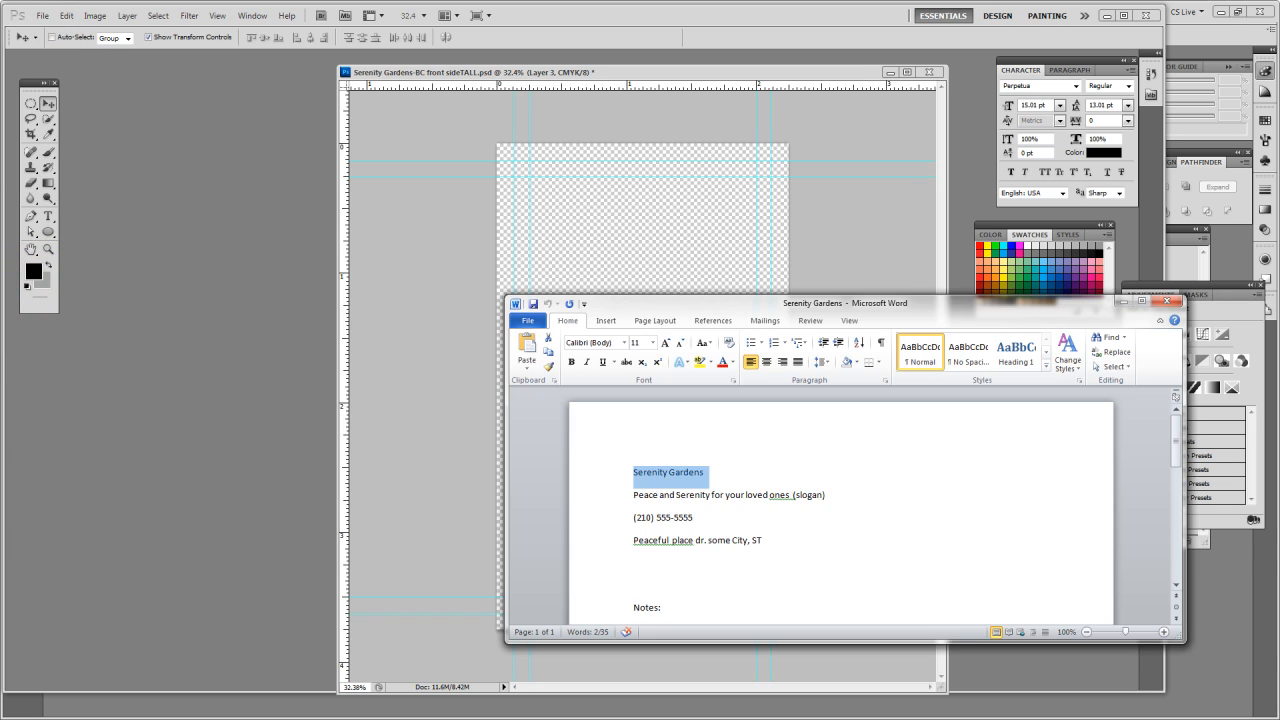
{"action": "scroll", "coordinate": [770, 510], "scroll_direction": "down", "scroll_amount": 3}
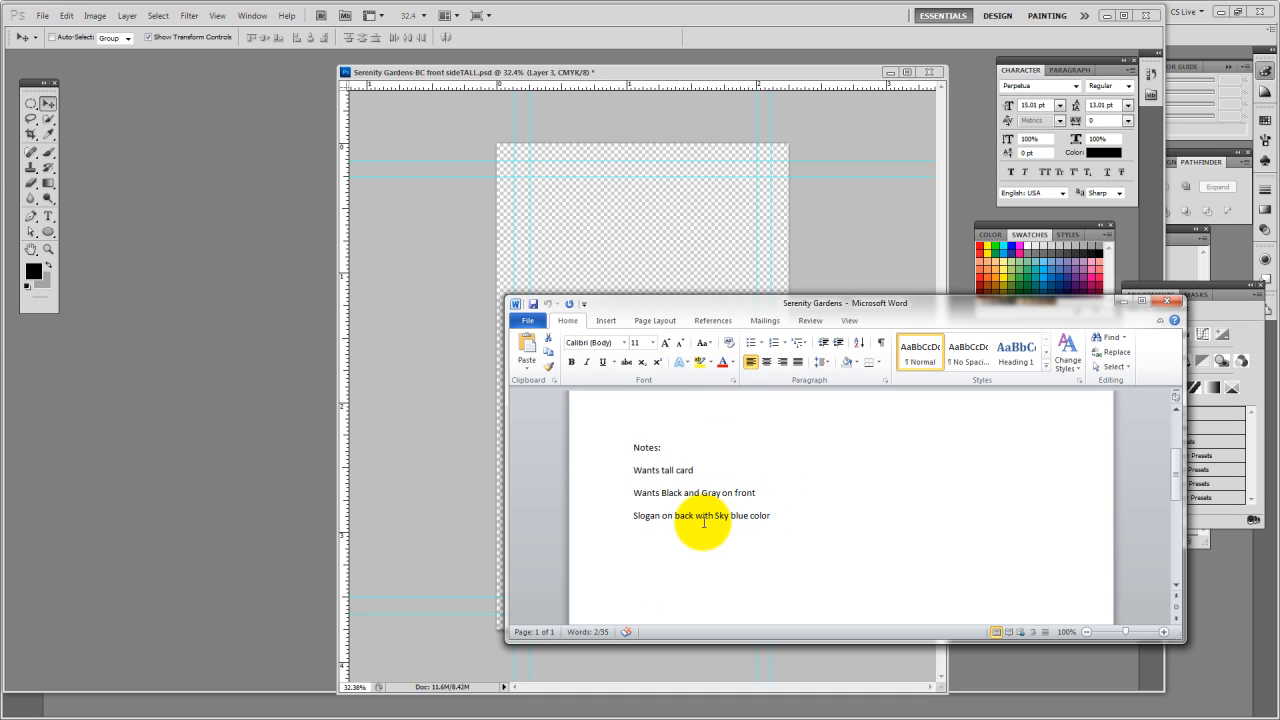
{"action": "key", "text": "alt+Tab"}
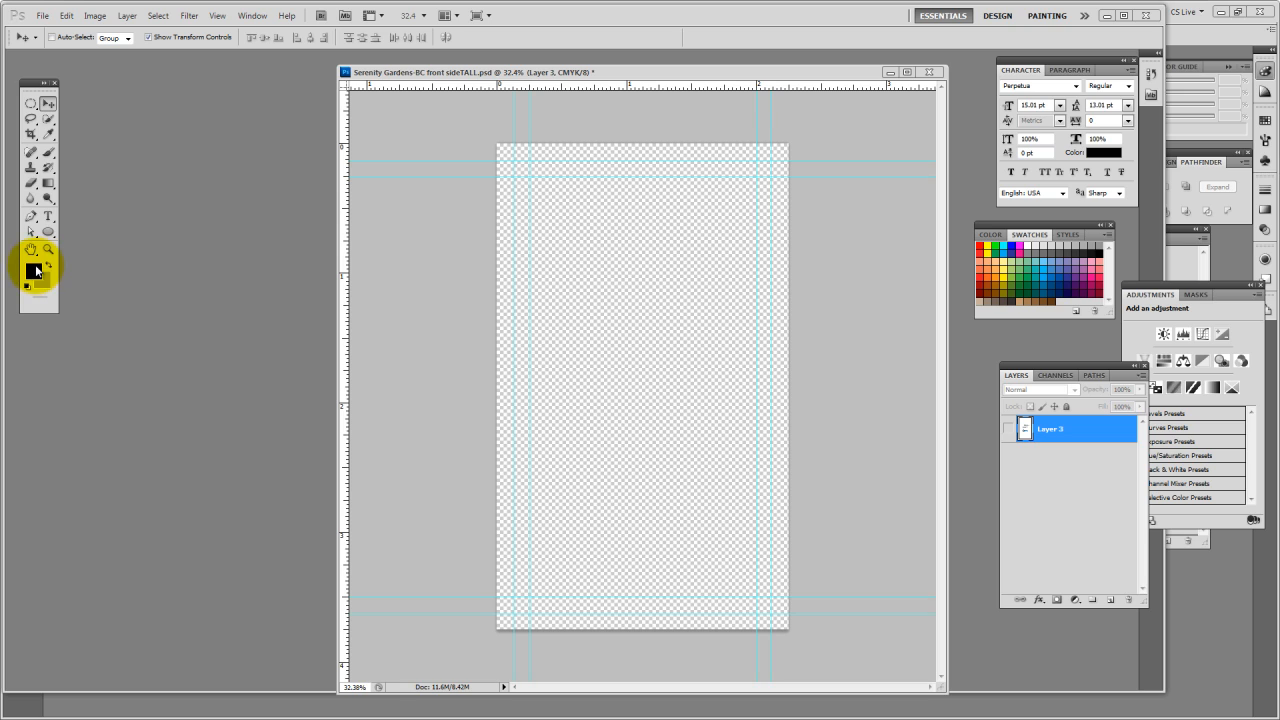
{"action": "left_click", "coordinate": [1110, 601]}
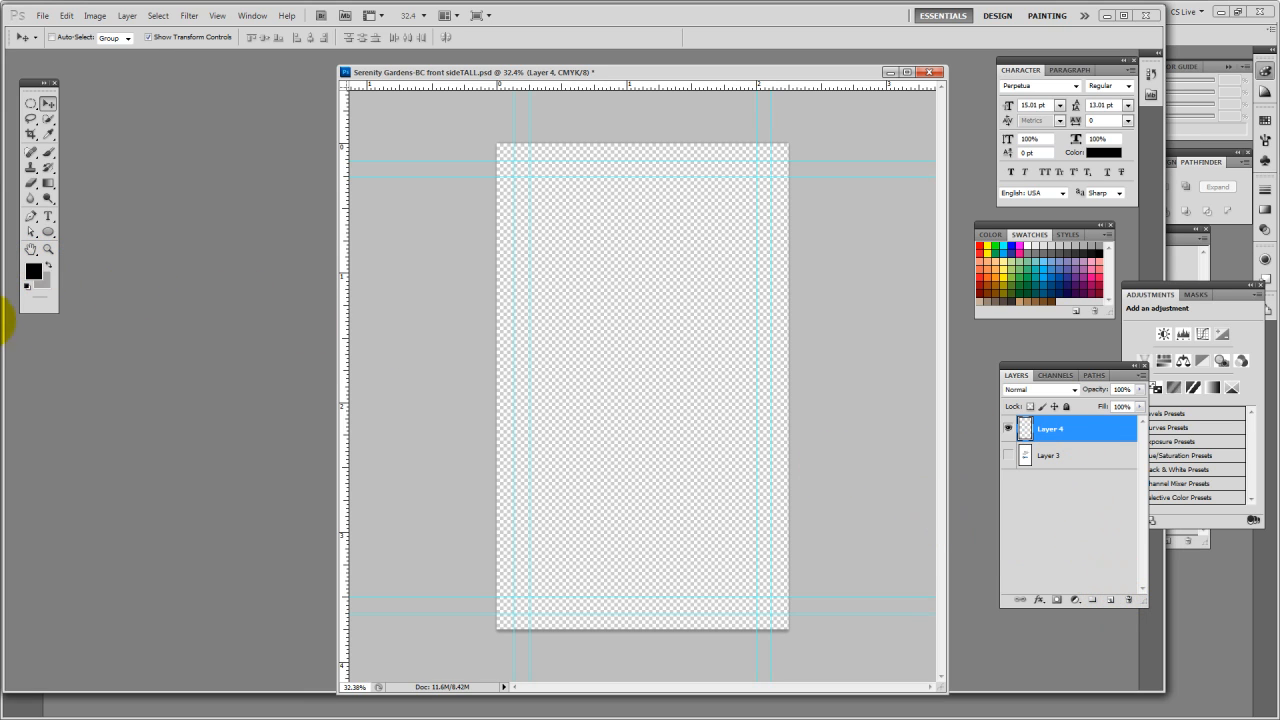
Make white the foreground color and set the background color to light sky blue, hex 93c0f7
{"action": "left_click", "coordinate": [41, 282]}
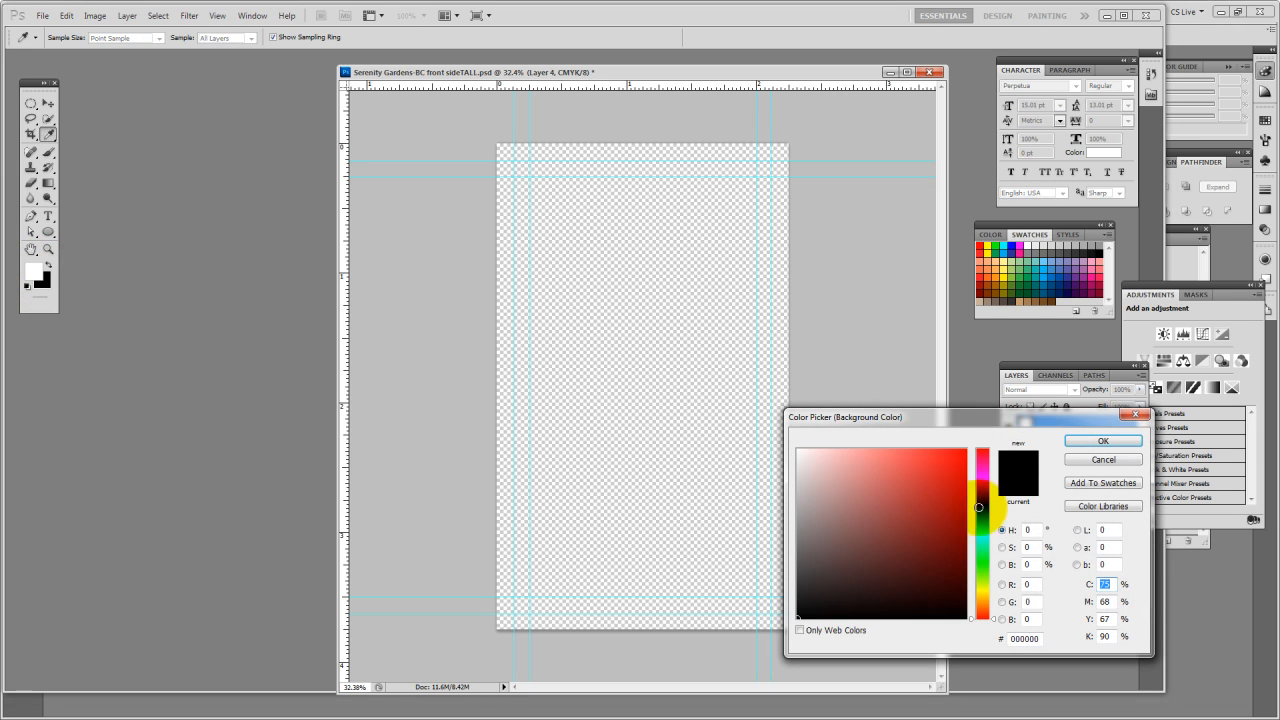
{"action": "mouse_move", "coordinate": [985, 528]}
{"action": "left_mouse_down"}
{"action": "mouse_move", "coordinate": [985, 505]}
{"action": "mouse_move", "coordinate": [990, 523]}
{"action": "mouse_move", "coordinate": [975, 515]}
{"action": "left_mouse_up"}
{"action": "left_click", "coordinate": [814, 450]}
{"action": "left_click", "coordinate": [849, 464]}
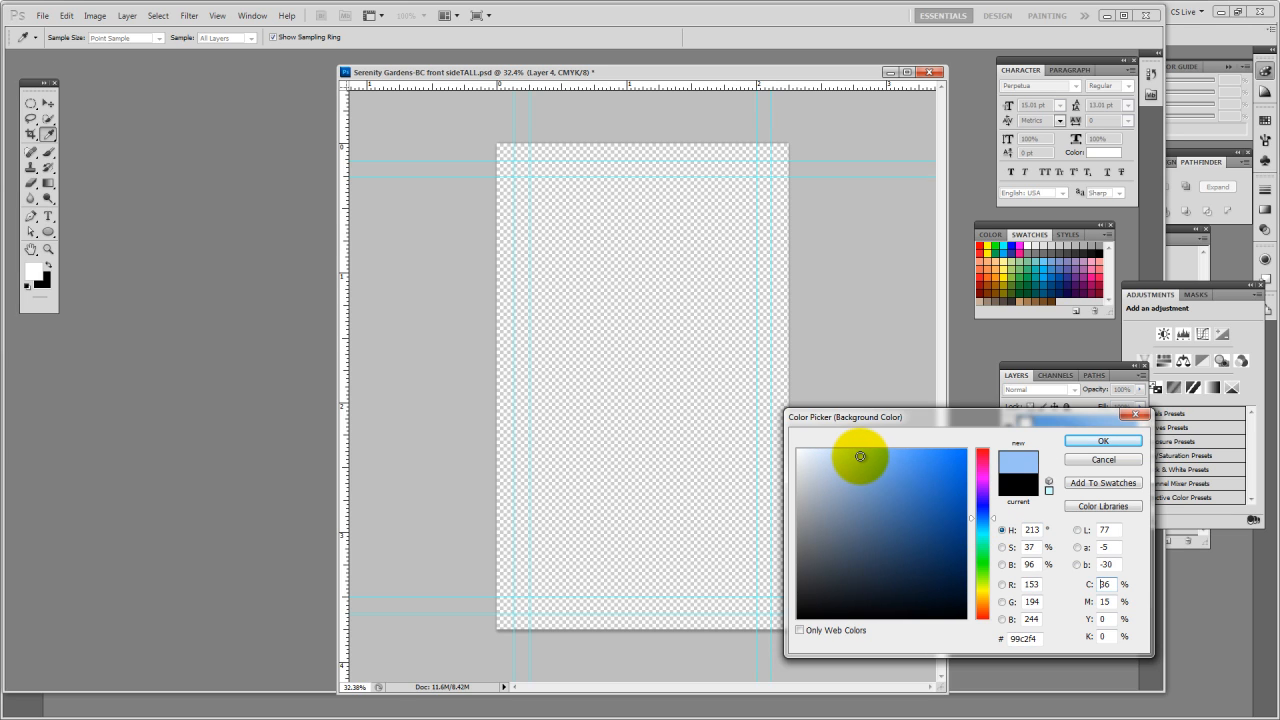
{"action": "left_click", "coordinate": [1096, 447]}
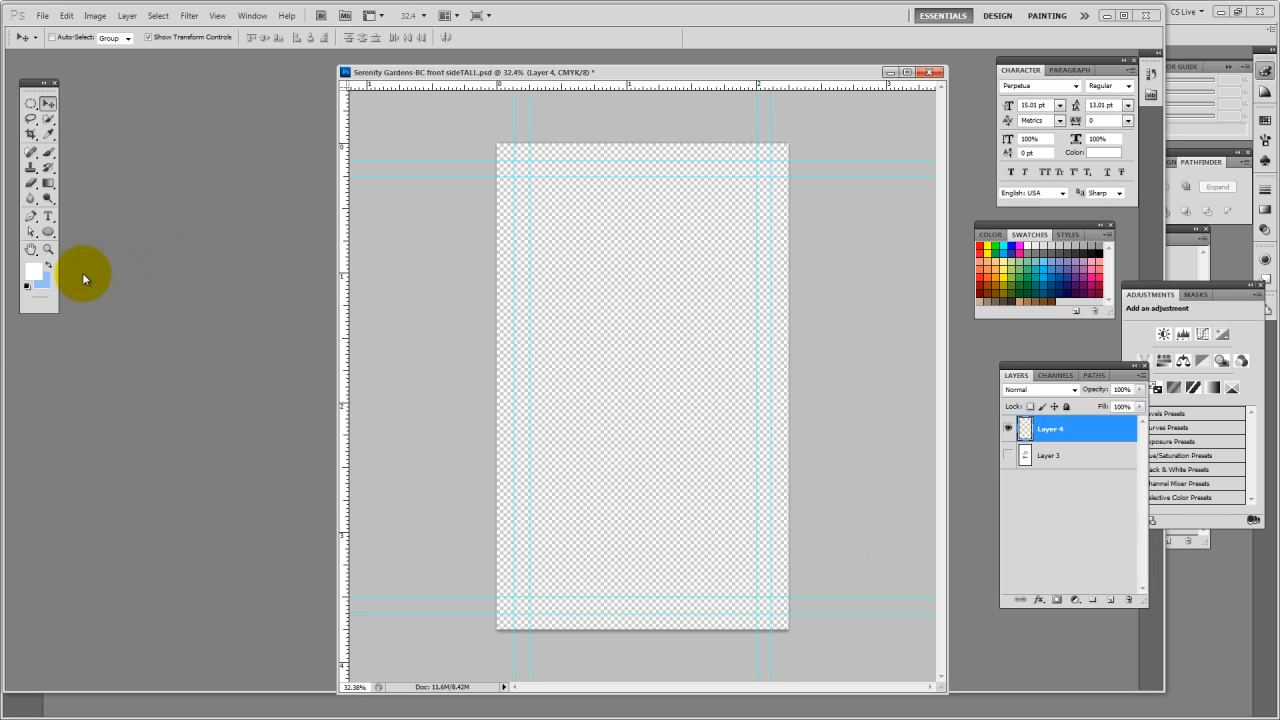
Fill the new layer with a reflected white-to-sky-blue gradient, redrawing it until the white band sits slightly above the card's middle
{"action": "left_click", "coordinate": [50, 183]}
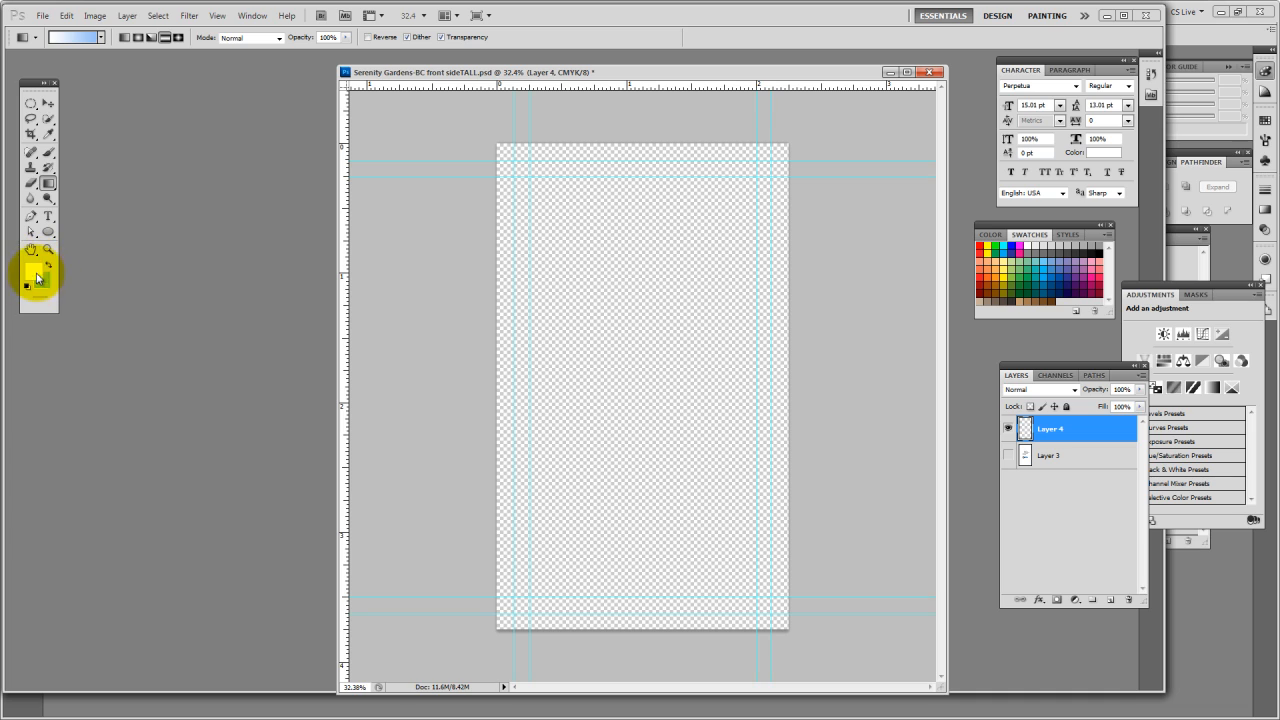
{"action": "left_click_drag", "start_coordinate": [612, 240], "coordinate": [620, 437]}
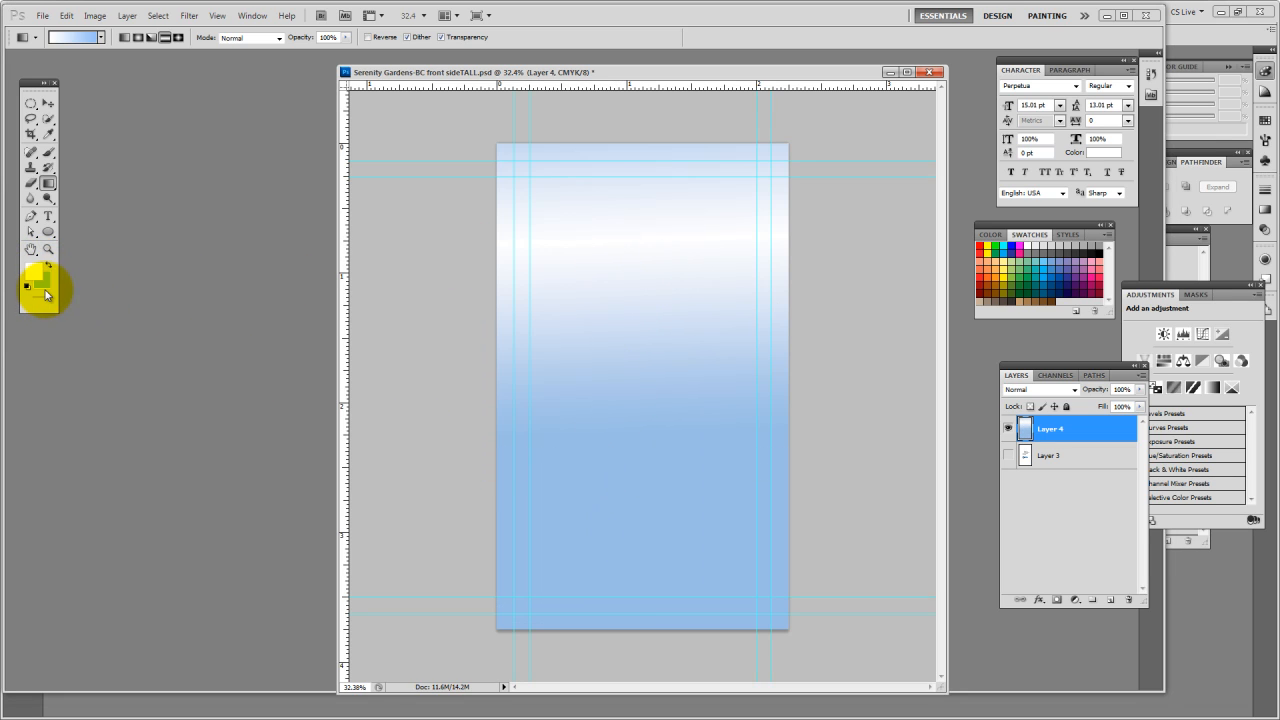
{"action": "left_click_drag", "start_coordinate": [655, 323], "coordinate": [640, 455]}
{"action": "left_click_drag", "start_coordinate": [660, 253], "coordinate": [632, 470]}
{"action": "left_click_drag", "start_coordinate": [671, 275], "coordinate": [636, 400]}
{"action": "left_click_drag", "start_coordinate": [627, 277], "coordinate": [677, 503]}
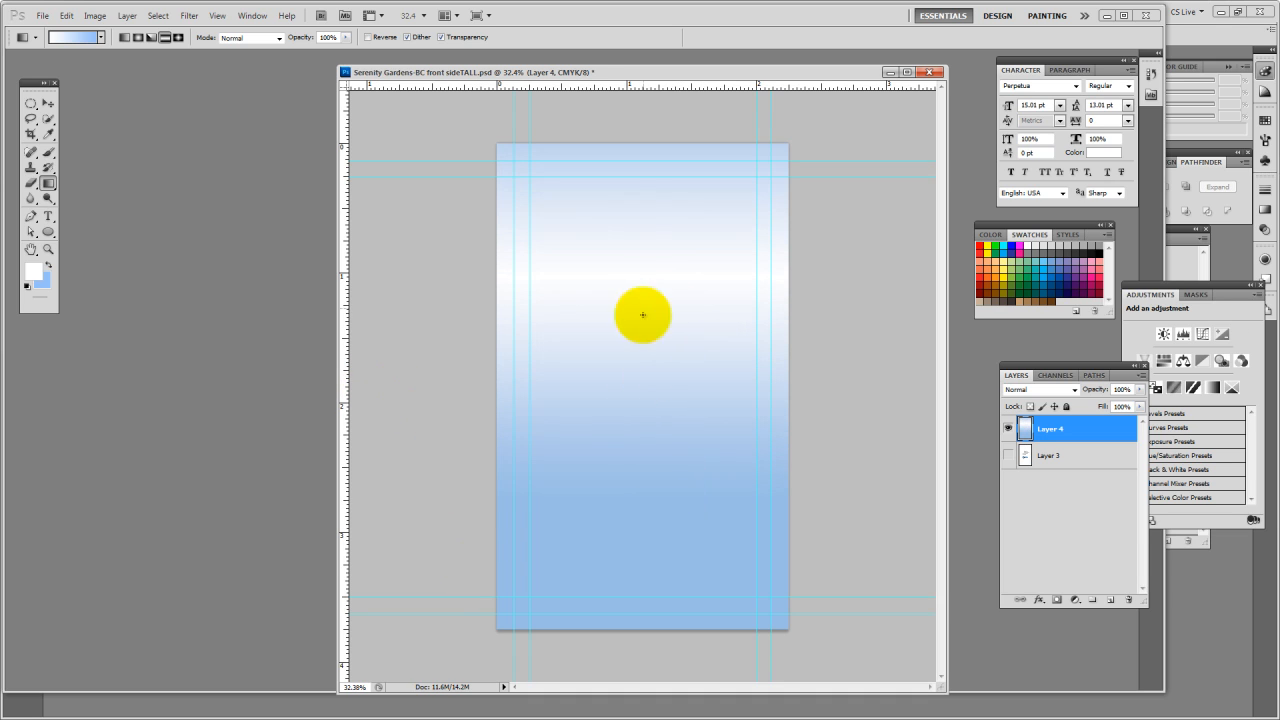
{"action": "left_click_drag", "start_coordinate": [643, 263], "coordinate": [623, 543]}
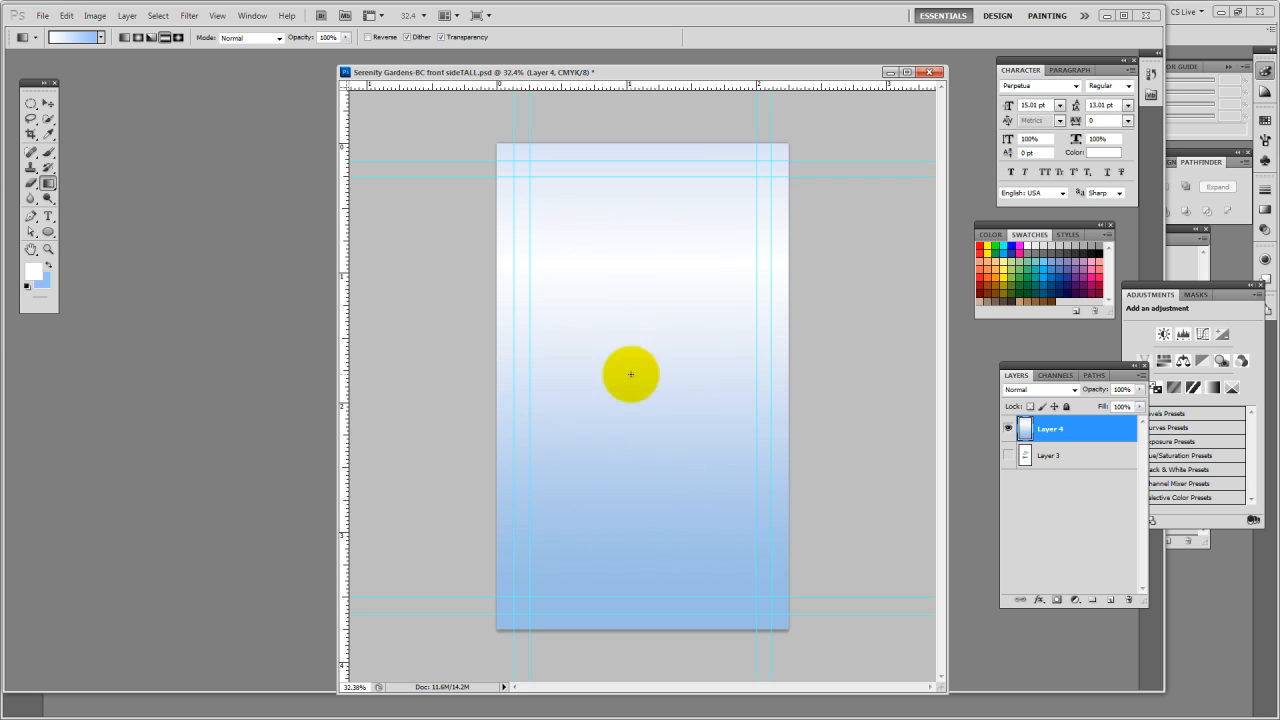
{"action": "left_click_drag", "start_coordinate": [633, 304], "coordinate": [614, 419]}
{"action": "left_click_drag", "start_coordinate": [623, 355], "coordinate": [620, 445]}
{"action": "left_click_drag", "start_coordinate": [621, 271], "coordinate": [636, 450]}
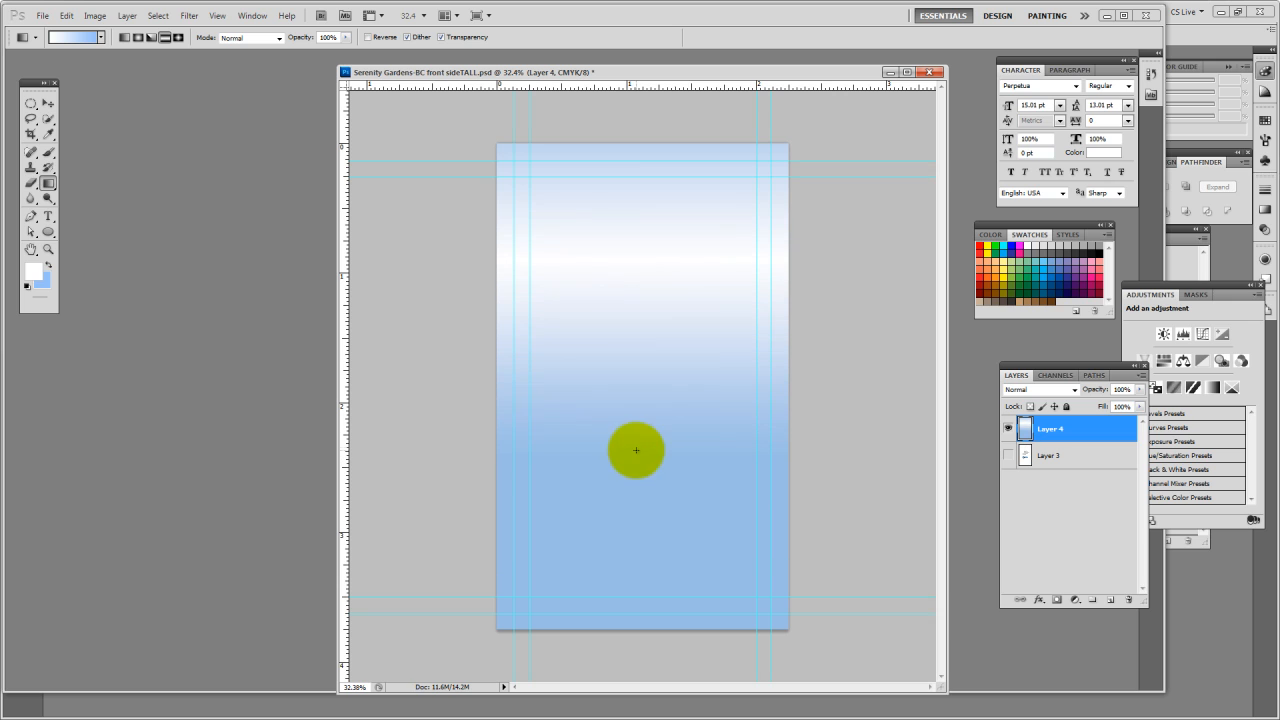
{"action": "left_click_drag", "start_coordinate": [644, 251], "coordinate": [643, 403]}
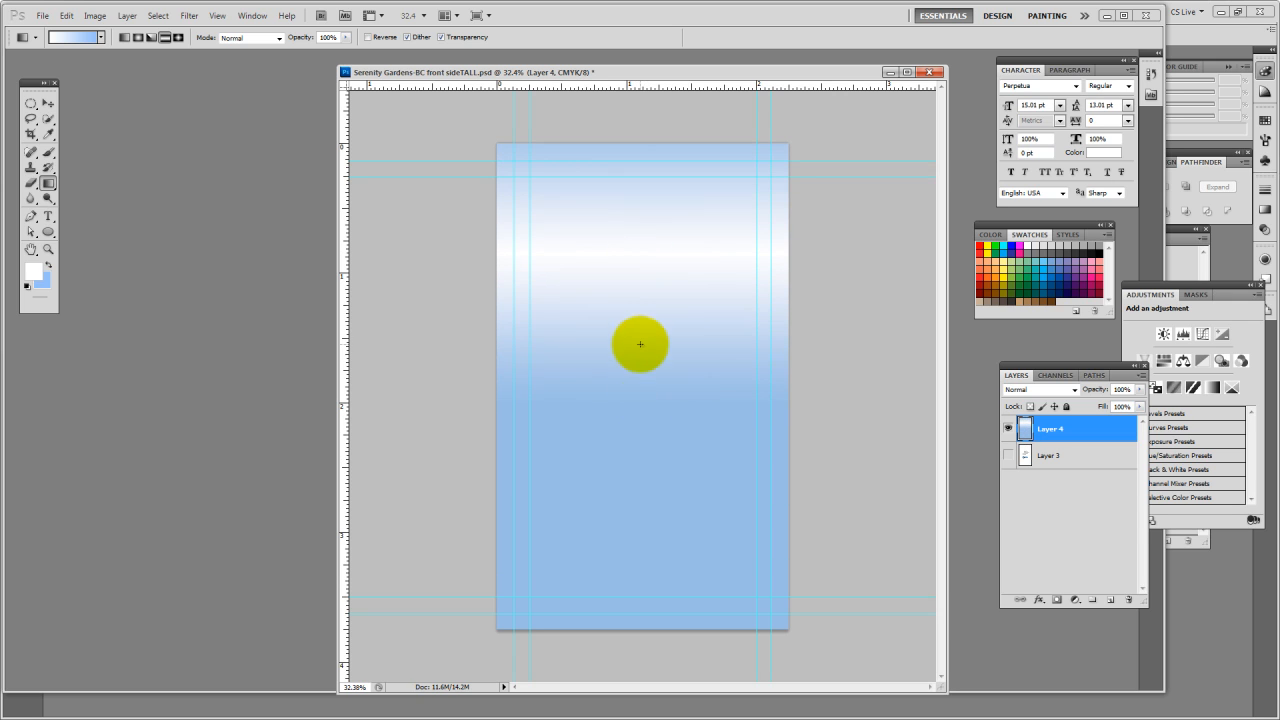
{"action": "left_click_drag", "start_coordinate": [640, 238], "coordinate": [643, 430]}
{"action": "left_click_drag", "start_coordinate": [651, 288], "coordinate": [641, 583]}
{"action": "left_click_drag", "start_coordinate": [641, 255], "coordinate": [624, 425]}
{"action": "left_click_drag", "start_coordinate": [644, 257], "coordinate": [624, 421]}
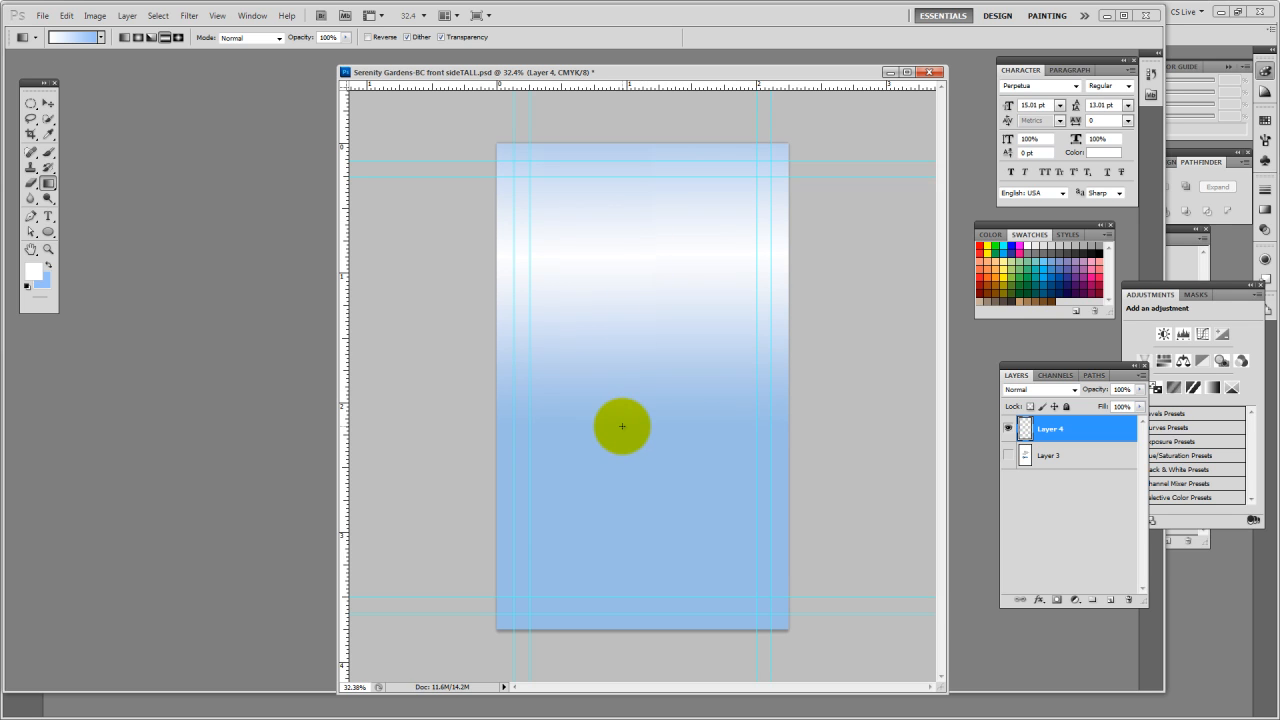
{"action": "left_click_drag", "start_coordinate": [646, 316], "coordinate": [620, 494]}
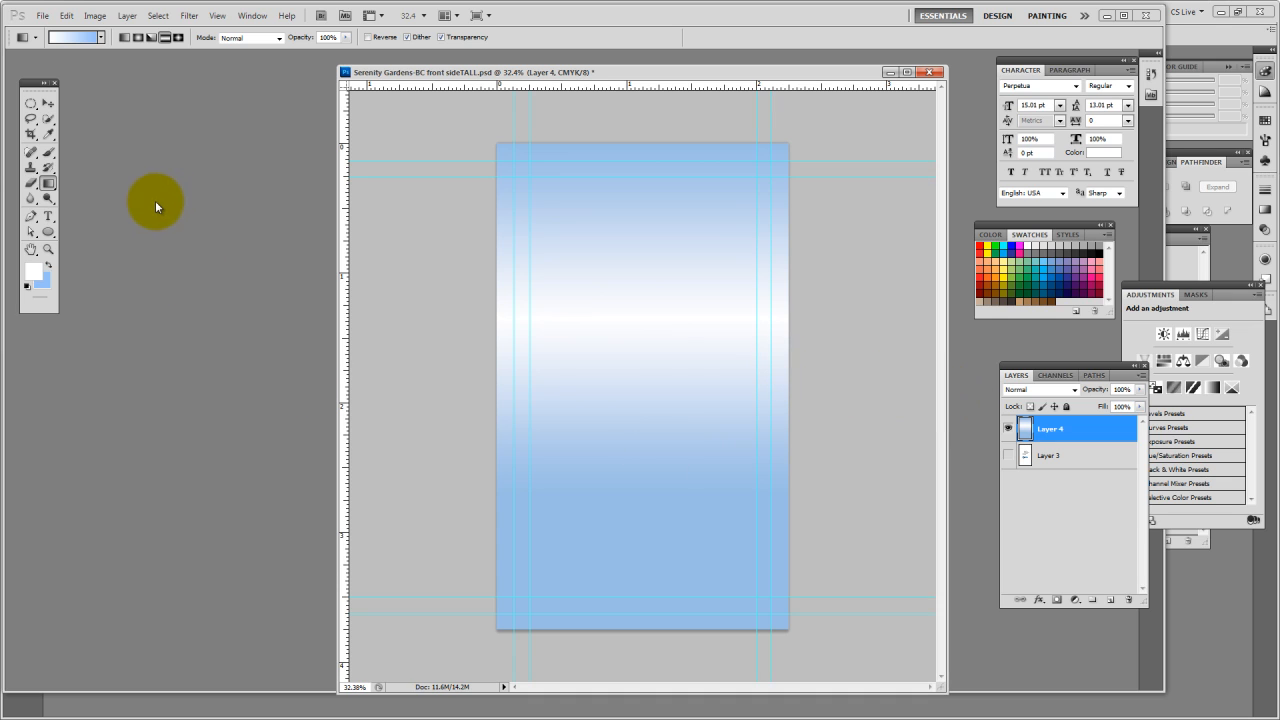
Add the slogan "Peace and Serenity for your loved ones" from the Word document as text across the white band, and select all of it
{"action": "left_click", "coordinate": [47, 216]}
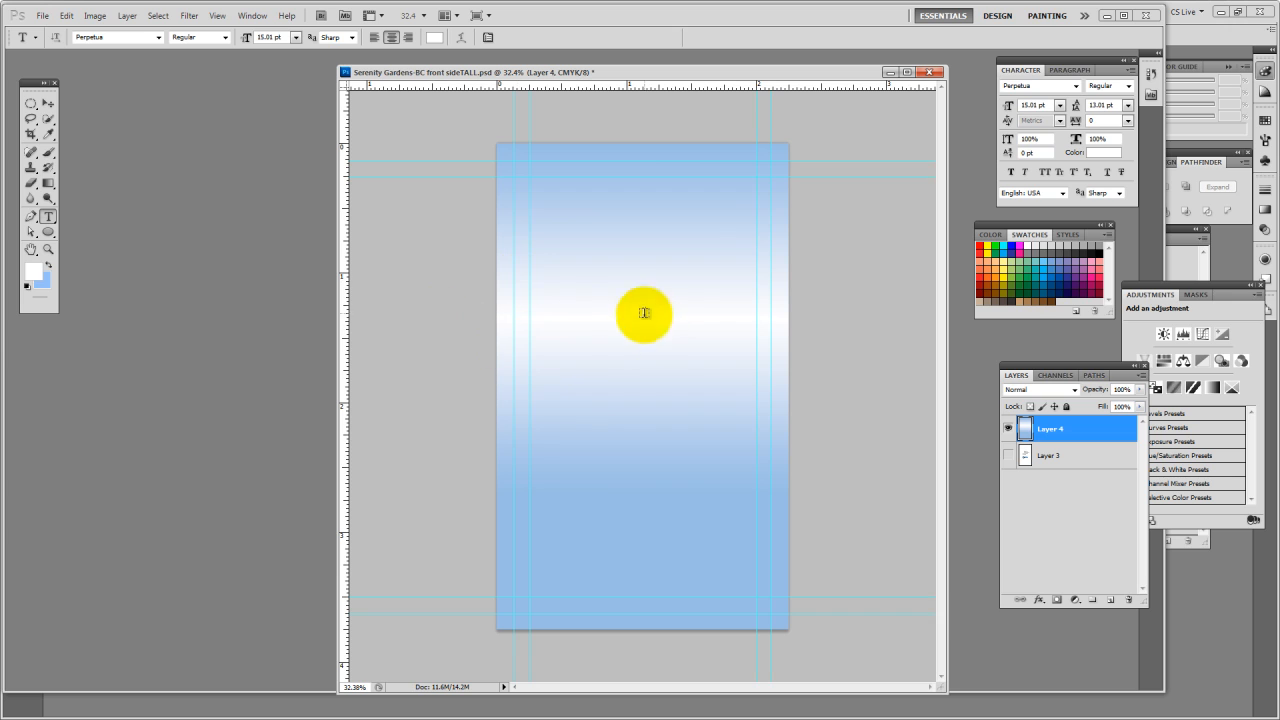
{"action": "left_click", "coordinate": [561, 323]}
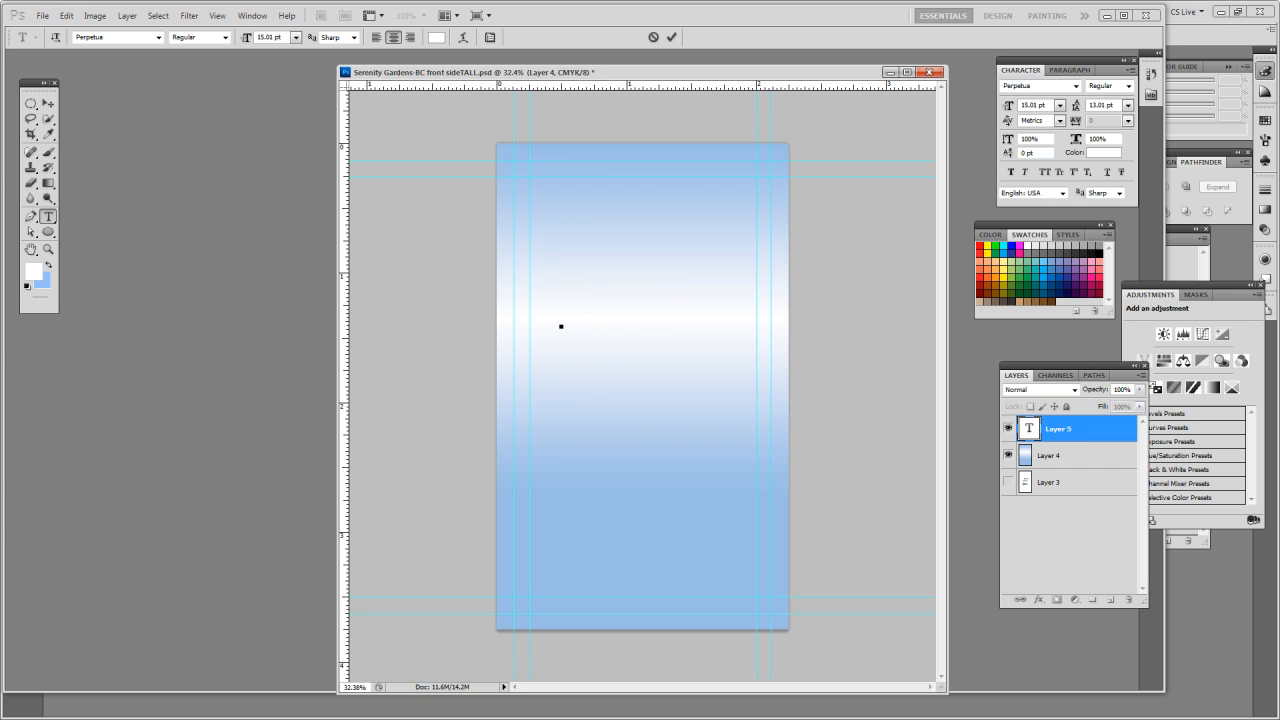
{"action": "key", "text": "alt+Tab"}
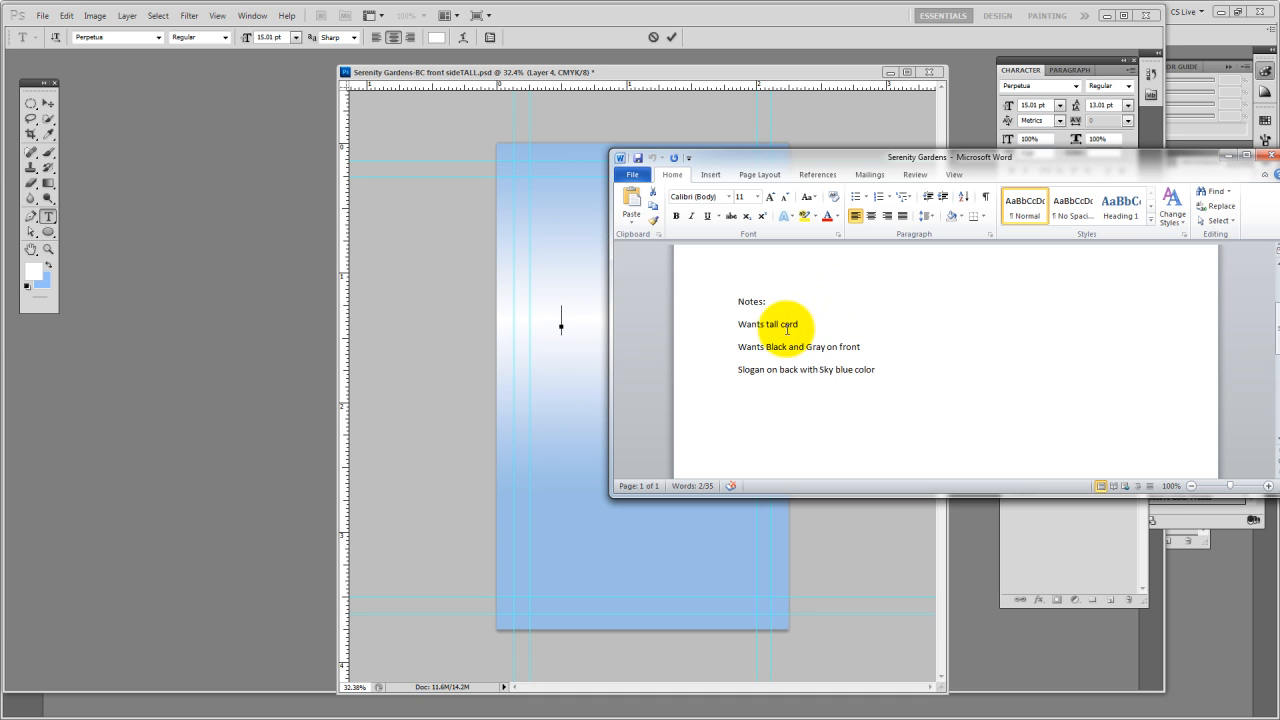
{"action": "scroll", "coordinate": [777, 326], "scroll_direction": "up", "scroll_amount": 3}
{"action": "left_click_drag", "start_coordinate": [898, 348], "coordinate": [748, 352]}
{"action": "key", "text": "ctrl+c"}
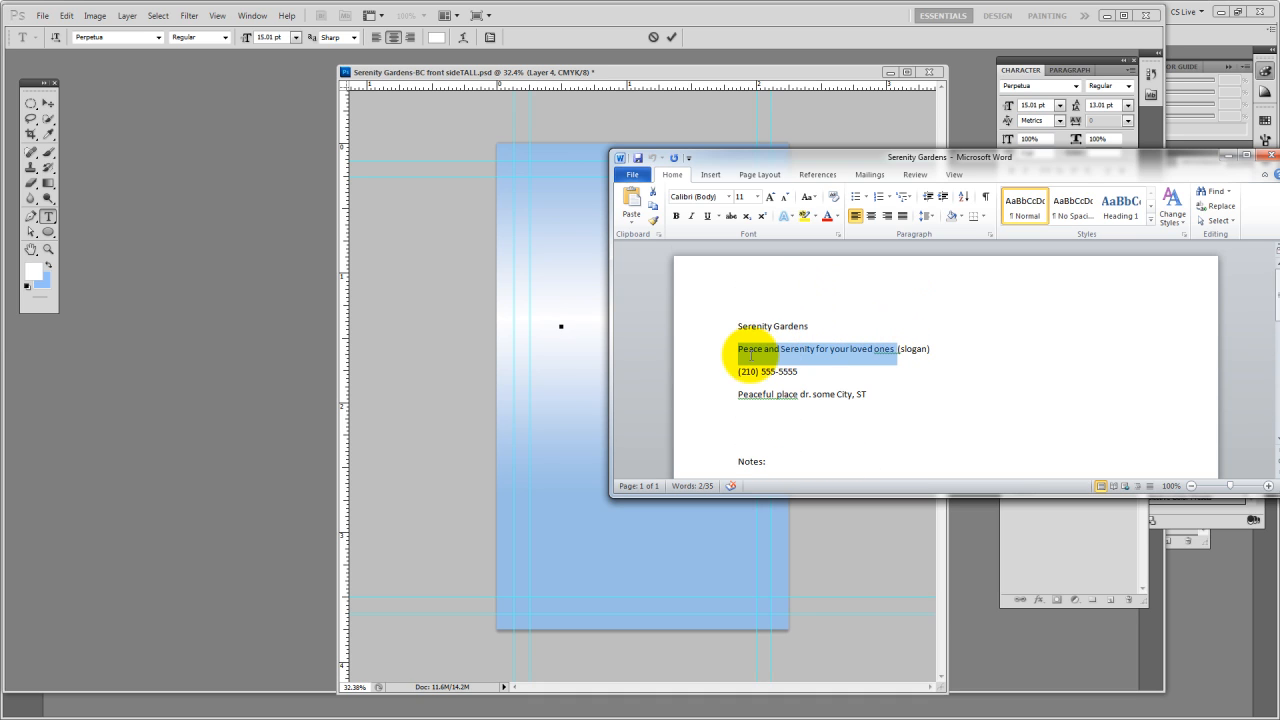
{"action": "left_click", "coordinate": [694, 78]}
{"action": "key", "text": "ctrl+v"}
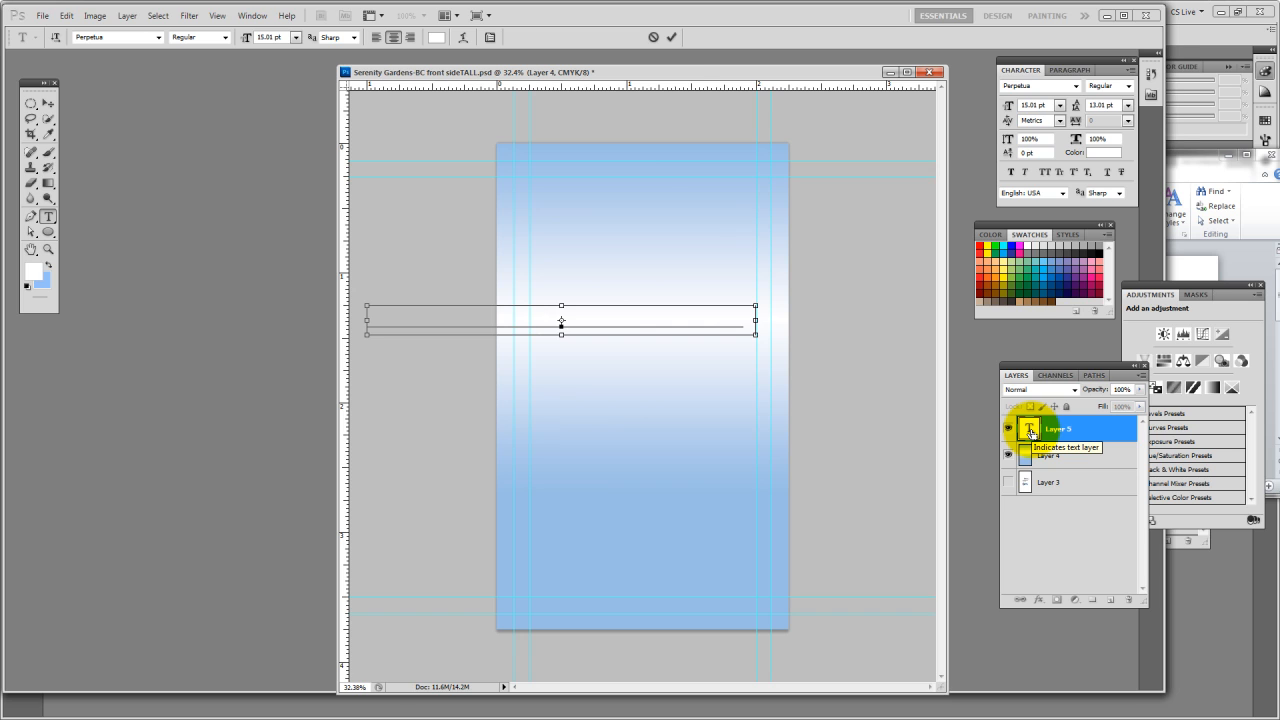
{"action": "left_click", "coordinate": [1030, 430], "text": "ctrl"}
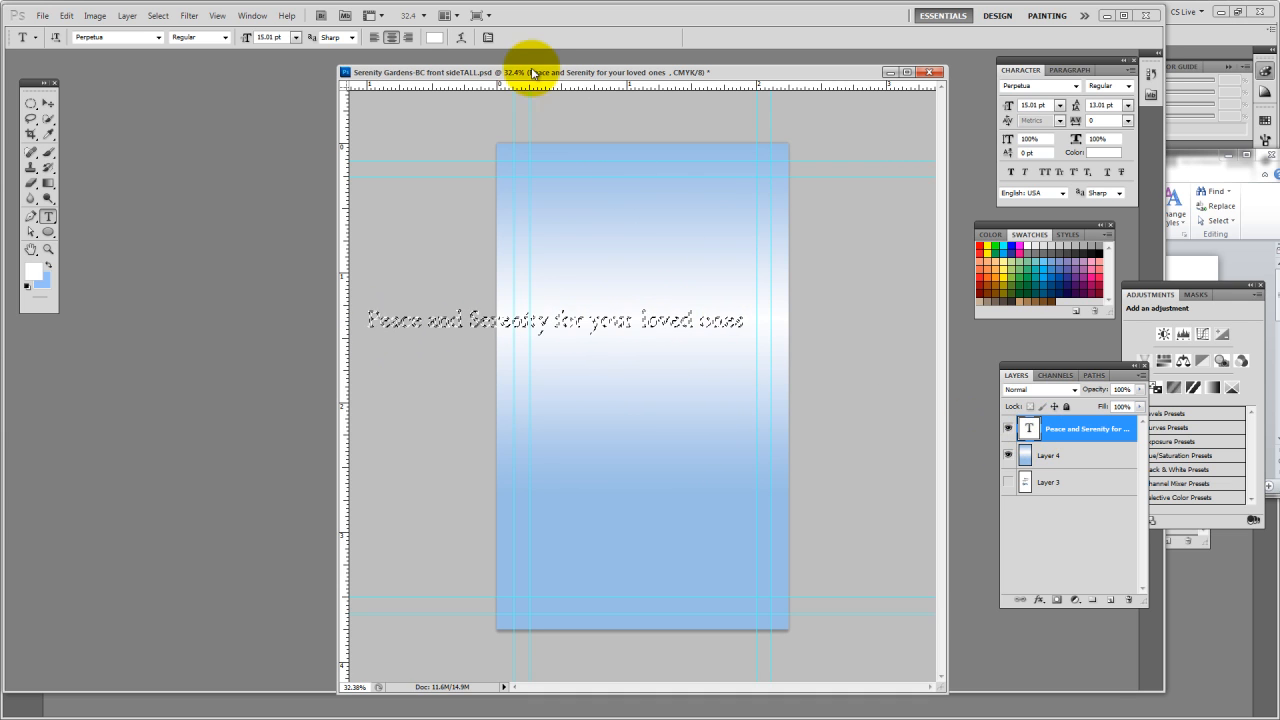
Try swatch and logo colors for the slogan, and settle on the light blue sampled from the card's upper edge, hex 9abfe5
{"action": "left_click", "coordinate": [432, 38]}
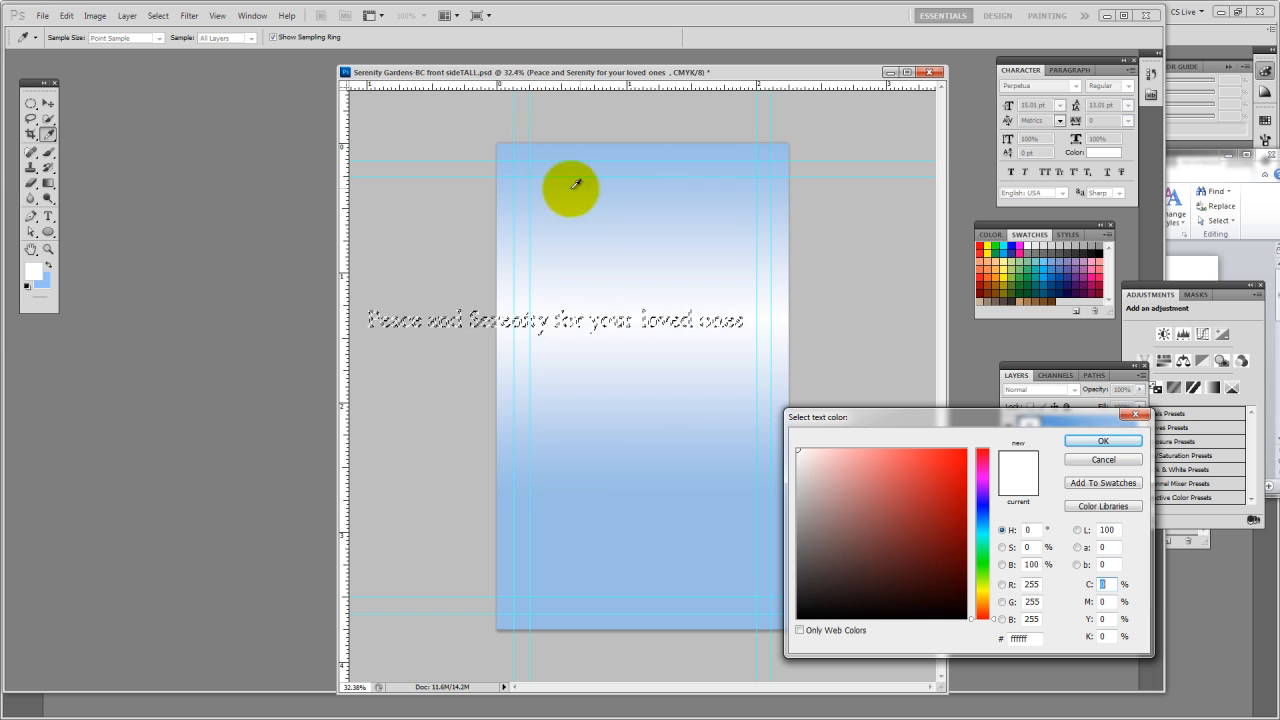
{"action": "left_click", "coordinate": [1040, 260]}
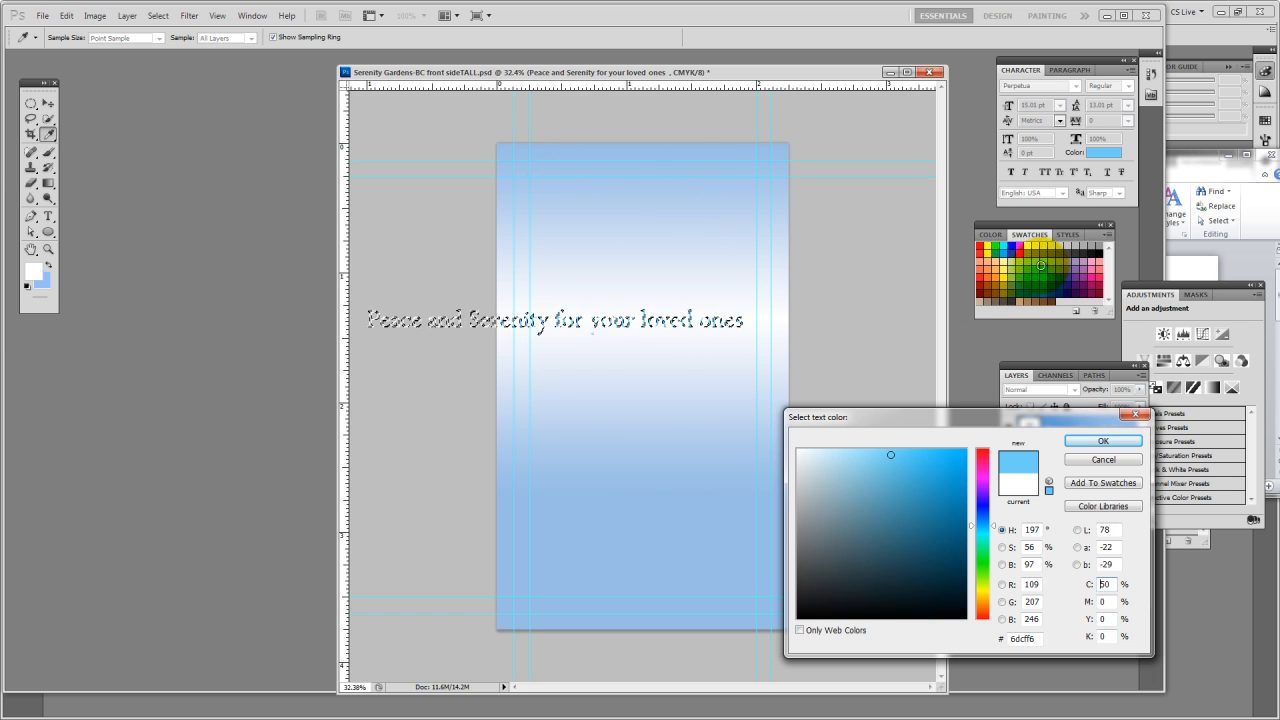
{"action": "left_click", "coordinate": [987, 276]}
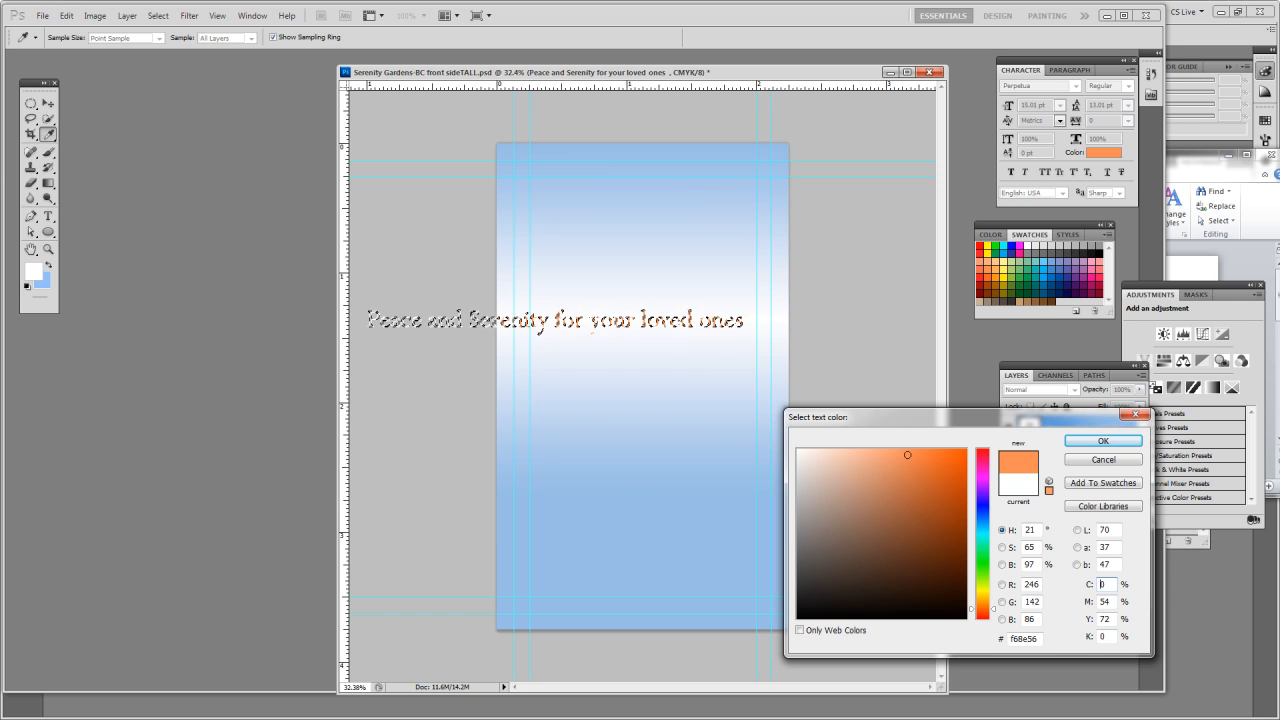
{"action": "left_click_drag", "start_coordinate": [1279, 340], "coordinate": [267, 129]}
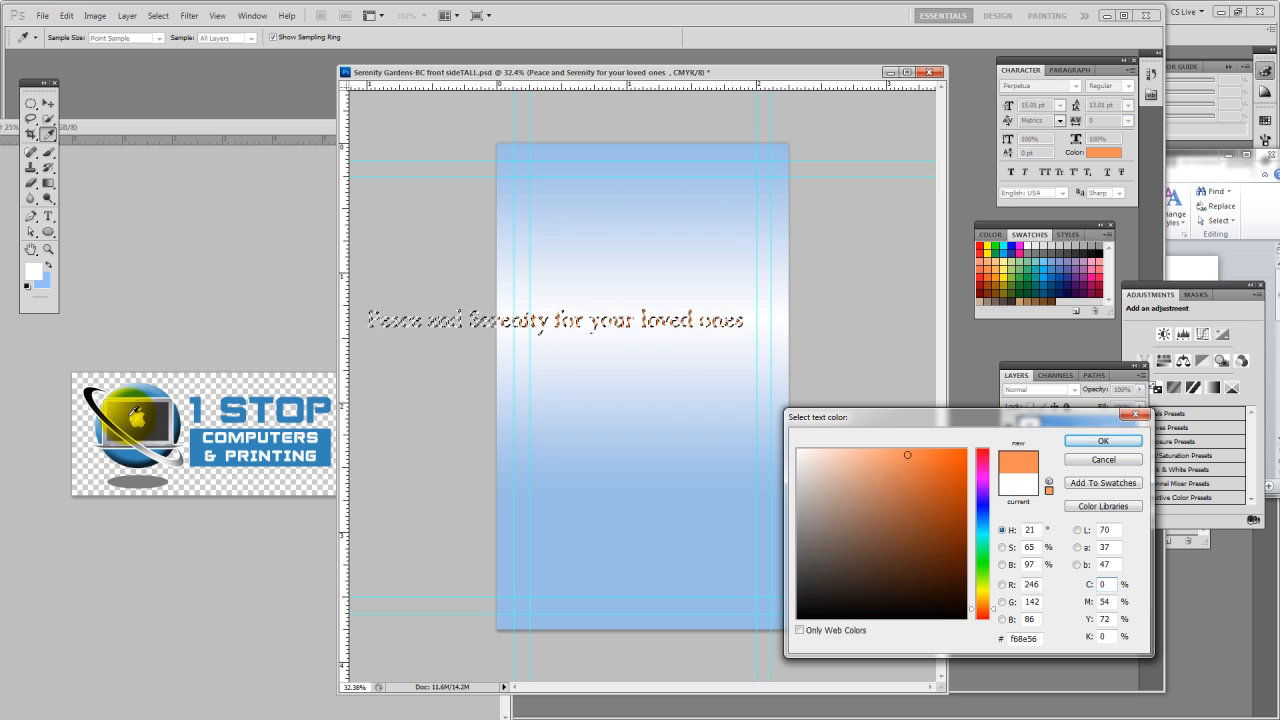
{"action": "left_click", "coordinate": [136, 419]}
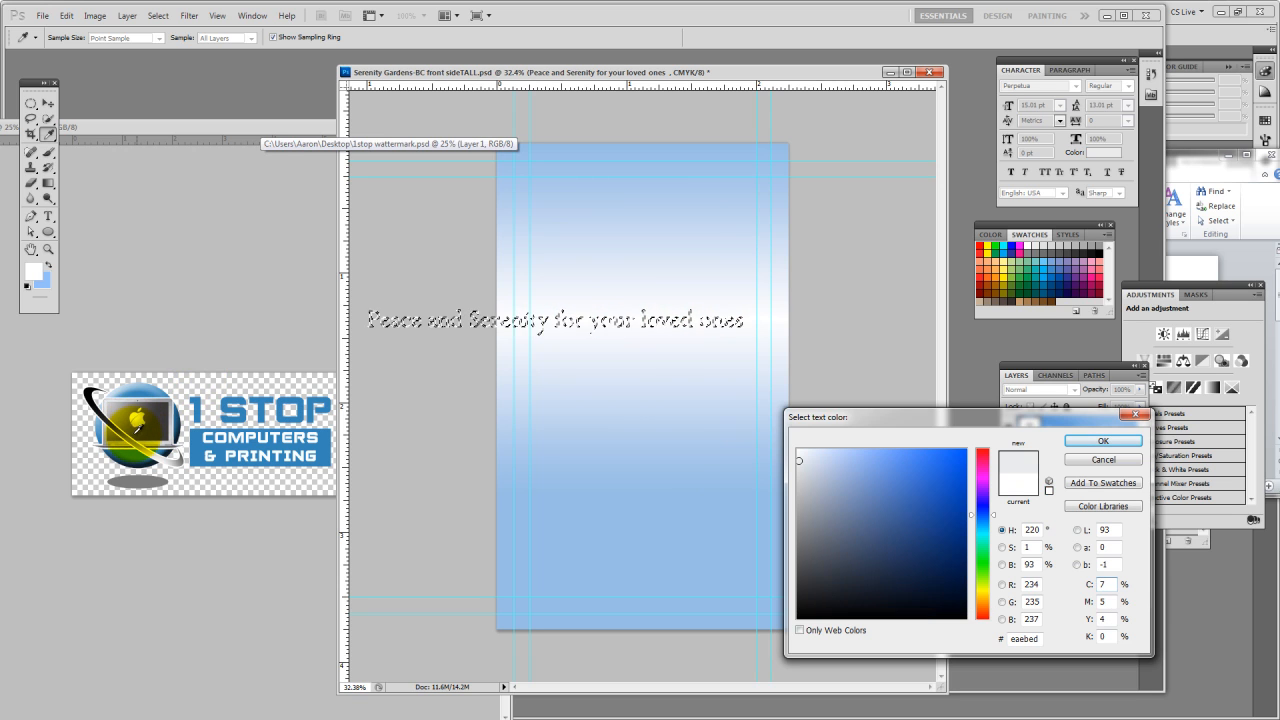
{"action": "left_click", "coordinate": [122, 418]}
{"action": "left_click", "coordinate": [90, 396]}
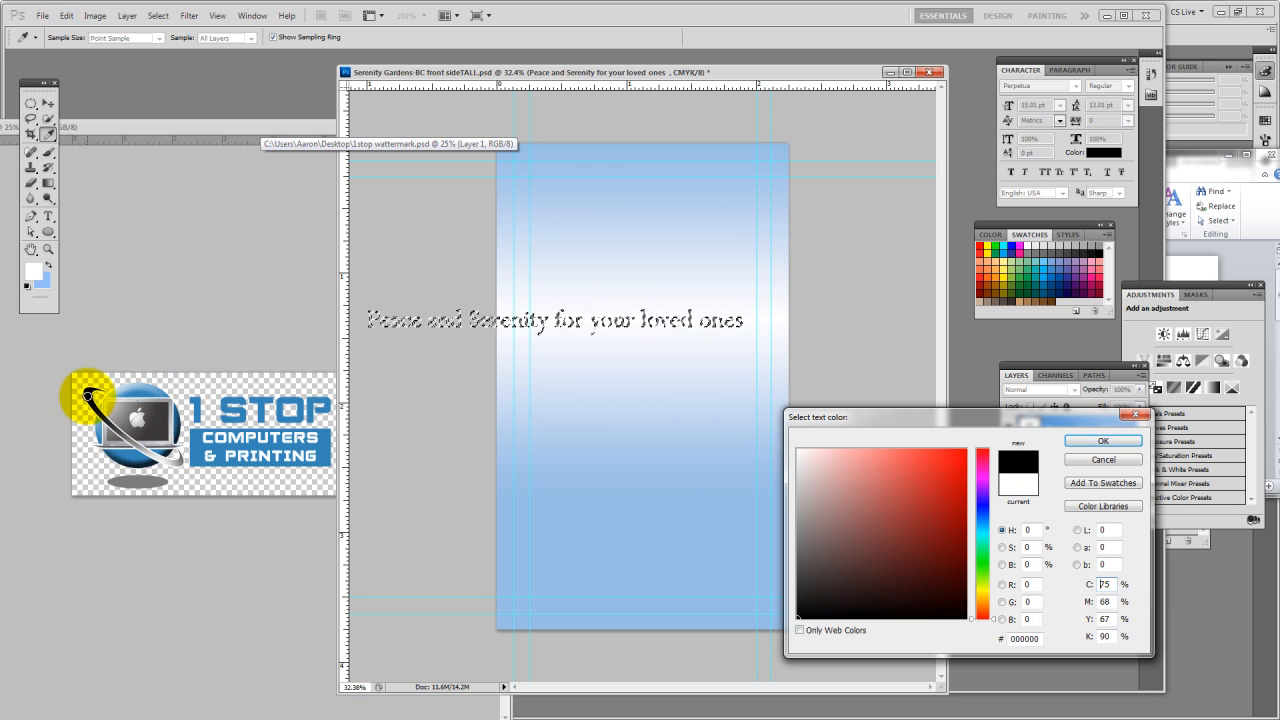
{"action": "left_click_drag", "start_coordinate": [235, 124], "coordinate": [1279, 293]}
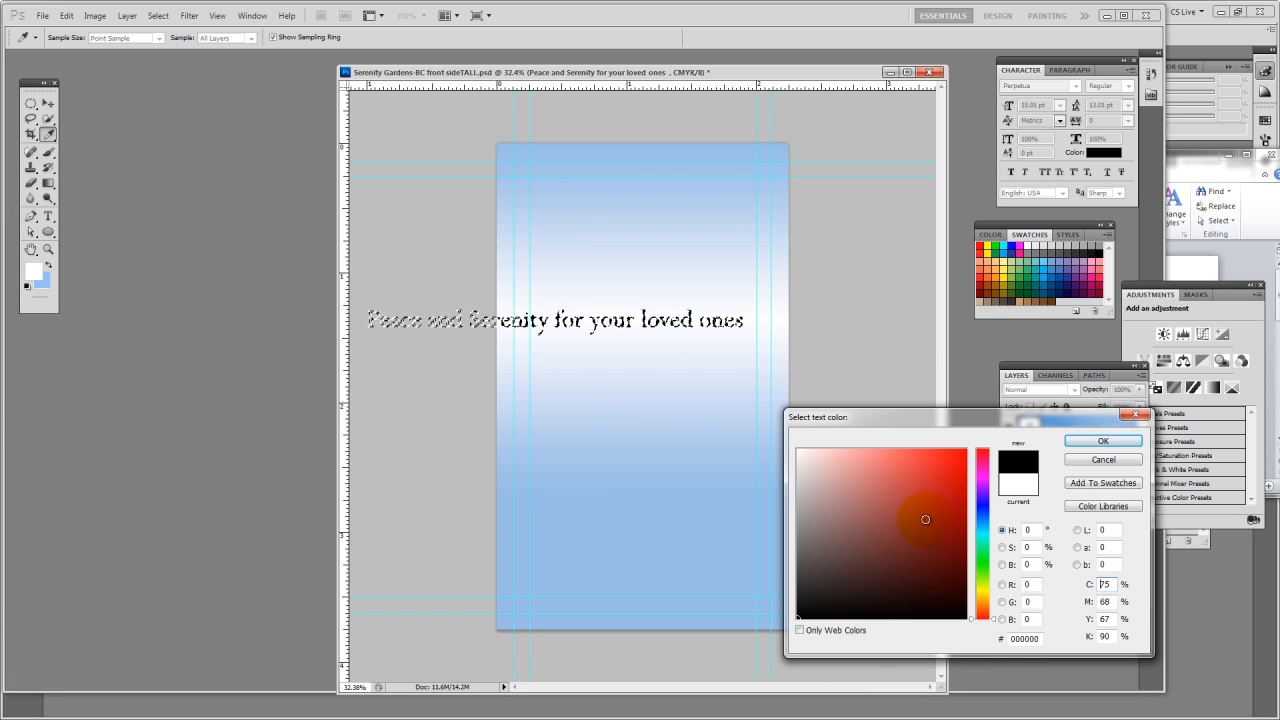
{"action": "left_click", "coordinate": [688, 141]}
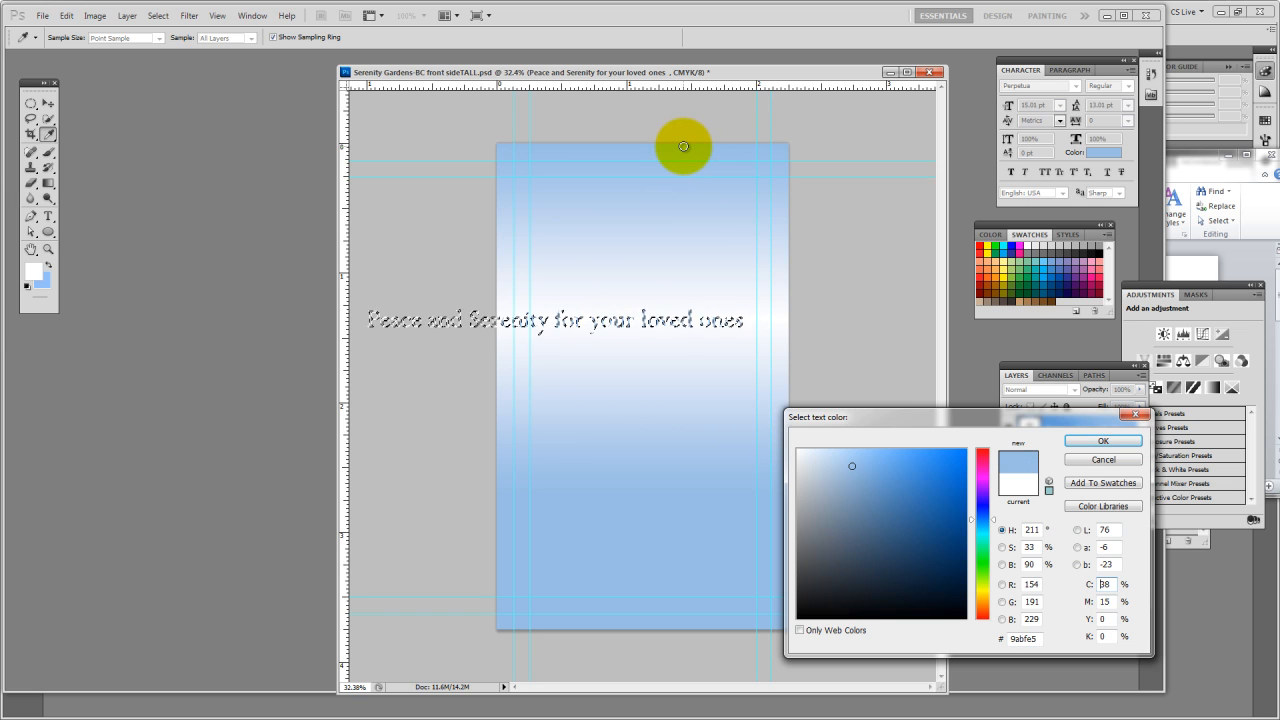
{"action": "left_click", "coordinate": [1103, 441]}
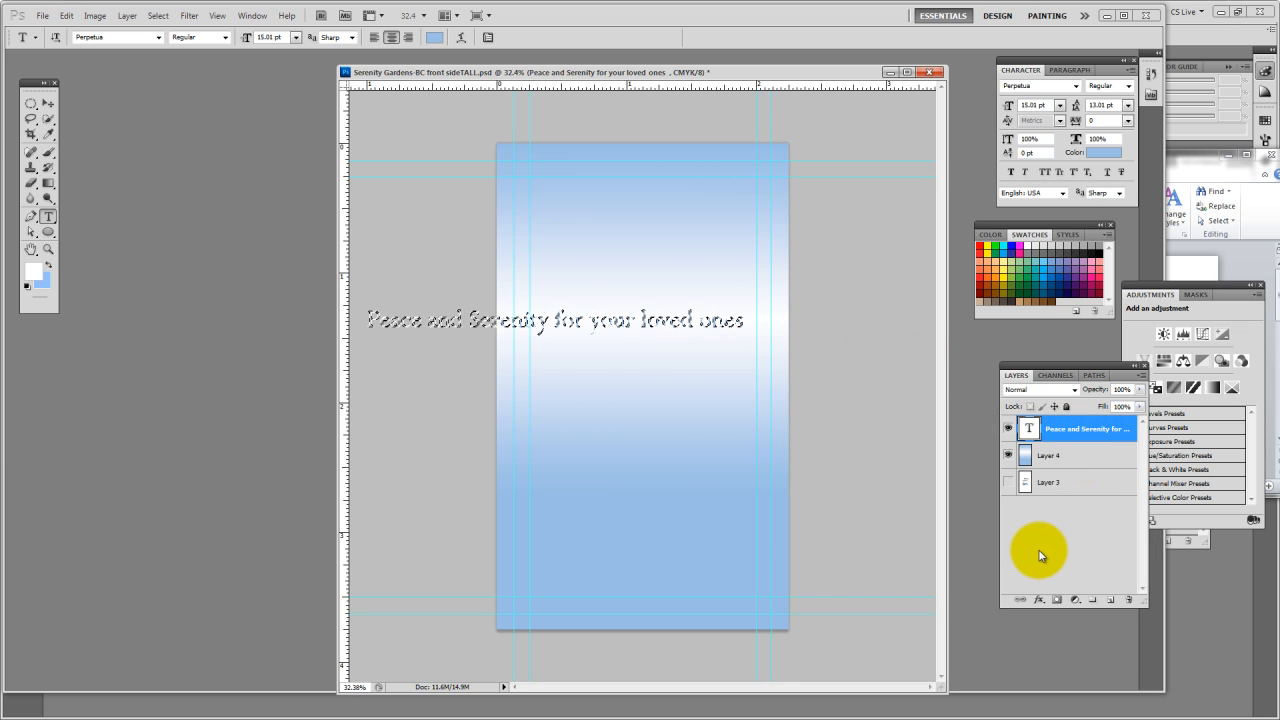
{"action": "key", "text": "ctrl+d"}
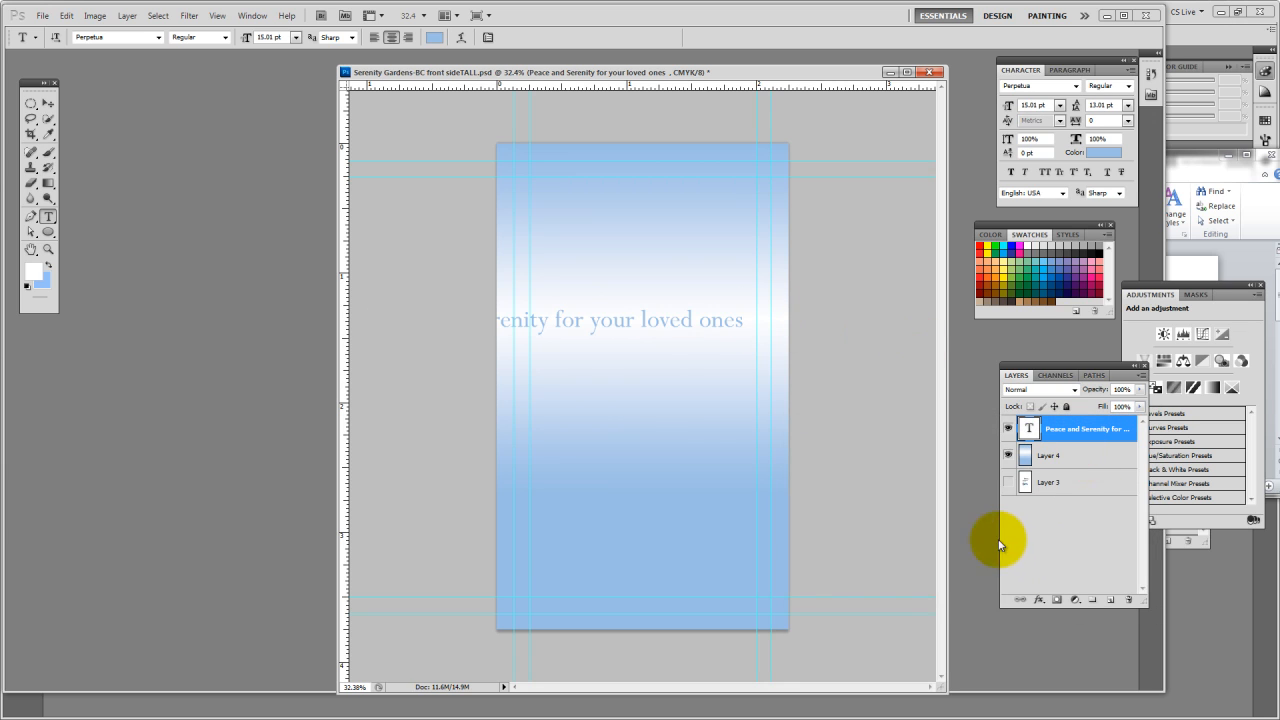
Break the slogan into three lines, after "Serenity" and after "for", and move the text block up onto the white band
{"action": "left_click", "coordinate": [595, 322]}
{"action": "left_click_drag", "start_coordinate": [586, 320], "coordinate": [655, 312]}
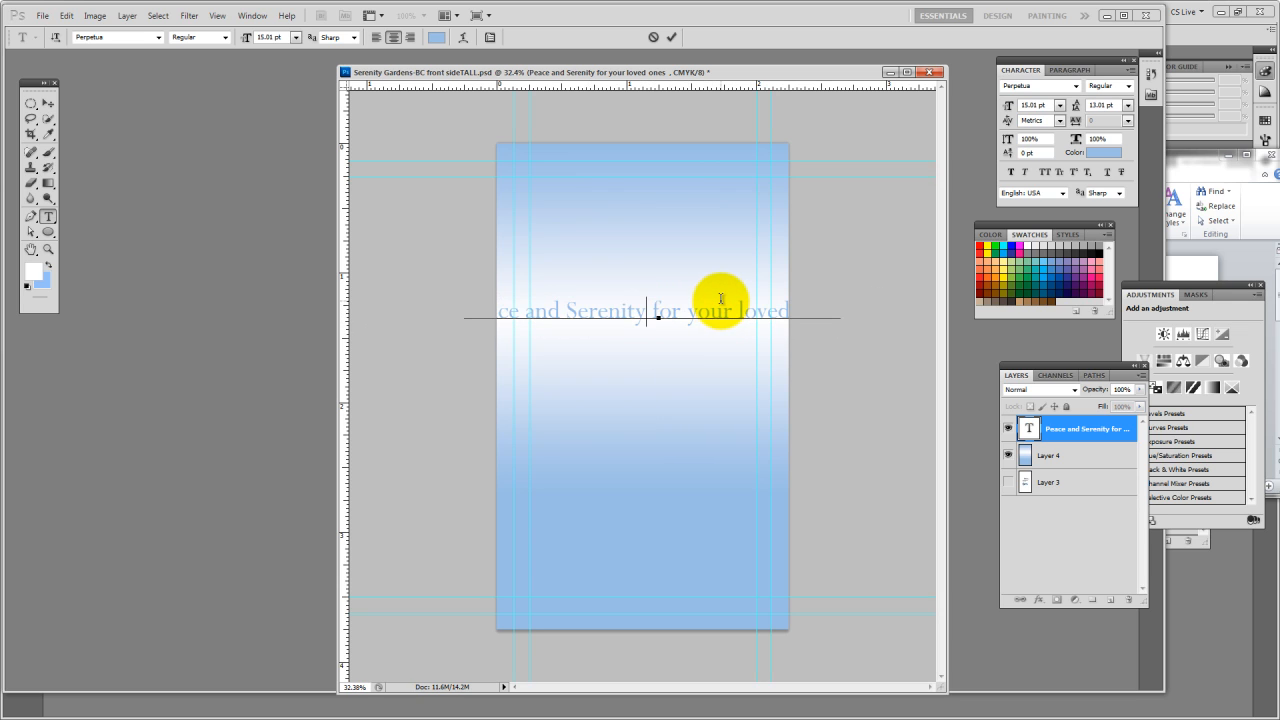
{"action": "key", "text": "Return"}
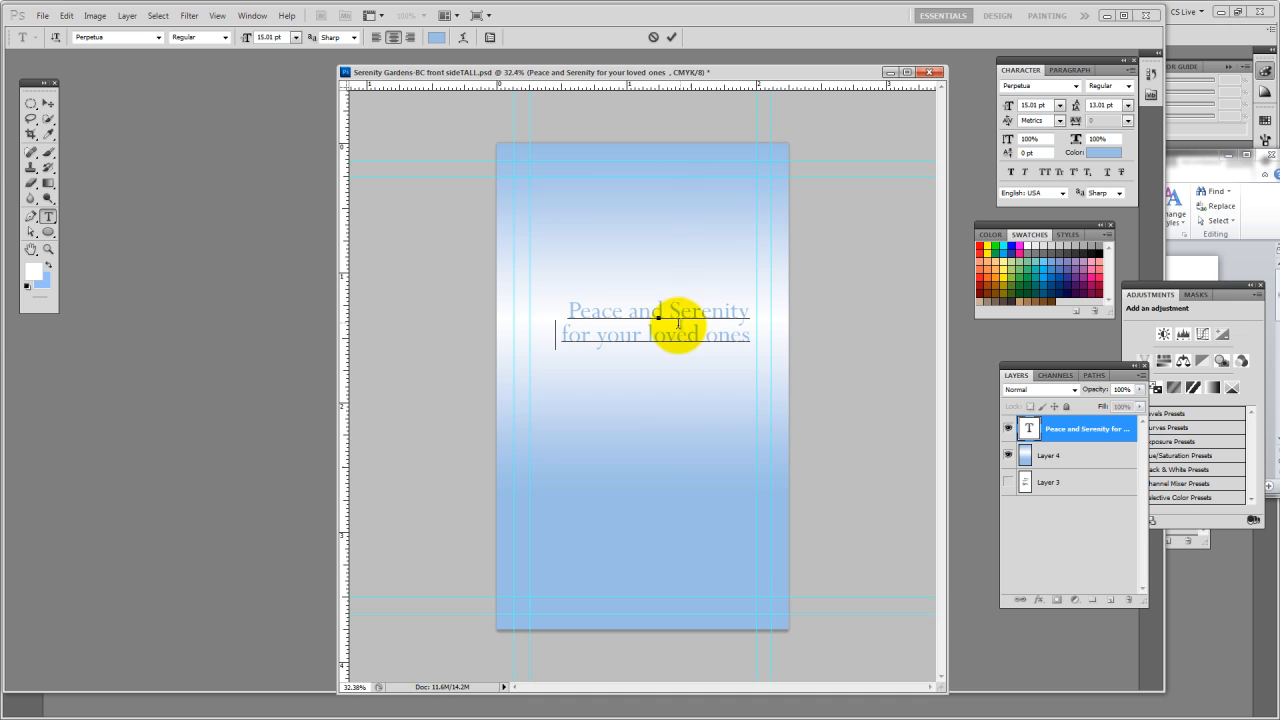
{"action": "left_click", "coordinate": [600, 342]}
{"action": "key", "text": "Return"}
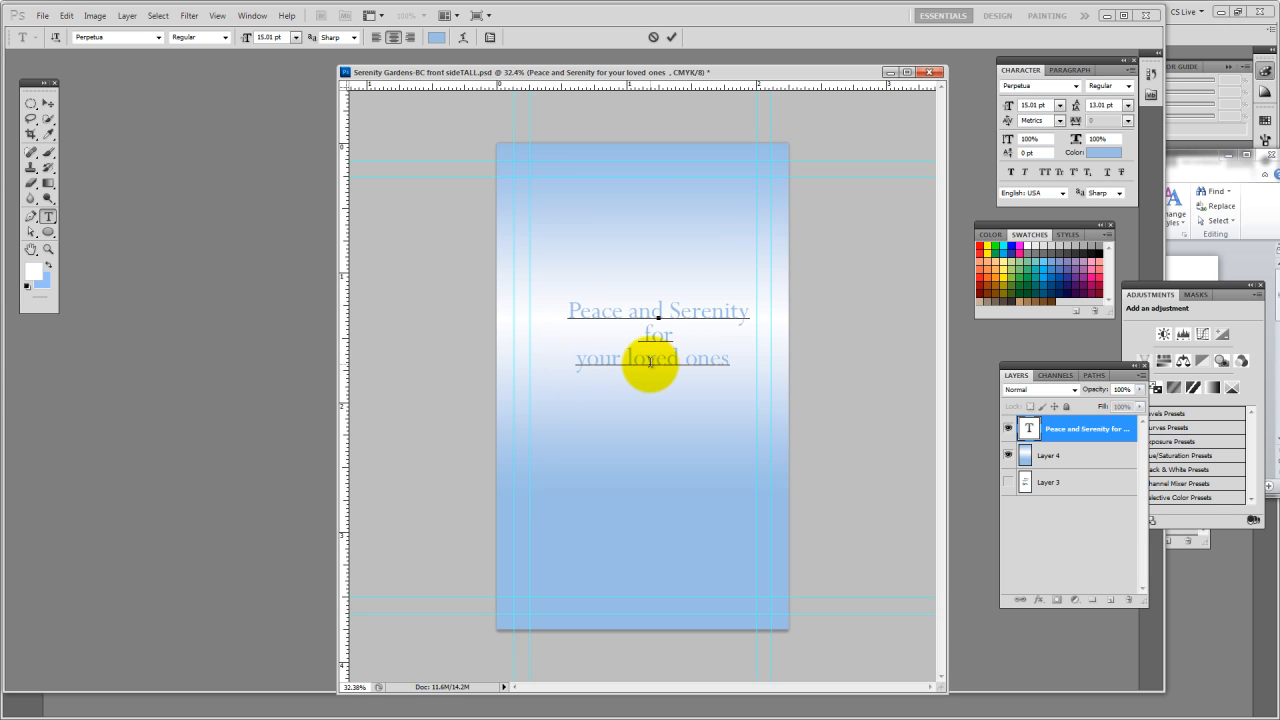
{"action": "key", "text": "ctrl"}
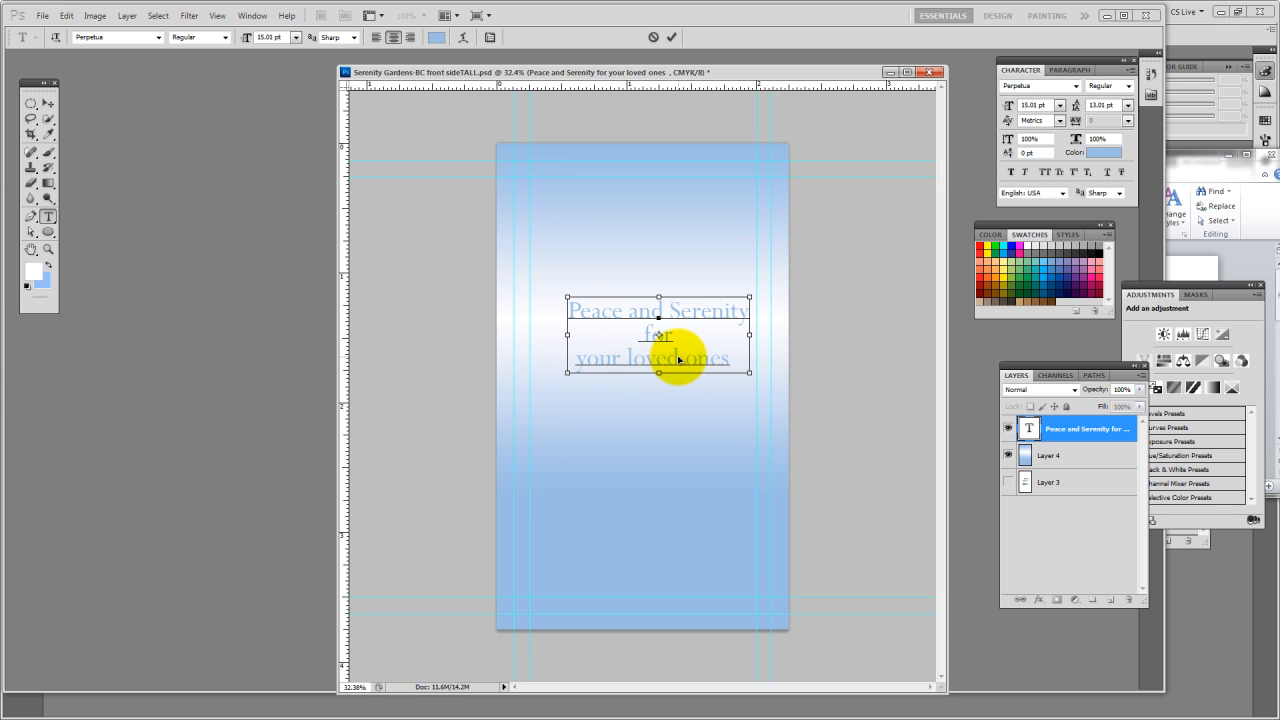
{"action": "mouse_move", "coordinate": [677, 355]}
{"action": "left_mouse_down"}
{"action": "mouse_move", "coordinate": [586, 374]}
{"action": "mouse_move", "coordinate": [606, 314]}
{"action": "mouse_move", "coordinate": [655, 364]}
{"action": "mouse_move", "coordinate": [651, 338]}
{"action": "mouse_move", "coordinate": [657, 363]}
{"action": "mouse_move", "coordinate": [661, 344]}
{"action": "left_mouse_up"}
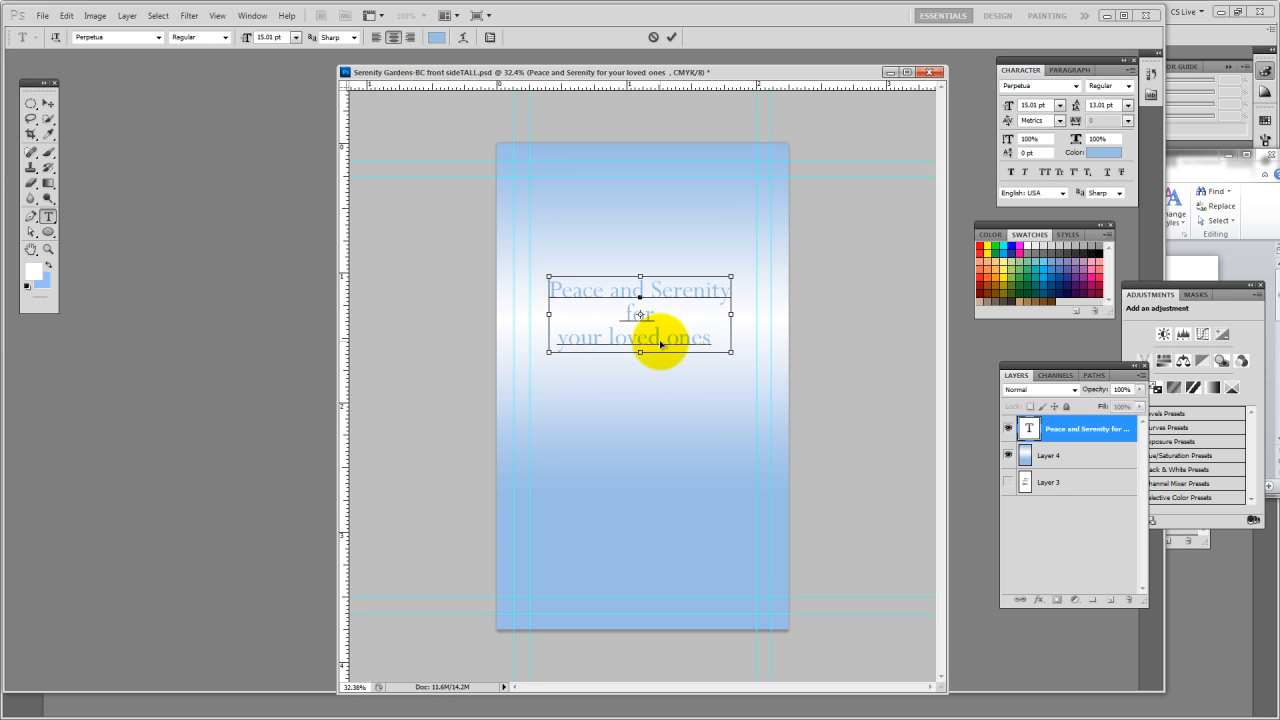
Set the leading of the whole slogan to 14.01 pt and commit the text edit
{"action": "triple_click", "coordinate": [660, 338]}
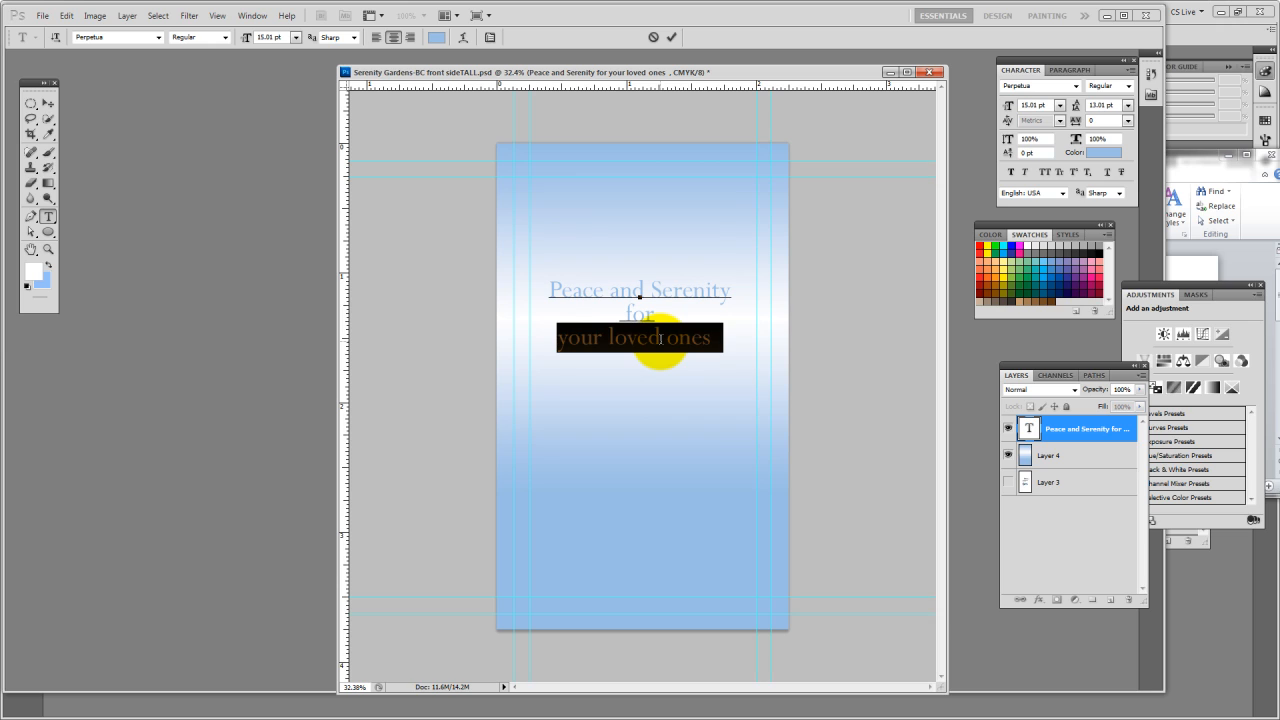
{"action": "key", "text": "ctrl+a"}
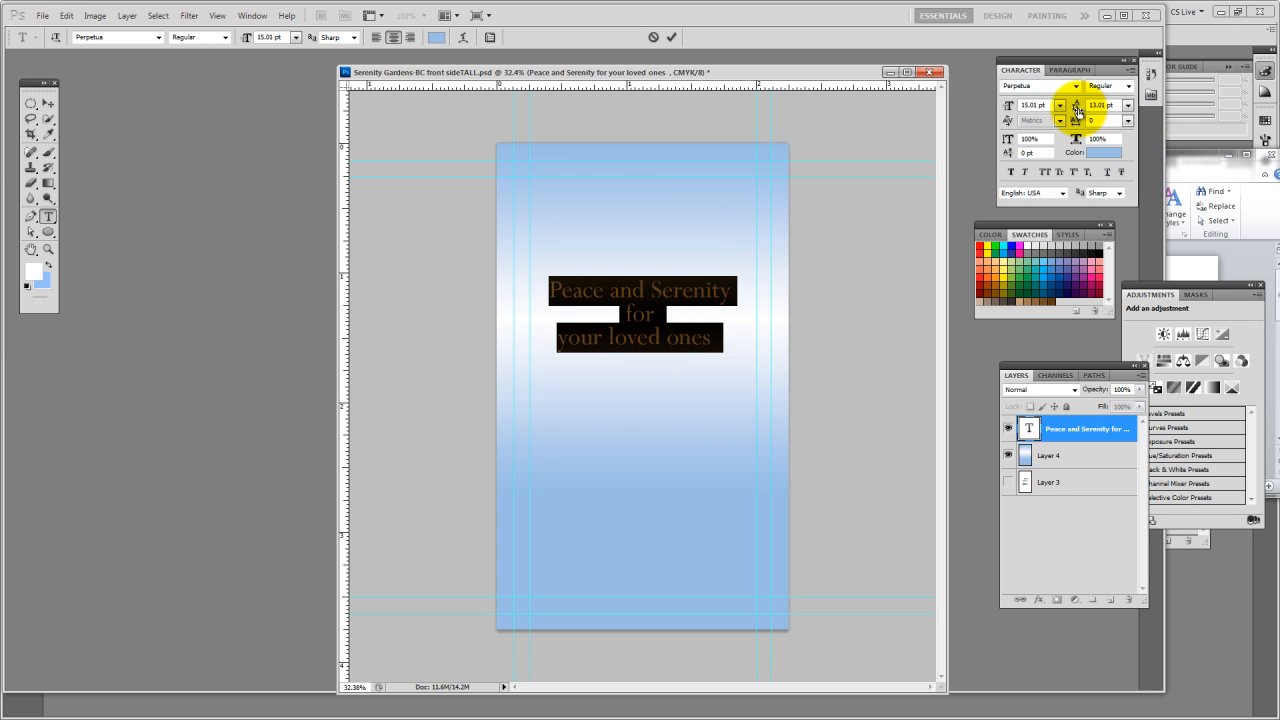
{"action": "left_click_drag", "start_coordinate": [1077, 112], "coordinate": [1078, 110]}
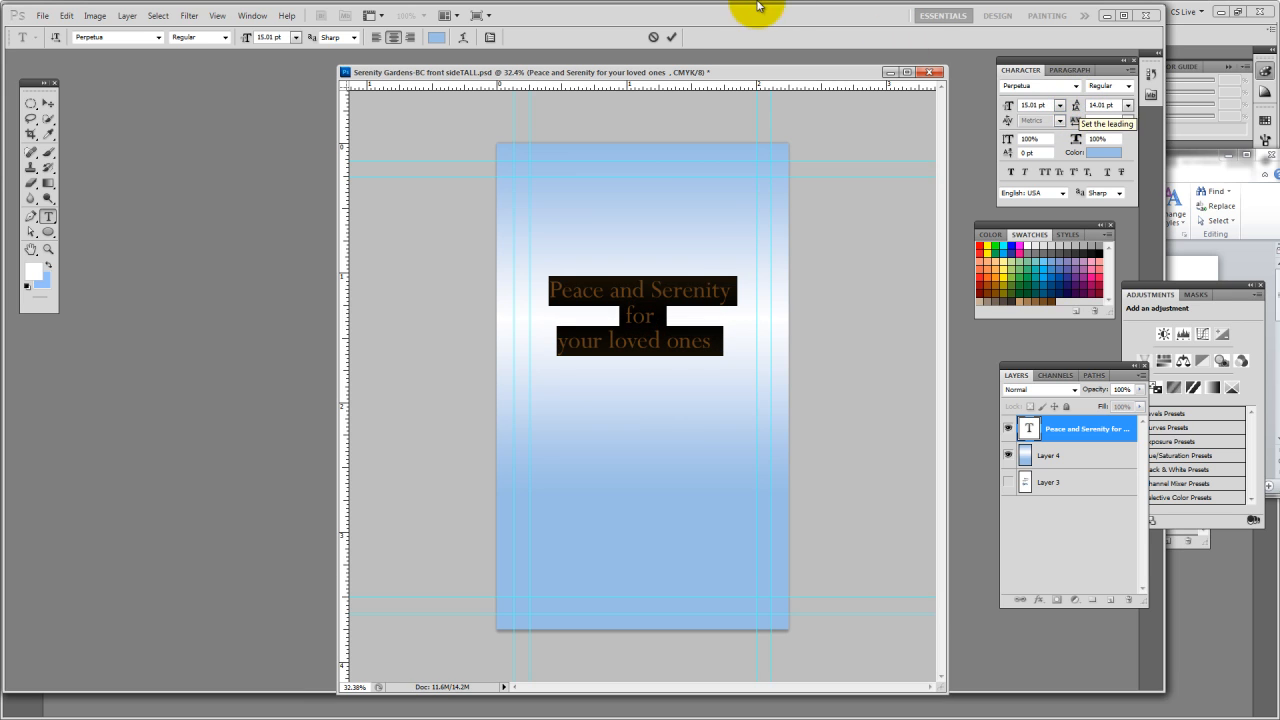
{"action": "left_click", "coordinate": [671, 37]}
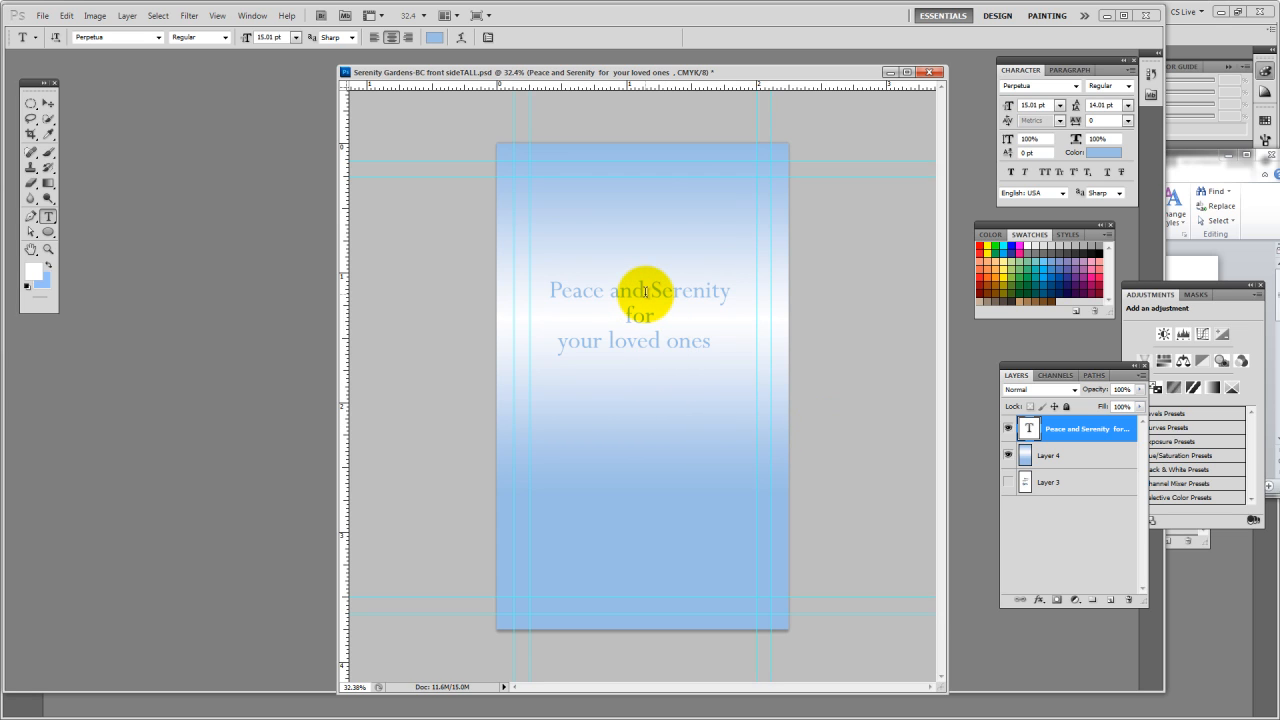
Align the slogan's horizontal center with the gradient background of Layer 4, and reselect only the slogan layer
{"action": "key", "text": "v"}
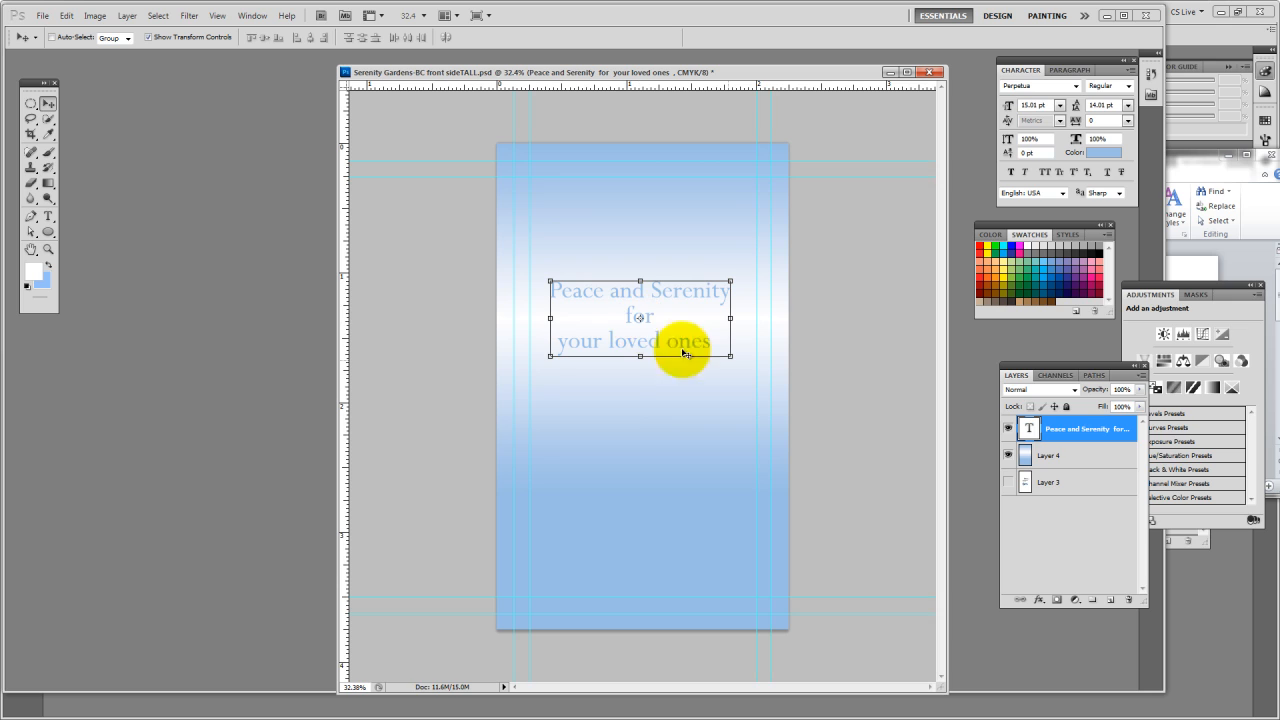
{"action": "left_click", "coordinate": [1073, 457]}
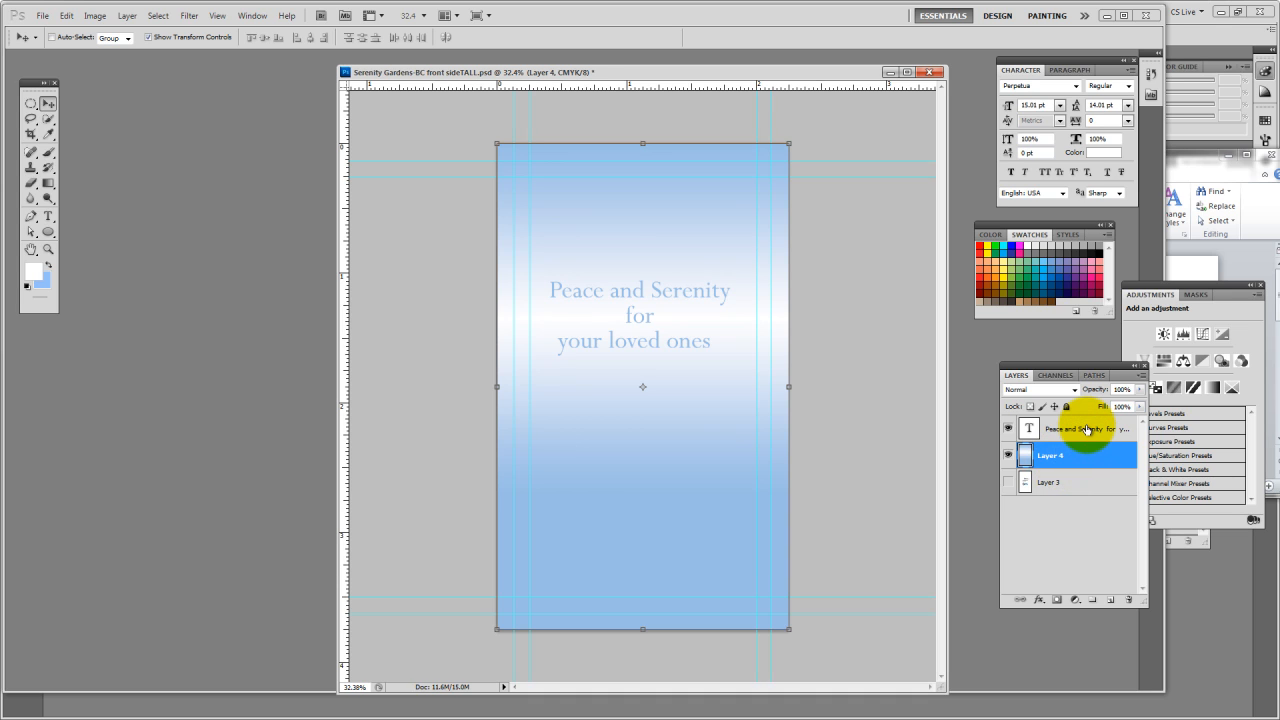
{"action": "left_click", "coordinate": [1087, 430], "text": "ctrl"}
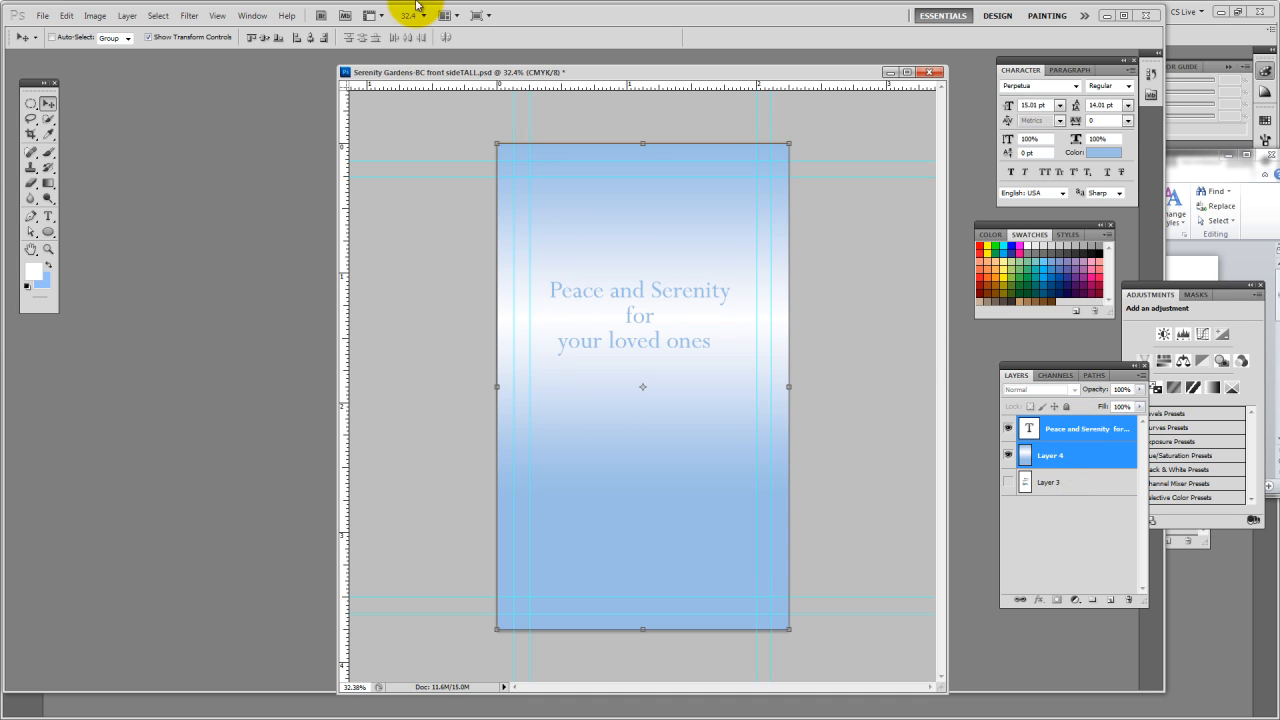
{"action": "left_click", "coordinate": [311, 38]}
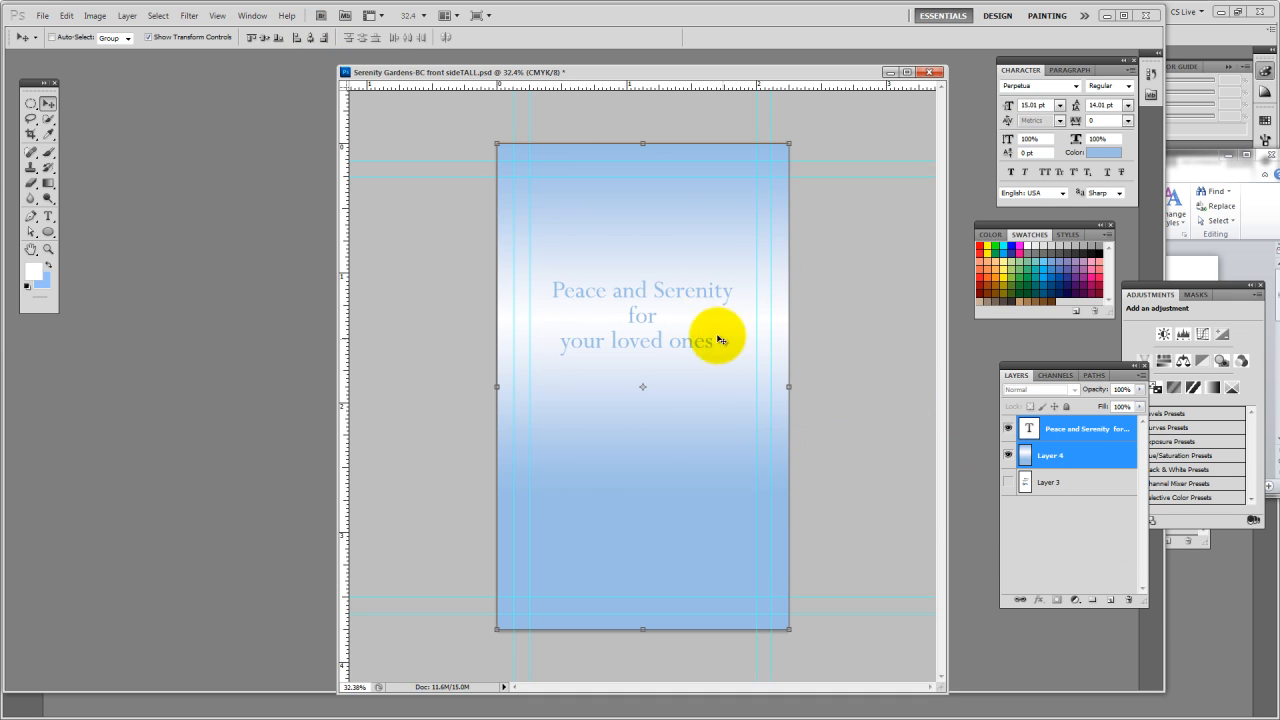
{"action": "left_click", "coordinate": [1076, 533]}
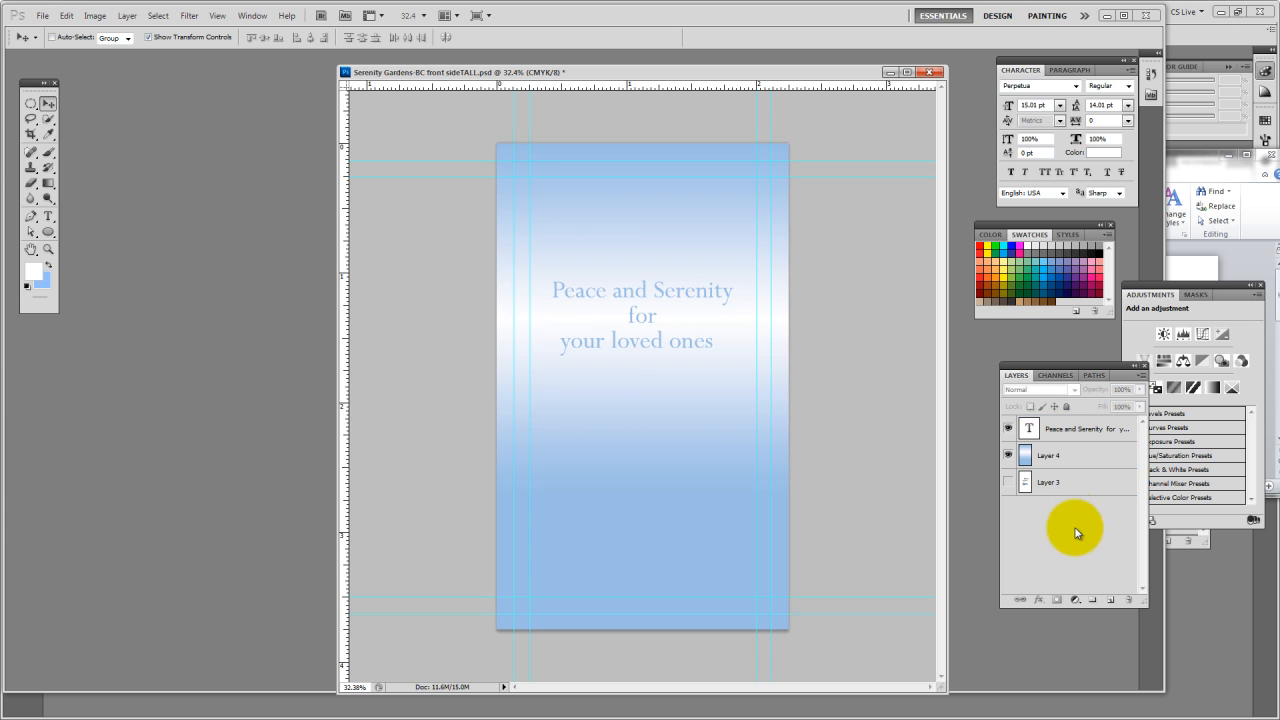
{"action": "left_click", "coordinate": [651, 318]}
{"action": "left_click", "coordinate": [588, 271]}
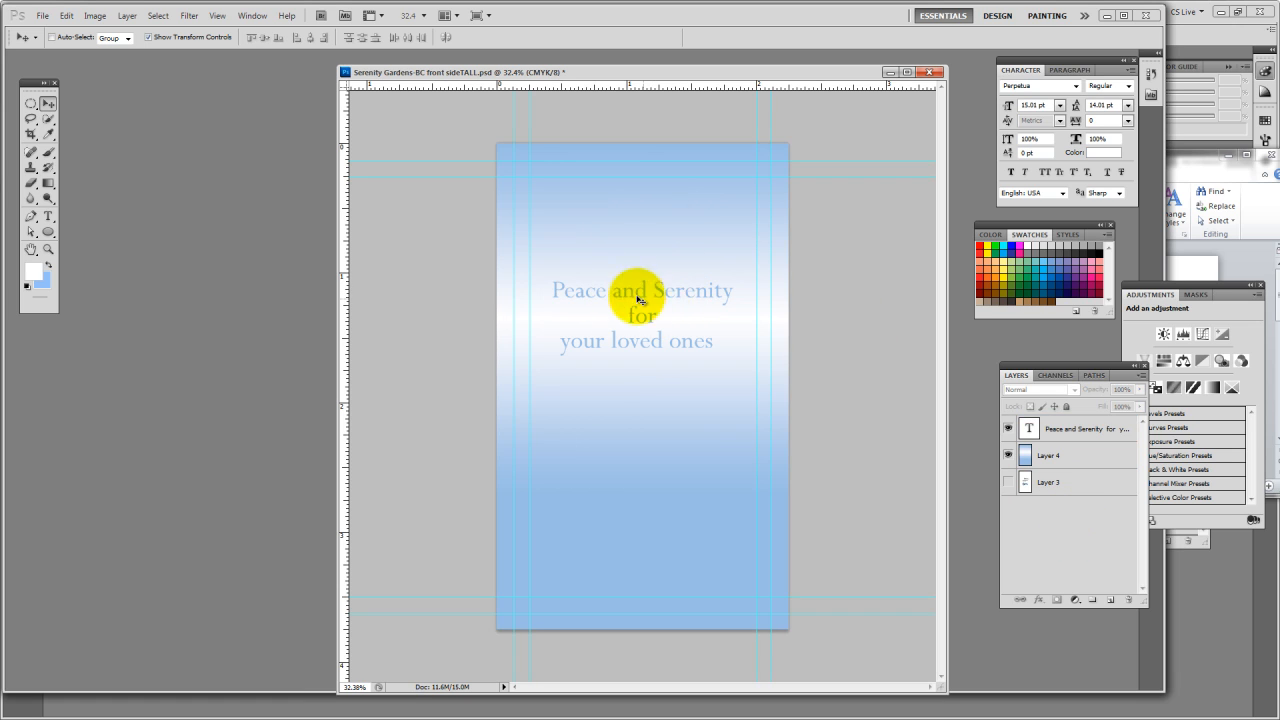
{"action": "left_click", "coordinate": [644, 328], "text": "ctrl"}
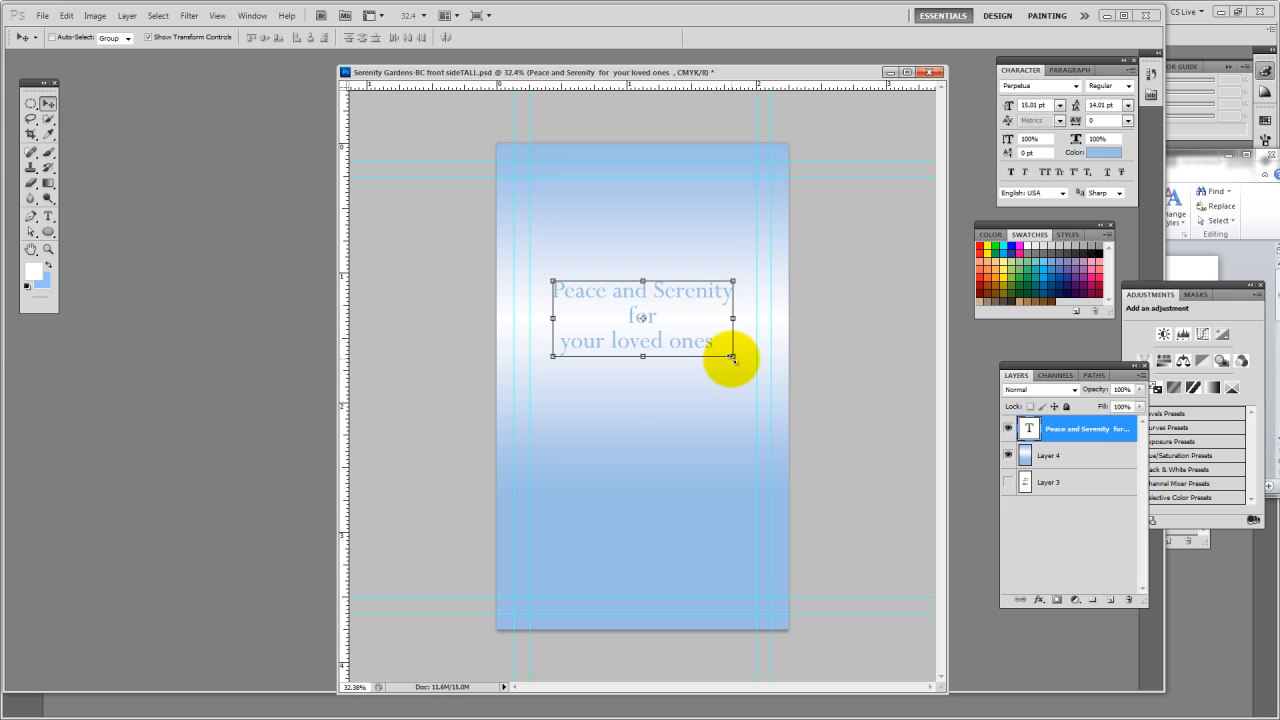
{"action": "mouse_move", "coordinate": [732, 354]}
{"action": "left_mouse_down"}
{"action": "mouse_move", "coordinate": [886, 432]}
{"action": "mouse_move", "coordinate": [698, 342]}
{"action": "mouse_move", "coordinate": [820, 403]}
{"action": "mouse_move", "coordinate": [686, 349]}
{"action": "mouse_move", "coordinate": [737, 377]}
{"action": "left_mouse_up"}
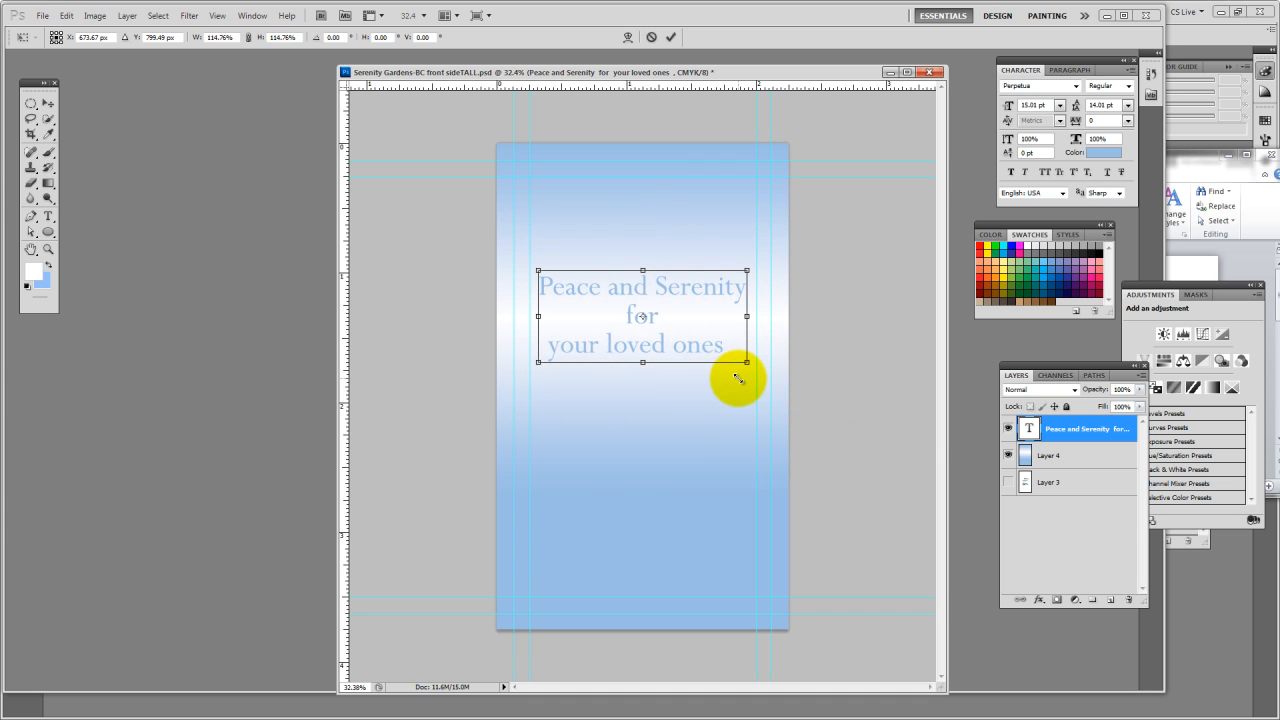
{"action": "left_click", "coordinate": [645, 332]}
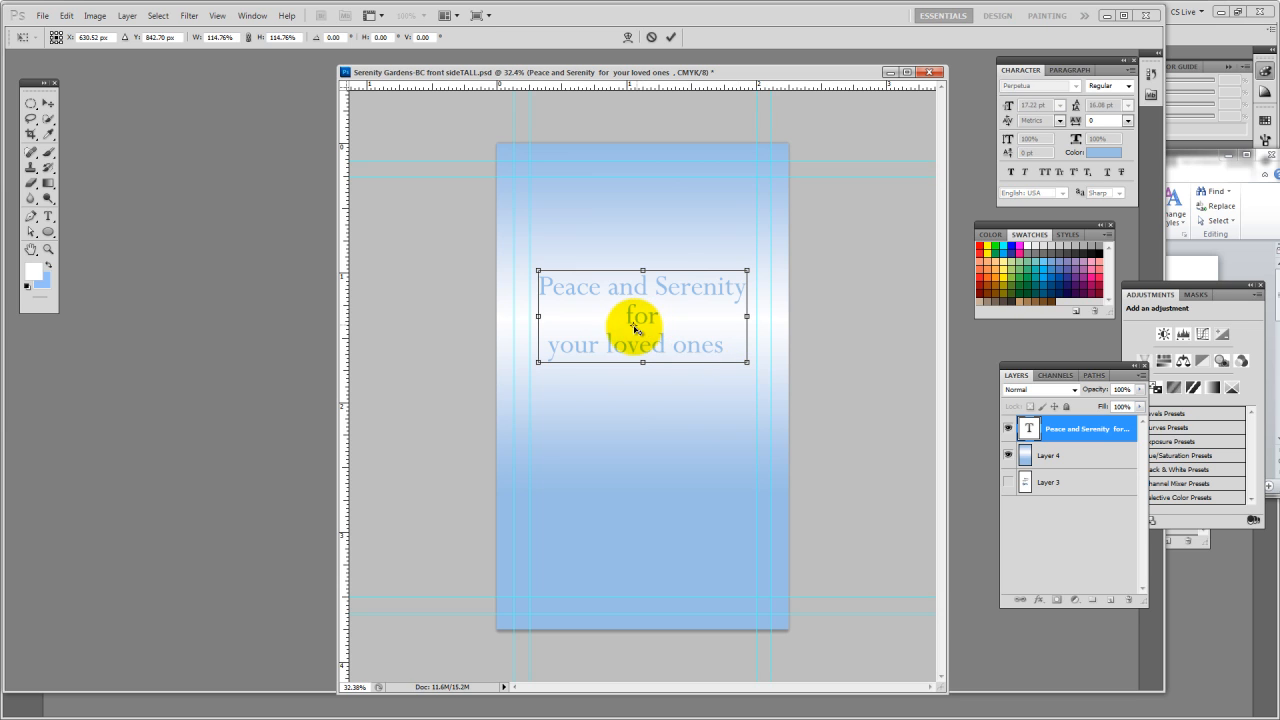
{"action": "left_click_drag", "start_coordinate": [634, 328], "coordinate": [589, 322]}
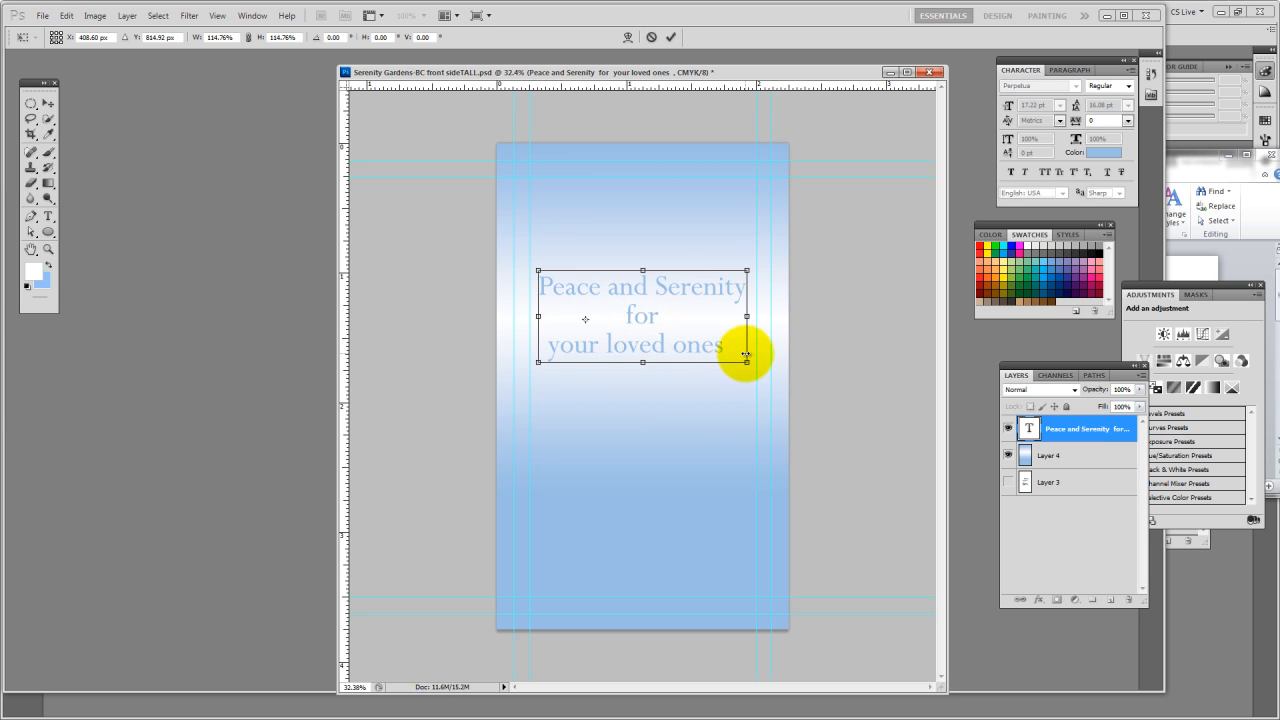
{"action": "mouse_move", "coordinate": [745, 363]}
{"action": "left_mouse_down"}
{"action": "mouse_move", "coordinate": [735, 348]}
{"action": "mouse_move", "coordinate": [650, 328]}
{"action": "mouse_move", "coordinate": [836, 426]}
{"action": "mouse_move", "coordinate": [748, 362]}
{"action": "left_mouse_up"}
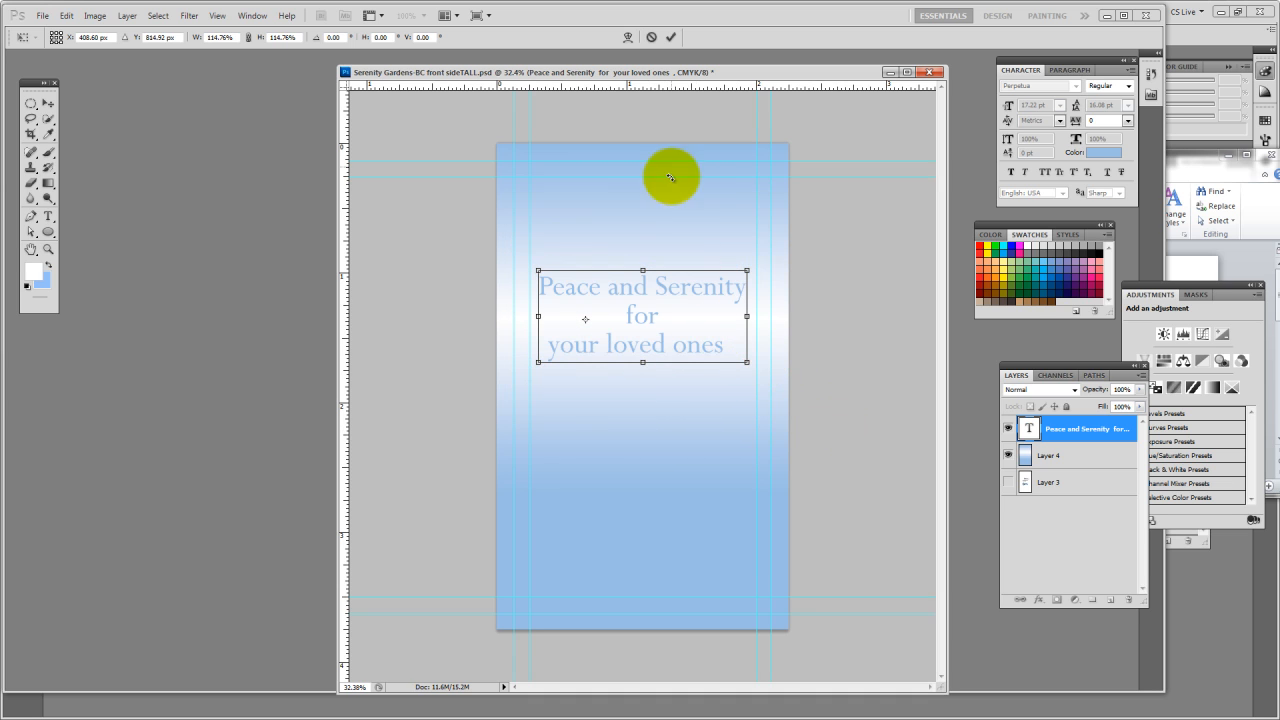
{"action": "key", "text": "ctrl+z"}
{"action": "key", "text": "ctrl+z"}
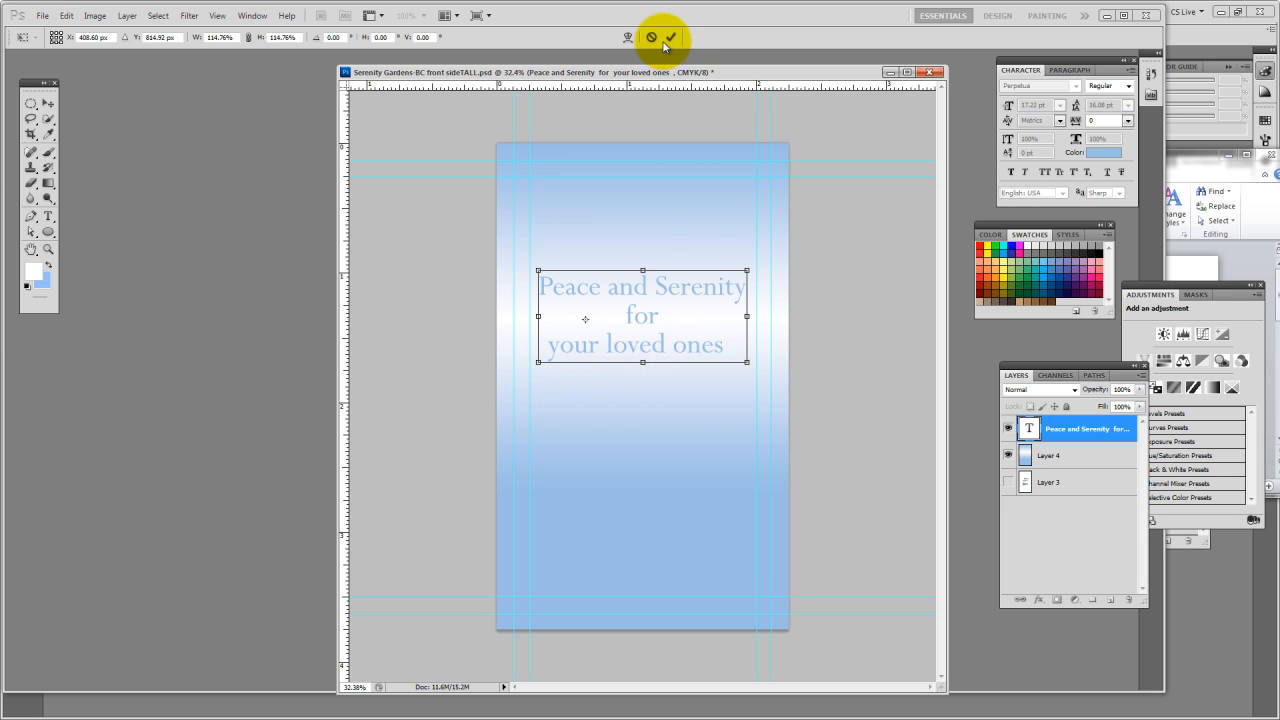
{"action": "left_click", "coordinate": [664, 38]}
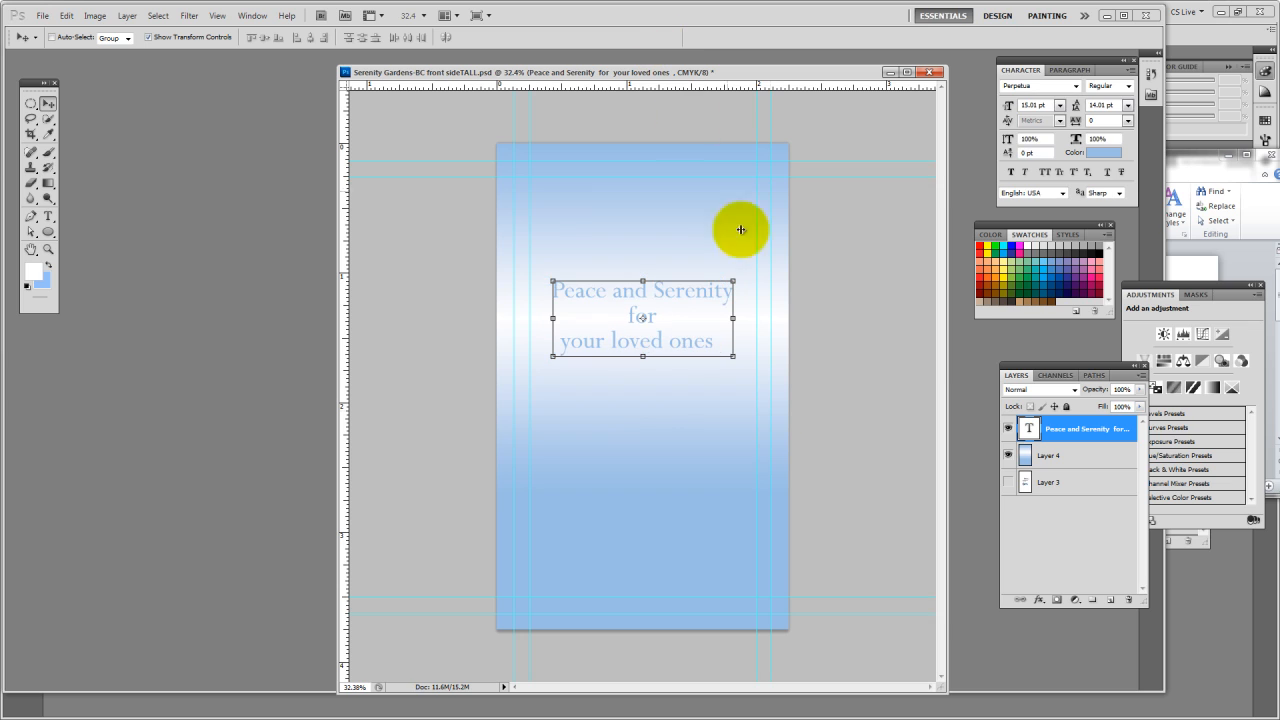
Scale the slogan proportionally to 125.30% so it spans the inner vertical guides, and move it slightly down on the white band
{"action": "left_click_drag", "start_coordinate": [735, 357], "coordinate": [757, 370]}
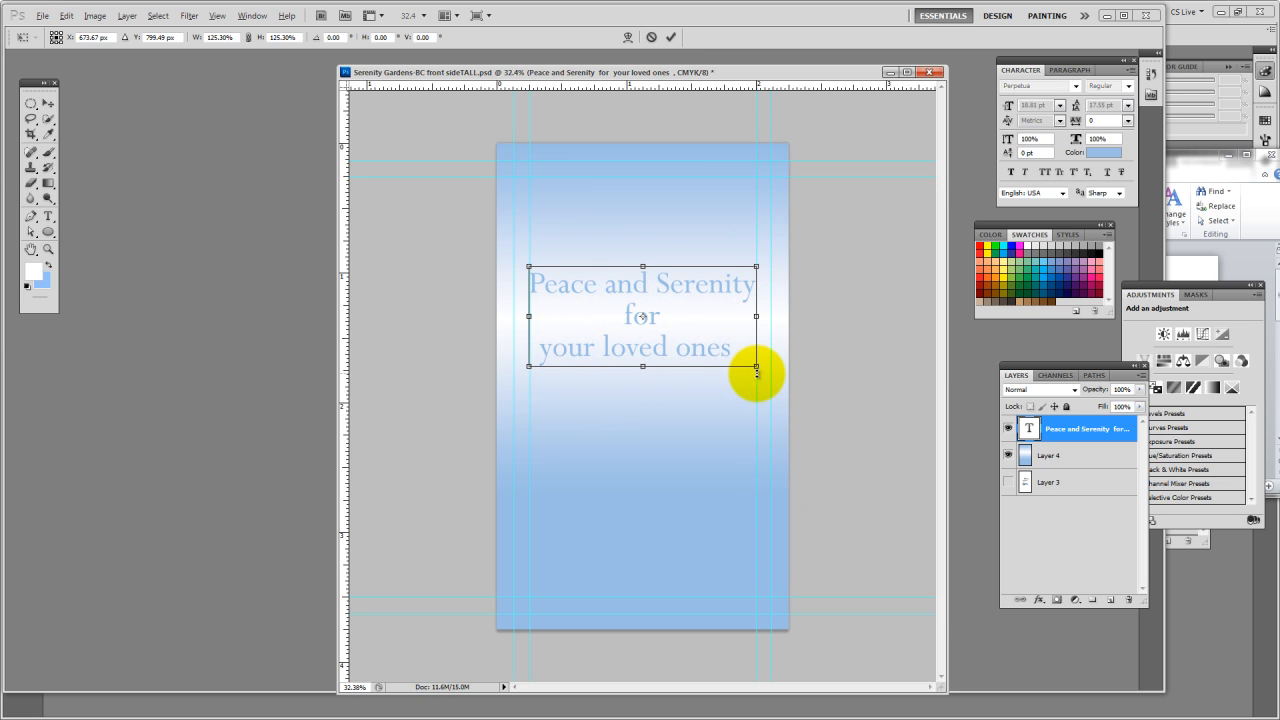
{"action": "mouse_move", "coordinate": [682, 349]}
{"action": "left_mouse_down"}
{"action": "mouse_move", "coordinate": [687, 414]}
{"action": "mouse_move", "coordinate": [590, 361]}
{"action": "mouse_move", "coordinate": [785, 327]}
{"action": "mouse_move", "coordinate": [689, 334]}
{"action": "mouse_move", "coordinate": [680, 237]}
{"action": "mouse_move", "coordinate": [694, 391]}
{"action": "mouse_move", "coordinate": [788, 415]}
{"action": "mouse_move", "coordinate": [729, 463]}
{"action": "mouse_move", "coordinate": [671, 337]}
{"action": "mouse_move", "coordinate": [677, 375]}
{"action": "mouse_move", "coordinate": [686, 337]}
{"action": "mouse_move", "coordinate": [684, 361]}
{"action": "mouse_move", "coordinate": [751, 354]}
{"action": "mouse_move", "coordinate": [757, 423]}
{"action": "mouse_move", "coordinate": [686, 383]}
{"action": "mouse_move", "coordinate": [674, 349]}
{"action": "mouse_move", "coordinate": [689, 366]}
{"action": "mouse_move", "coordinate": [651, 416]}
{"action": "mouse_move", "coordinate": [680, 446]}
{"action": "mouse_move", "coordinate": [679, 420]}
{"action": "mouse_move", "coordinate": [677, 449]}
{"action": "mouse_move", "coordinate": [686, 362]}
{"action": "left_mouse_up"}
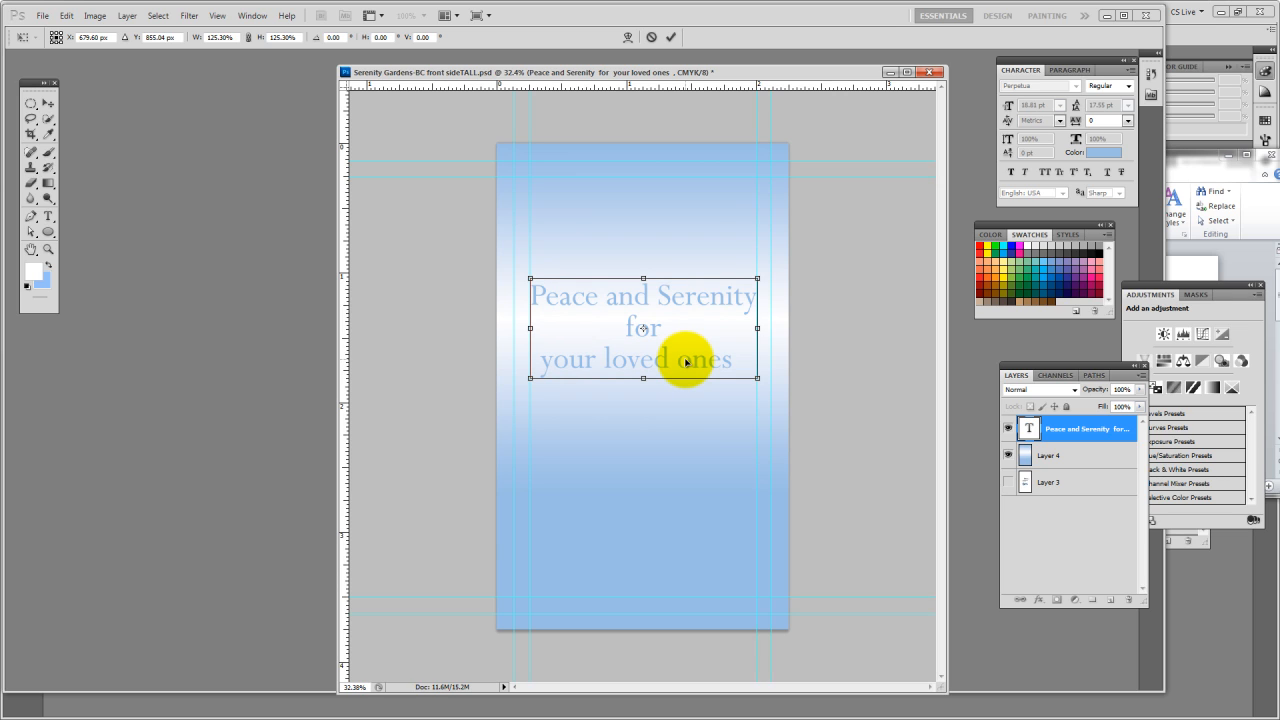
{"action": "left_click", "coordinate": [671, 39]}
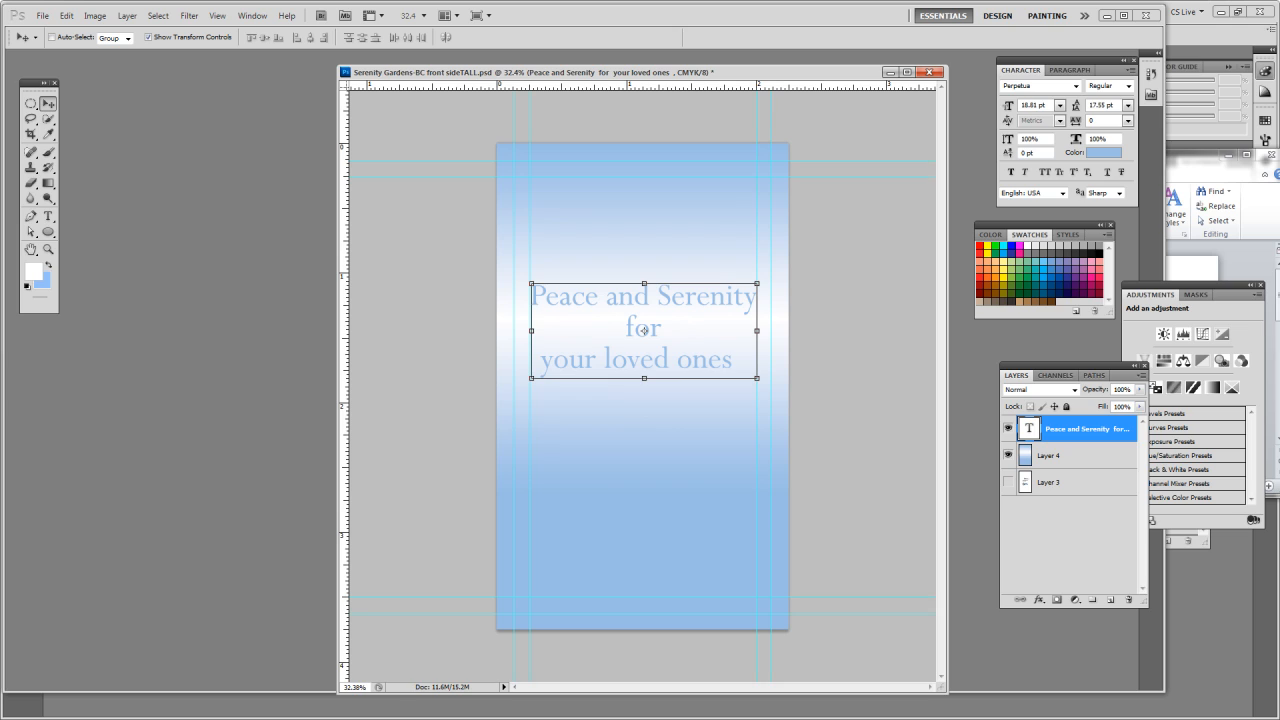
Copy the 1 Stop Computers & Printing logo from the other open document onto the card back, rotated -53.43° diagonally across the slogan
{"action": "key", "text": "ctrl+Tab"}
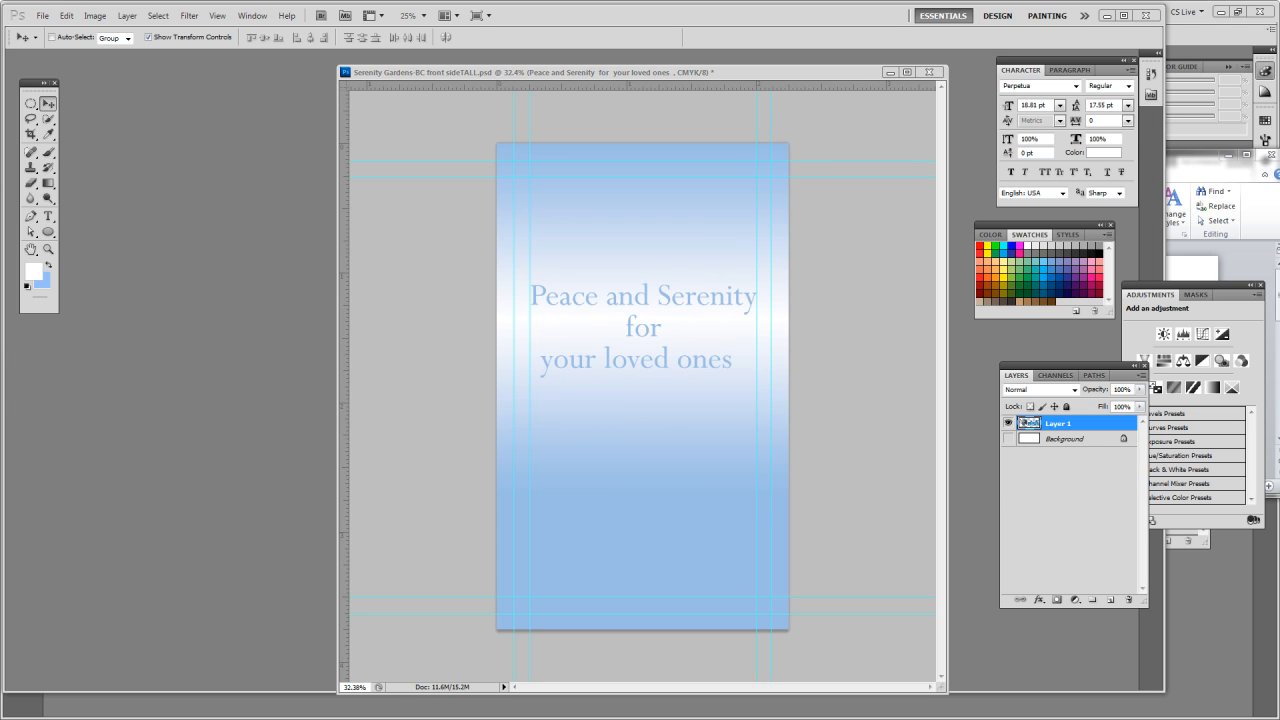
{"action": "left_click_drag", "start_coordinate": [1028, 423], "coordinate": [677, 437]}
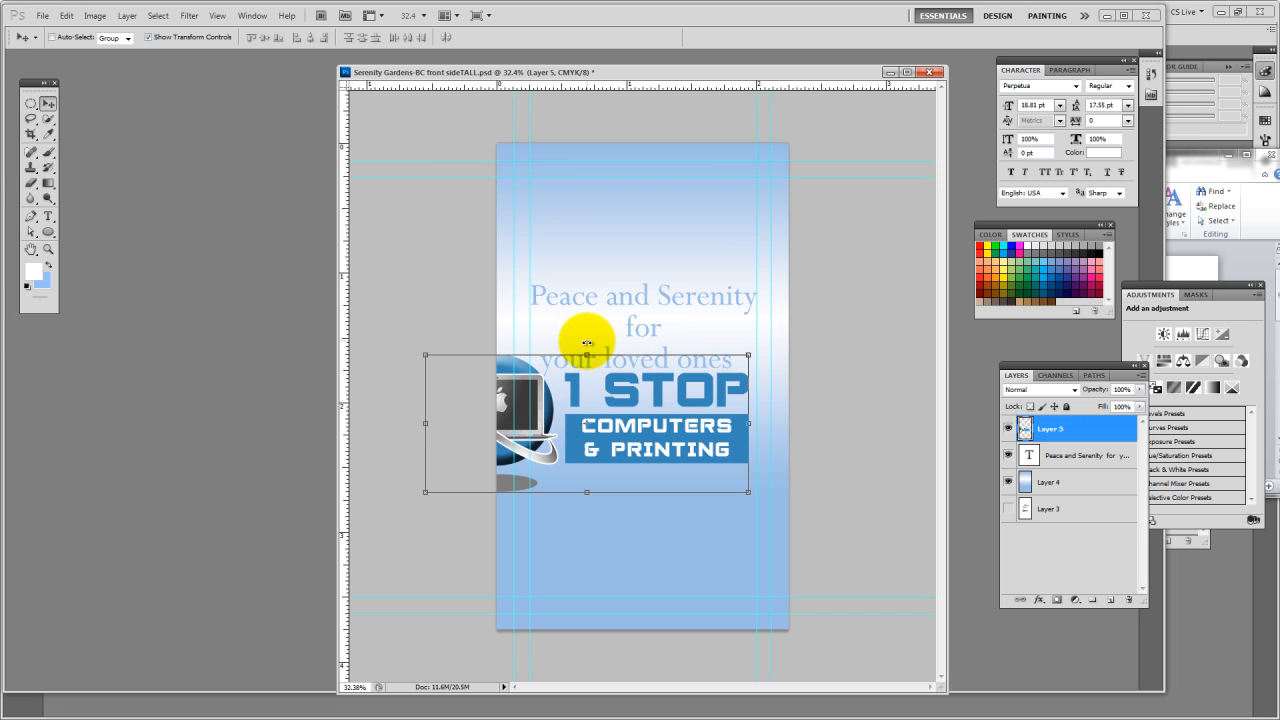
{"action": "left_click_drag", "start_coordinate": [587, 343], "coordinate": [451, 323]}
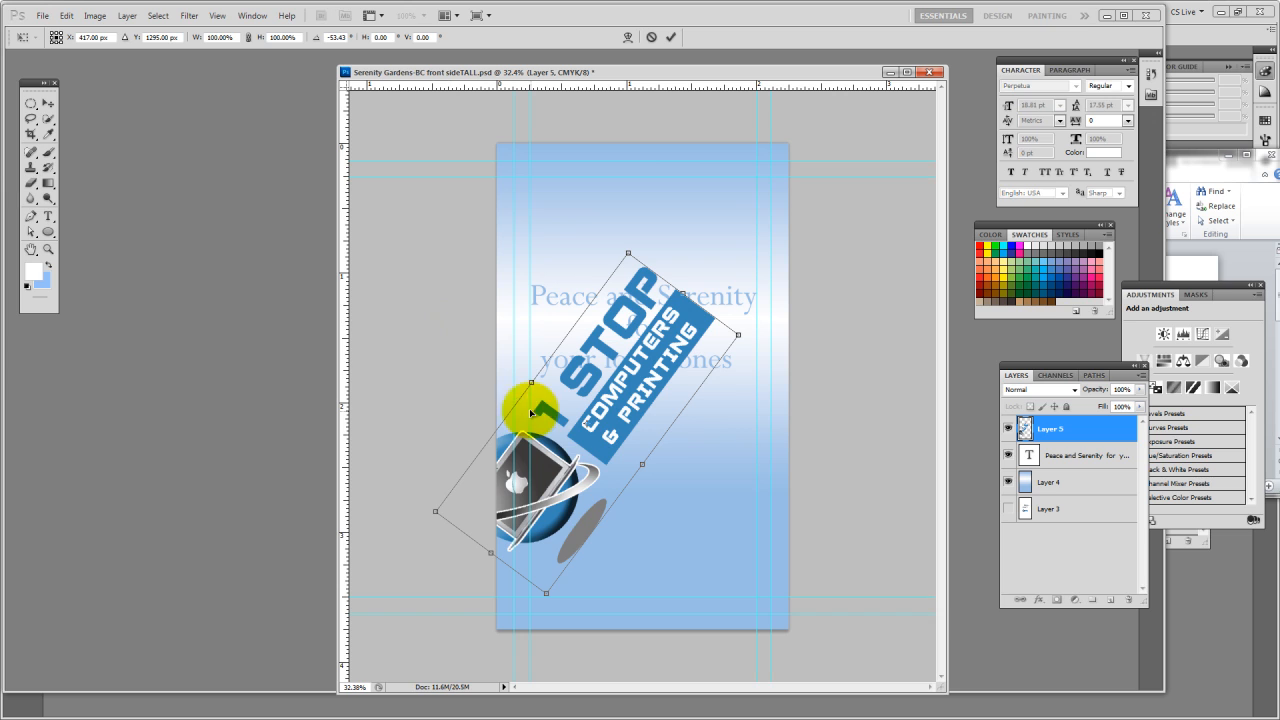
{"action": "left_click_drag", "start_coordinate": [600, 447], "coordinate": [657, 420]}
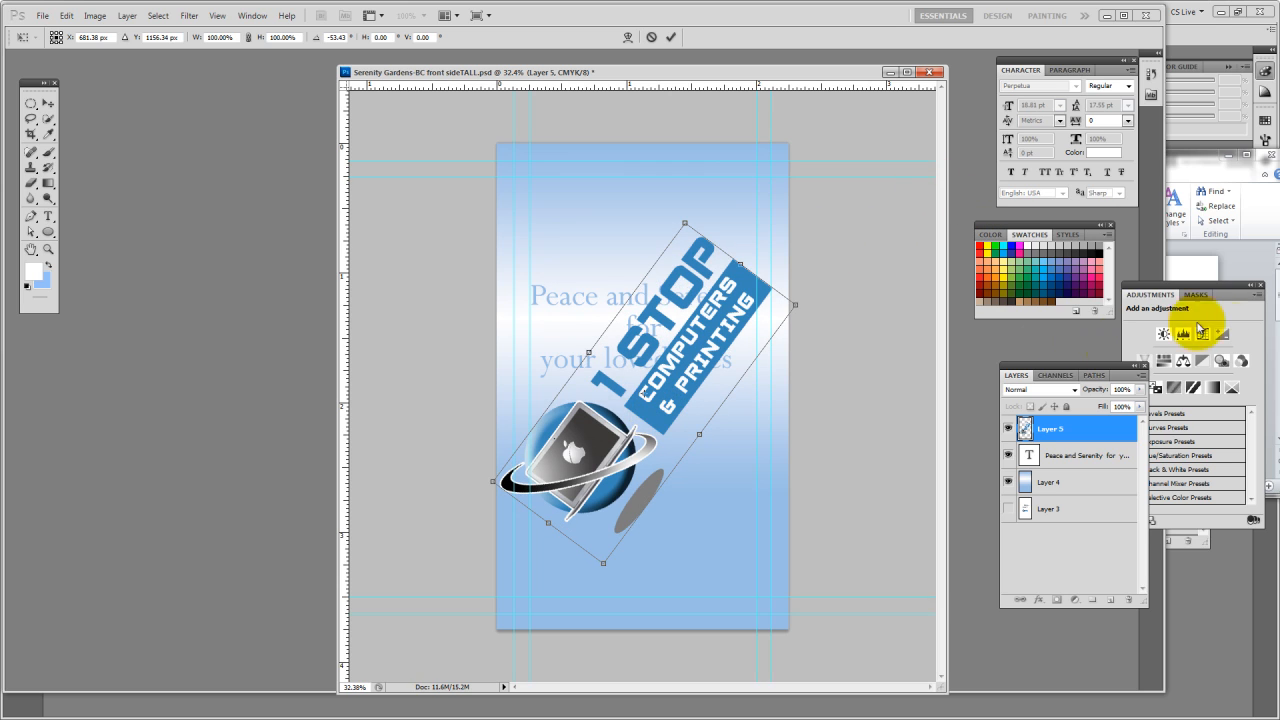
Reduce the opacity of the logo layer to 14% so it acts as a faint watermark
{"action": "left_click_drag", "start_coordinate": [1142, 397], "coordinate": [1088, 418]}
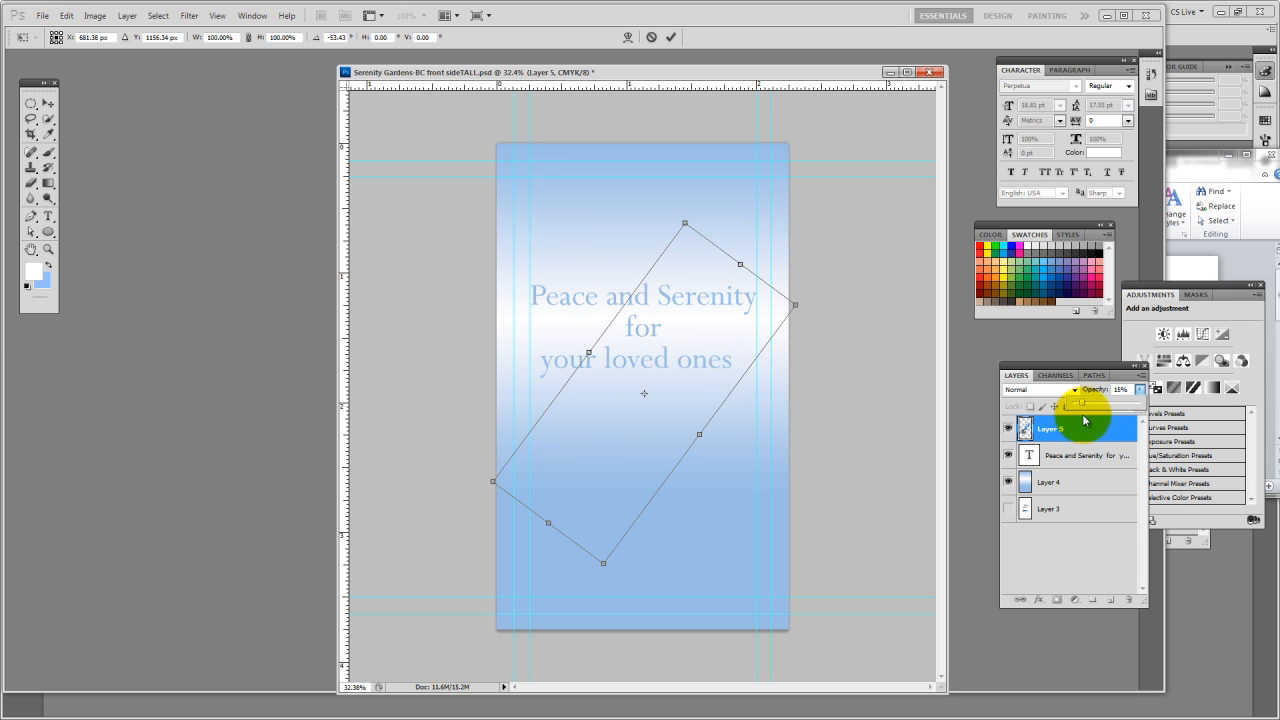
{"action": "left_click_drag", "start_coordinate": [1088, 418], "coordinate": [1090, 419]}
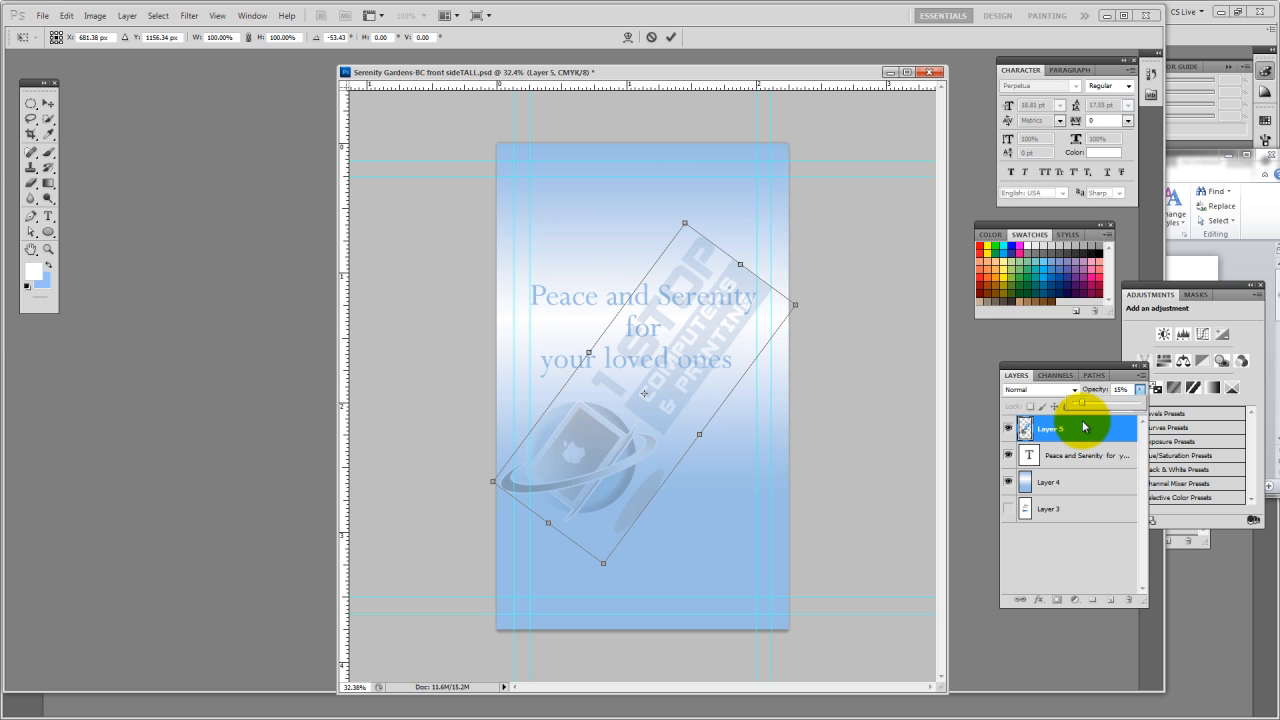
{"action": "left_click_drag", "start_coordinate": [1082, 426], "coordinate": [1079, 426]}
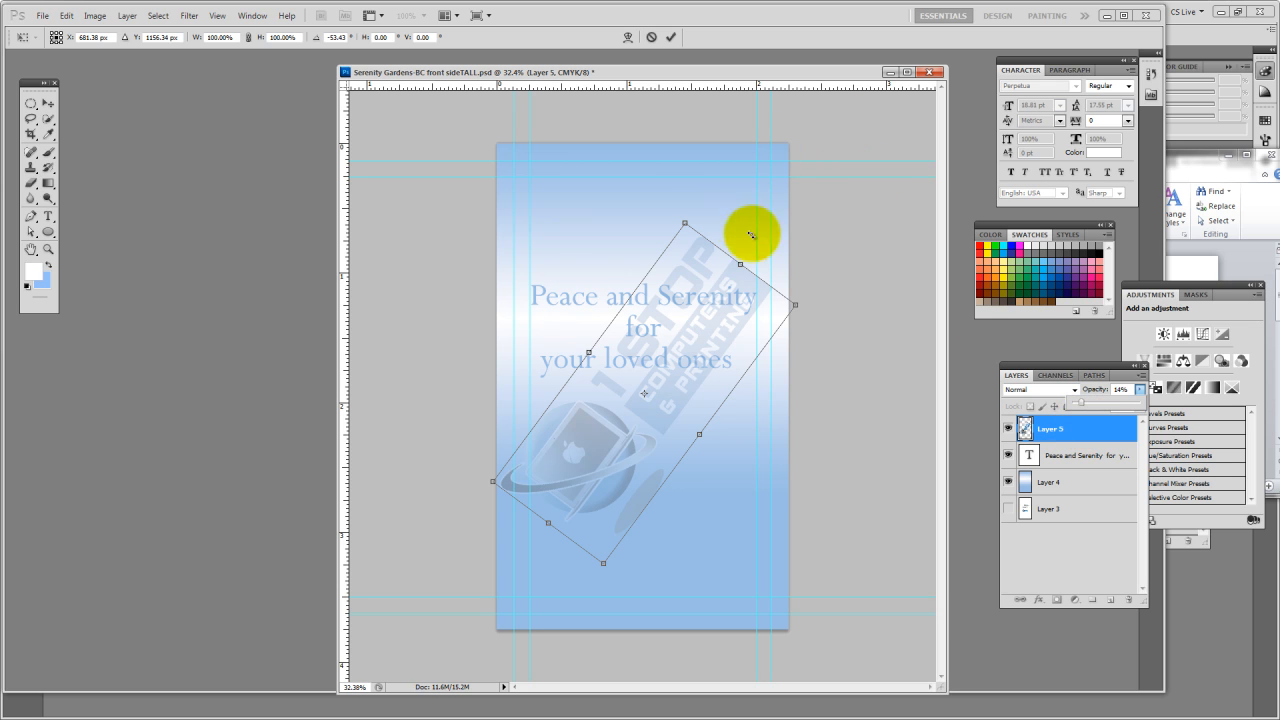
Shrink the logo to about 74% width and 71% height, straighten it to about -1.83°, place it below the slogan, and deselect the layer
{"action": "left_click_drag", "start_coordinate": [750, 255], "coordinate": [706, 482]}
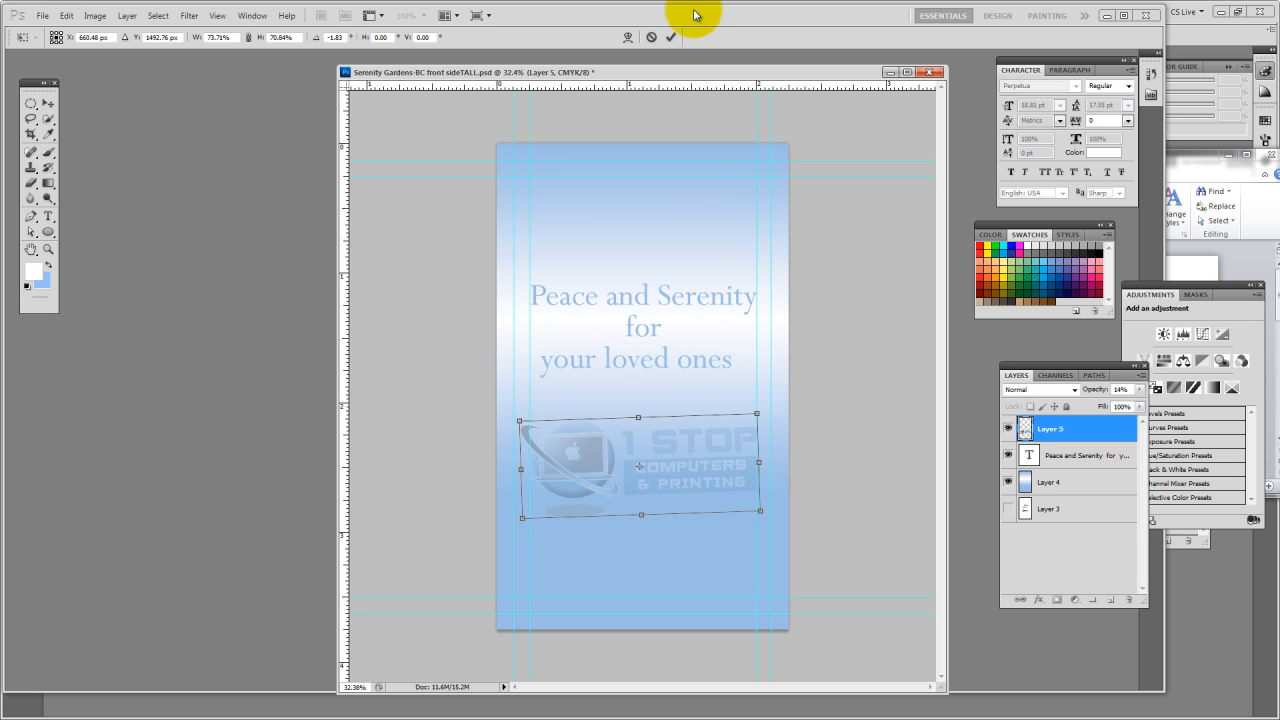
{"action": "left_click", "coordinate": [670, 37]}
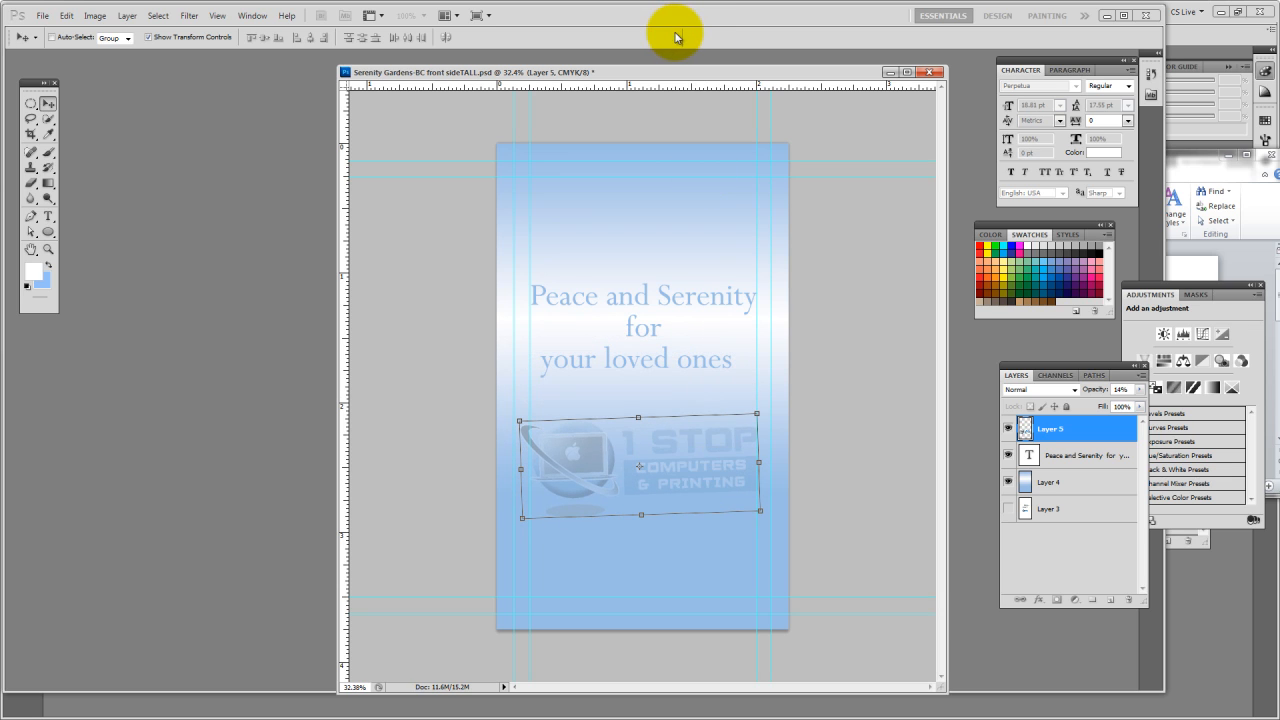
{"action": "left_click", "coordinate": [860, 483], "text": "ctrl"}
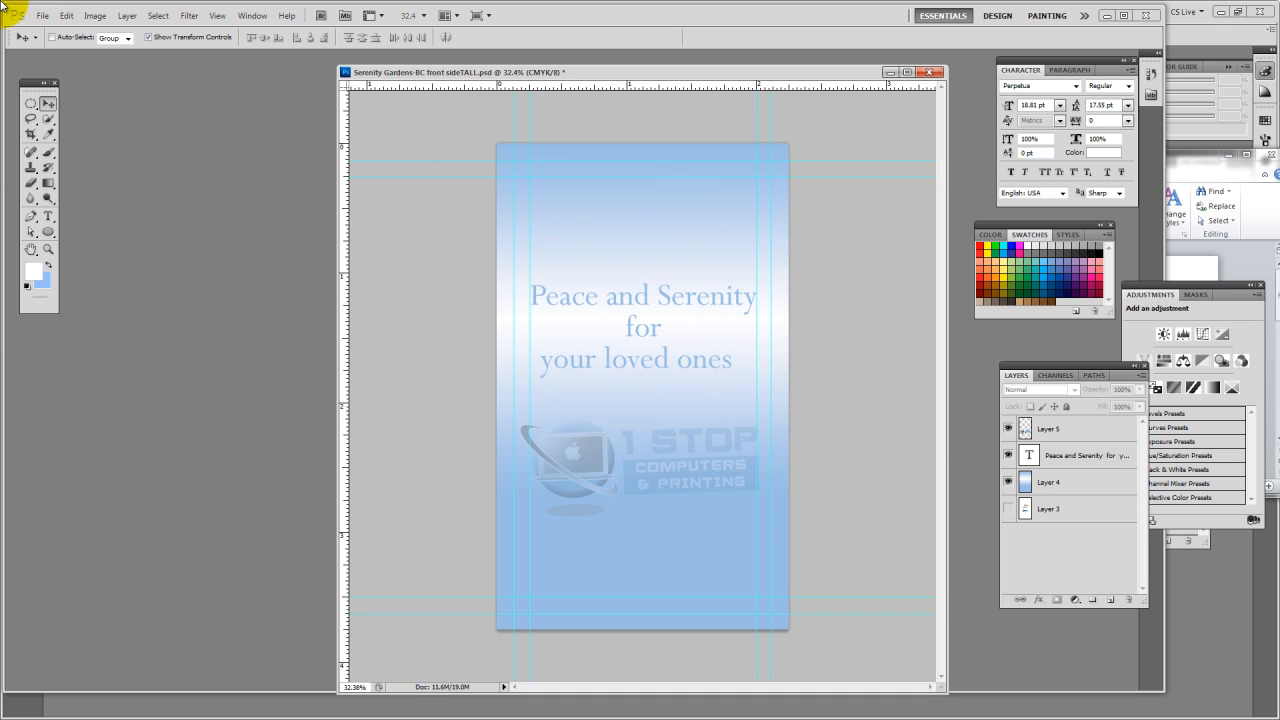
Save the design in the bc 2 side folder as a new Photoshop file named Serenity Gardens-BC back sideTALL
{"action": "left_click", "coordinate": [35, 15]}
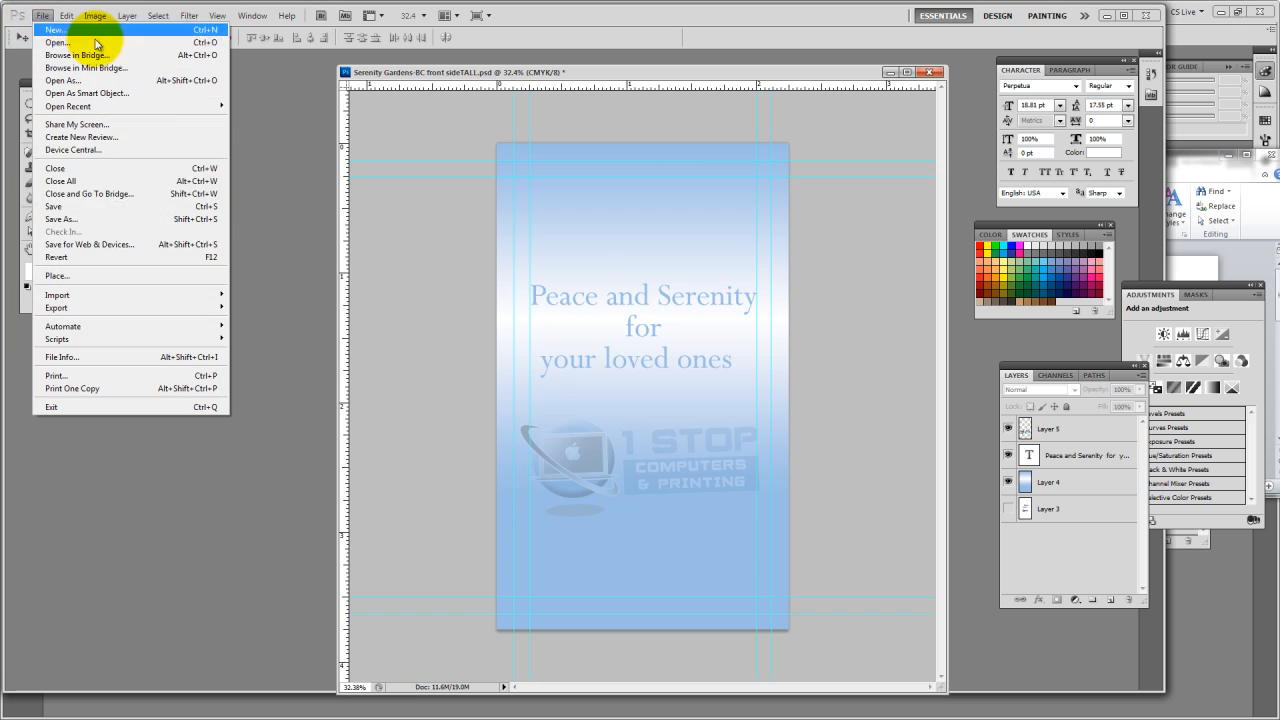
{"action": "left_click", "coordinate": [92, 220]}
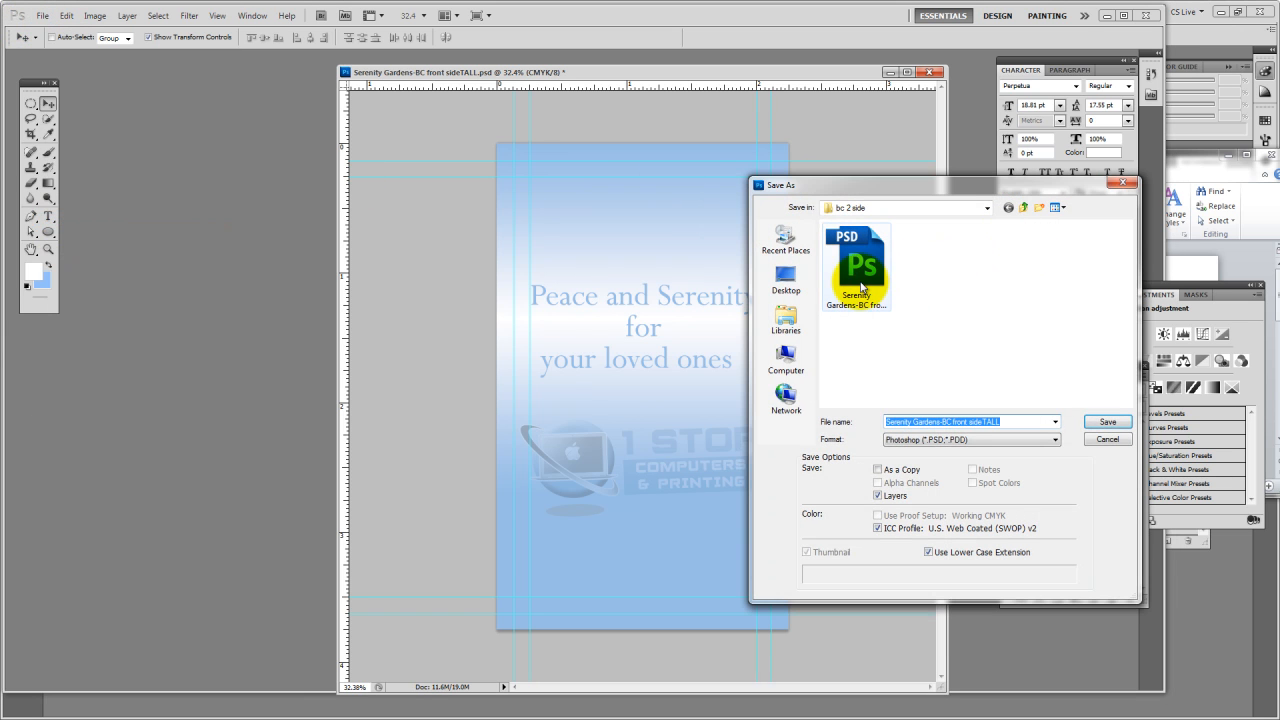
{"action": "left_click", "coordinate": [860, 300]}
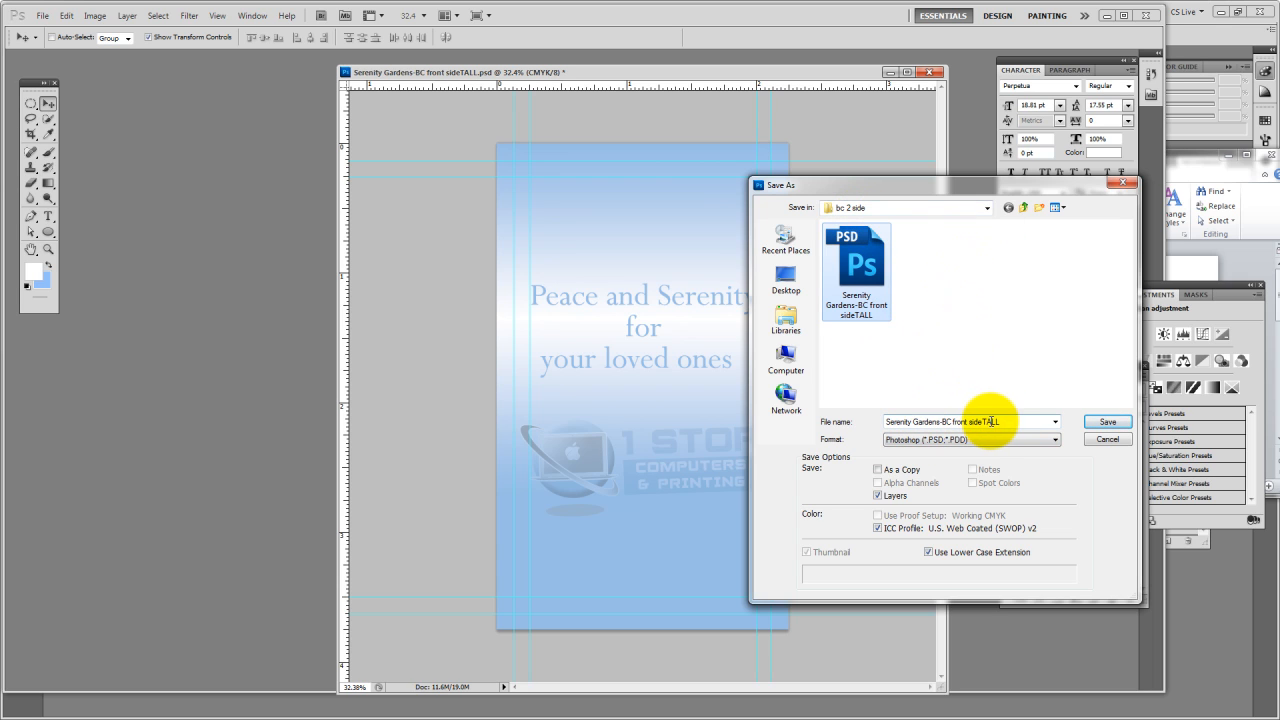
{"action": "left_click", "coordinate": [956, 424]}
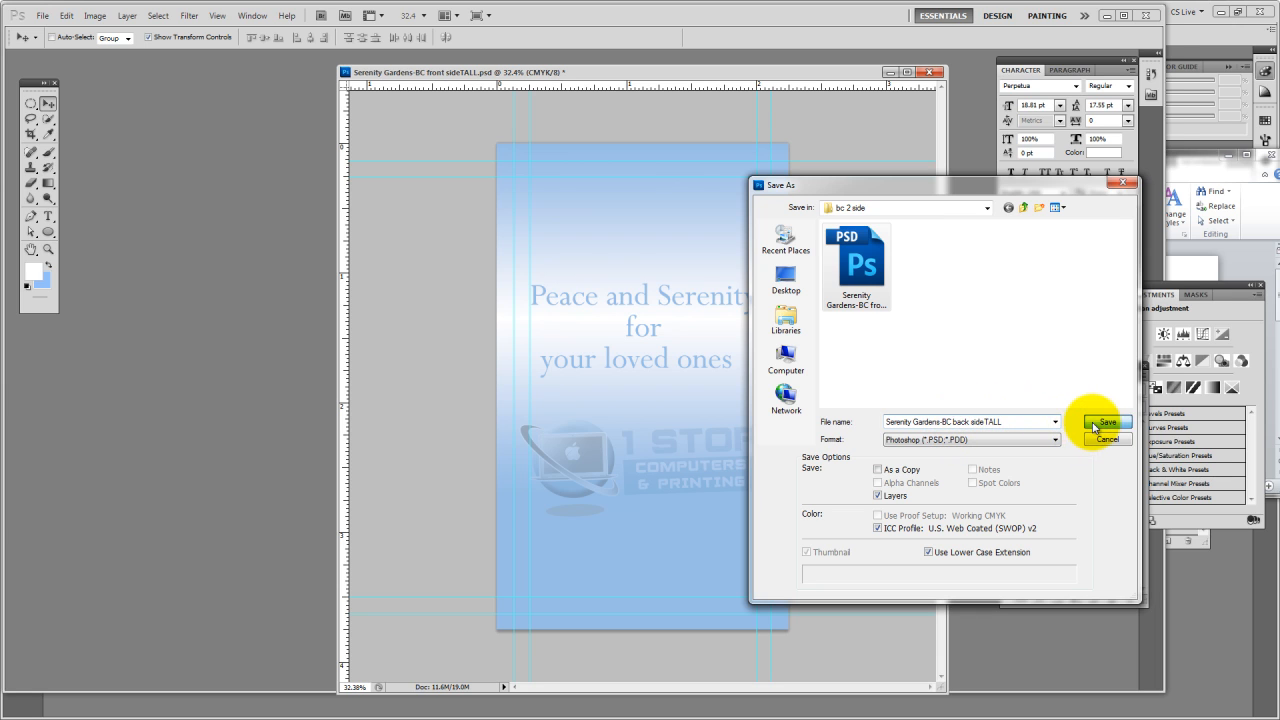
{"action": "left_click", "coordinate": [1093, 425]}
{"action": "left_click", "coordinate": [791, 227]}
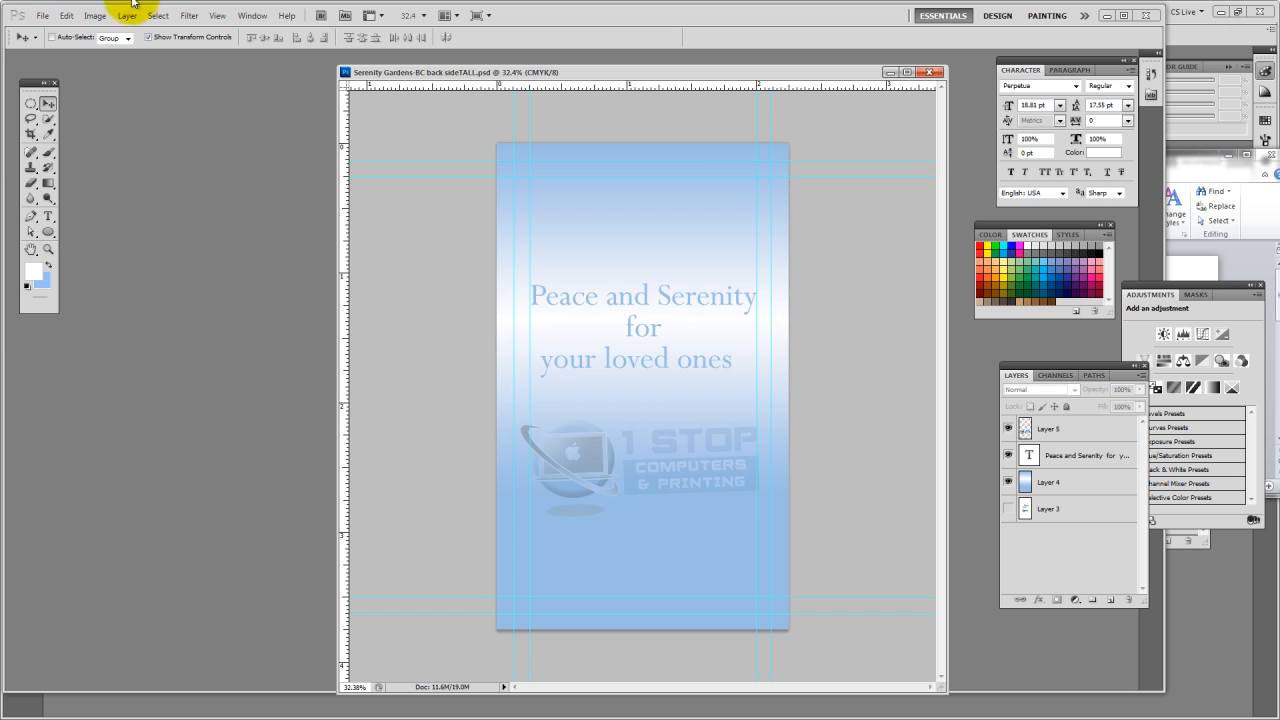
Start saving a JPEG copy of the card back and choose the proofs folder as its destination
{"action": "left_click", "coordinate": [40, 15]}
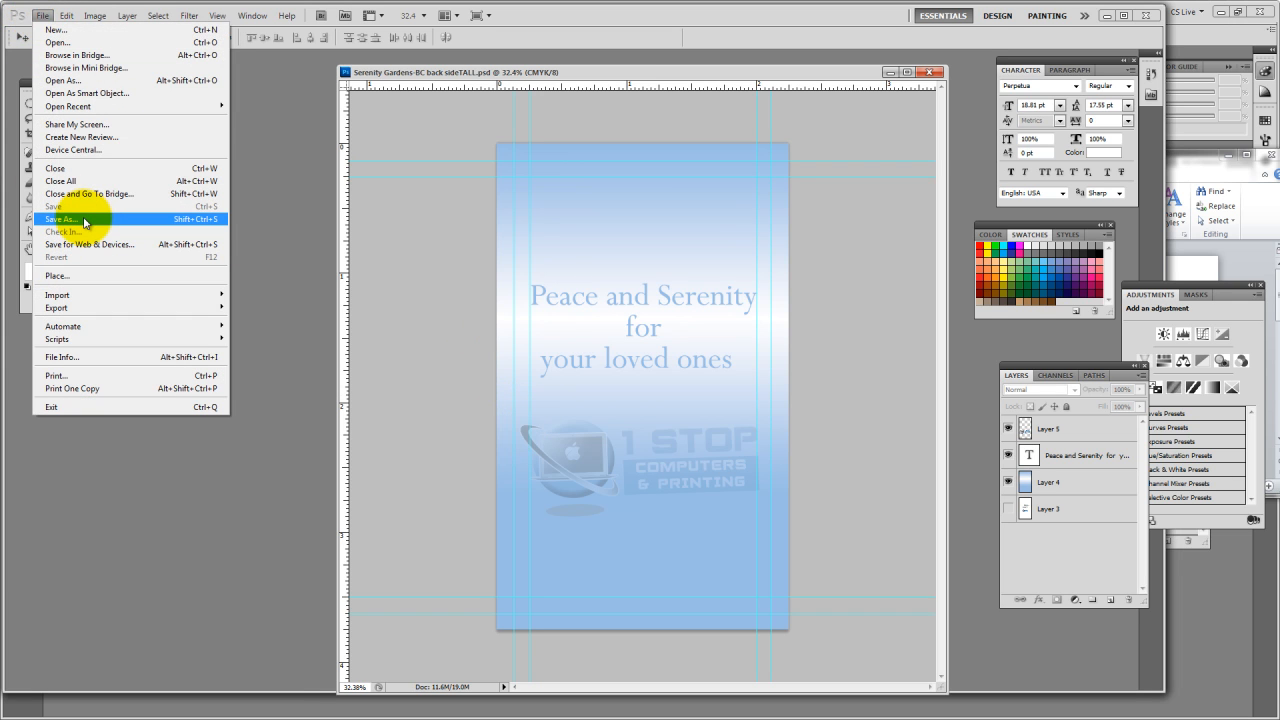
{"action": "left_click", "coordinate": [60, 218]}
{"action": "left_click", "coordinate": [956, 440]}
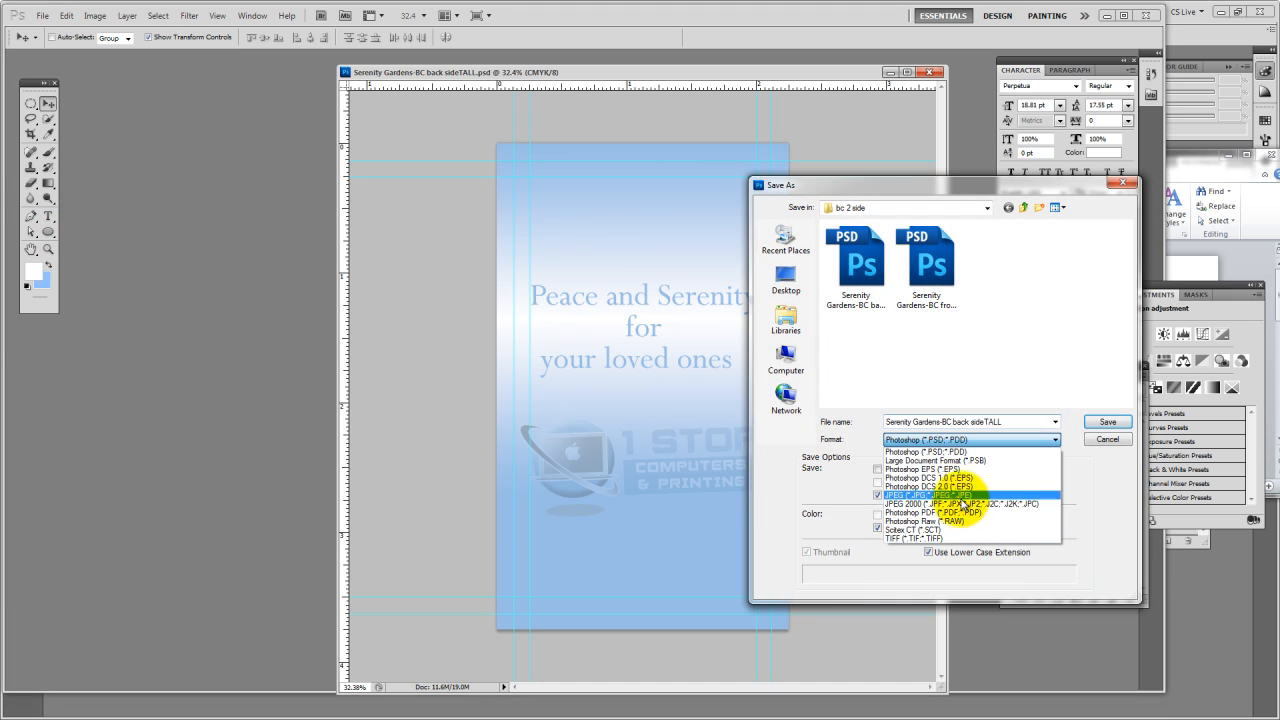
{"action": "left_click", "coordinate": [952, 496]}
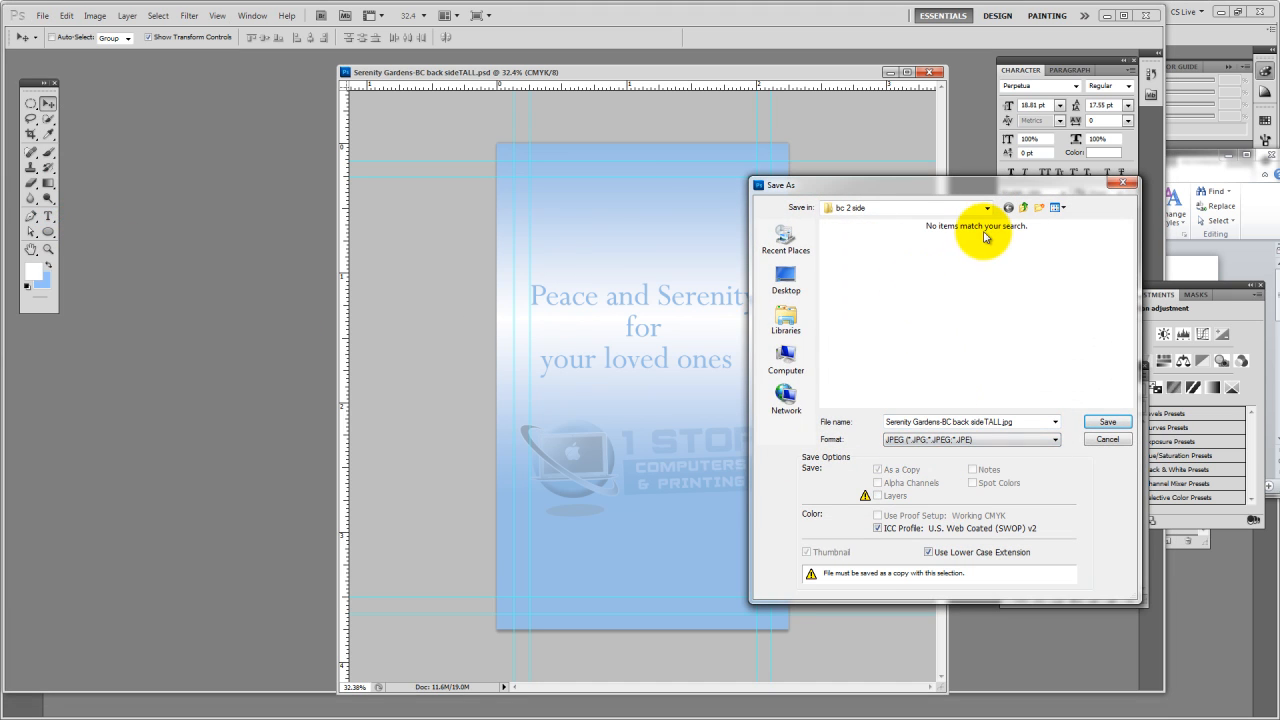
{"action": "left_click", "coordinate": [1024, 208]}
{"action": "double_click", "coordinate": [922, 262]}
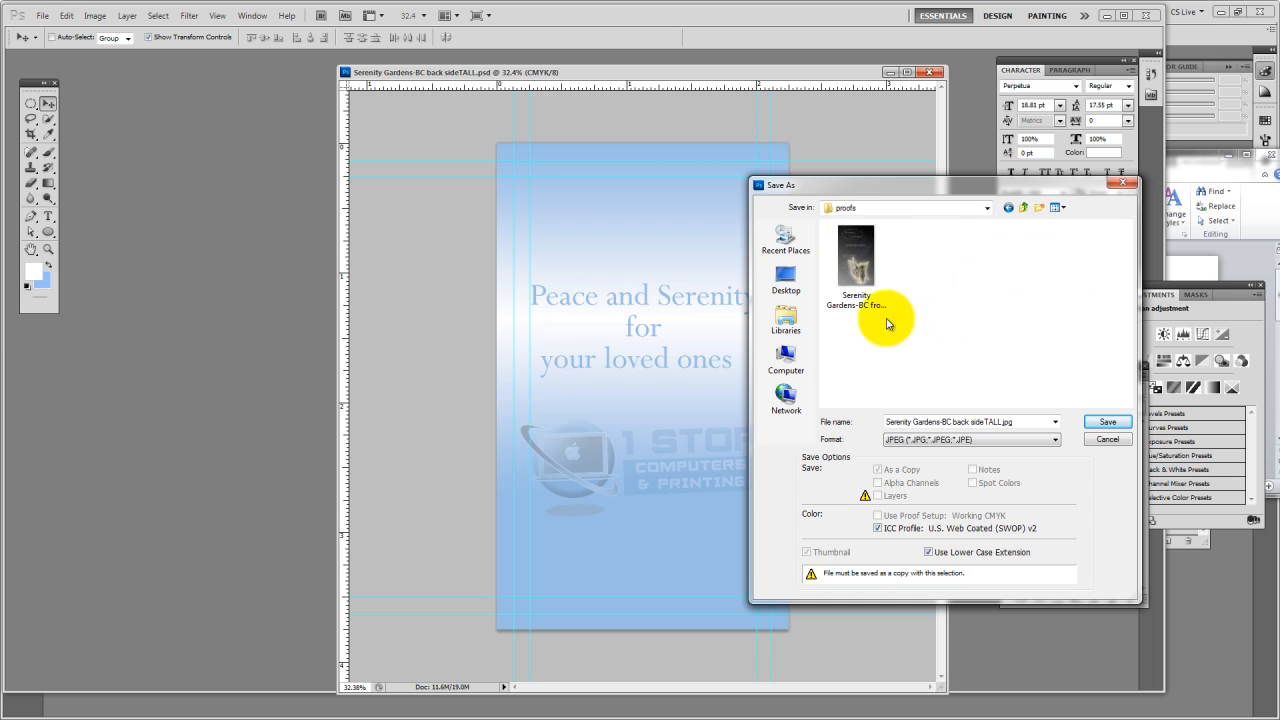
Check the front proof's file name and look into the bc 2 side folder before returning to the proofs folder
{"action": "left_click", "coordinate": [969, 422]}
{"action": "key", "text": "ctrl+a"}
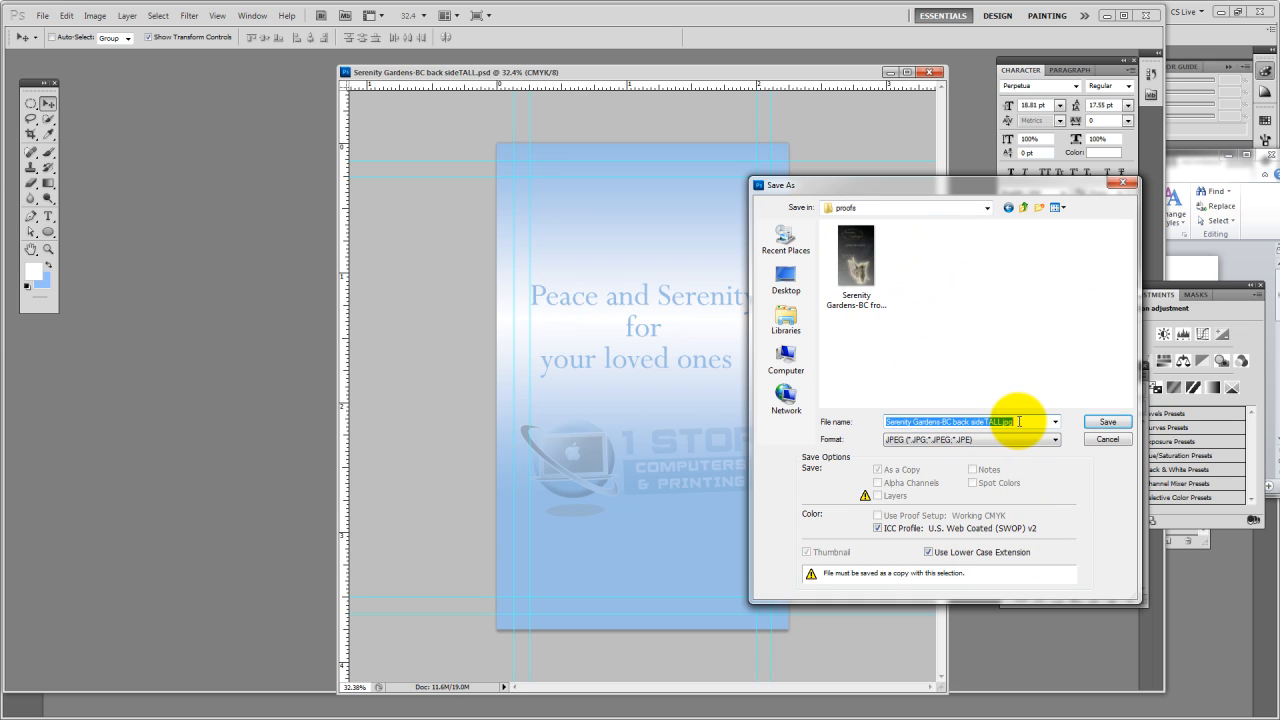
{"action": "left_click", "coordinate": [912, 277]}
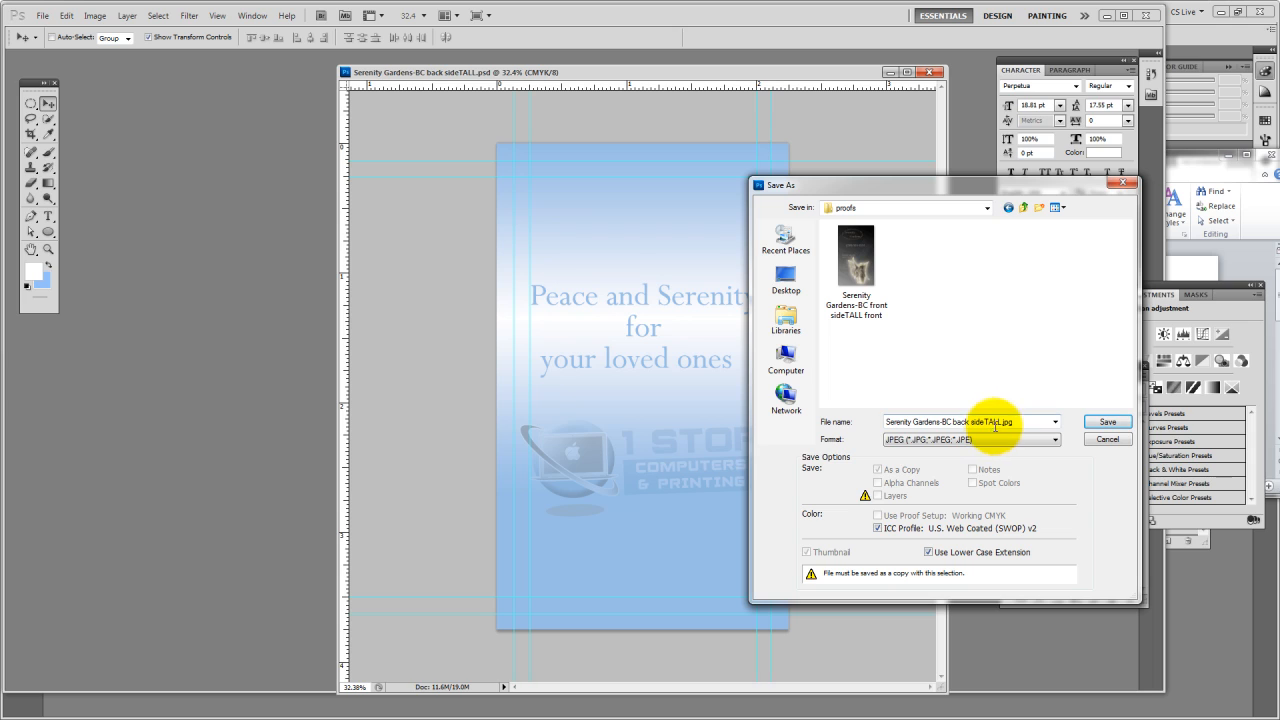
{"action": "left_click", "coordinate": [870, 322]}
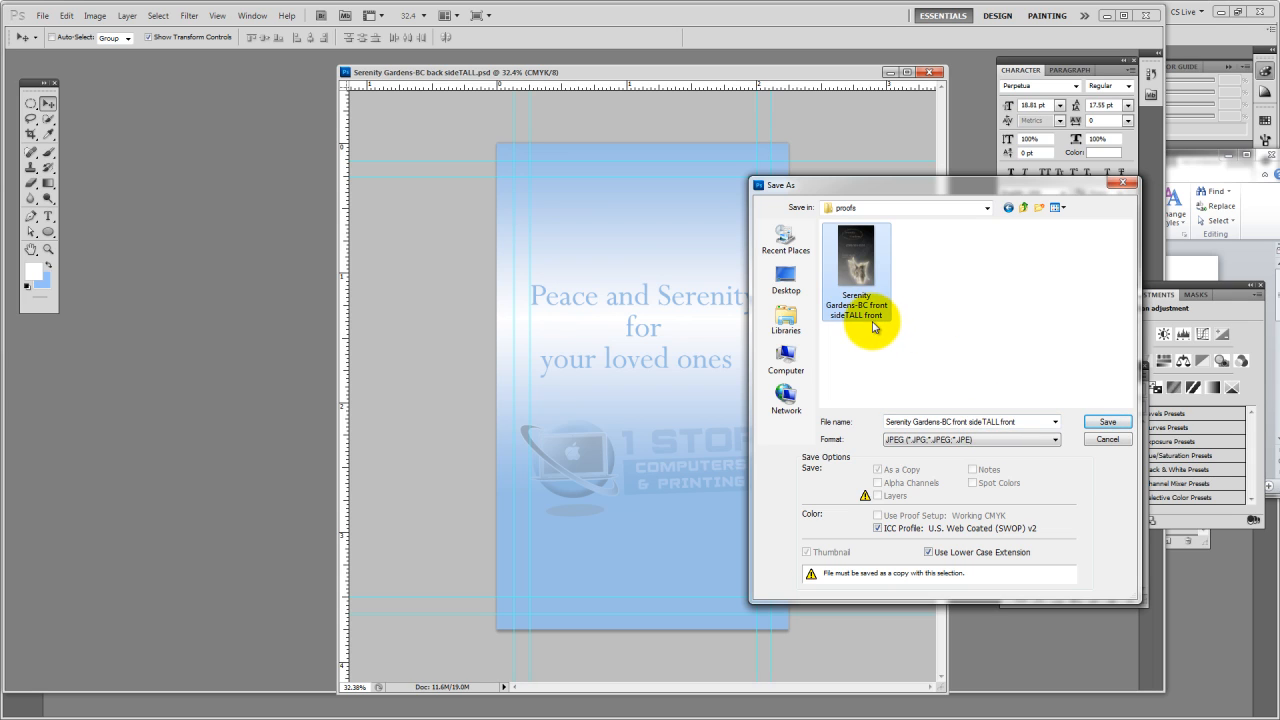
{"action": "left_click", "coordinate": [1024, 207]}
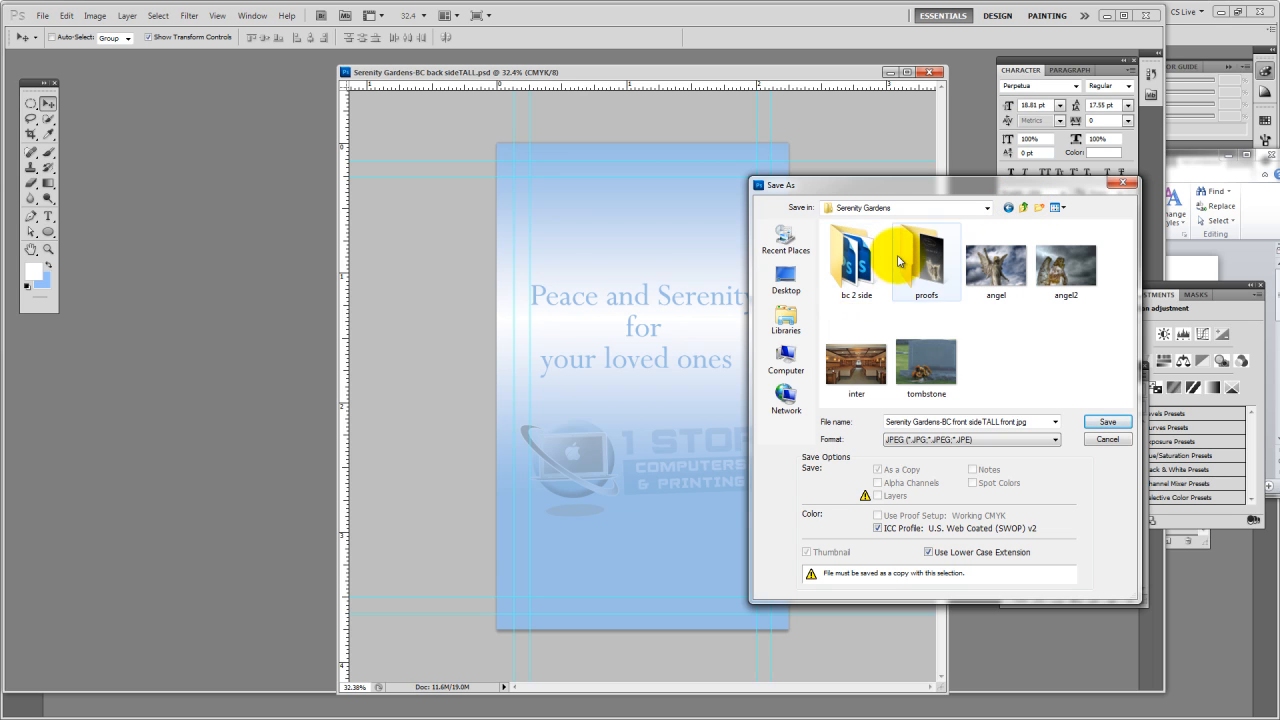
{"action": "double_click", "coordinate": [832, 255]}
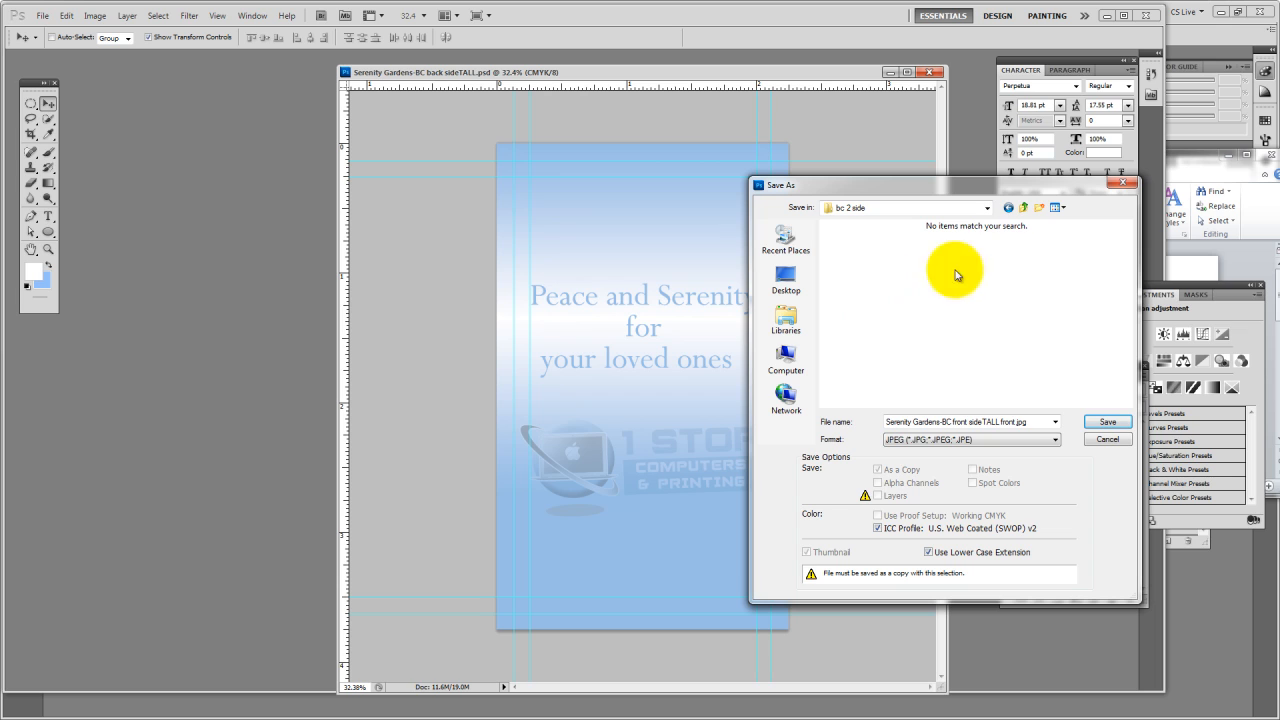
{"action": "left_click", "coordinate": [1023, 207]}
{"action": "double_click", "coordinate": [912, 245]}
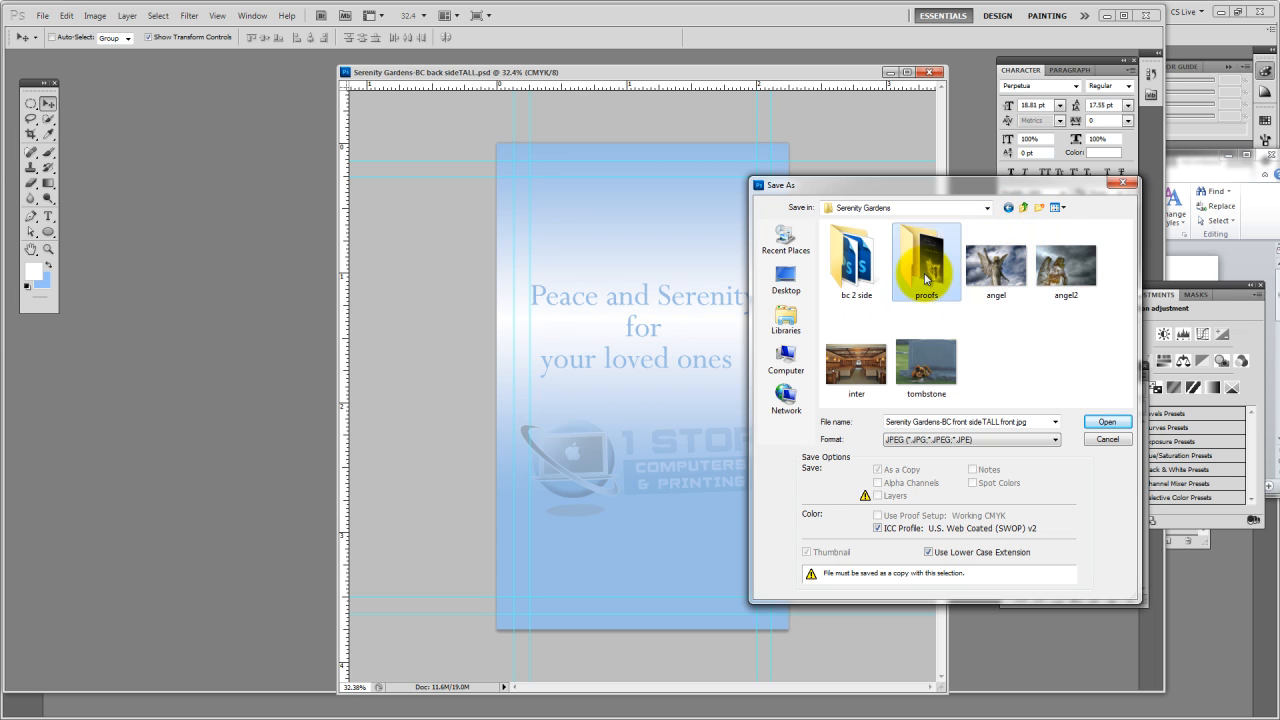
Rename the existing front proof to Serenity Gardens-BC front sideTALL proof1 front, and reuse its name for the copy being saved
{"action": "left_click", "coordinate": [880, 309]}
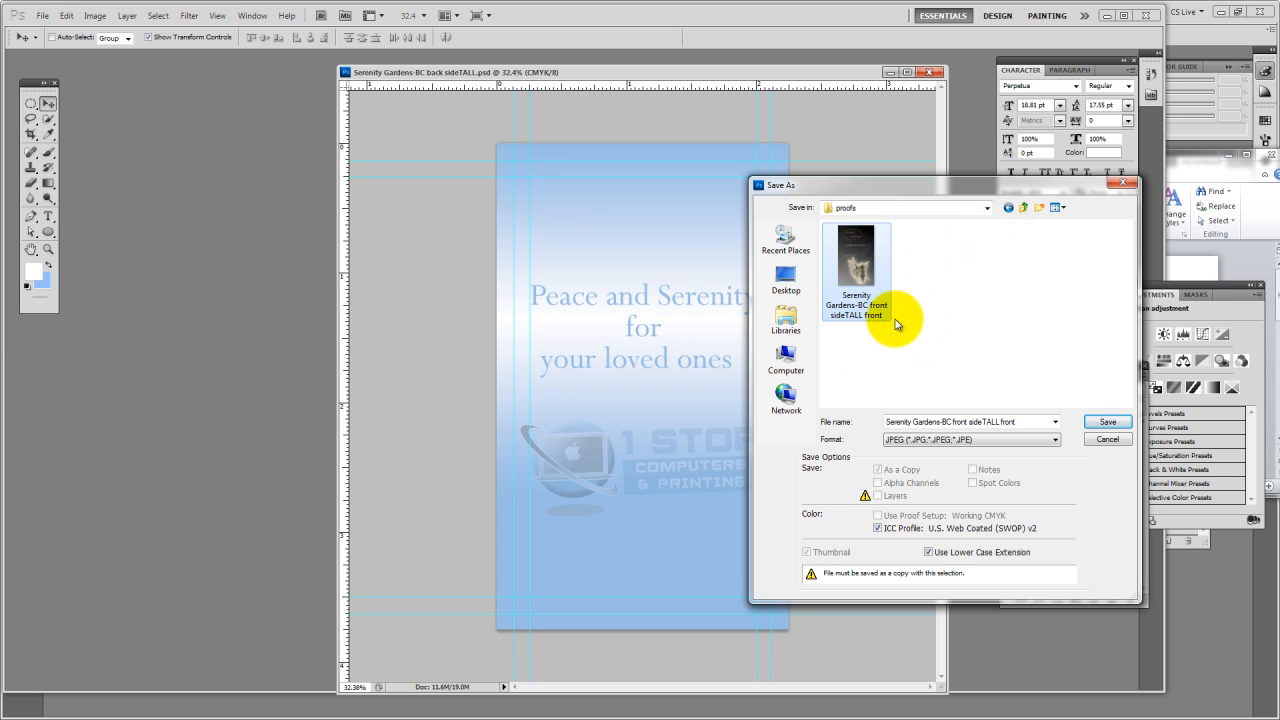
{"action": "left_click", "coordinate": [880, 312]}
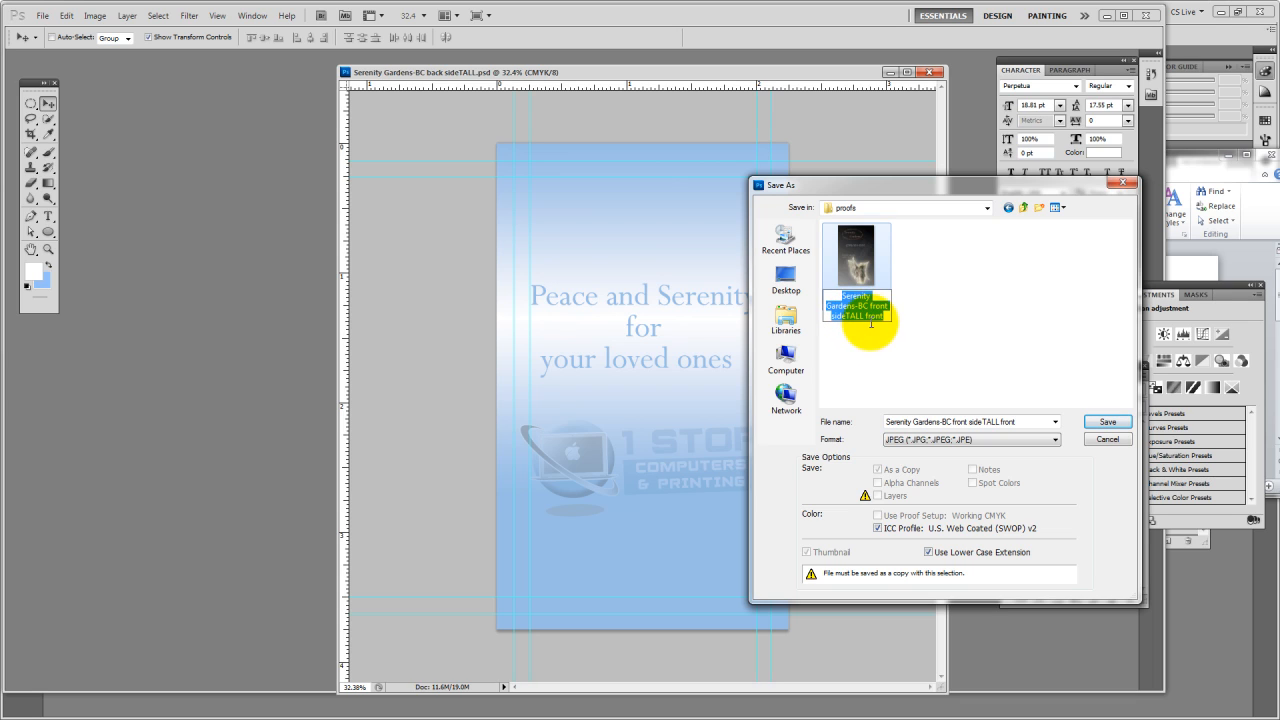
{"action": "key", "text": "Escape"}
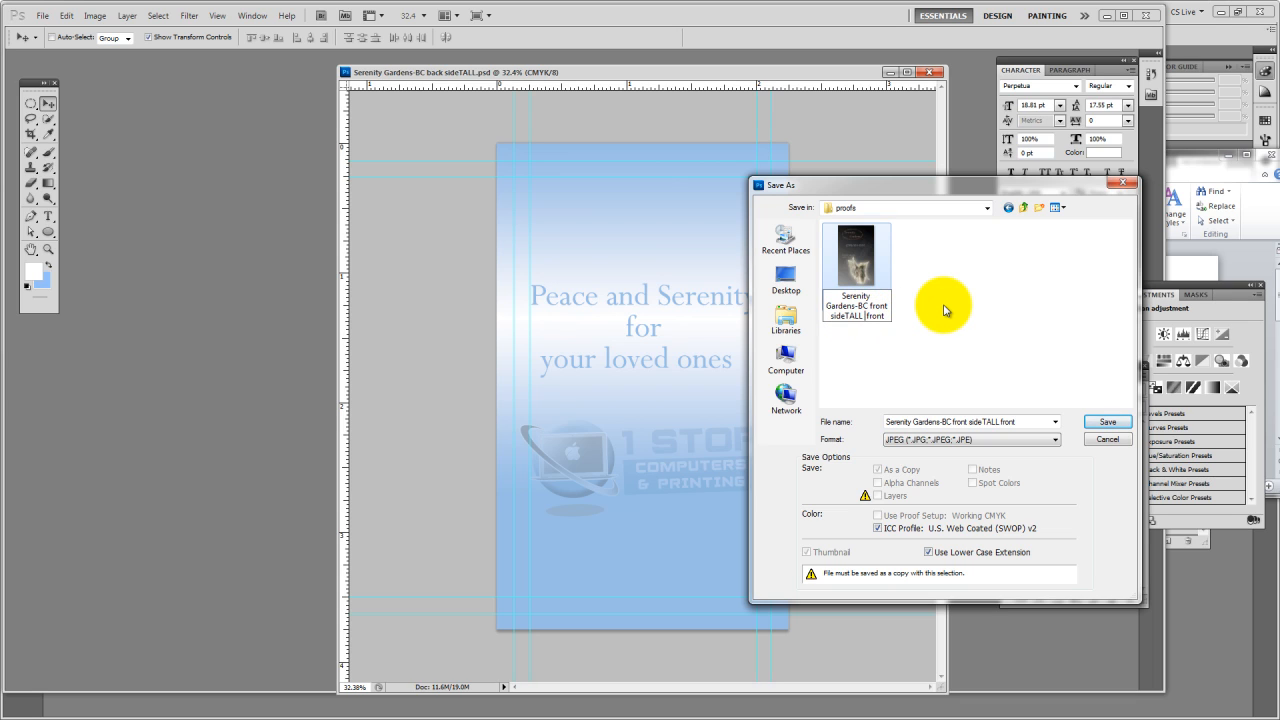
{"action": "type", "text": "proof1"}
{"action": "left_click", "coordinate": [860, 308]}
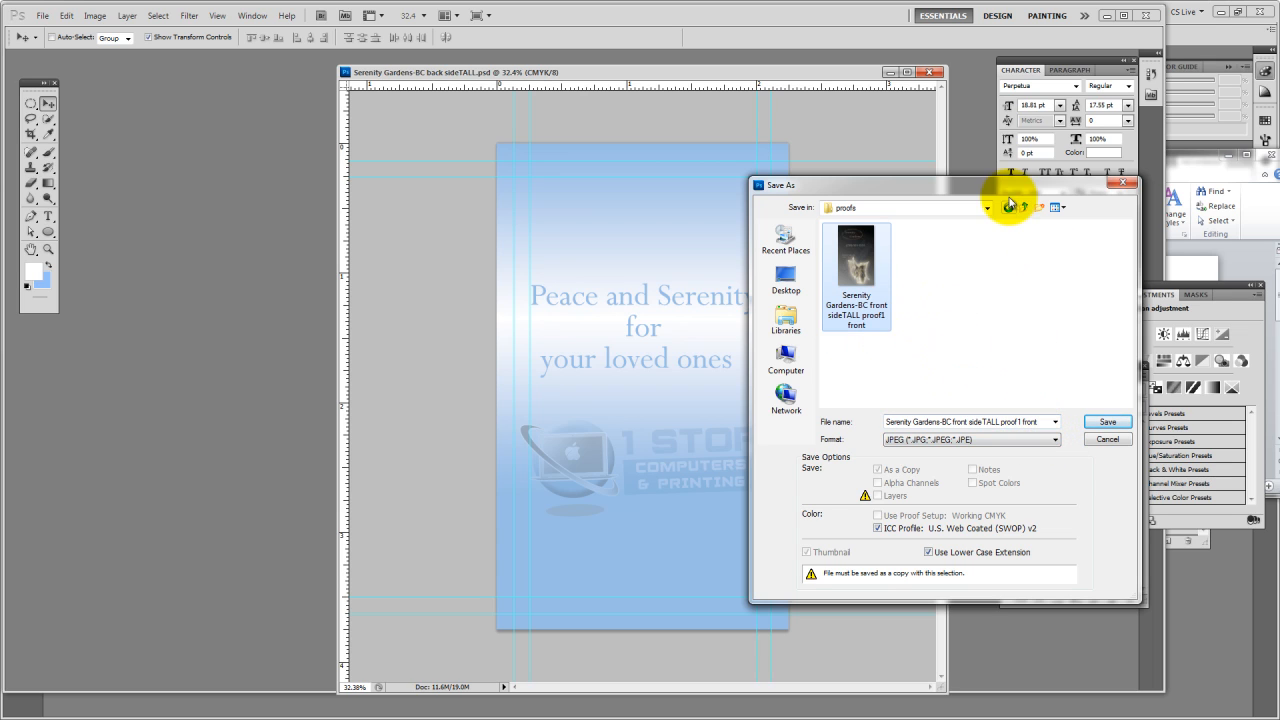
Save the JPEG proof as Serenity Gardens-BC front sideTALL proof1 back with Low quality 3 and the Baseline ("Standard") format
{"action": "left_click", "coordinate": [1040, 423]}
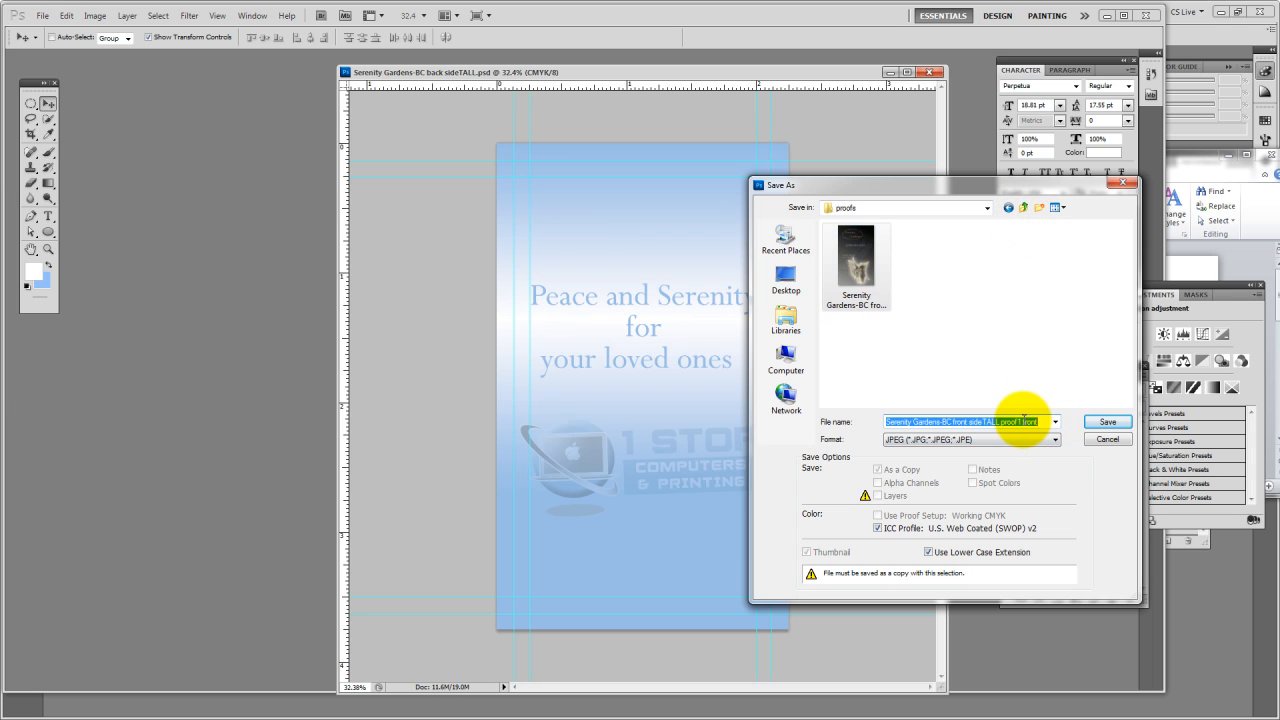
{"action": "double_click", "coordinate": [1030, 422]}
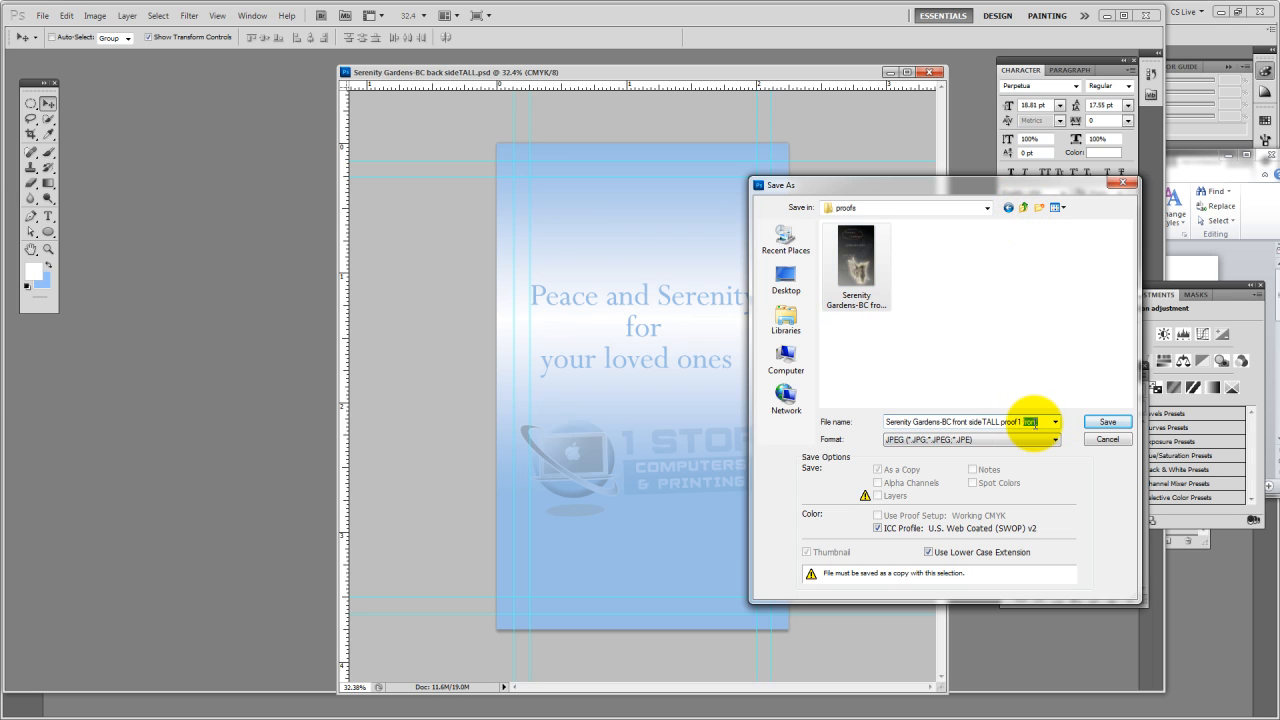
{"action": "key", "text": "BackSpace"}
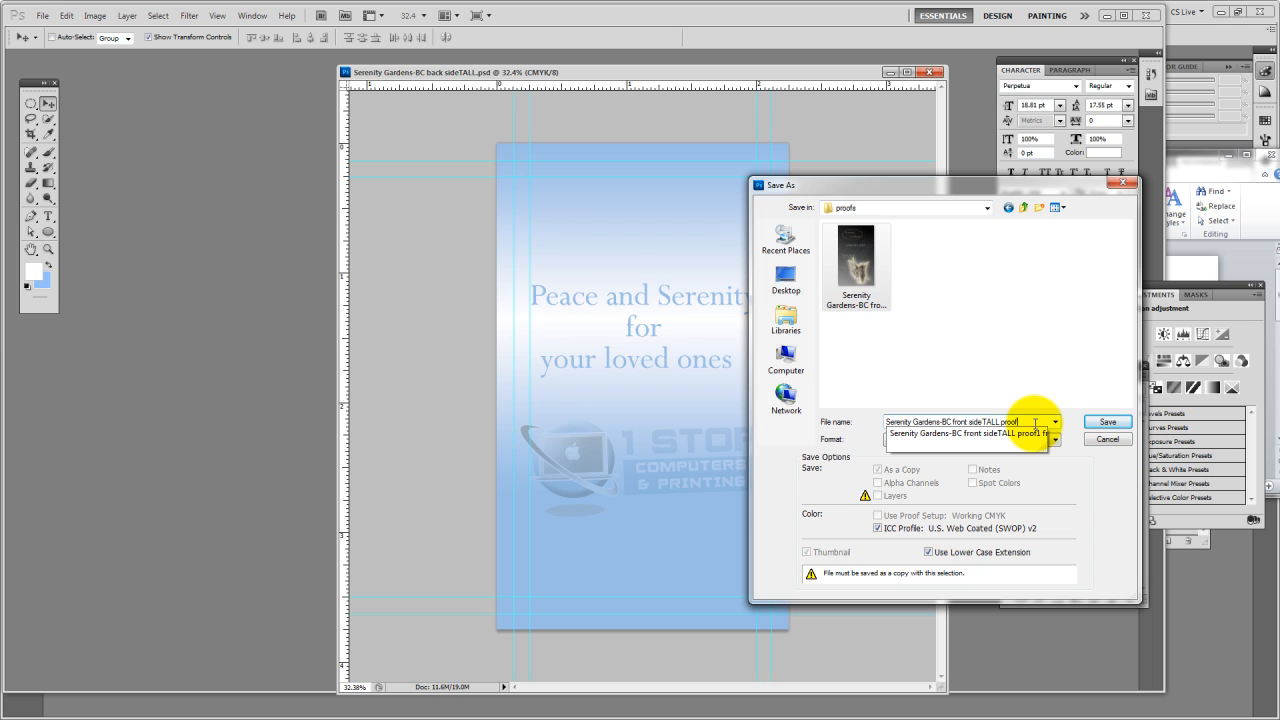
{"action": "type", "text": "back"}
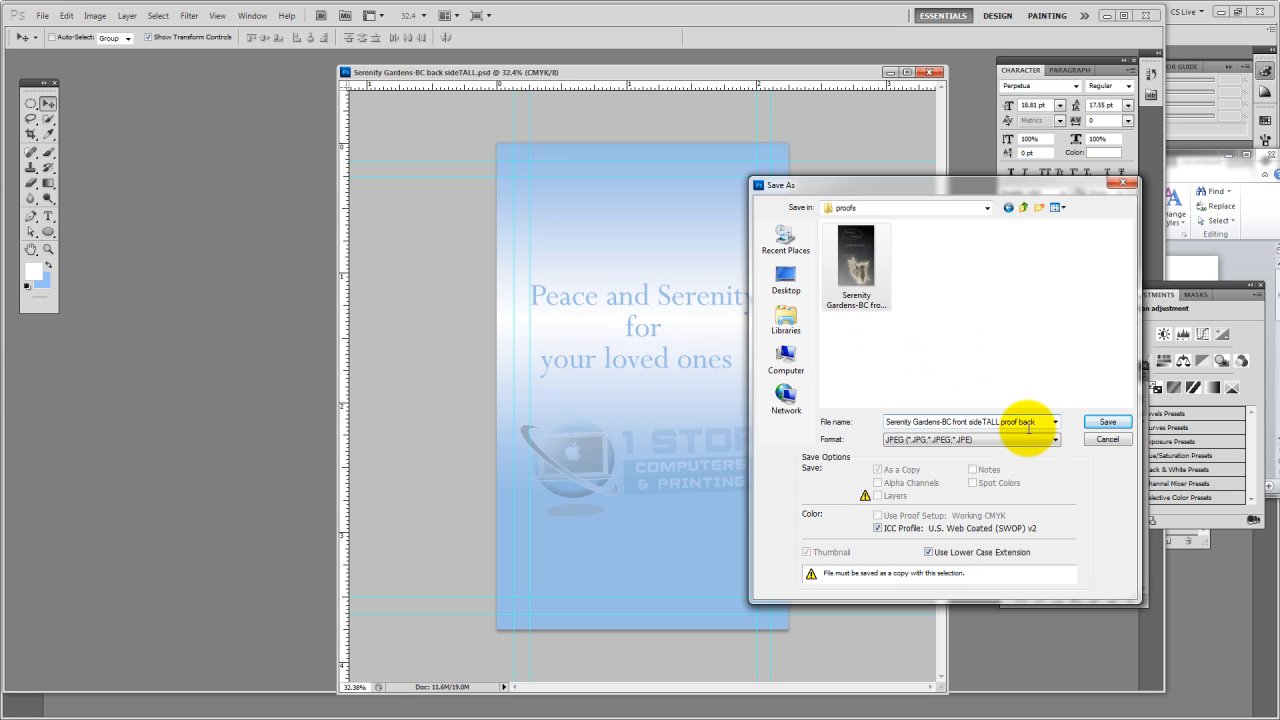
{"action": "left_click_drag", "start_coordinate": [1018, 422], "coordinate": [1046, 422]}
{"action": "type", "text": "1"}
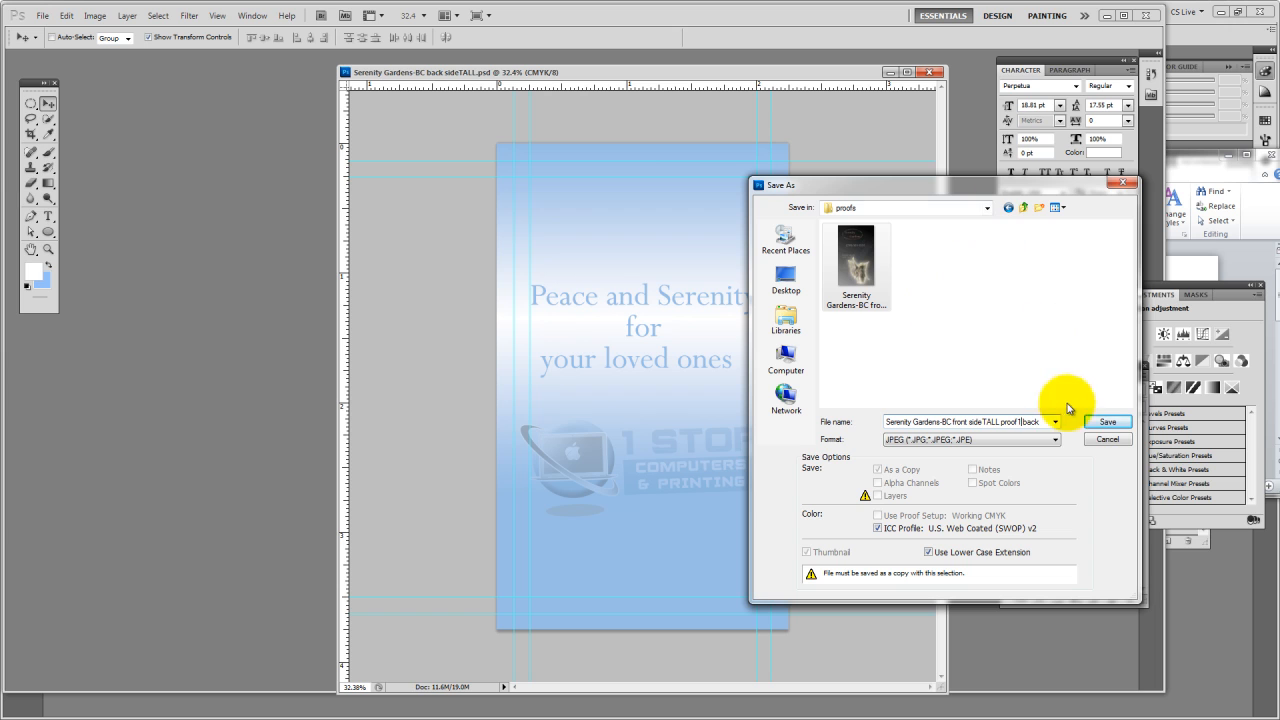
{"action": "left_click", "coordinate": [1104, 423]}
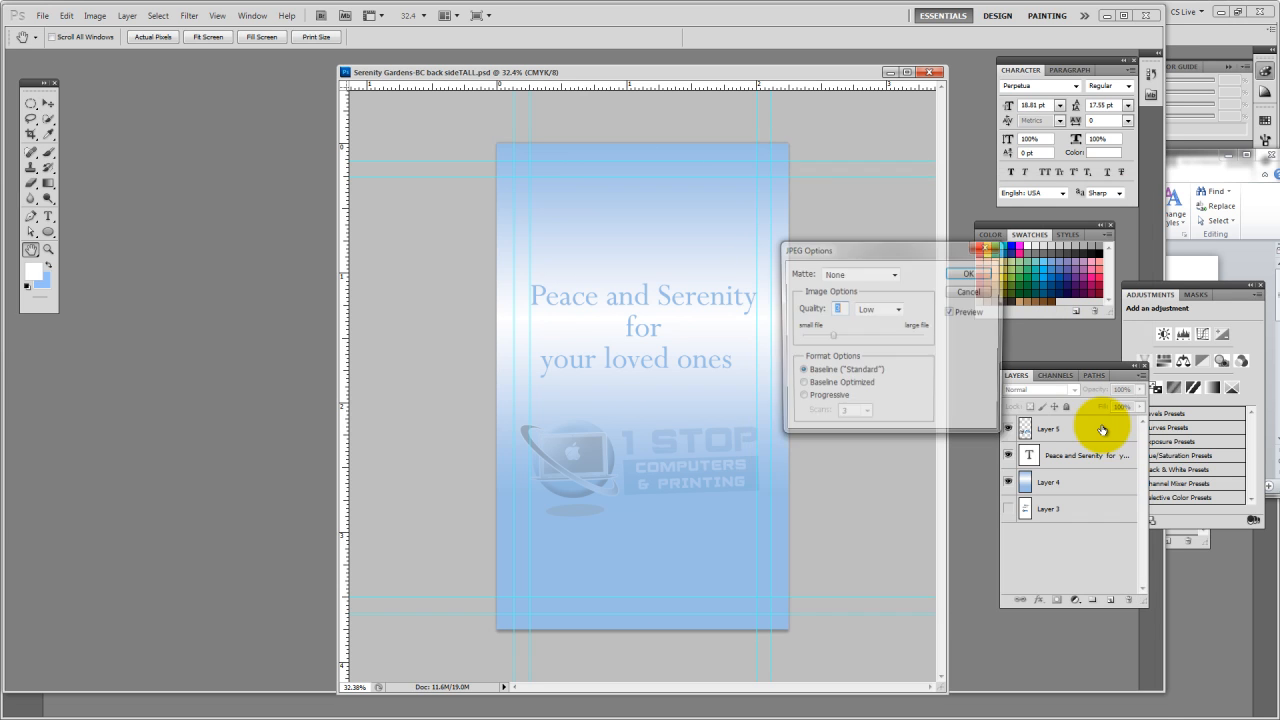
{"action": "key", "text": "v"}
{"action": "left_click", "coordinate": [968, 273]}
Move the card back's document window farther away from the layer and color panels
{"action": "key", "text": "ctrl+z"}
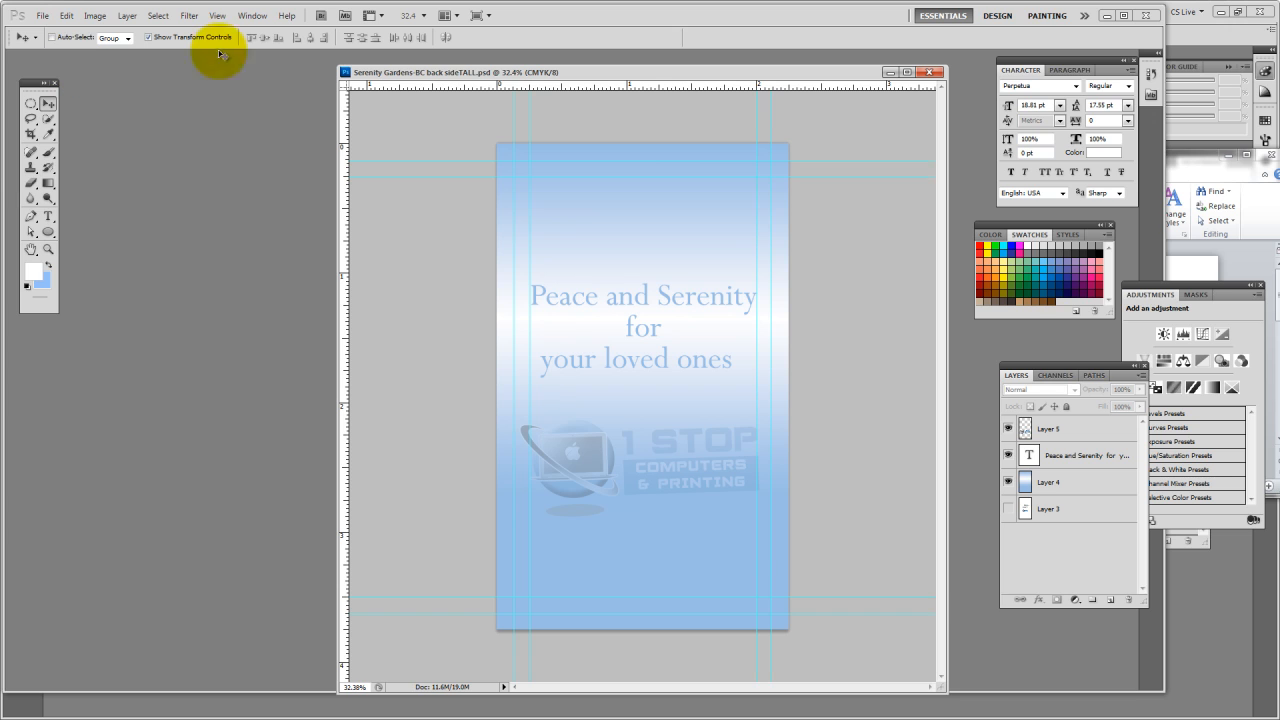
{"action": "left_click_drag", "start_coordinate": [620, 73], "coordinate": [454, 93]}
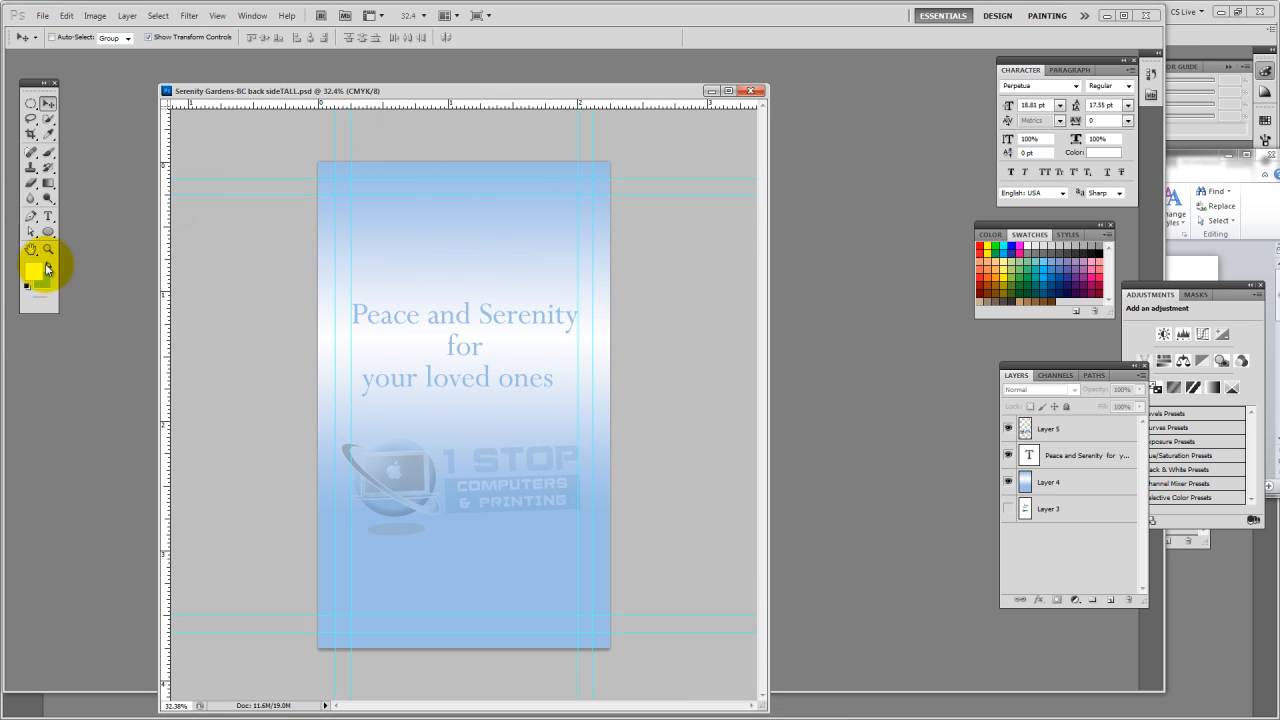